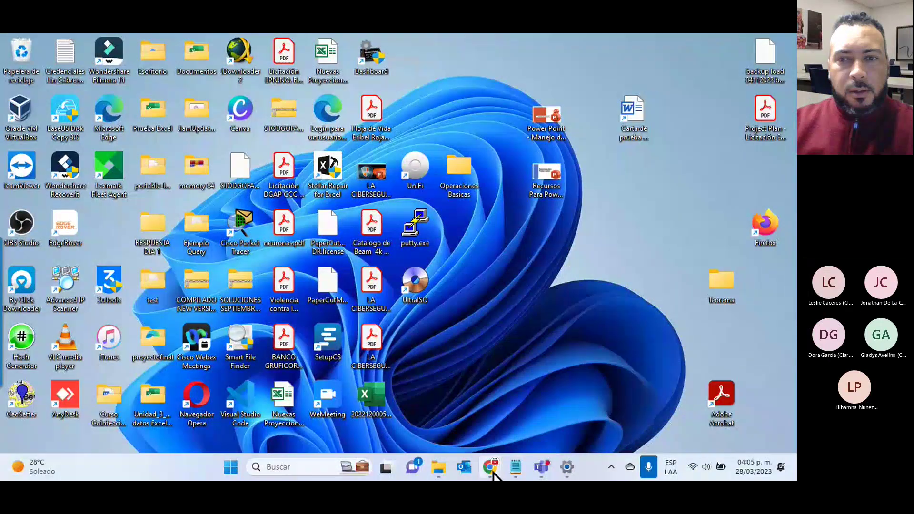
- Restore the EXCEL AVANZADO - CLARO MARTES course page and scroll up to its title heading
left_click(490, 468)
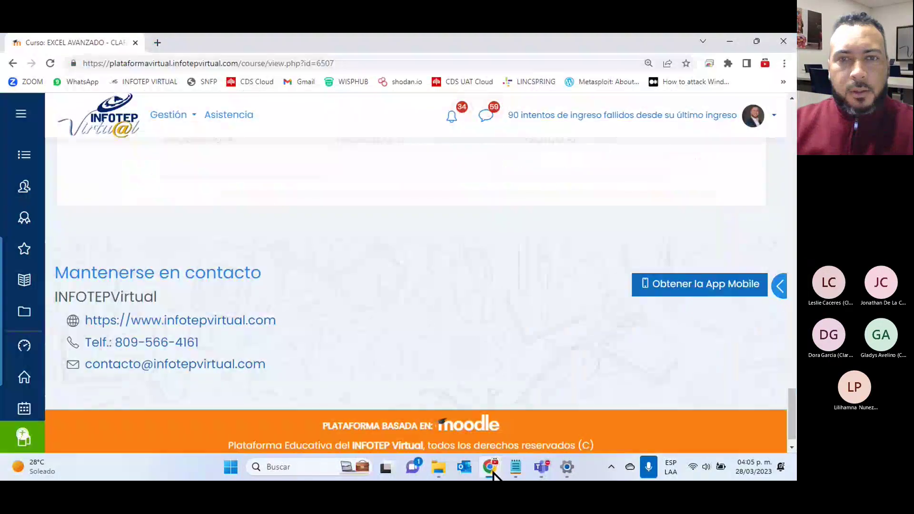
scroll(417, 229, "up", 5)
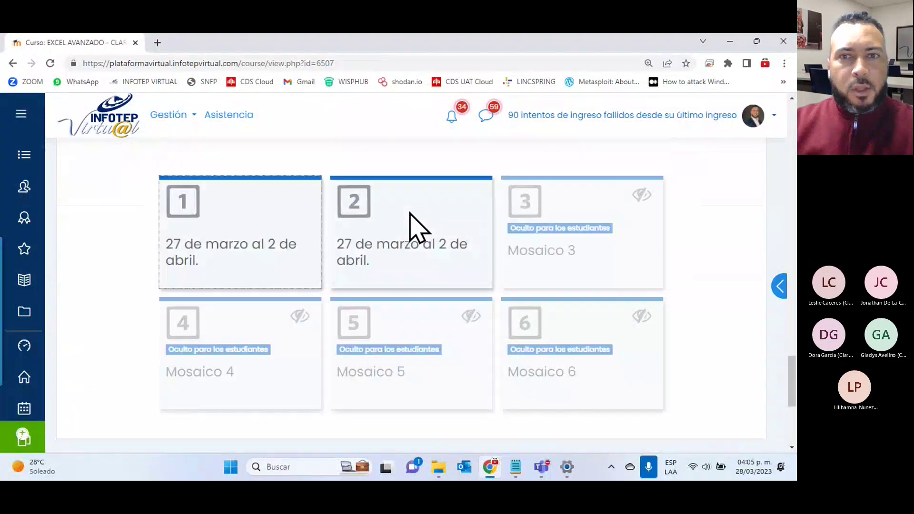
scroll(415, 228, "up", 4)
scroll(408, 229, "up", 5)
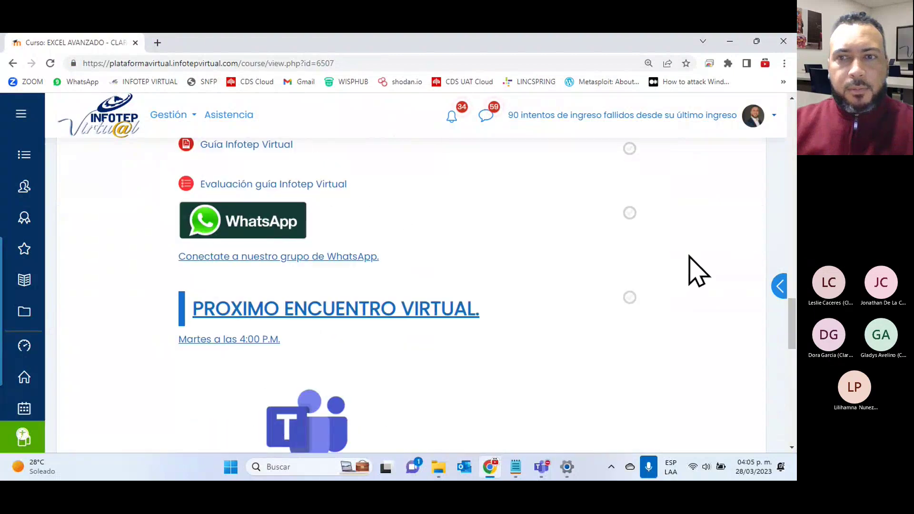
scroll(406, 323, "up", 2)
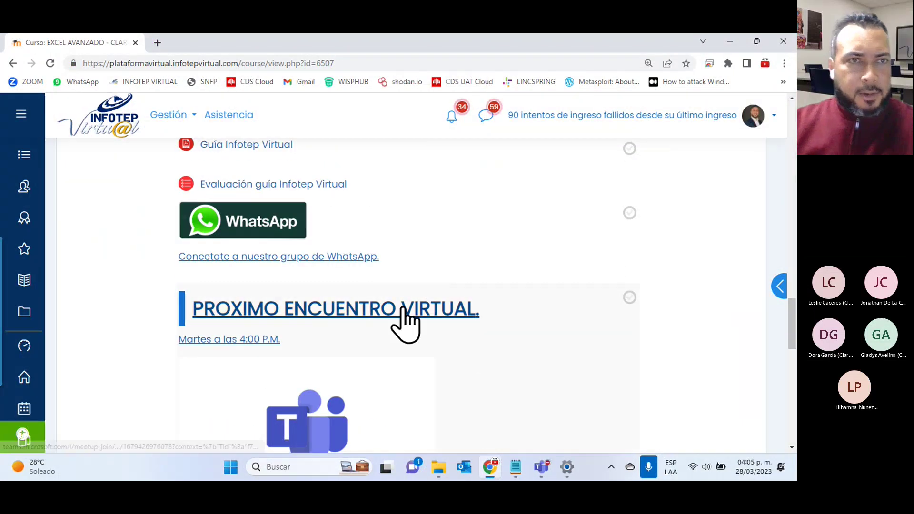
scroll(406, 322, "up", 2)
scroll(406, 322, "up", 4)
scroll(407, 323, "up", 5)
scroll(406, 322, "up", 5)
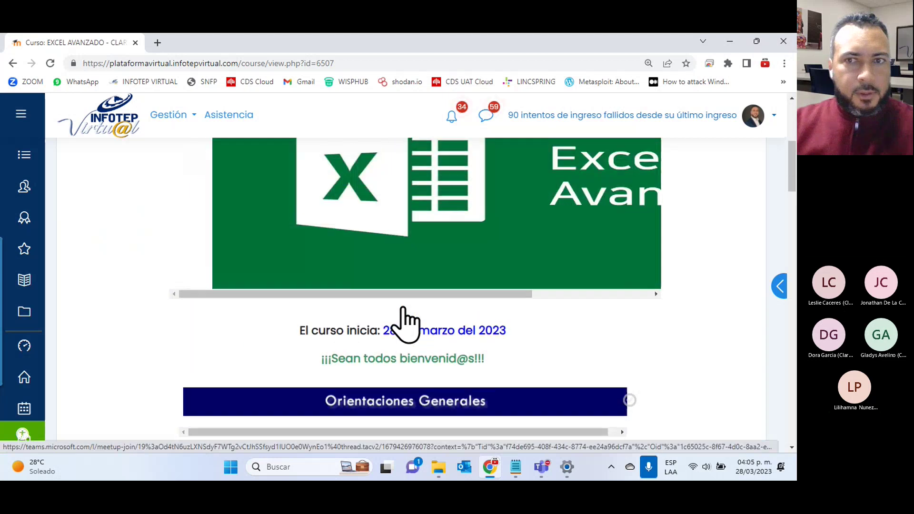
scroll(405, 322, "up", 3)
scroll(405, 323, "up", 2)
scroll(409, 323, "up", 1)
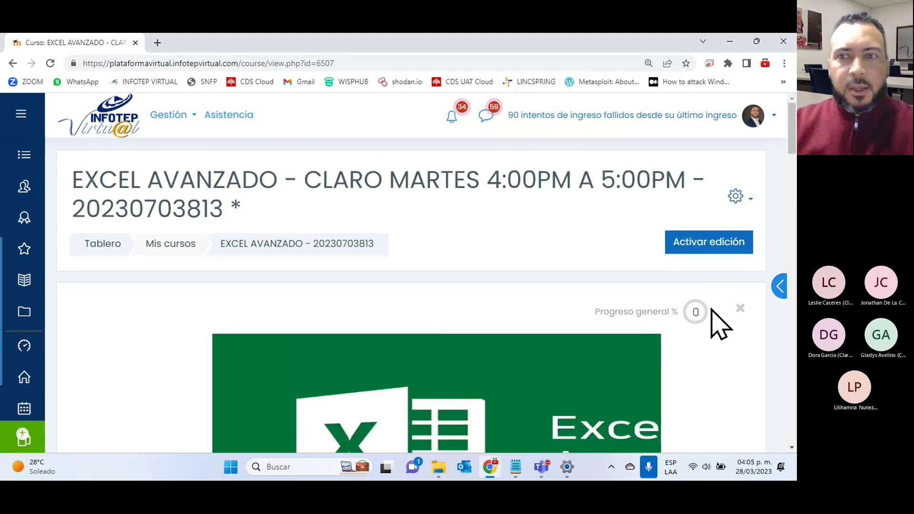
scroll(712, 315, "down", 4)
scroll(718, 330, "down", 5)
scroll(714, 329, "up", 5)
scroll(719, 331, "up", 3)
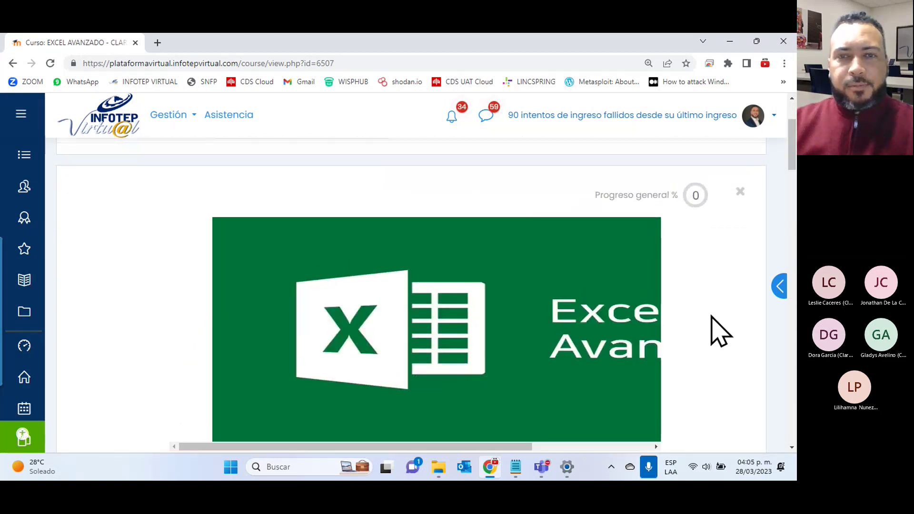
scroll(719, 331, "up", 2)
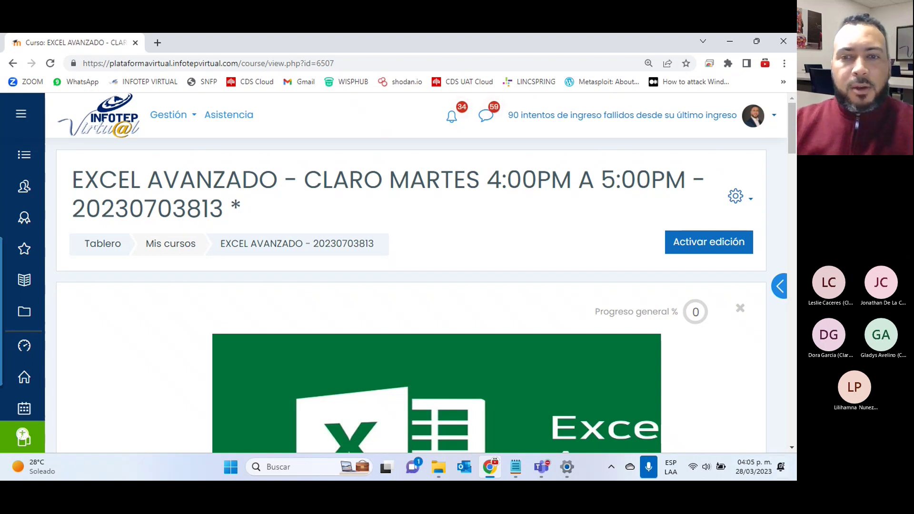
left_click(542, 467)
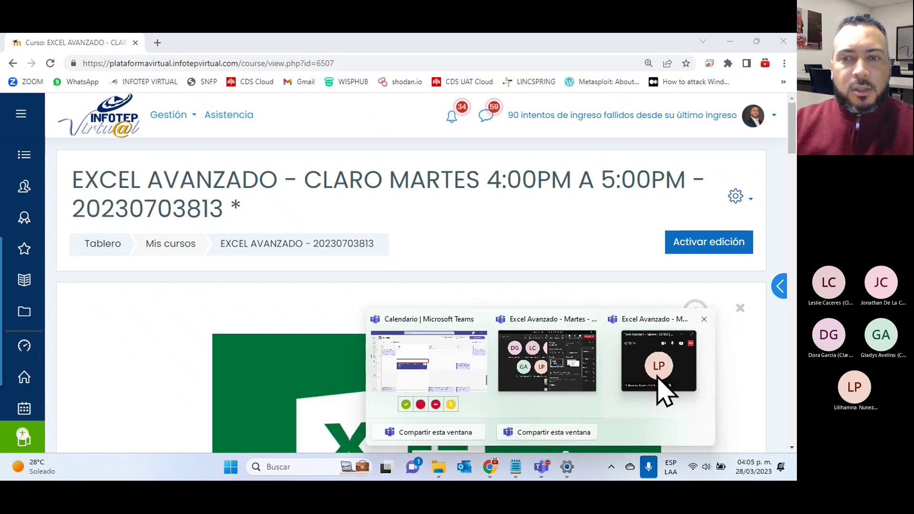
left_click(658, 378)
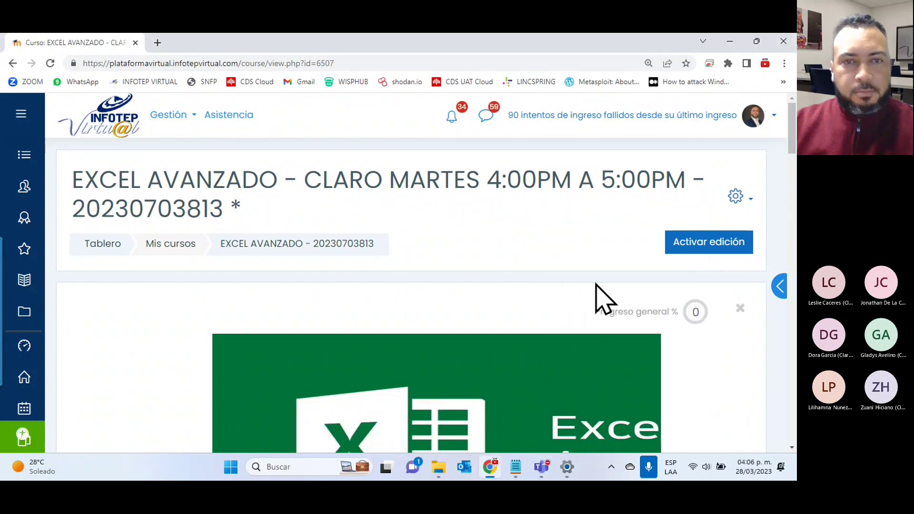
scroll(564, 306, "down", 1)
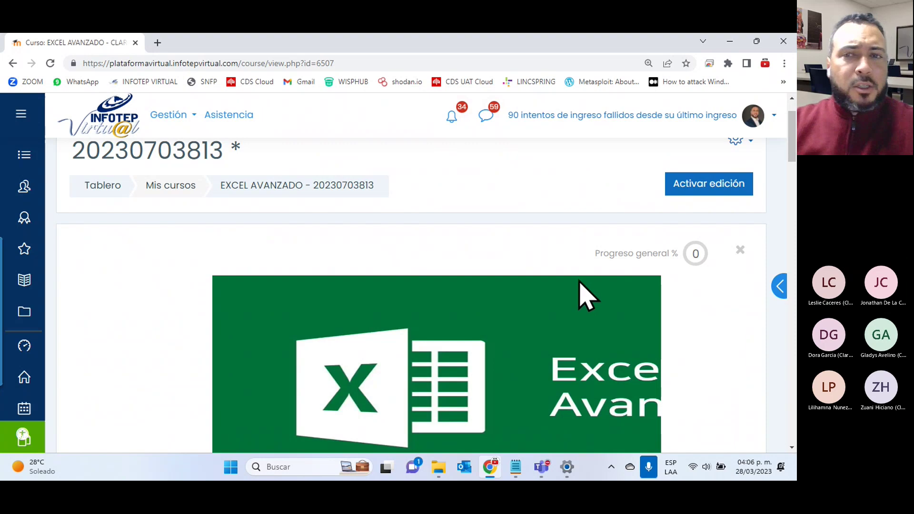
scroll(439, 382, "down", 2)
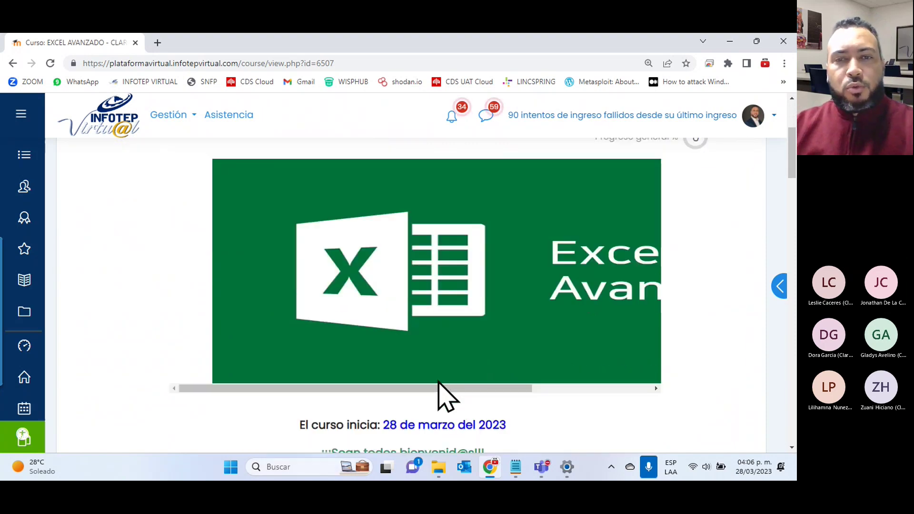
scroll(439, 383, "down", 2)
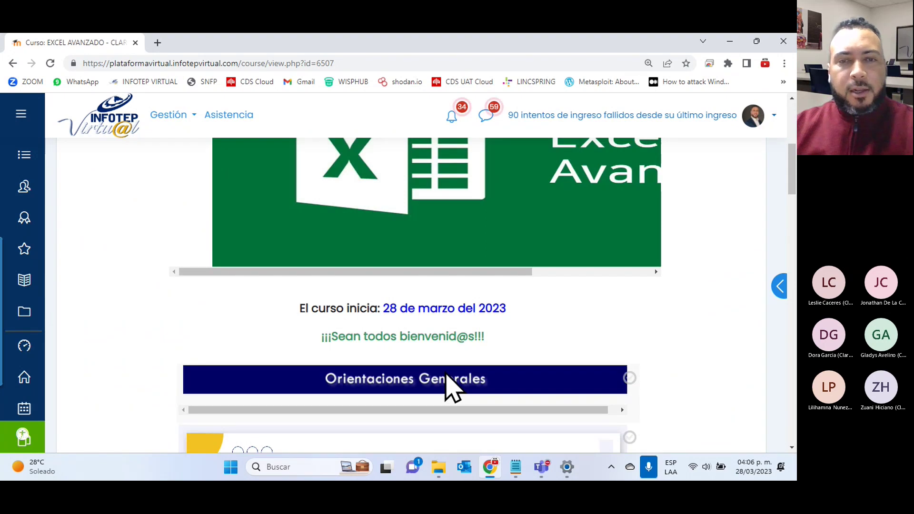
scroll(616, 316, "down", 1)
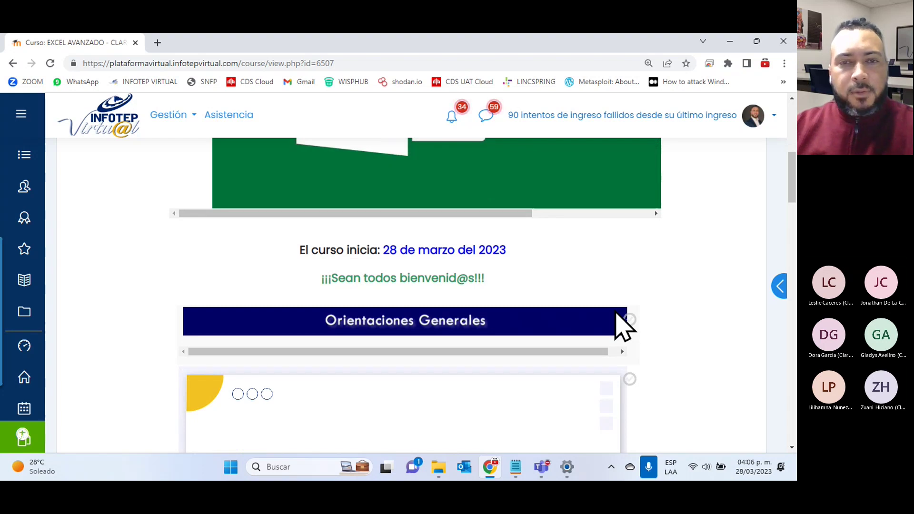
scroll(622, 326, "down", 4)
scroll(621, 326, "down", 2)
scroll(622, 326, "down", 2)
scroll(622, 326, "down", 2)
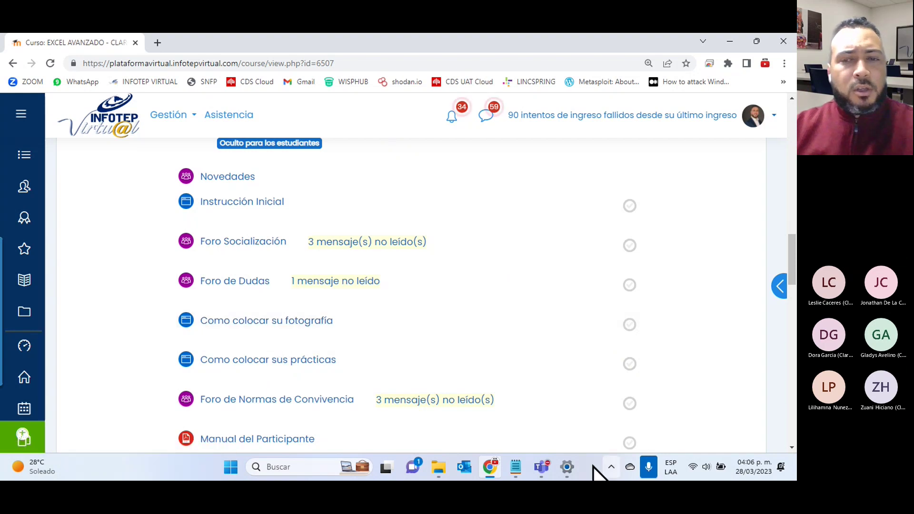
mouse_move(542, 467)
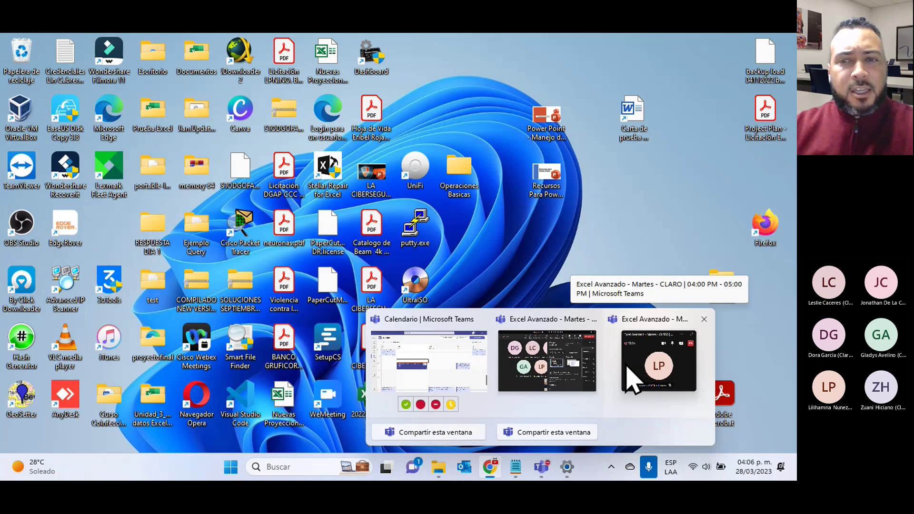
- Admit everyone from the Teams lobby into the Excel Avanzado meeting, then minimize the meeting window
left_click(639, 374)
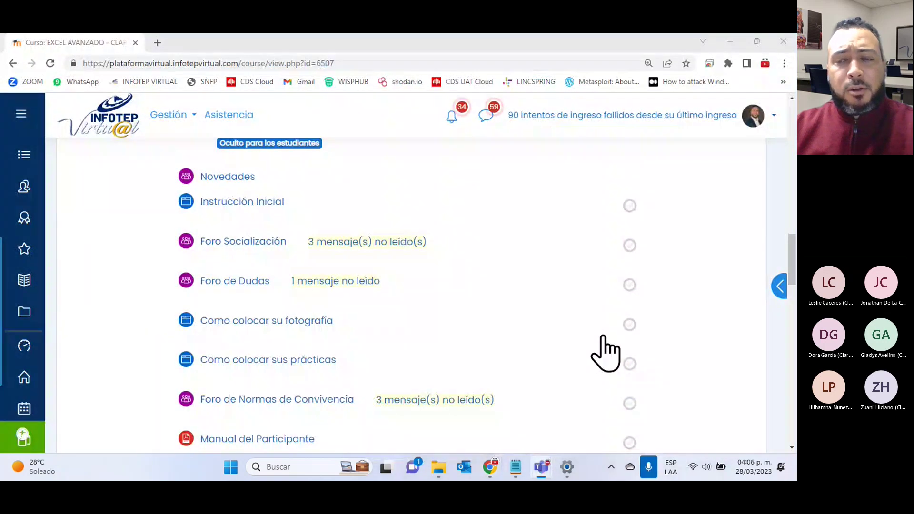
left_click(204, 282)
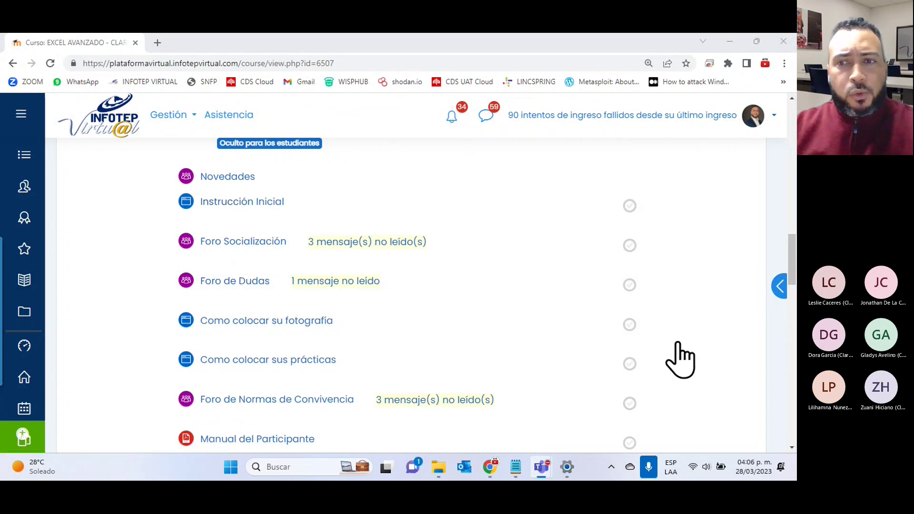
key("alt+Tab")
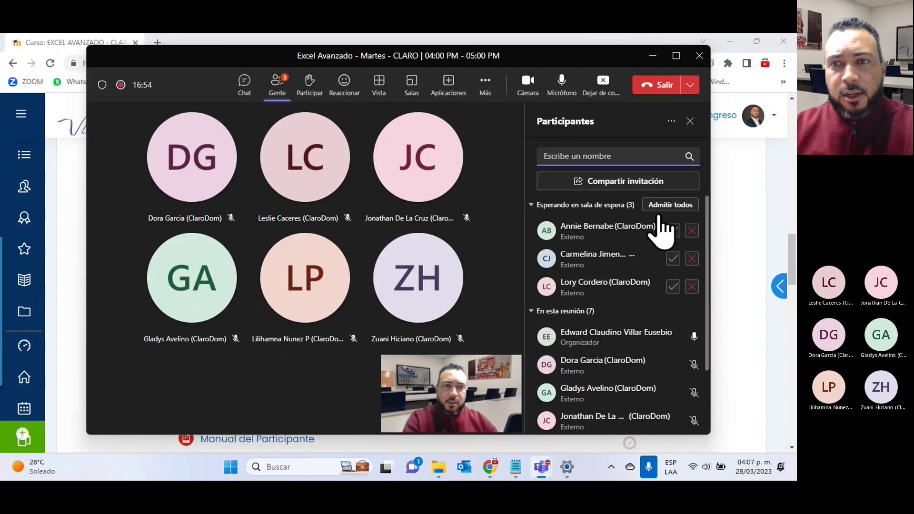
left_click(692, 206)
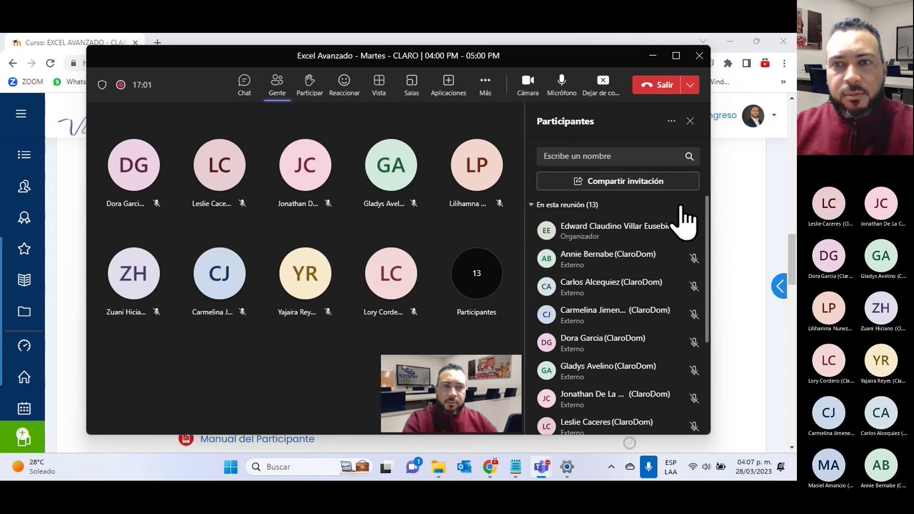
left_click(654, 56)
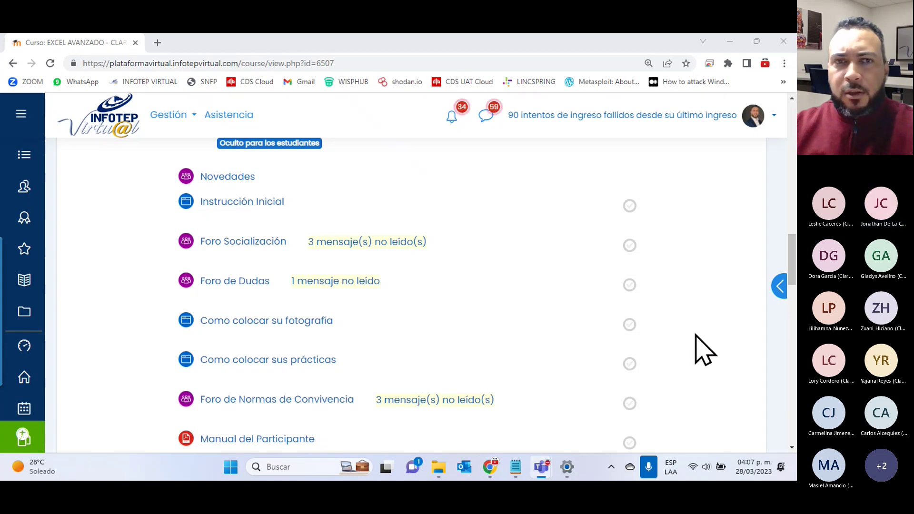
key("alt+Tab")
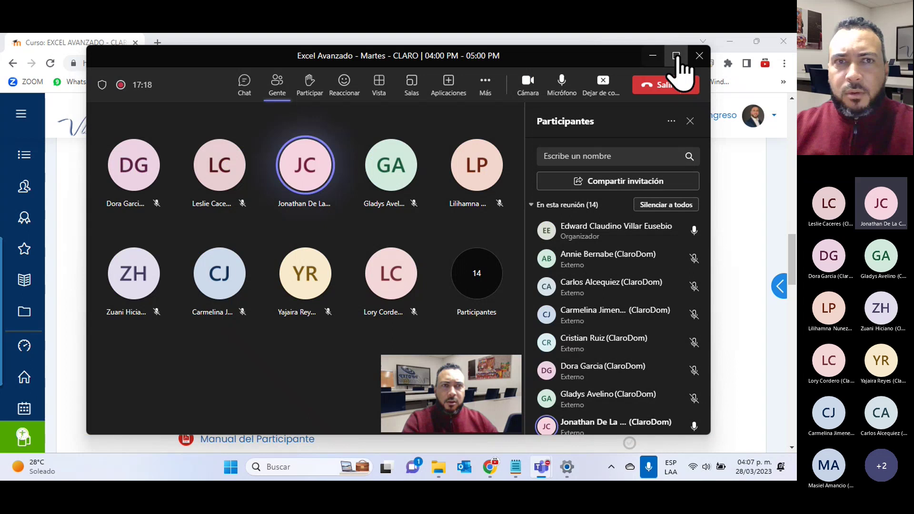
left_click(653, 56)
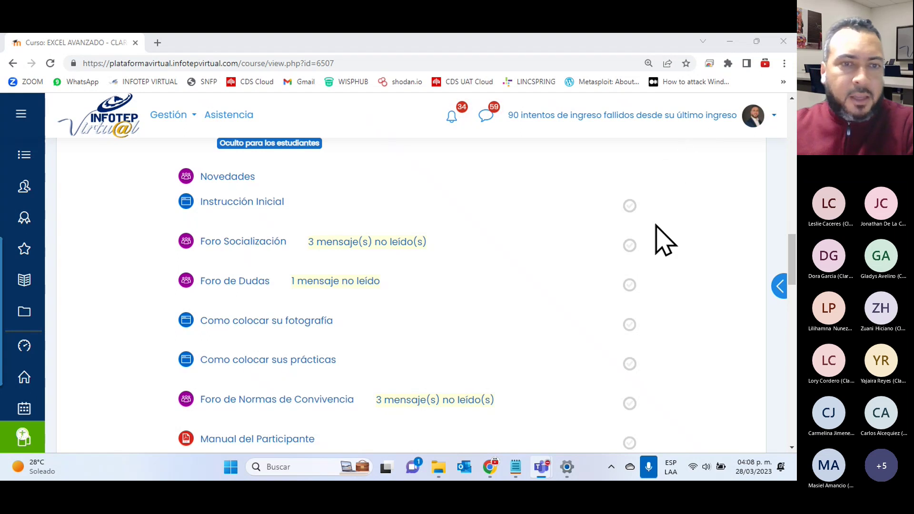
scroll(644, 310, "down", 1)
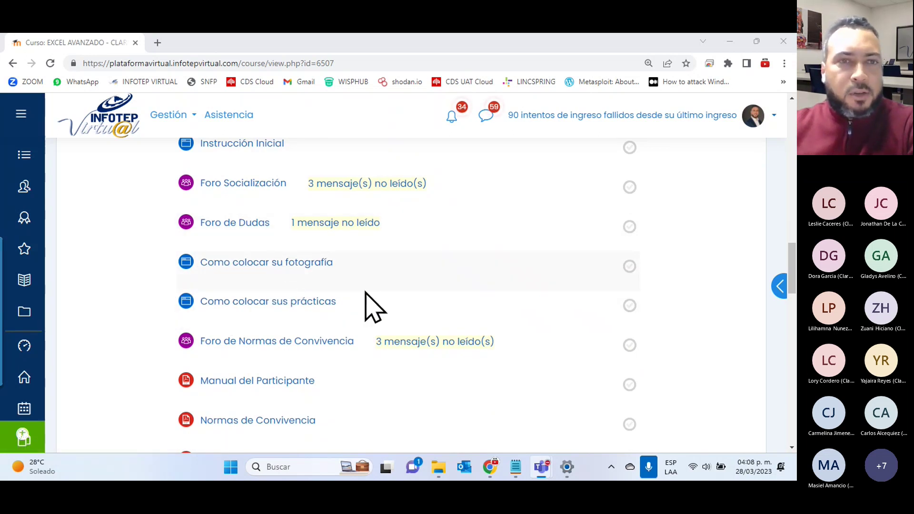
scroll(374, 307, "up", 1)
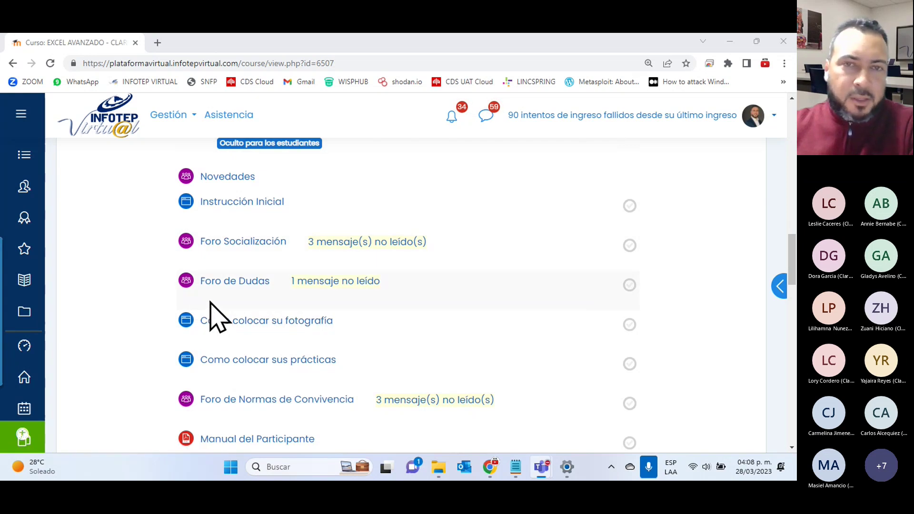
scroll(230, 331, "down", 2)
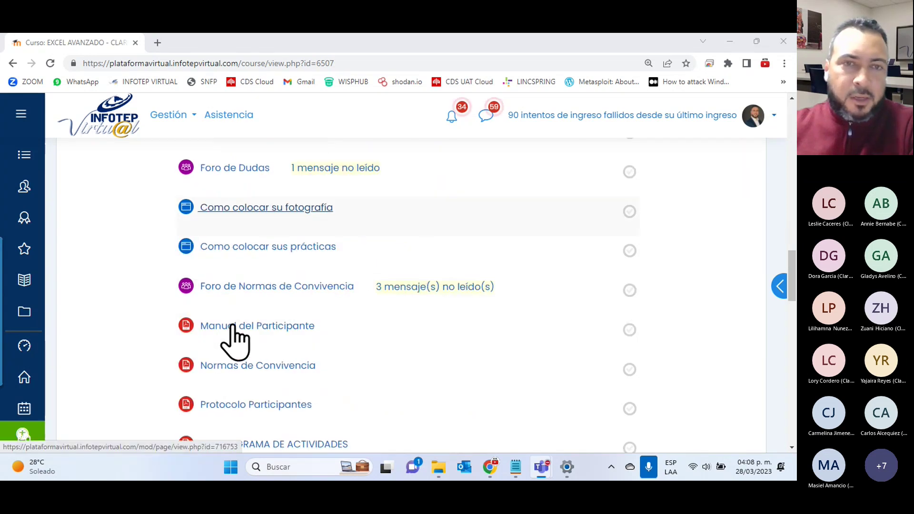
scroll(375, 265, "down", 1)
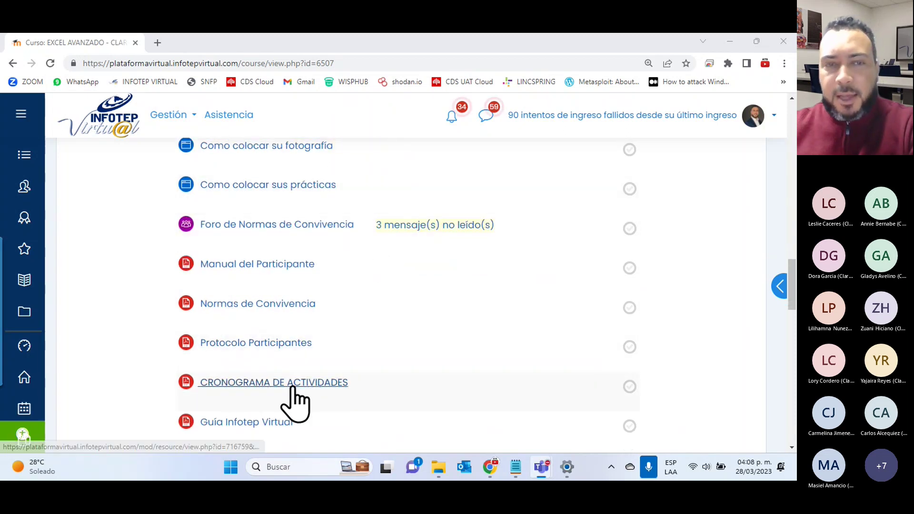
- Open the CRONOGRAMA DE ACTIVIDADES schedule PDF (MODELO DE CRONOGRAMA EXCEL AVANZADO CLARO 2023.pdf) in a new tab
left_click(310, 385)
left_click(310, 385)
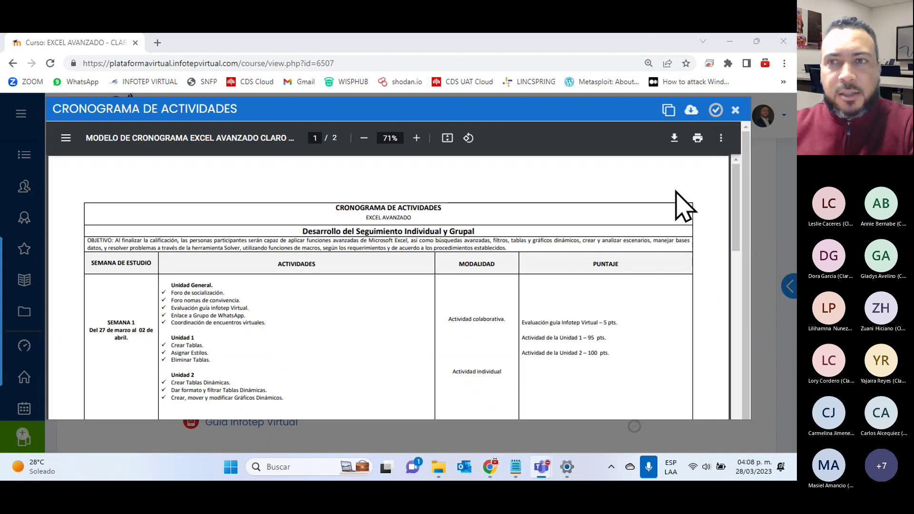
left_click(672, 113)
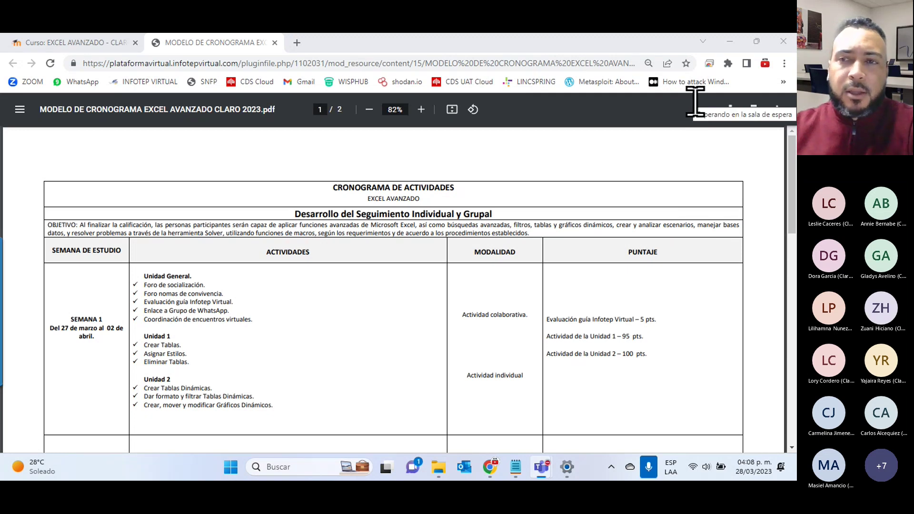
mouse_move(386, 322)
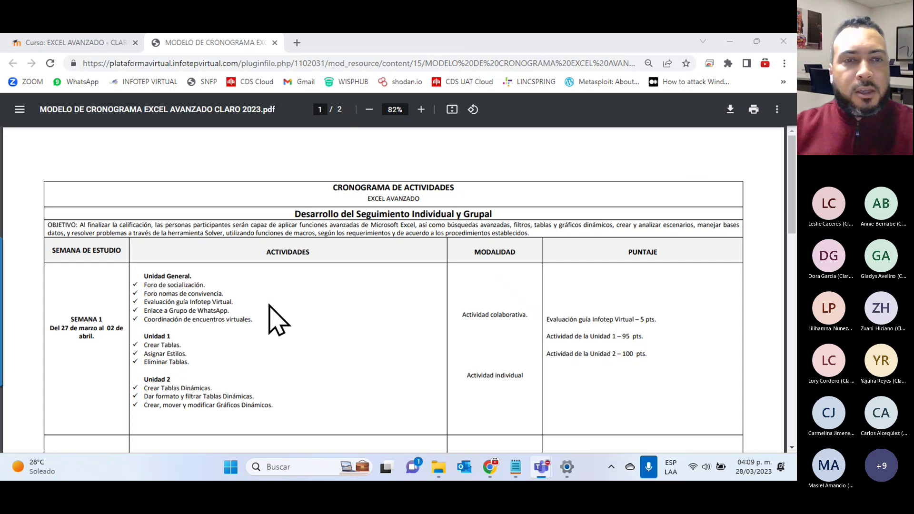
- Select the 'SEMANA 1' label in the activity schedule PDF
scroll(149, 335, "down", 3)
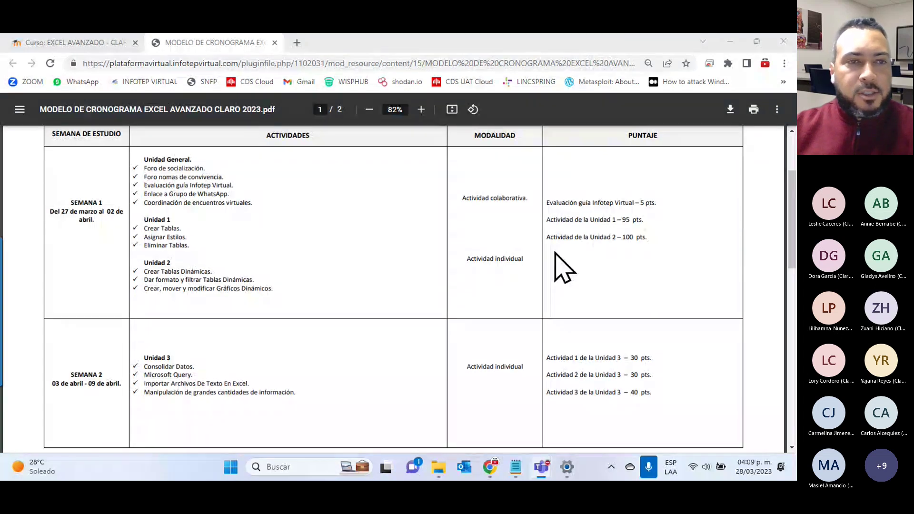
scroll(569, 295, "up", 3)
scroll(569, 300, "down", 2)
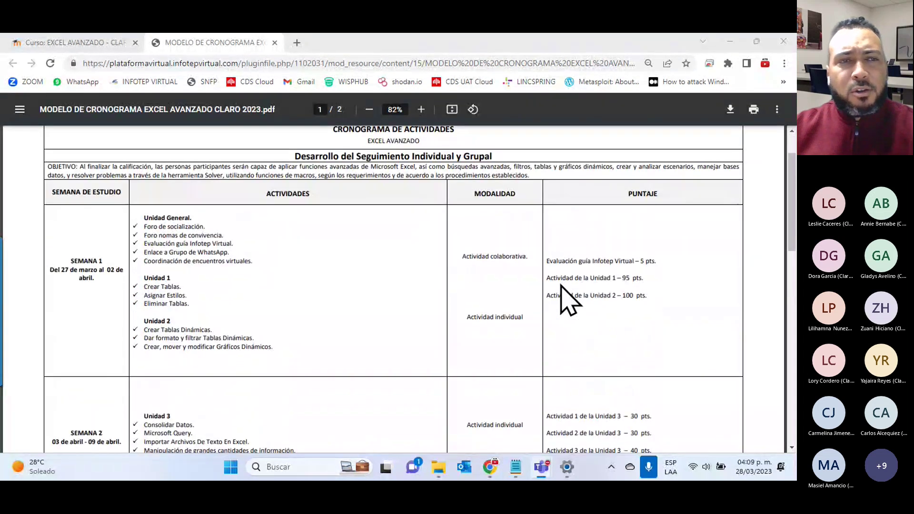
scroll(569, 300, "up", 2)
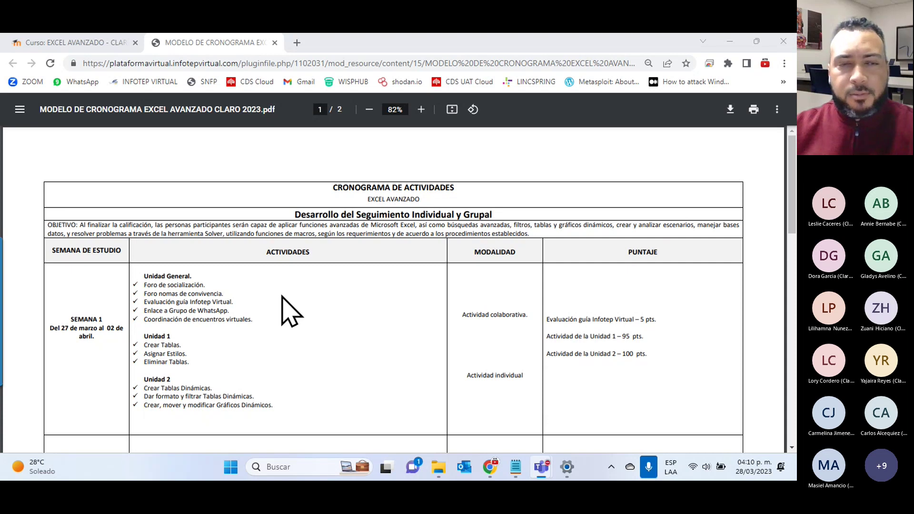
scroll(195, 291, "down", 2)
scroll(195, 292, "up", 1)
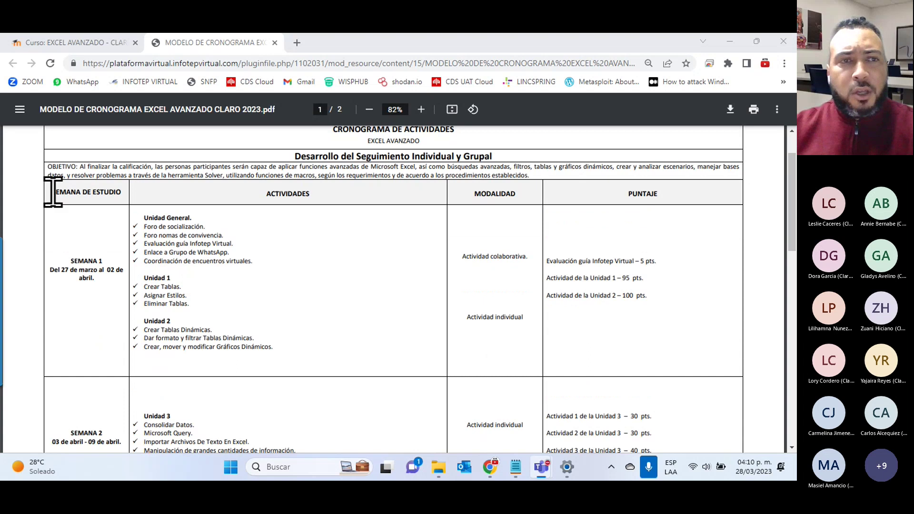
left_click(66, 212)
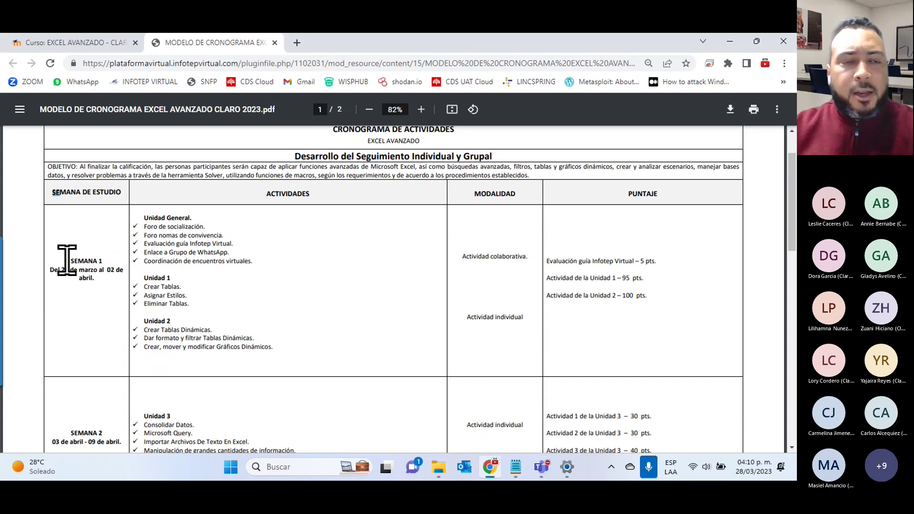
left_click_drag(70, 261, 76, 263)
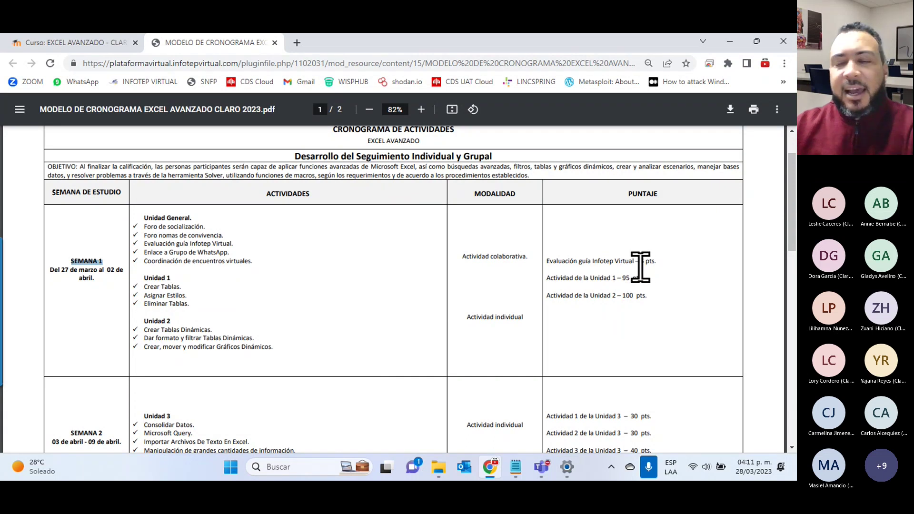
- Select the 'Unidad 3 / Consolidar Datos.' text in the Semana 2 row
scroll(643, 266, "down", 3)
scroll(643, 267, "down", 2)
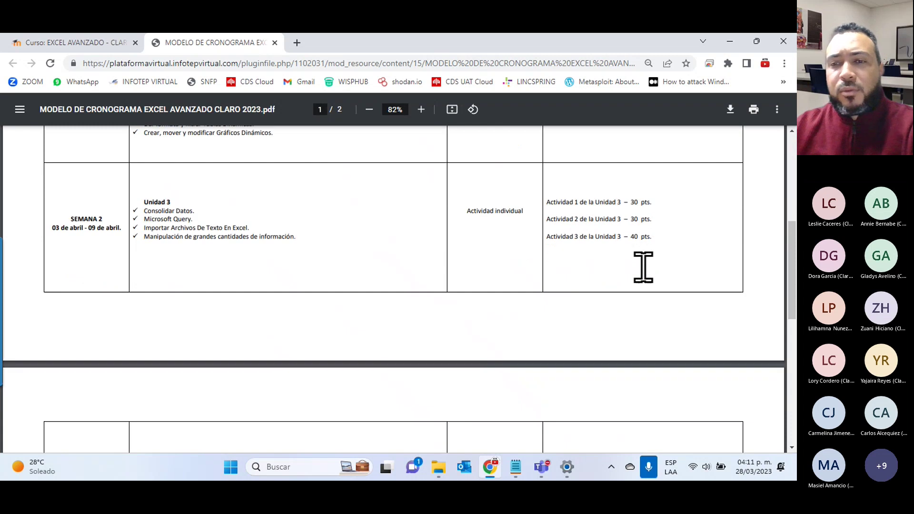
scroll(643, 267, "down", 5)
scroll(643, 267, "down", 3)
scroll(643, 266, "down", 1)
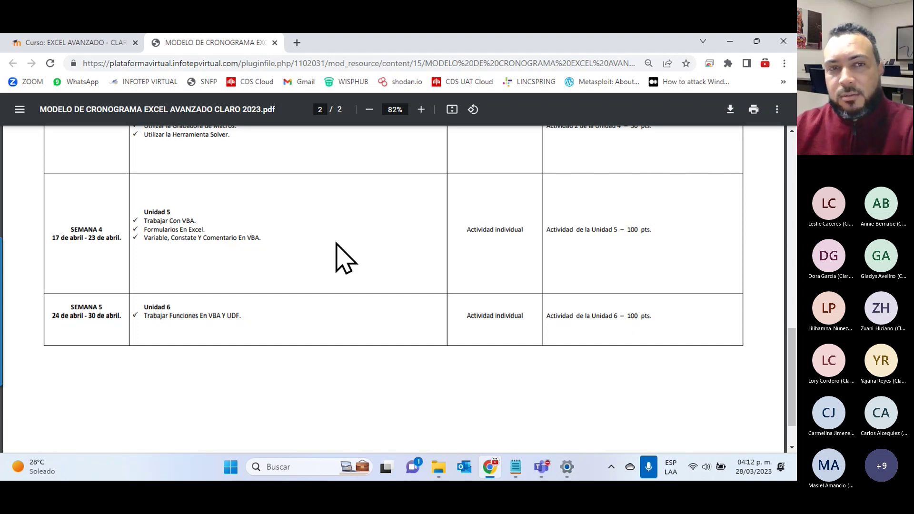
scroll(337, 243, "up", 5)
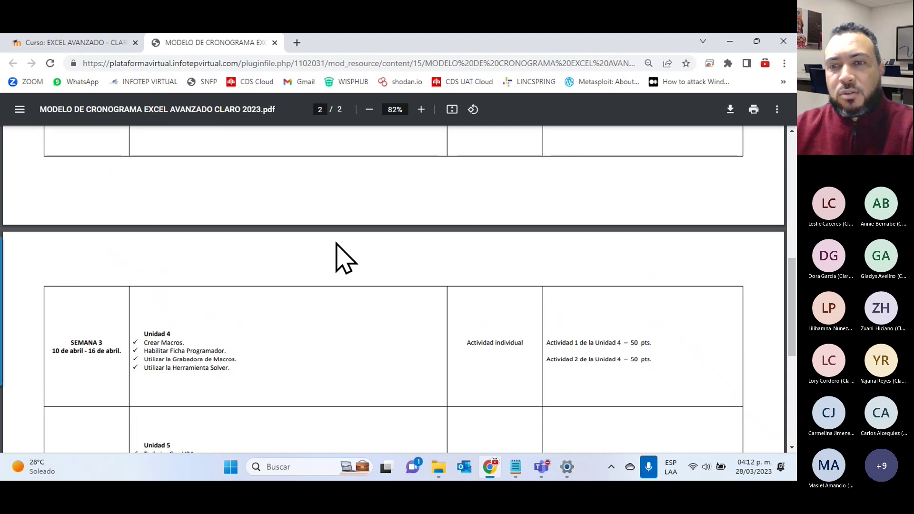
scroll(342, 257, "up", 3)
scroll(342, 257, "up", 2)
scroll(342, 257, "up", 1)
scroll(342, 258, "up", 3)
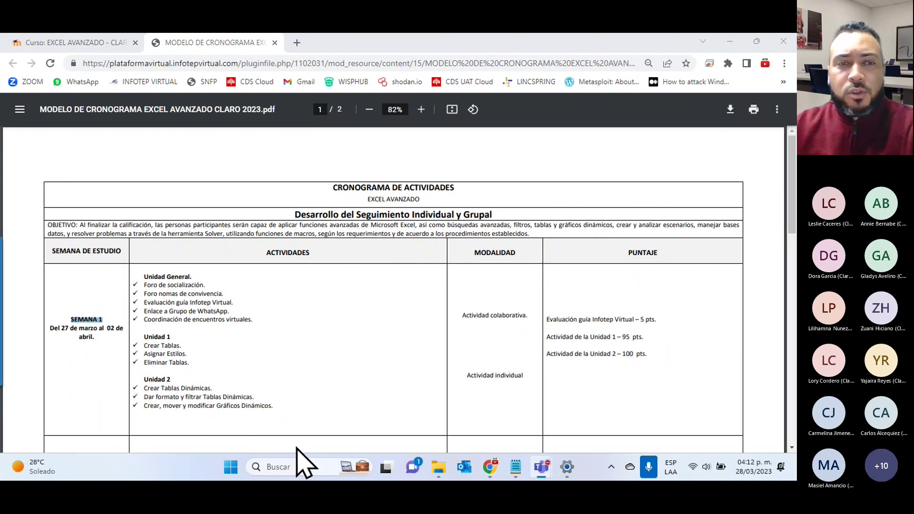
scroll(295, 439, "down", 4)
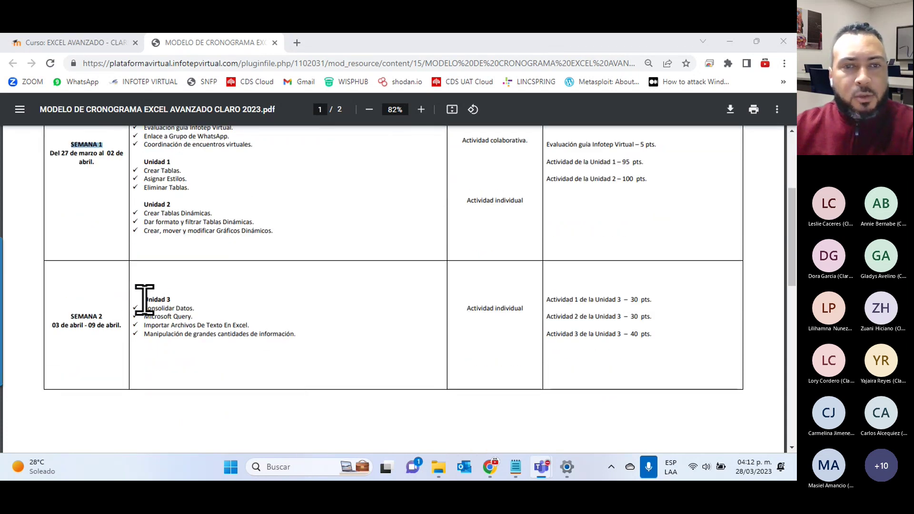
left_click_drag(145, 299, 340, 330)
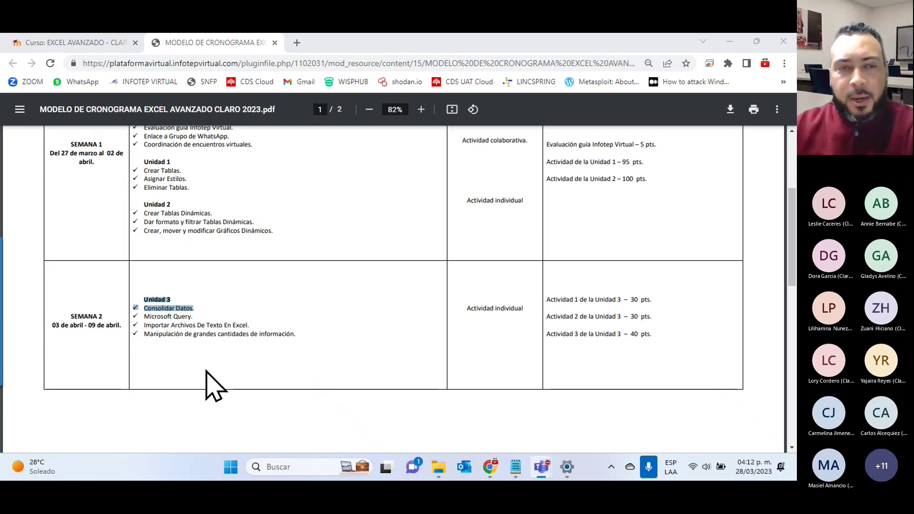
- Select the three Unidad 3 activity lines worth 30, 30 and 40 points in PUNTAJE
scroll(206, 330, "down", 2)
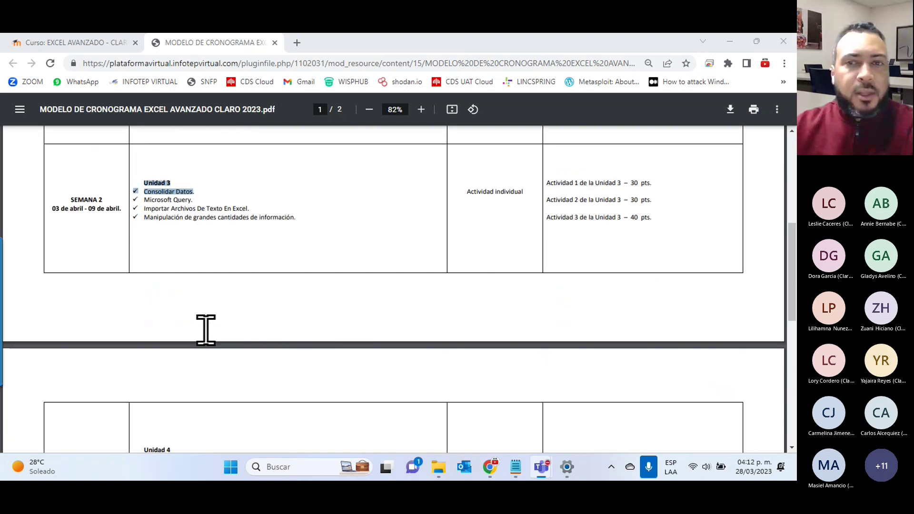
scroll(206, 330, "up", 1)
scroll(206, 330, "up", 1)
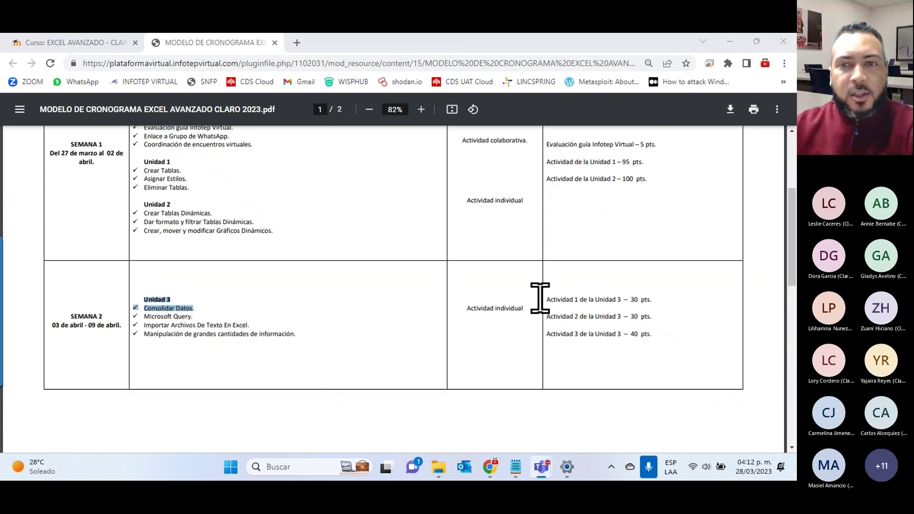
left_click_drag(540, 299, 667, 333)
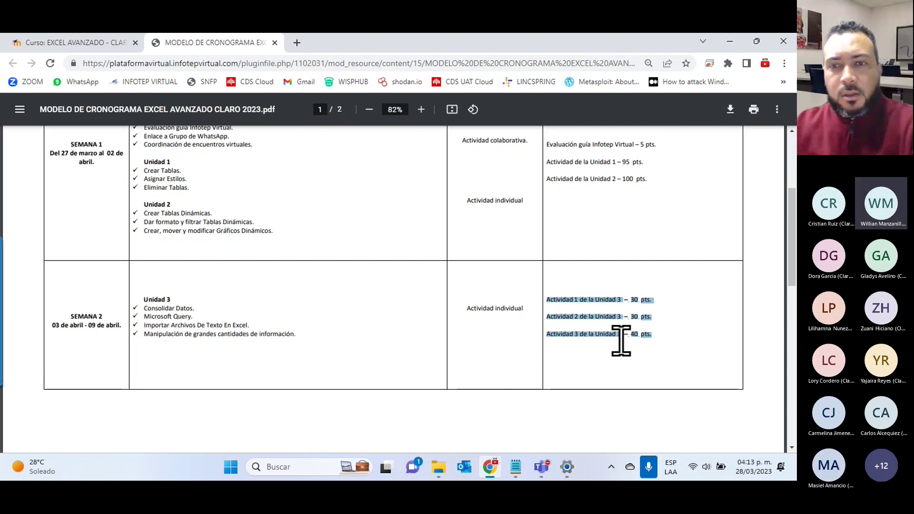
left_click(542, 468)
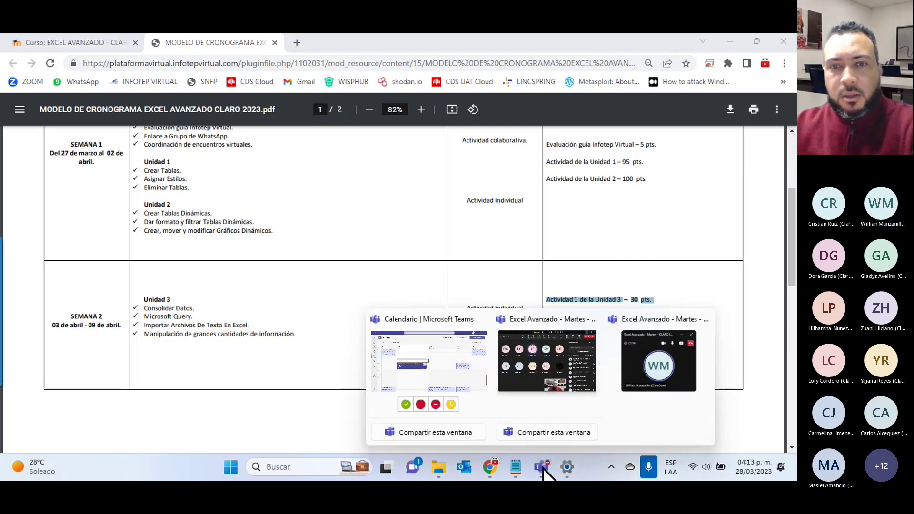
mouse_move(429, 361)
left_click(442, 353)
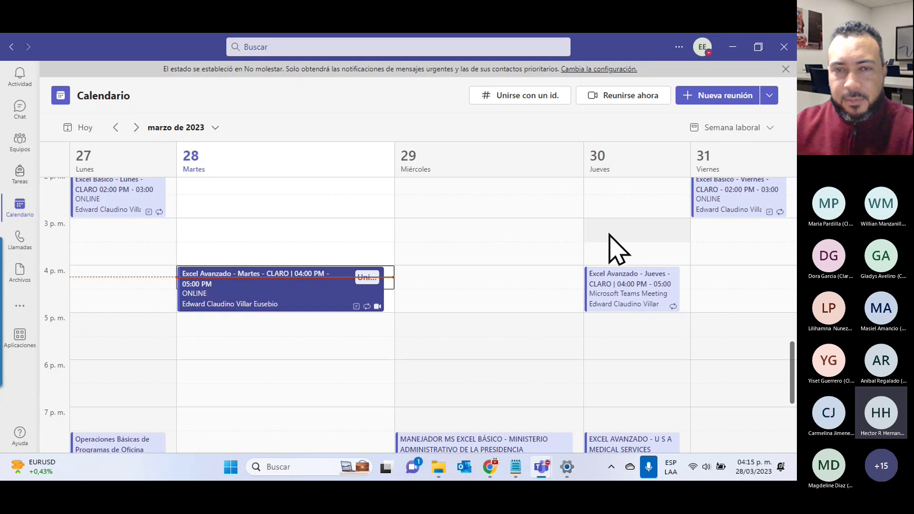
left_click(733, 41)
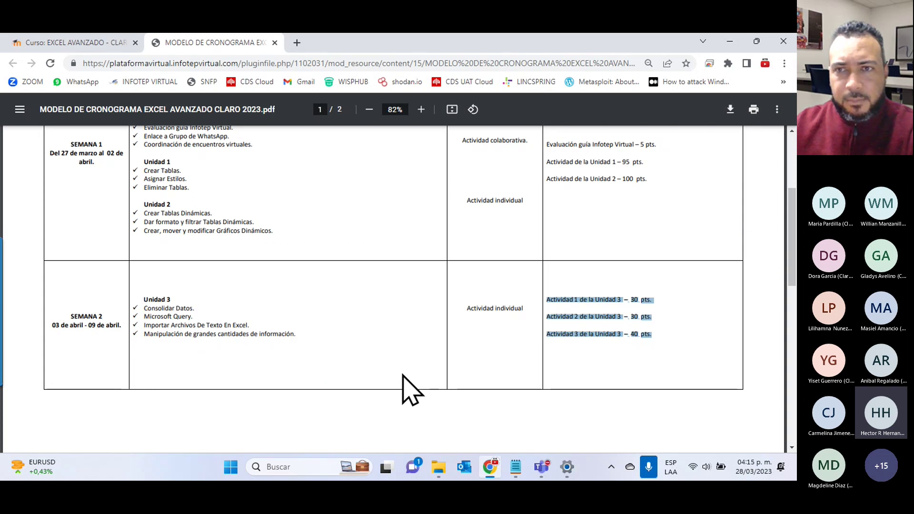
- Clear the activity-line highlight and return to the top of page 1 of the schedule PDF
left_click(655, 332)
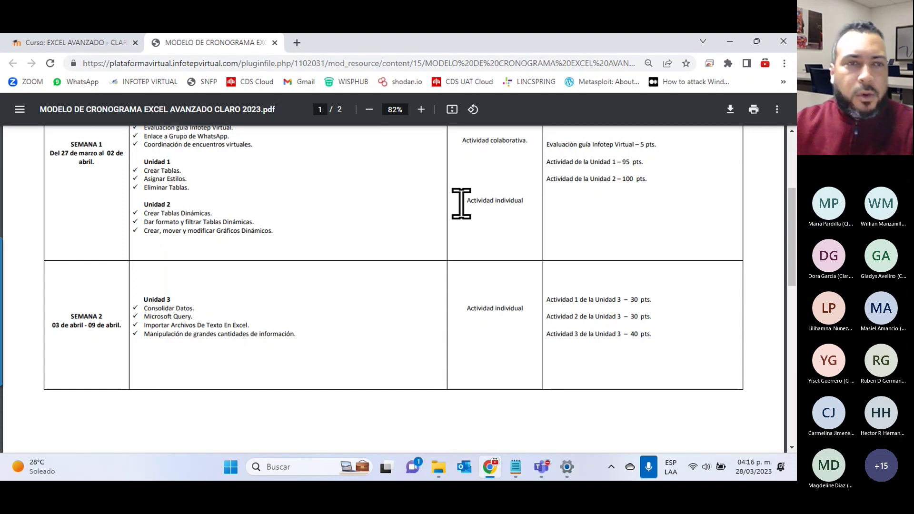
scroll(191, 332, "up", 1)
scroll(190, 332, "up", 3)
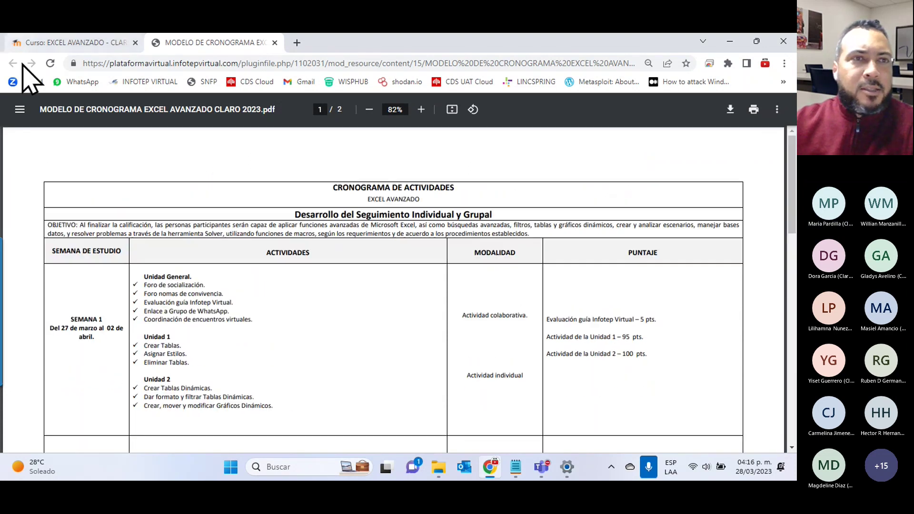
- Return to the course tab and close the embedded activity schedule viewer
left_click(57, 43)
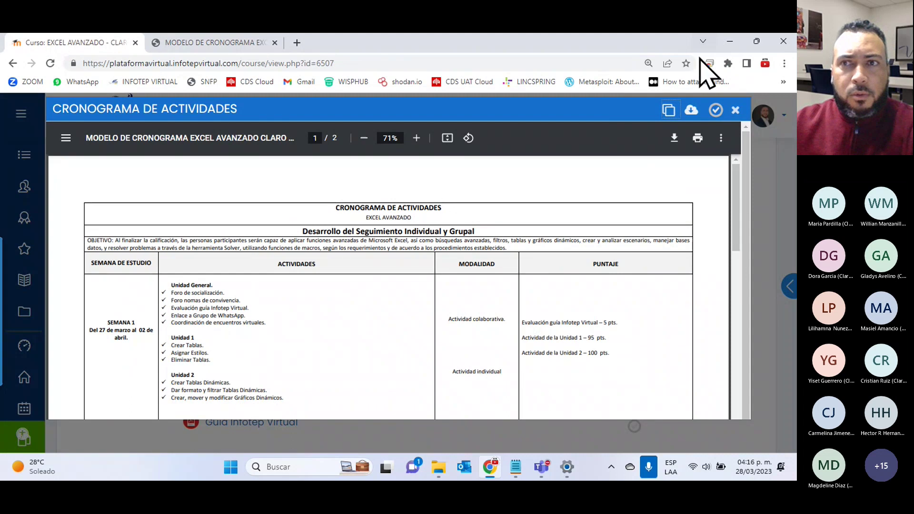
left_click(736, 110)
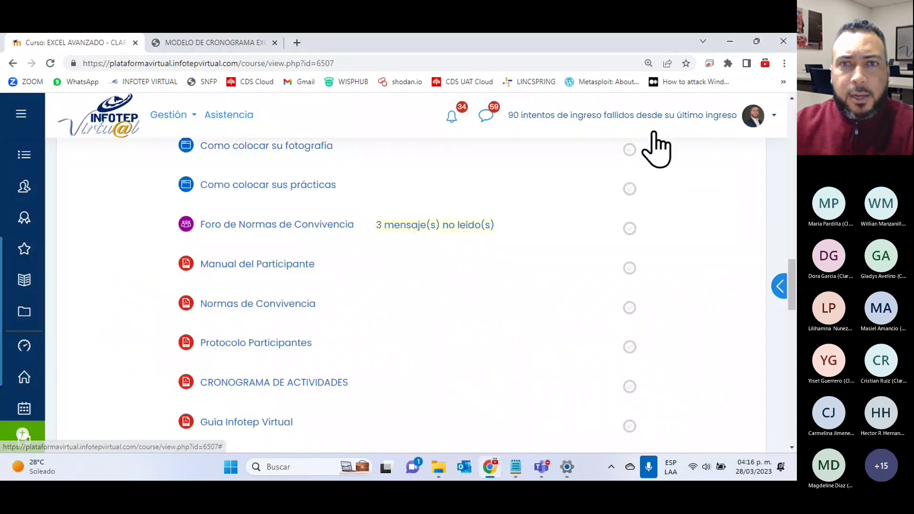
scroll(108, 205, "up", 5)
scroll(143, 195, "up", 5)
scroll(161, 200, "up", 5)
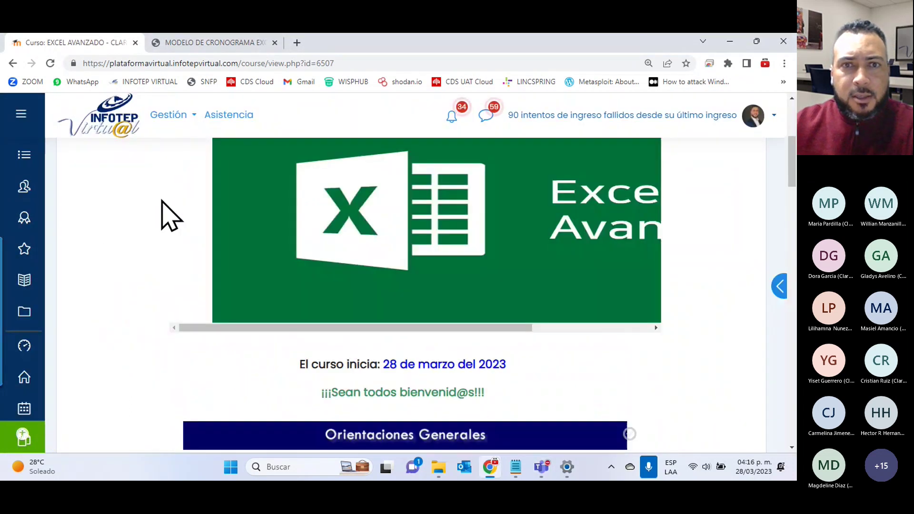
scroll(161, 200, "up", 5)
- Open the Asistencia a Clase page and browse the list of available classes
left_click(240, 117)
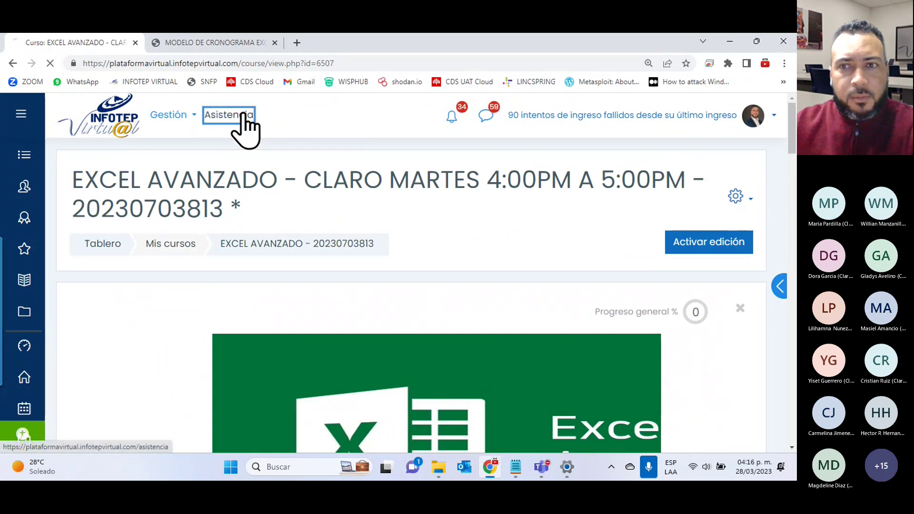
scroll(548, 157, "down", 1)
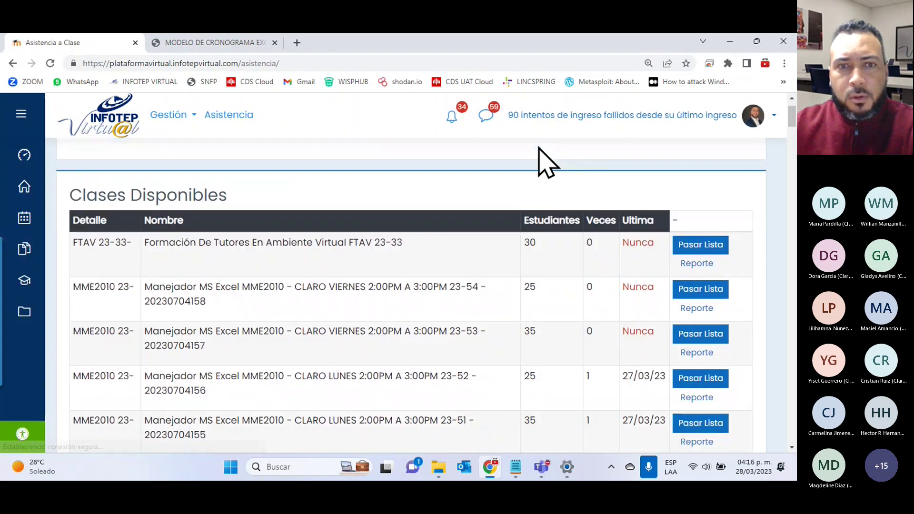
scroll(480, 202, "down", 2)
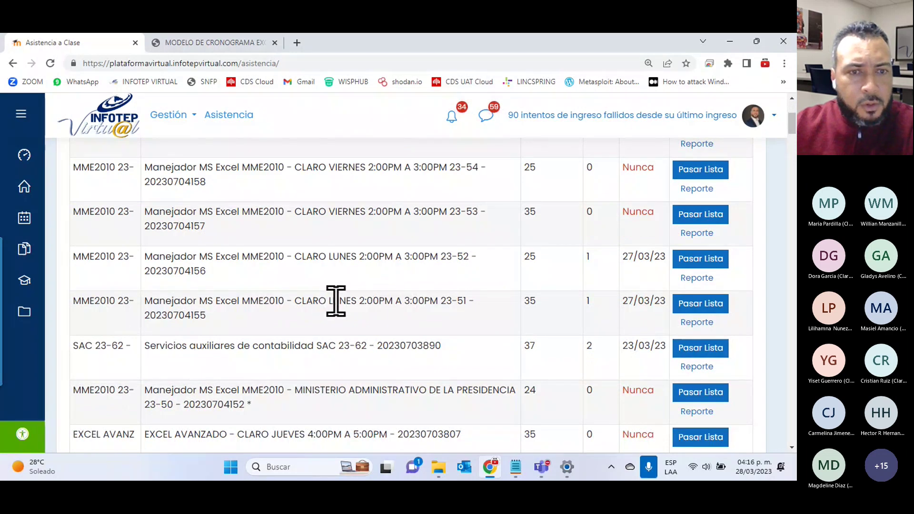
scroll(336, 301, "down", 2)
scroll(323, 414, "down", 2)
scroll(328, 338, "down", 1)
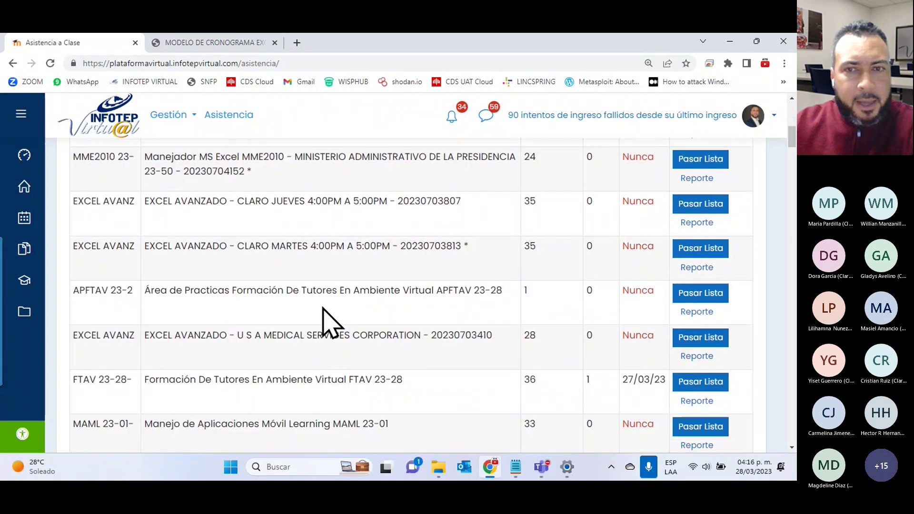
scroll(333, 296, "down", 1)
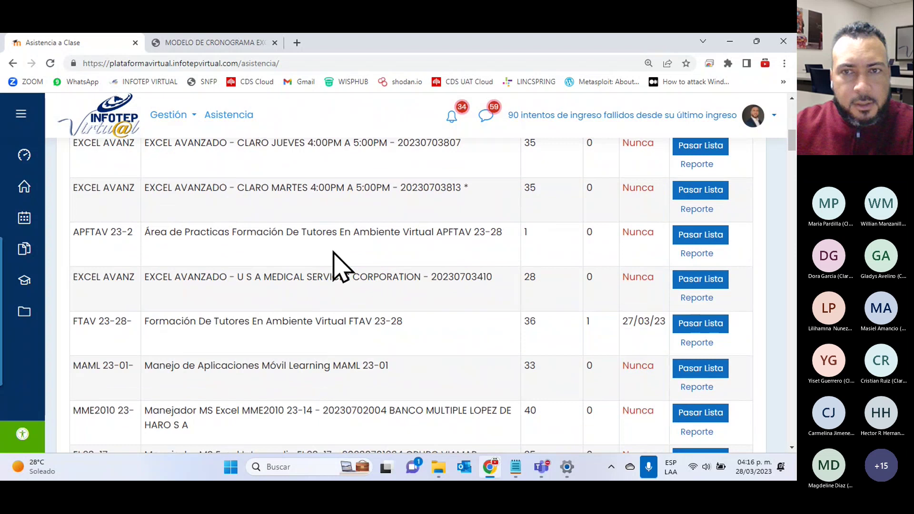
- Open Pasar Lista for EXCEL AVANZADO - CLARO MARTES and uncheck Presente for the second and fourth students
left_click(718, 193)
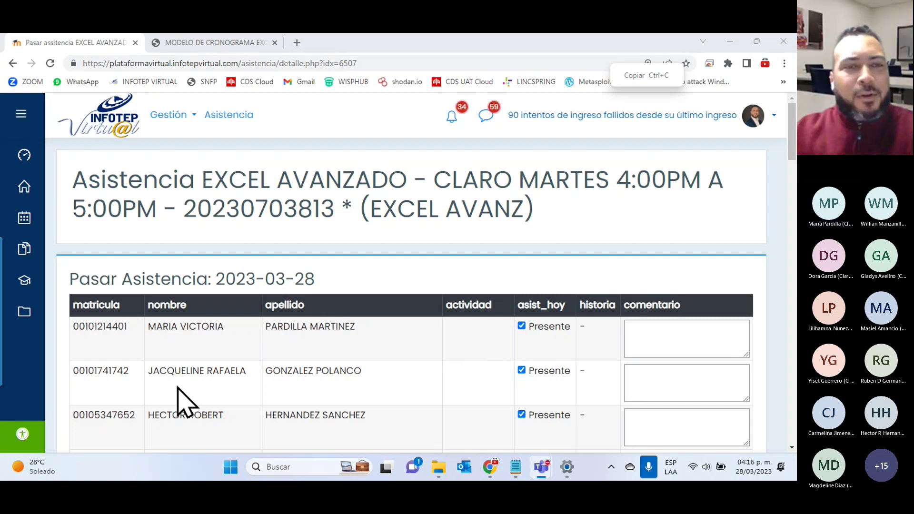
scroll(187, 368, "down", 2)
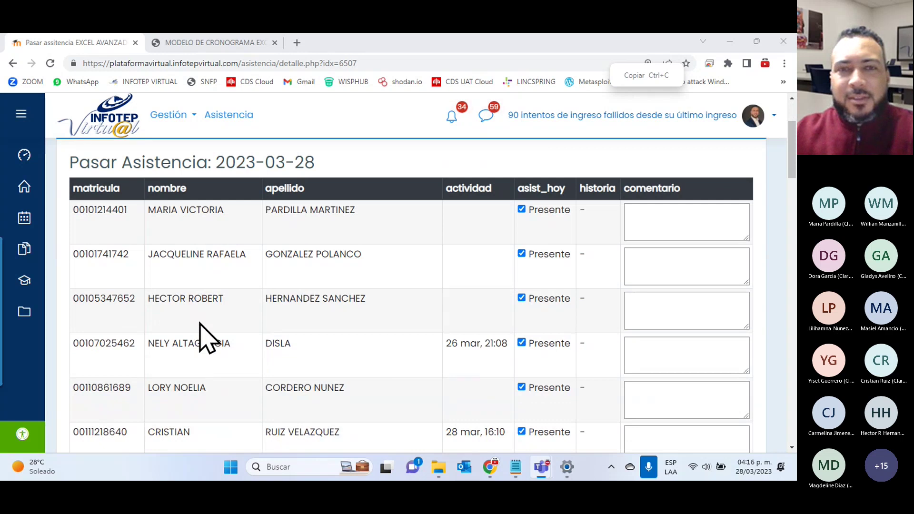
left_click(521, 254)
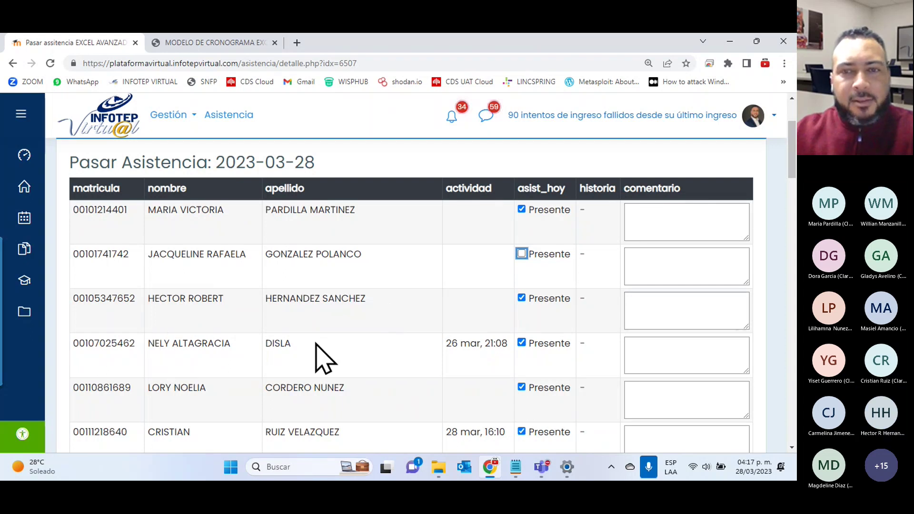
scroll(482, 347, "down", 2)
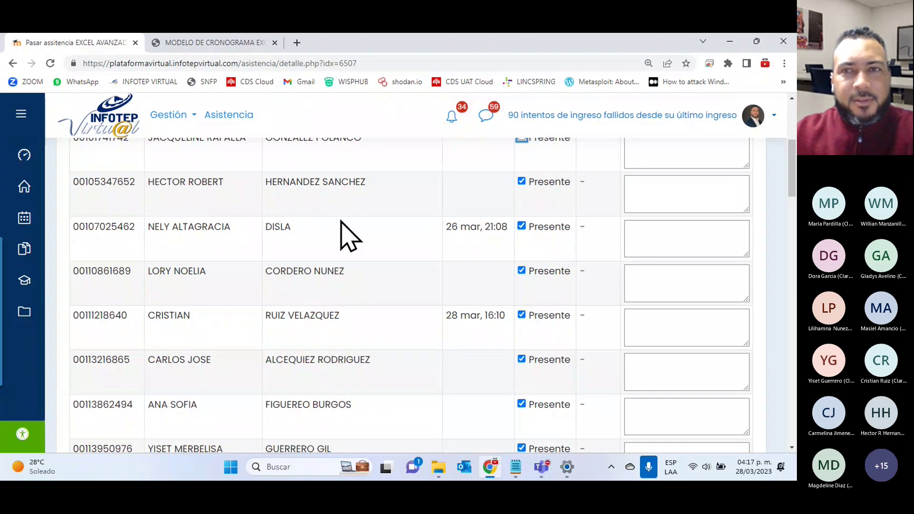
left_click(522, 226)
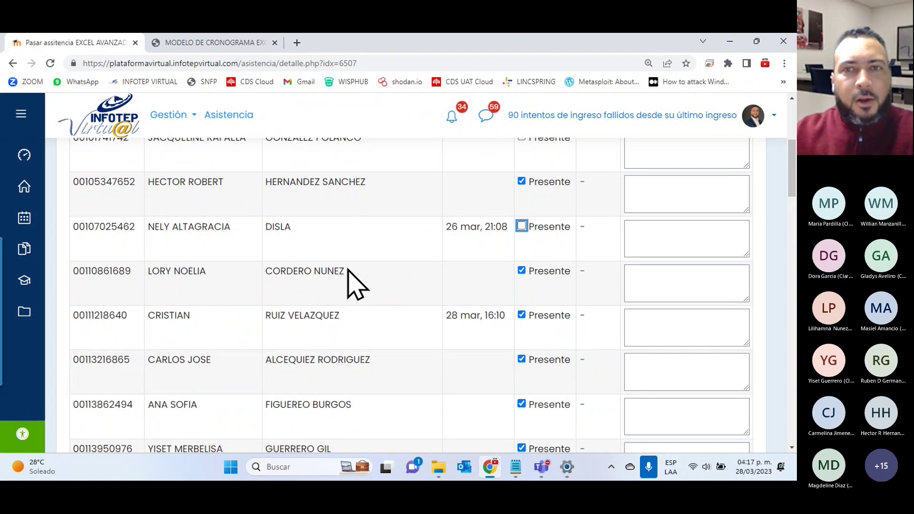
left_click(522, 226)
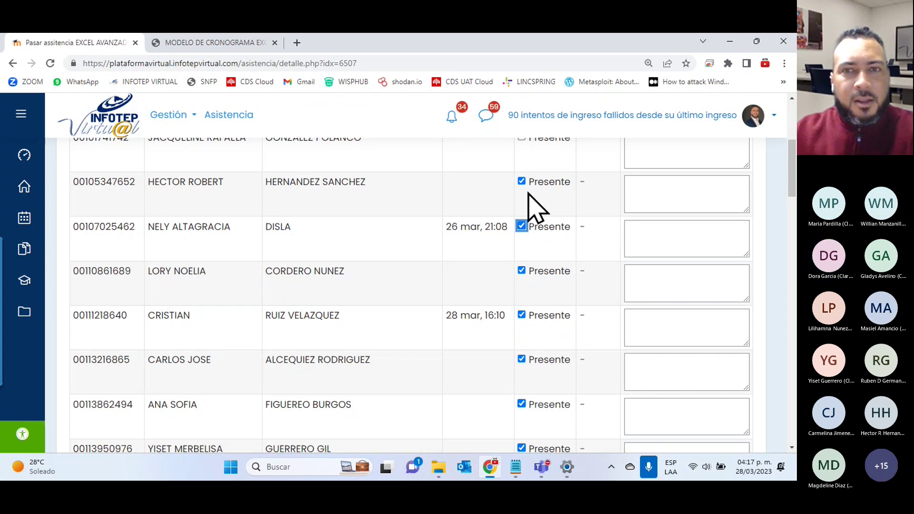
left_click(524, 222)
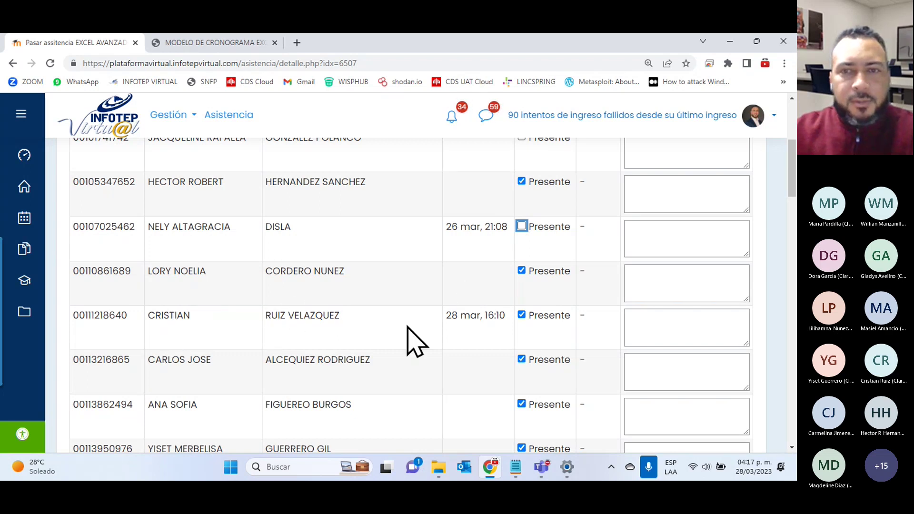
- Mark the eighth student and the student last active 23 mar, 15:38 absent
scroll(410, 336, "down", 1)
scroll(407, 327, "down", 1)
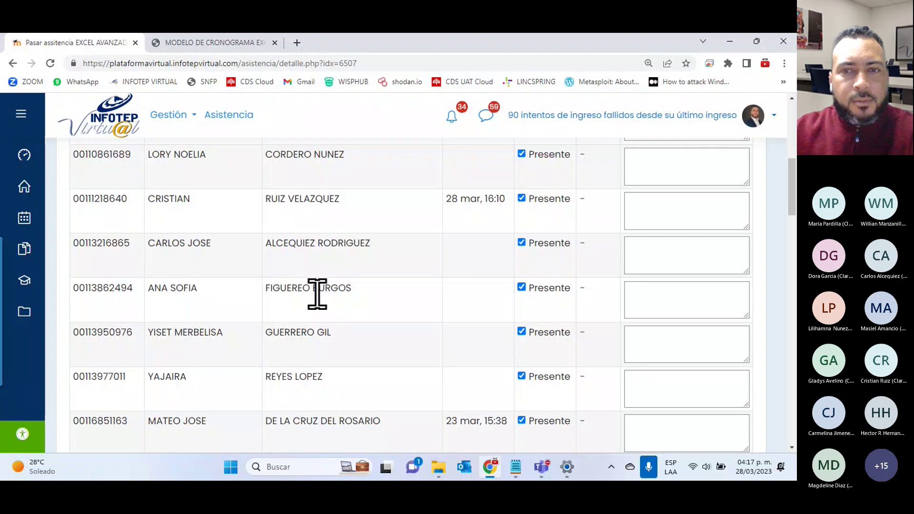
left_click(522, 287)
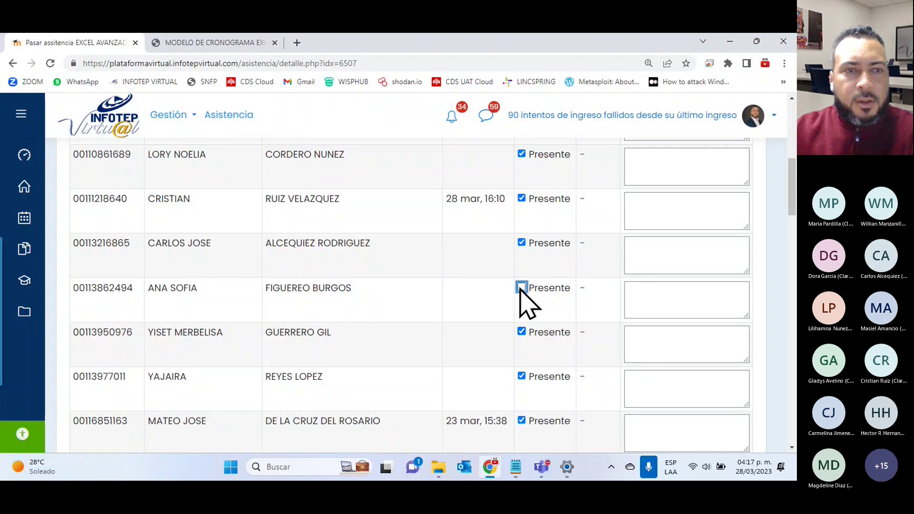
scroll(309, 377, "down", 1)
scroll(312, 376, "down", 1)
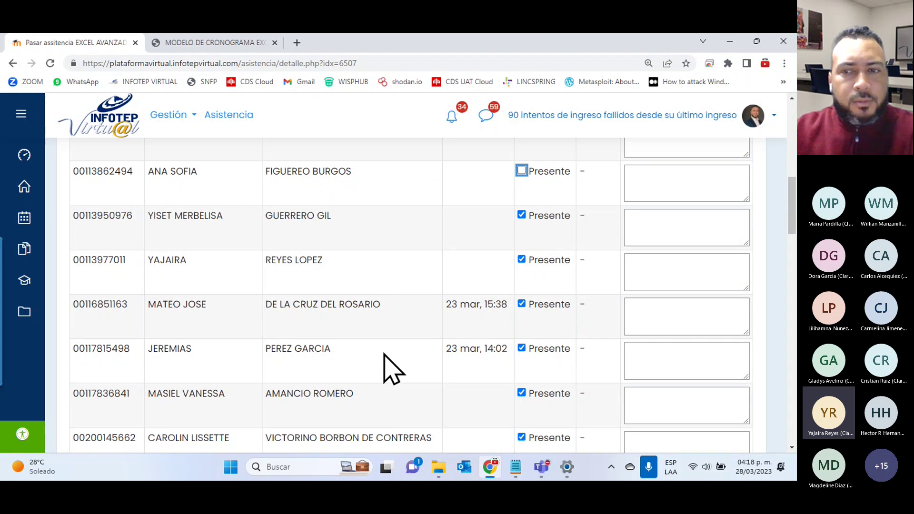
left_click(522, 305)
left_click(523, 303)
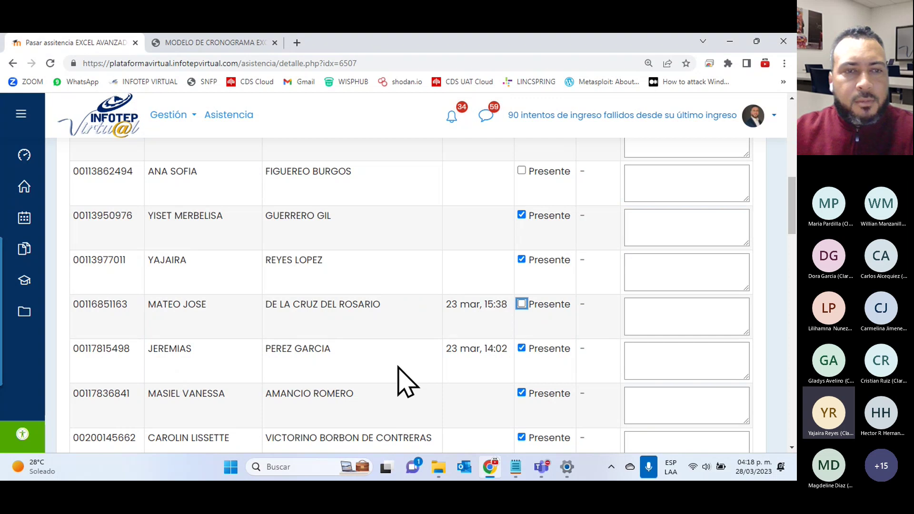
- Mark the fourteenth student and the student last active 28 mar, 13:41 absent
scroll(403, 381, "down", 1)
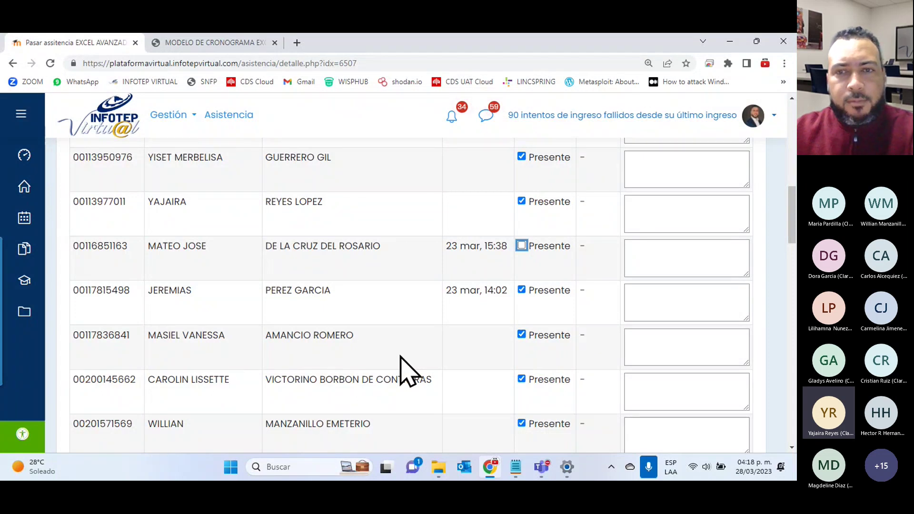
scroll(404, 371, "down", 1)
scroll(404, 370, "down", 2)
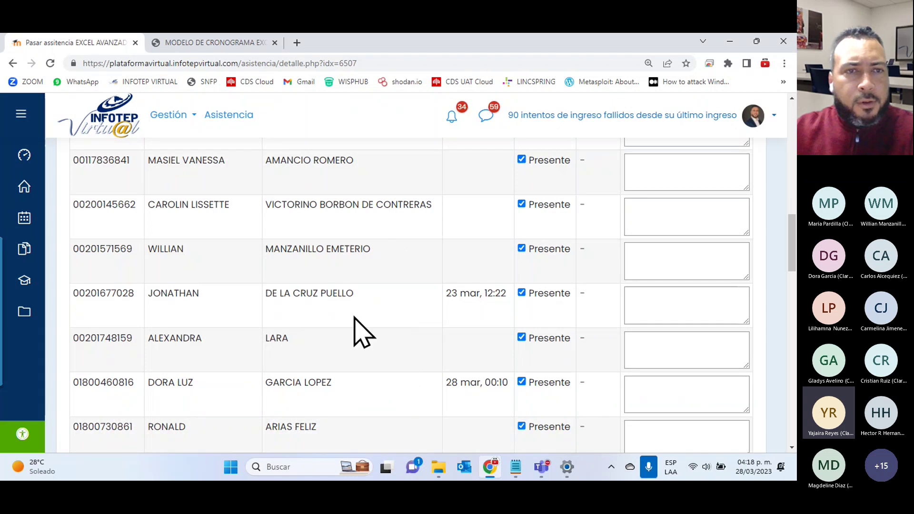
left_click(523, 203)
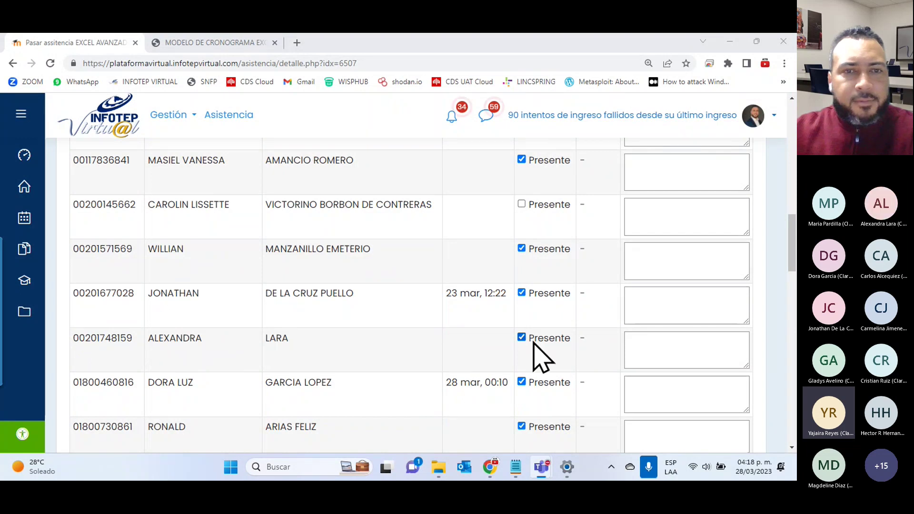
scroll(538, 357, "down", 2)
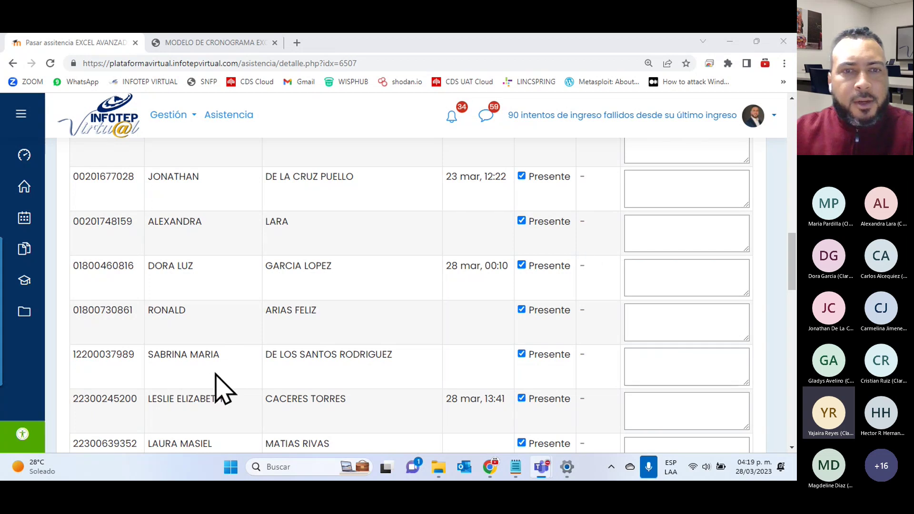
scroll(666, 370, "down", 1)
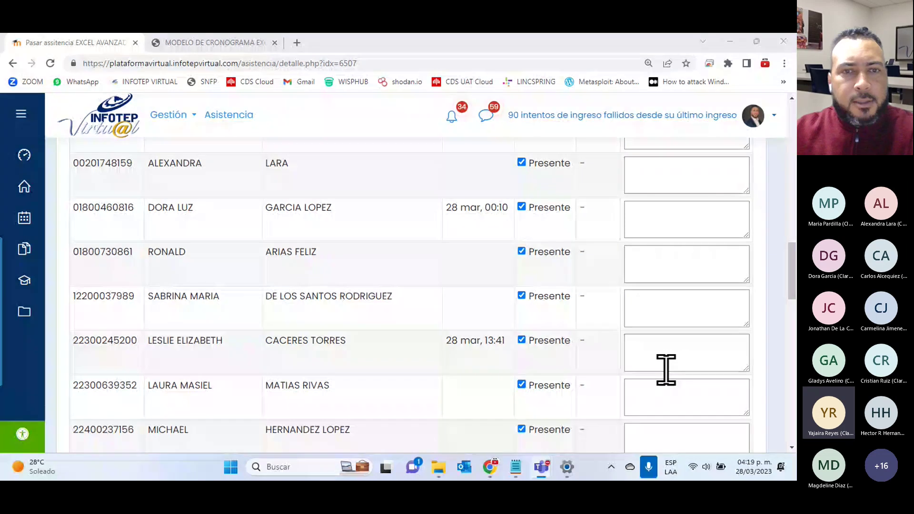
scroll(596, 386, "down", 2)
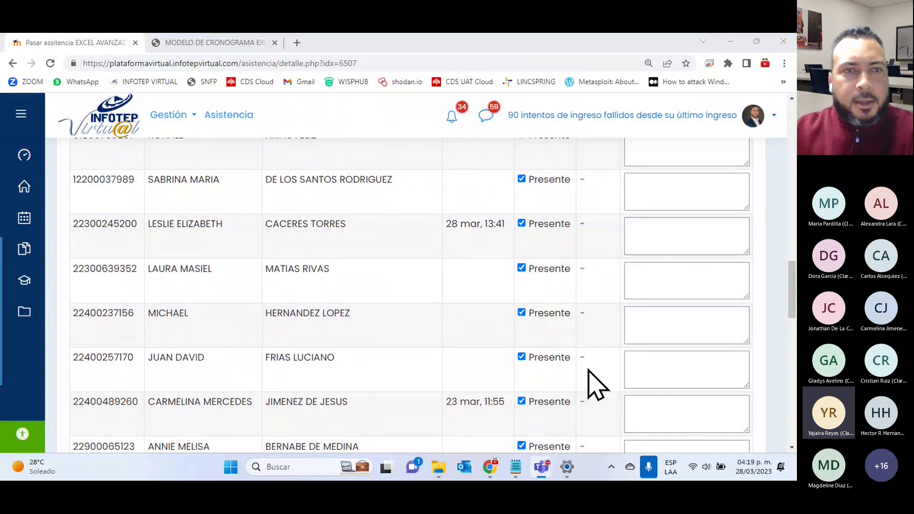
left_click(521, 223)
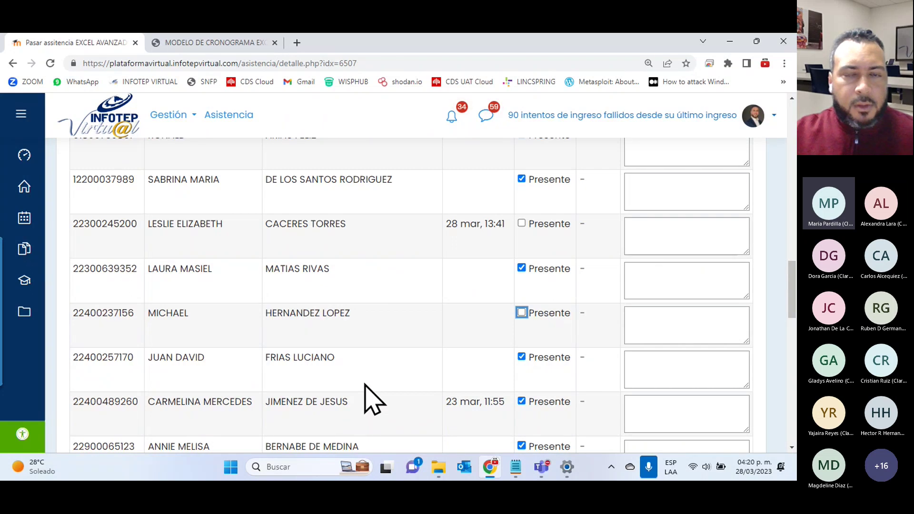
scroll(373, 400, "up", 2)
scroll(373, 400, "up", 2)
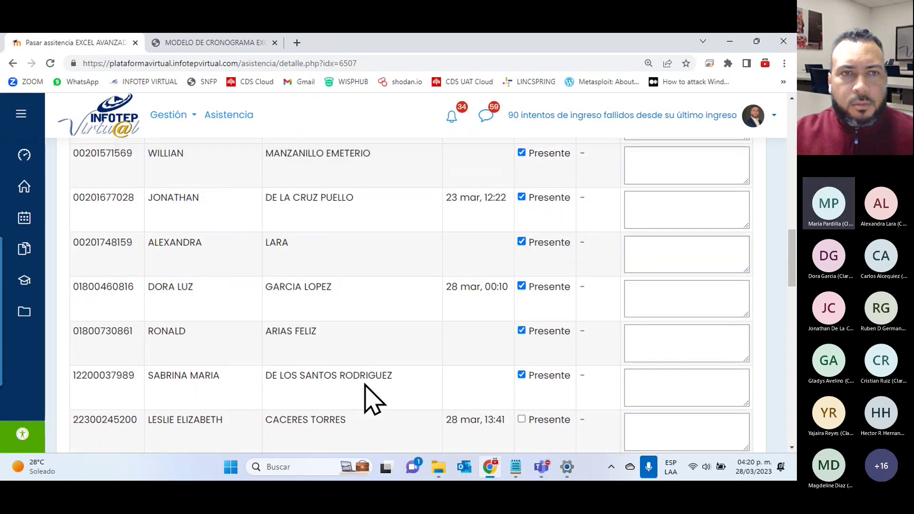
scroll(373, 400, "up", 3)
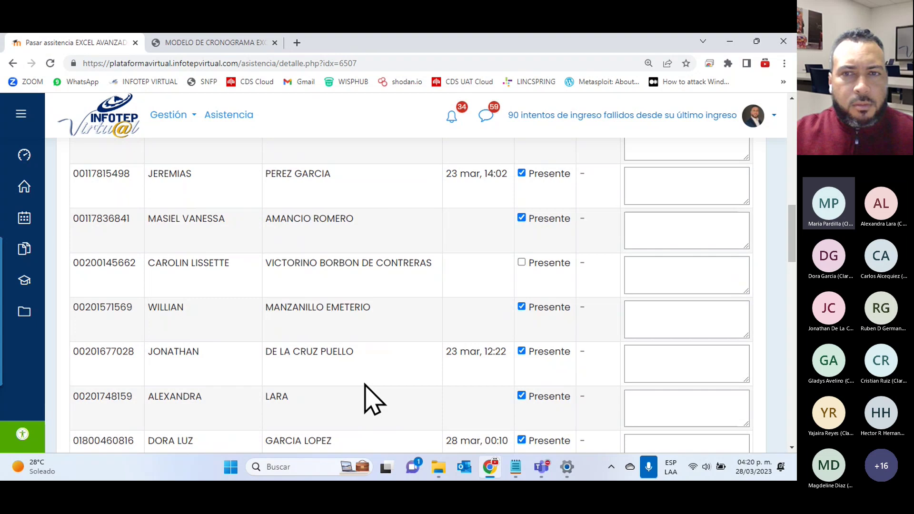
scroll(373, 399, "up", 2)
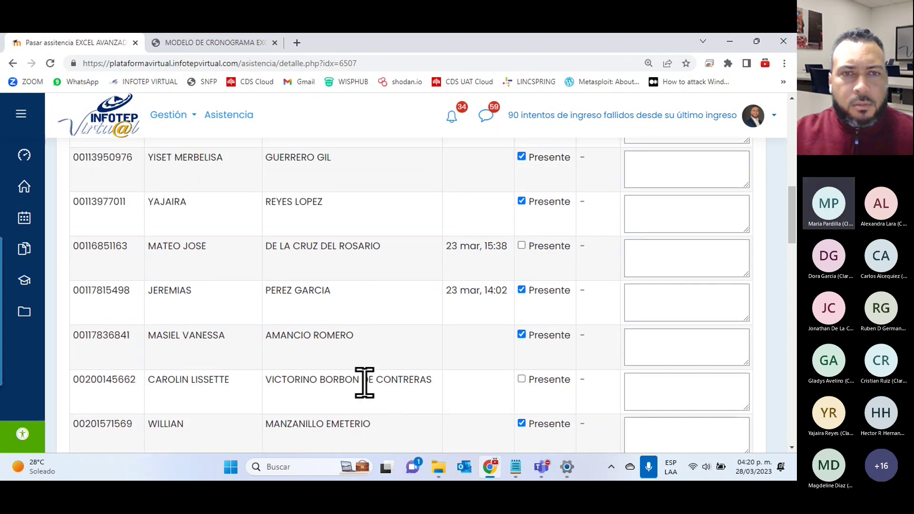
scroll(364, 382, "up", 5)
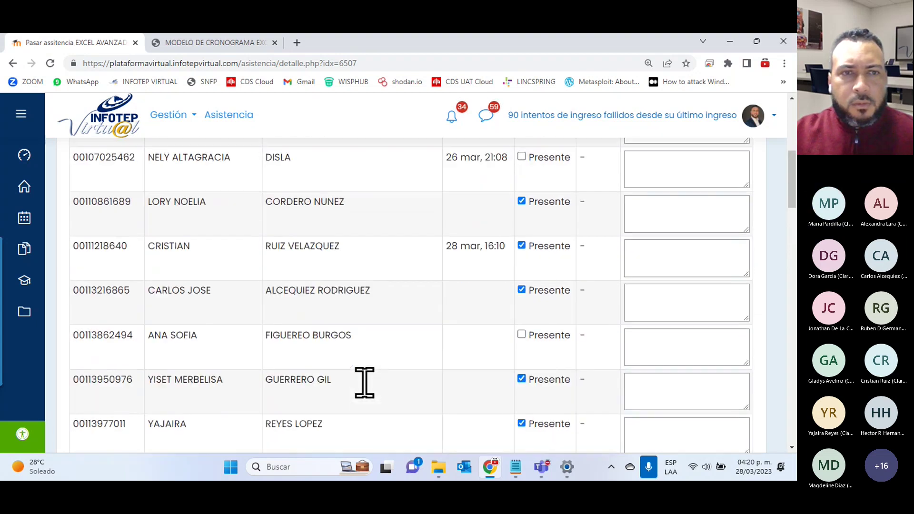
scroll(366, 384, "up", 3)
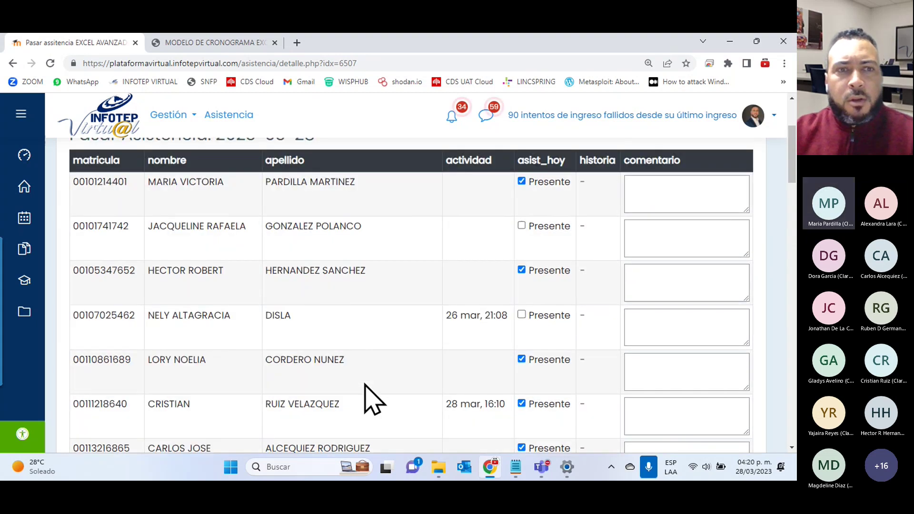
scroll(366, 384, "up", 1)
scroll(368, 382, "down", 4)
scroll(377, 397, "down", 4)
scroll(377, 396, "down", 5)
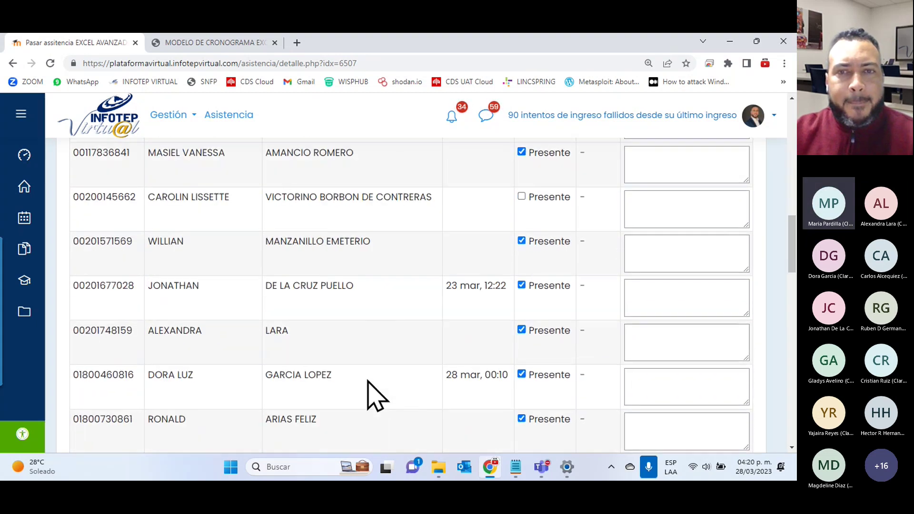
scroll(376, 397, "down", 3)
scroll(377, 396, "down", 2)
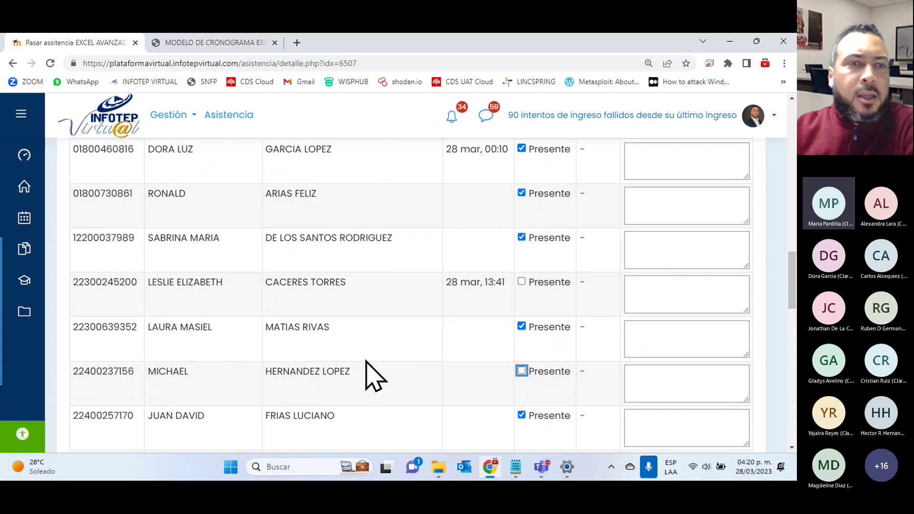
scroll(367, 371, "down", 1)
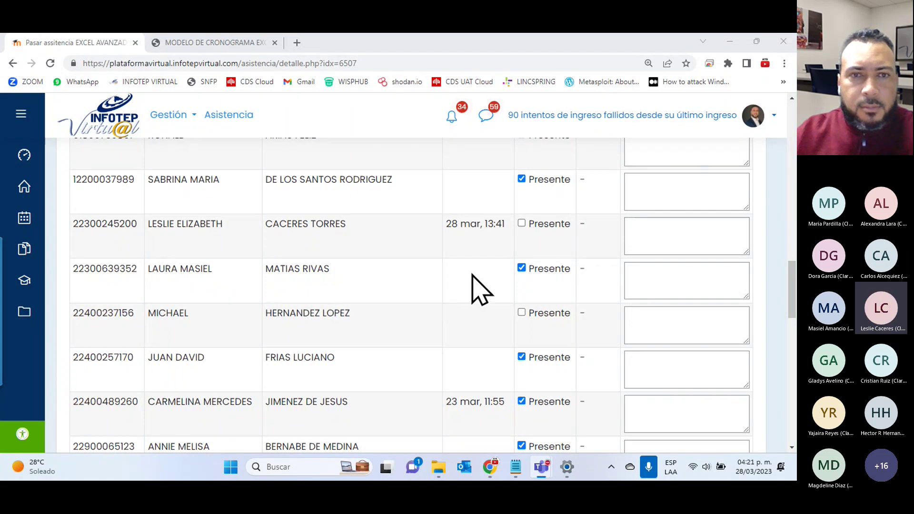
- Re-mark the student last active 28 mar, 13:41 as present and scroll further down the roster
left_click(522, 223)
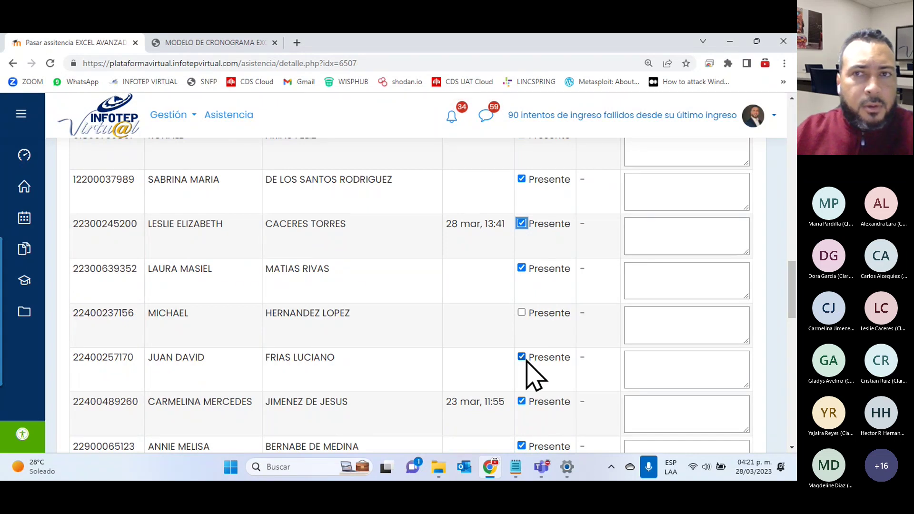
scroll(528, 367, "down", 1)
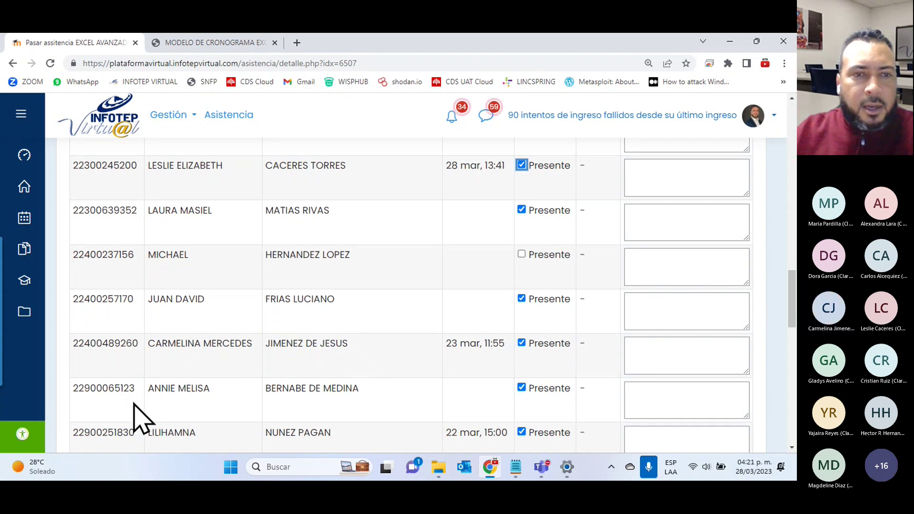
scroll(136, 405, "down", 1)
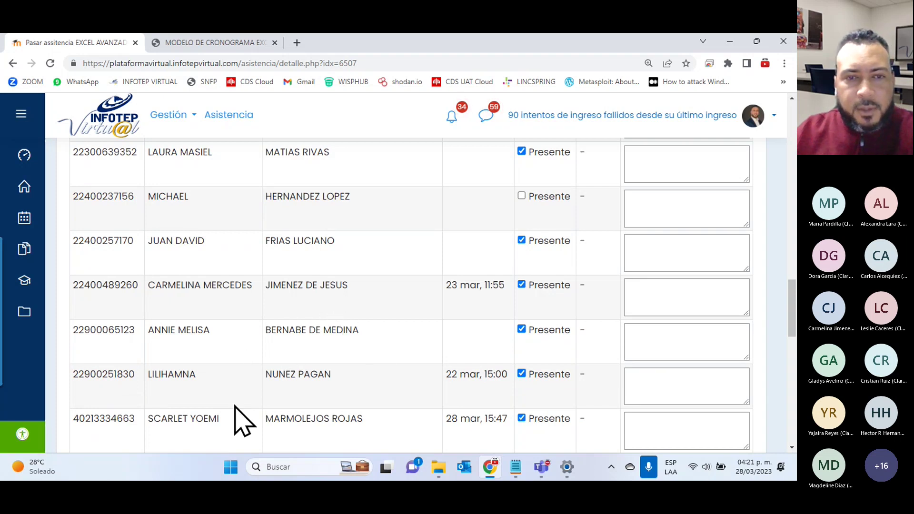
scroll(584, 373, "down", 2)
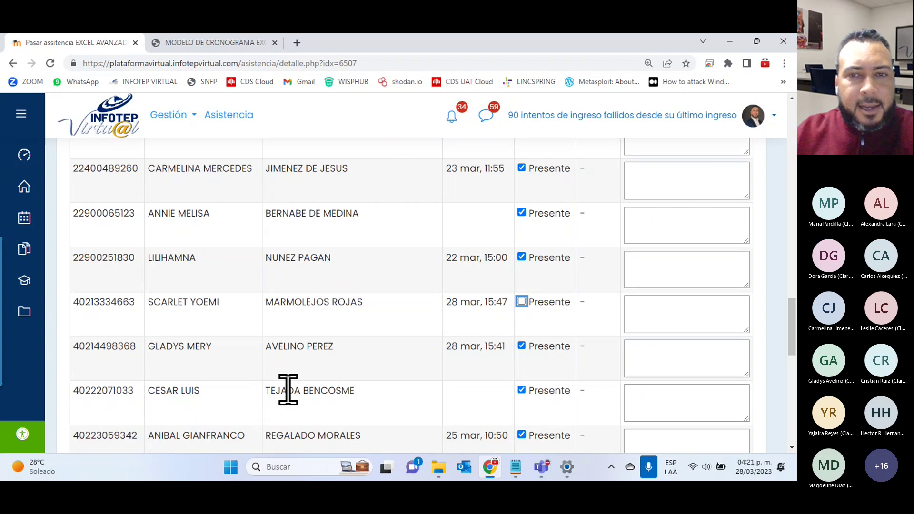
- Mark three more students, including the last one in the list, as absent by unchecking Presente
scroll(346, 392, "down", 3)
scroll(347, 392, "down", 1)
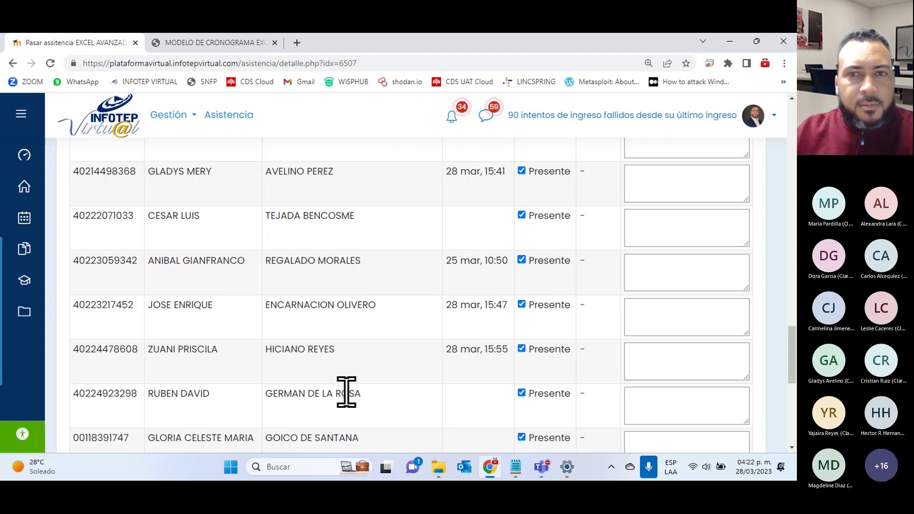
left_click(522, 215)
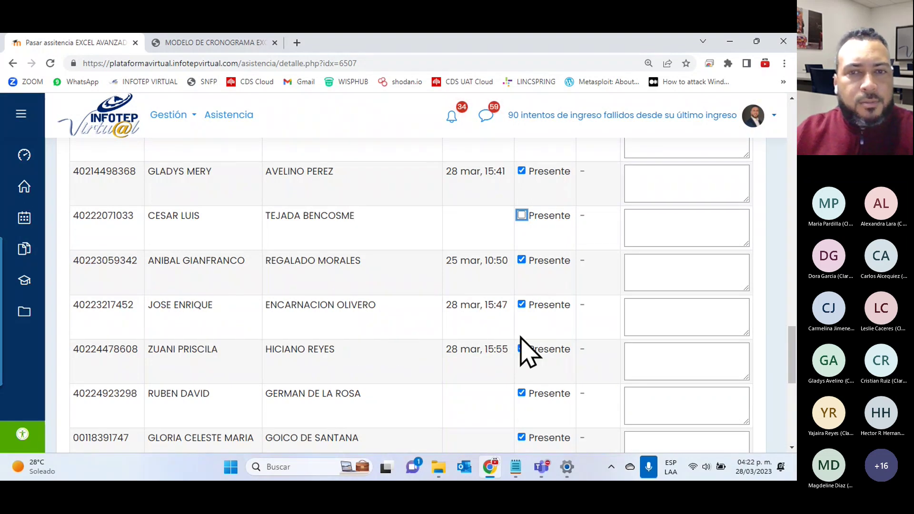
scroll(521, 336, "down", 1)
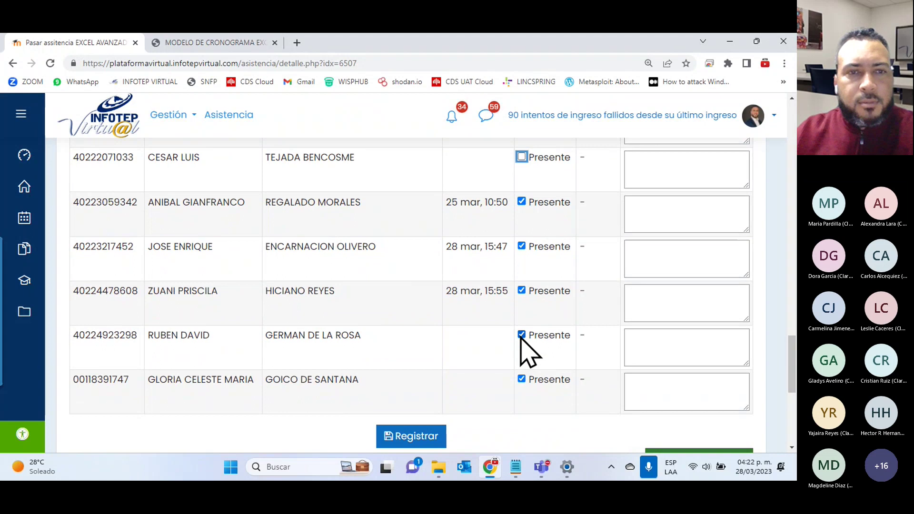
left_click(522, 247)
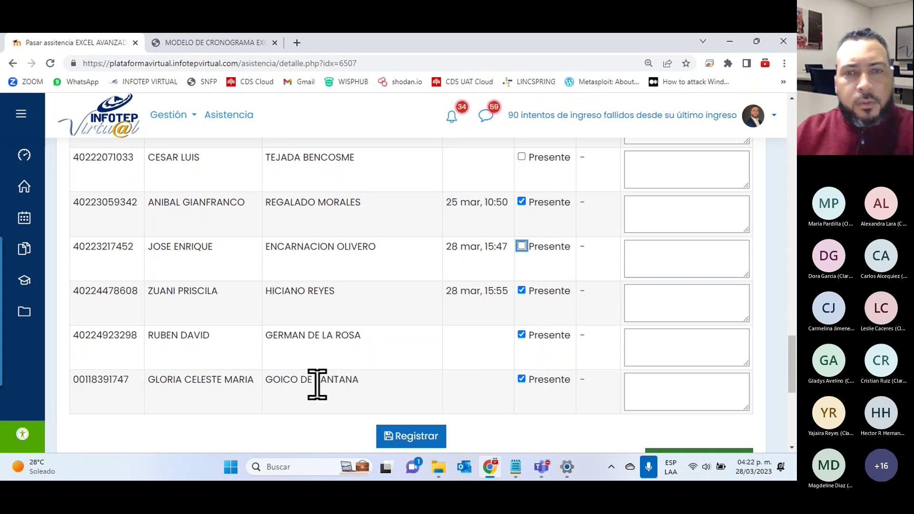
left_click(522, 379)
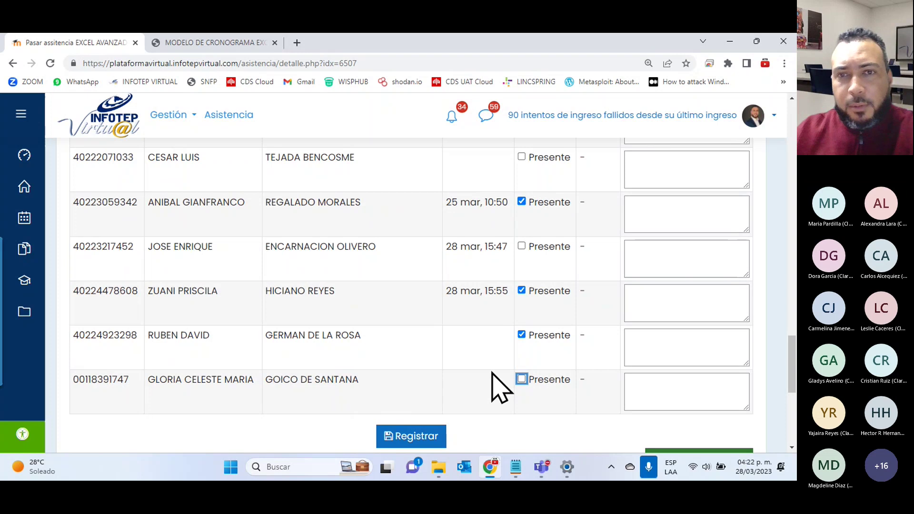
- Save today's attendance record with Registrar
scroll(495, 387, "up", 15)
scroll(490, 388, "up", 5)
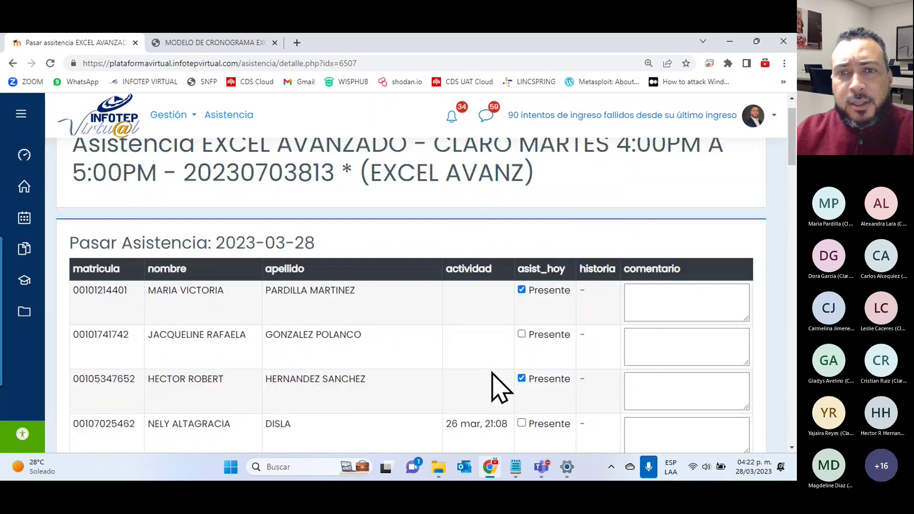
scroll(481, 334, "up", 1)
scroll(477, 334, "down", 3)
scroll(477, 376, "down", 5)
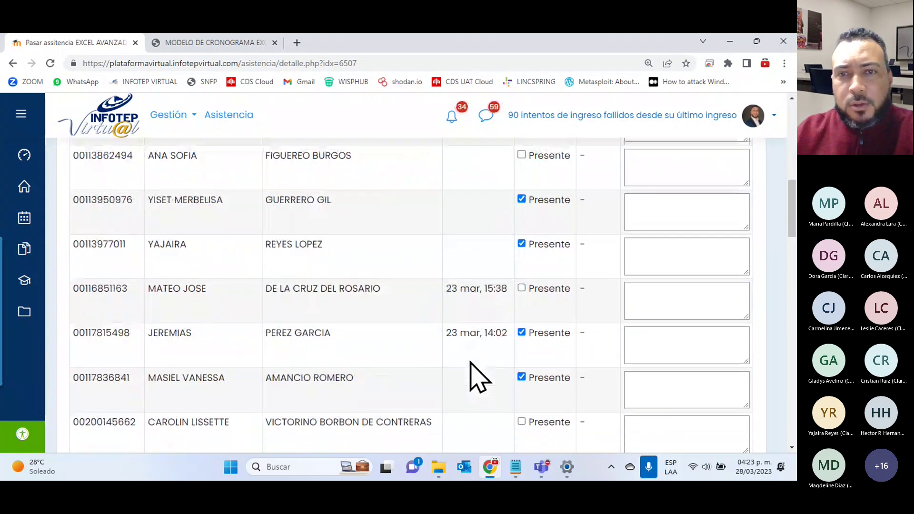
scroll(477, 376, "down", 5)
scroll(476, 377, "down", 5)
scroll(476, 376, "down", 4)
scroll(477, 377, "down", 3)
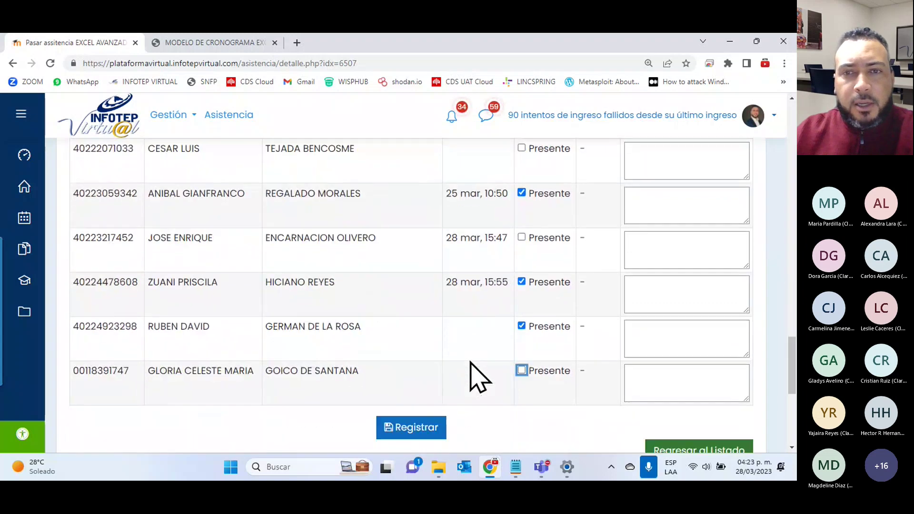
scroll(476, 376, "down", 1)
scroll(478, 374, "down", 4)
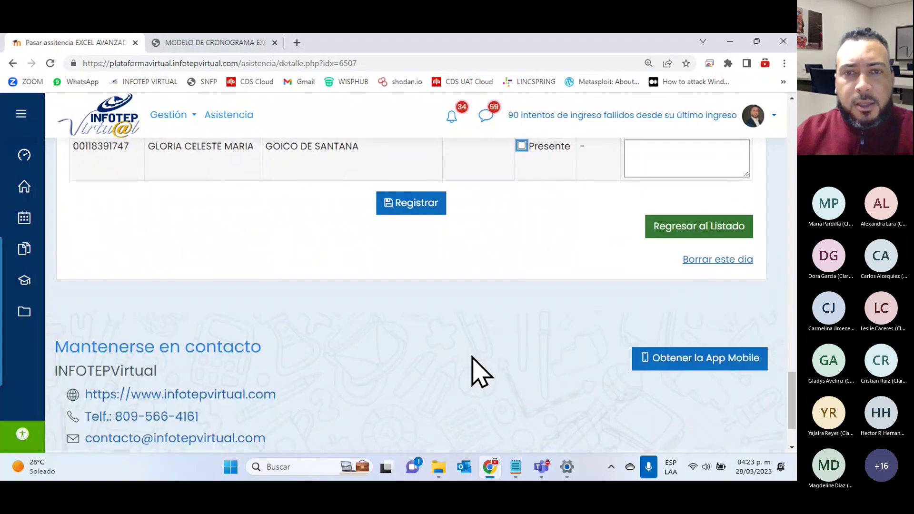
left_click(408, 202)
left_click(405, 204)
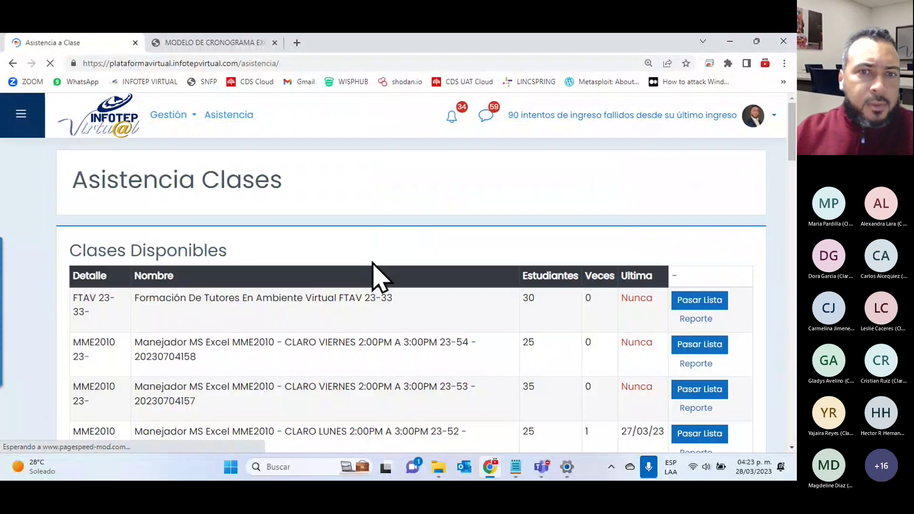
- Go back to the Tablero dashboard from the sidebar
scroll(619, 307, "down", 2)
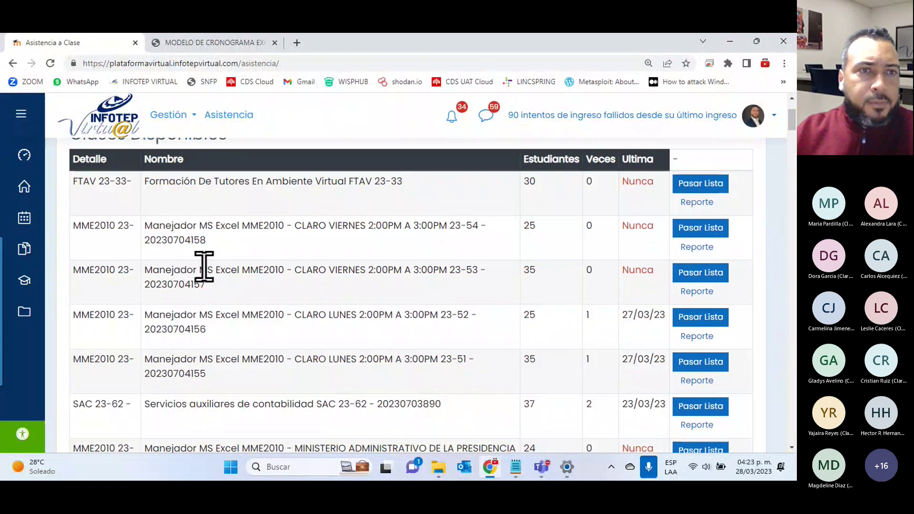
scroll(200, 267, "up", 2)
left_click(24, 155)
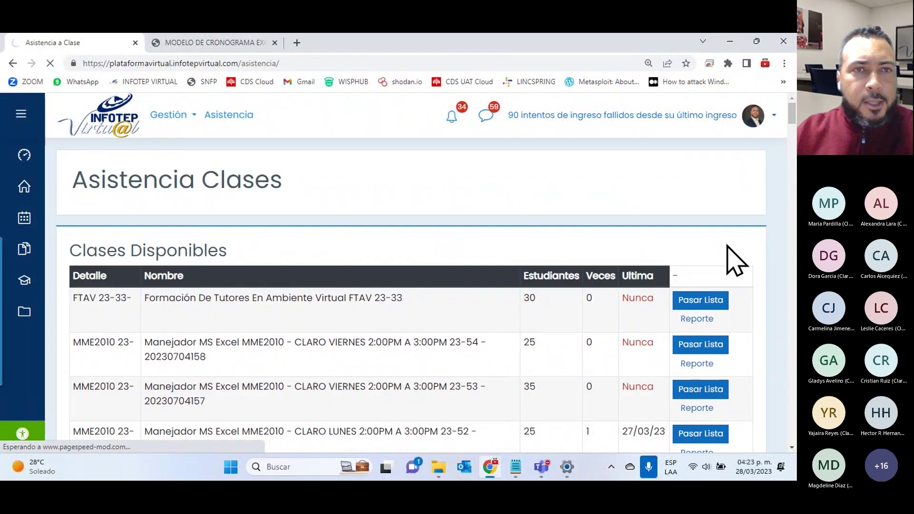
- Scroll the cronograma PDF through Semana 5 and highlight Unidad 4's '50 pts.'
left_click(217, 42)
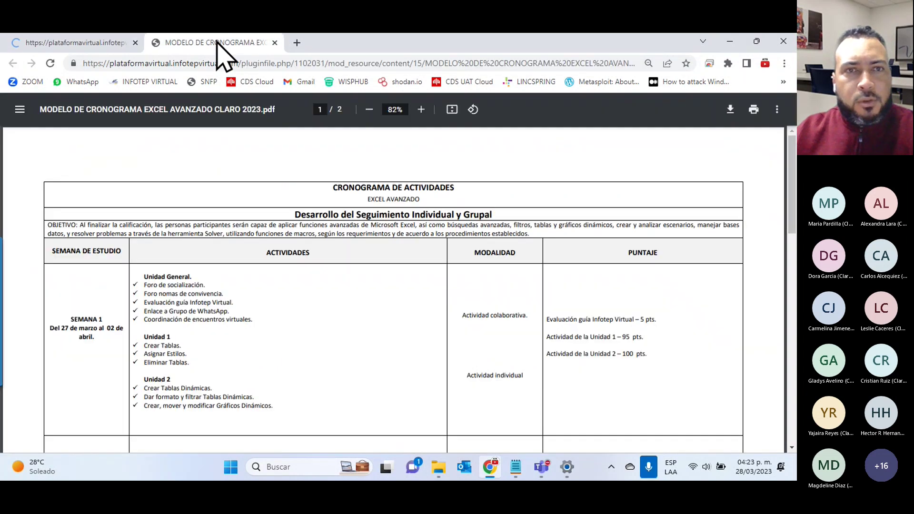
scroll(388, 337, "down", 2)
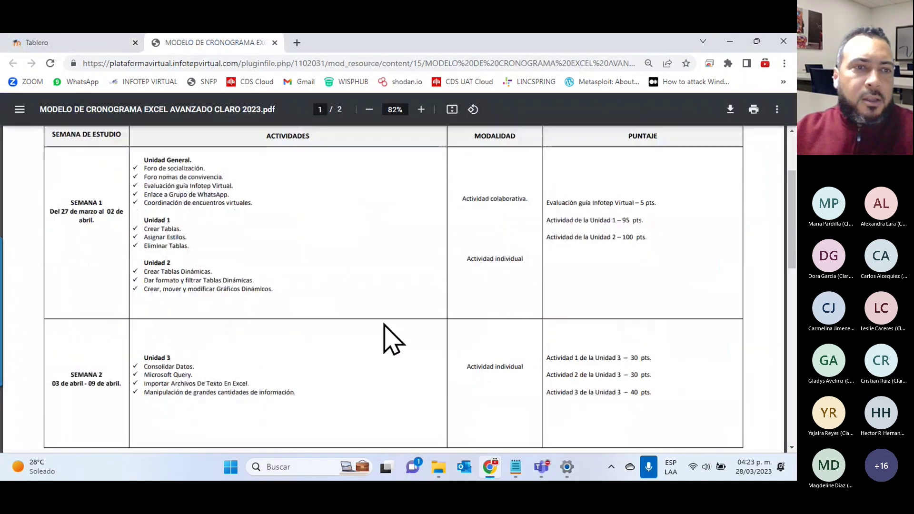
scroll(381, 324, "down", 1)
scroll(114, 305, "down", 1)
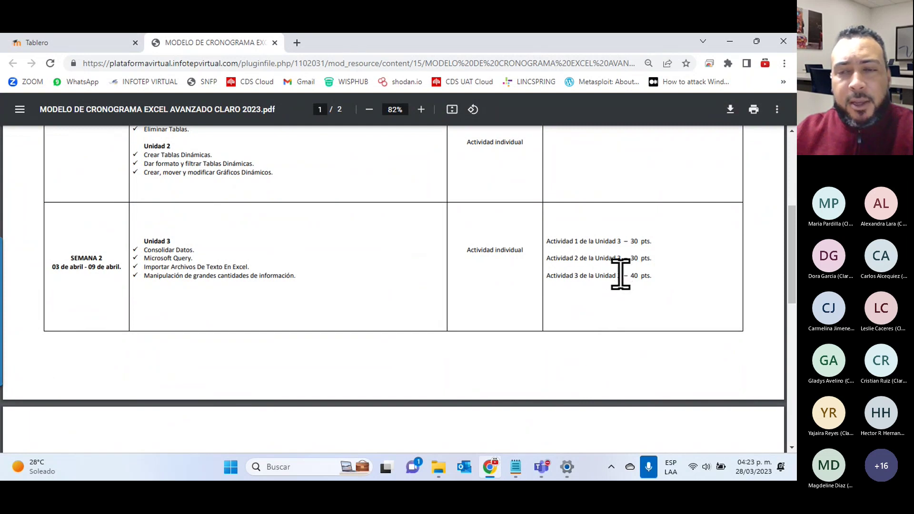
scroll(644, 308, "down", 5)
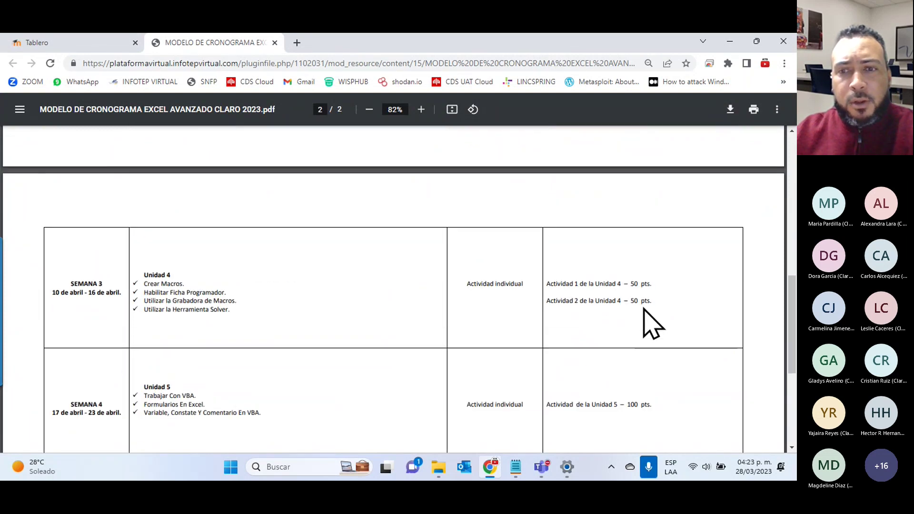
scroll(644, 309, "down", 1)
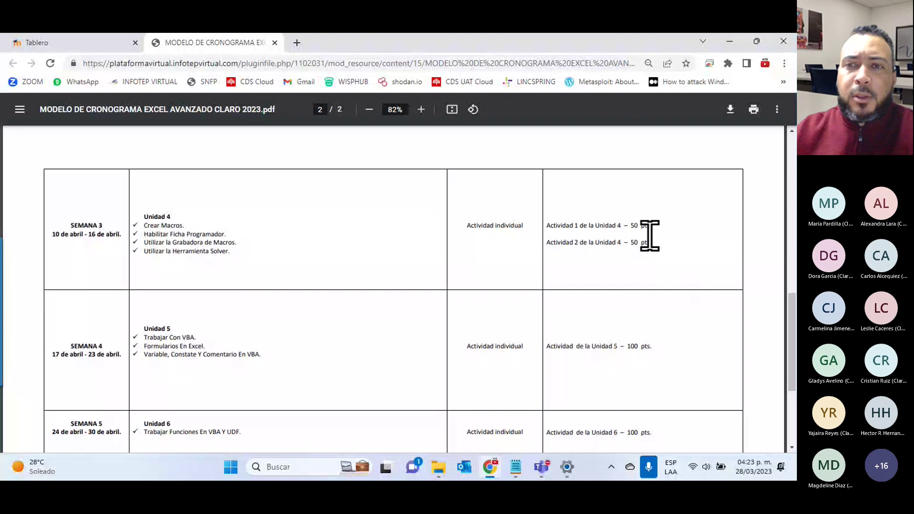
left_click_drag(632, 226, 653, 227)
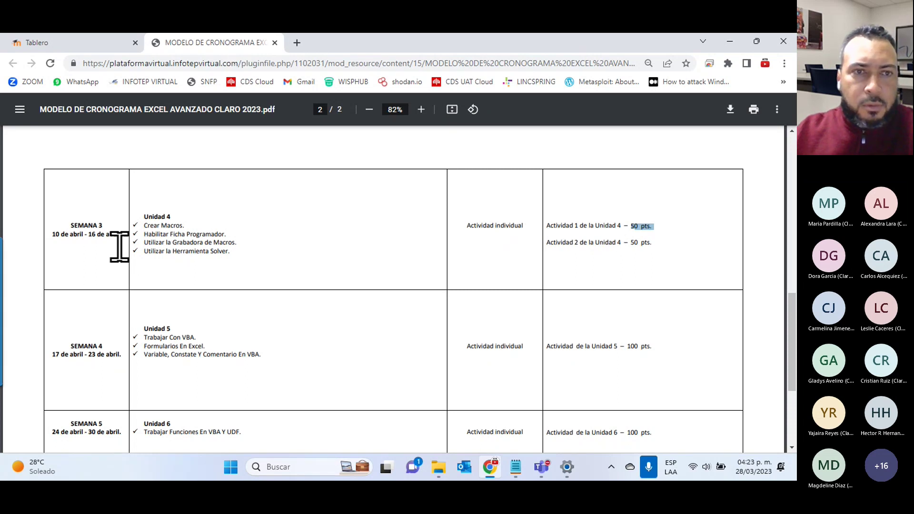
- Return to the INFOTEP Virtual Tablero dashboard
scroll(733, 278, "down", 3)
scroll(612, 330, "up", 2)
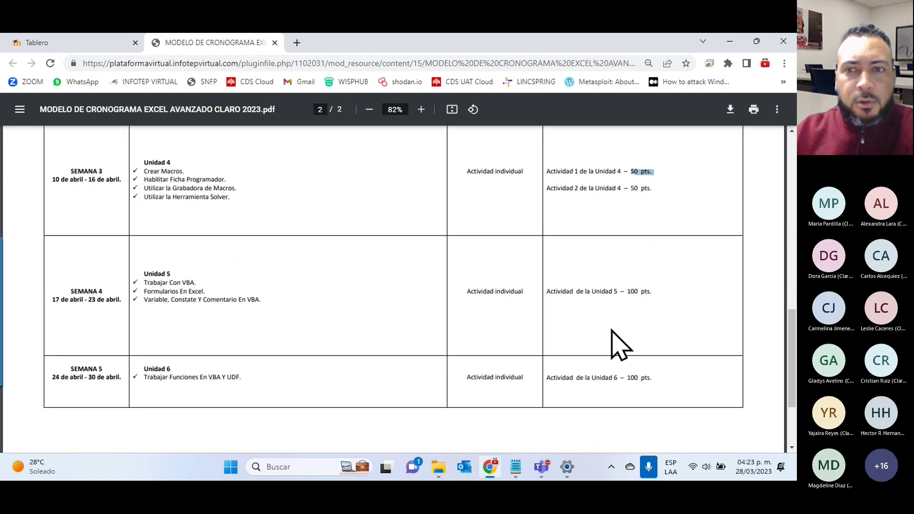
left_click(61, 42)
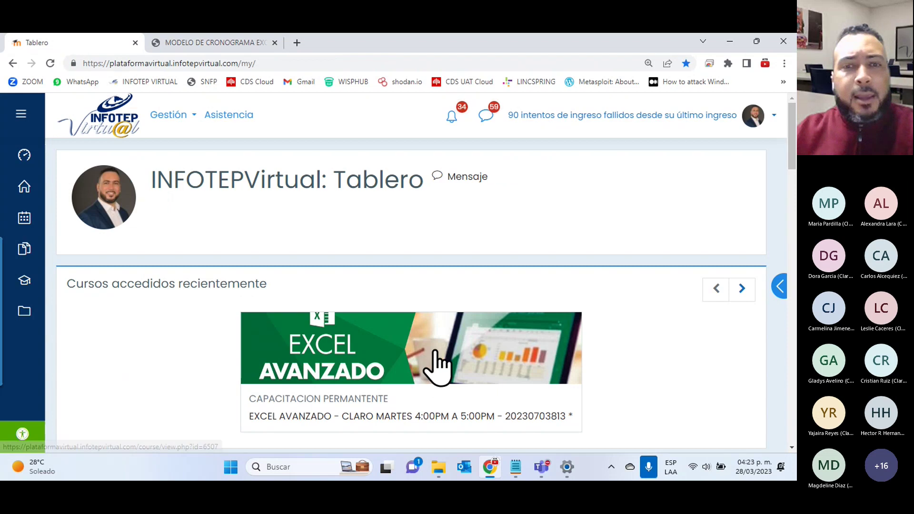
- Open the EXCEL AVANZADO course from the dashboard
left_click(435, 345)
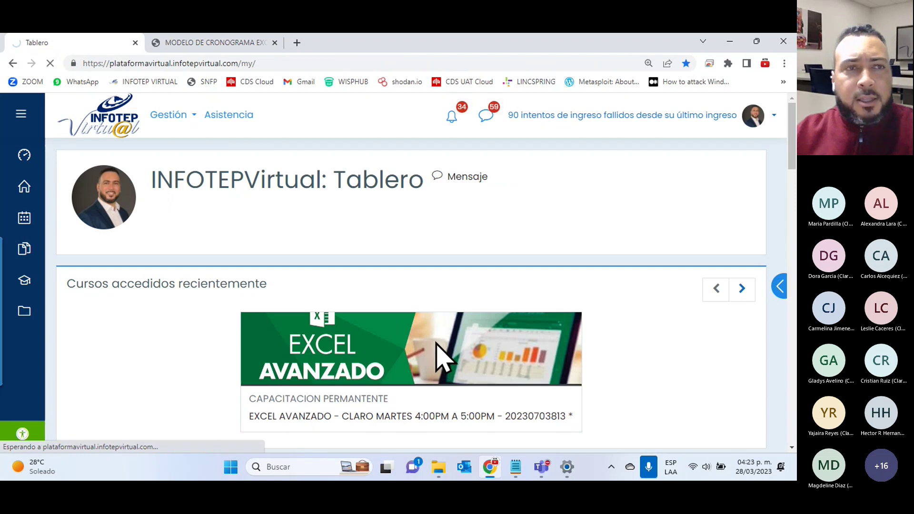
scroll(435, 357, "down", 10)
scroll(434, 357, "up", 3)
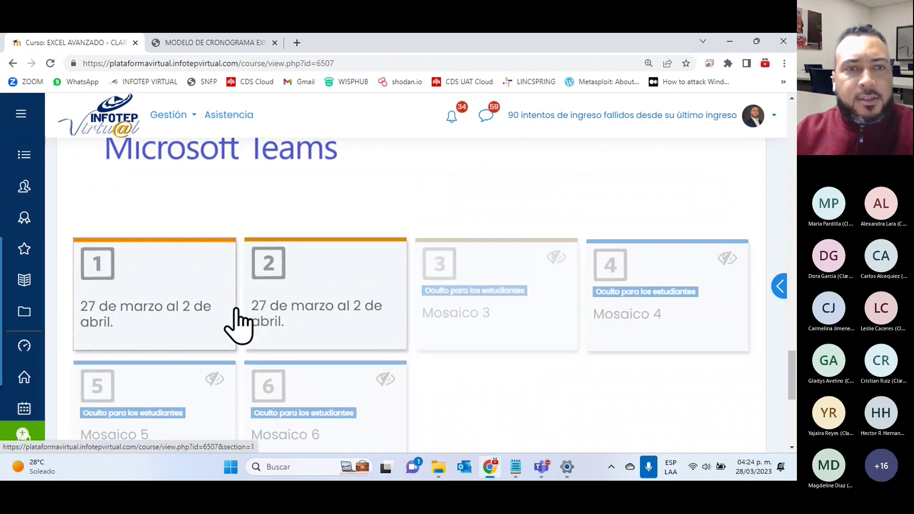
- Open the 27 de marzo al 2 de abril week and review Unit 1 activities and questions forum
left_click(122, 313)
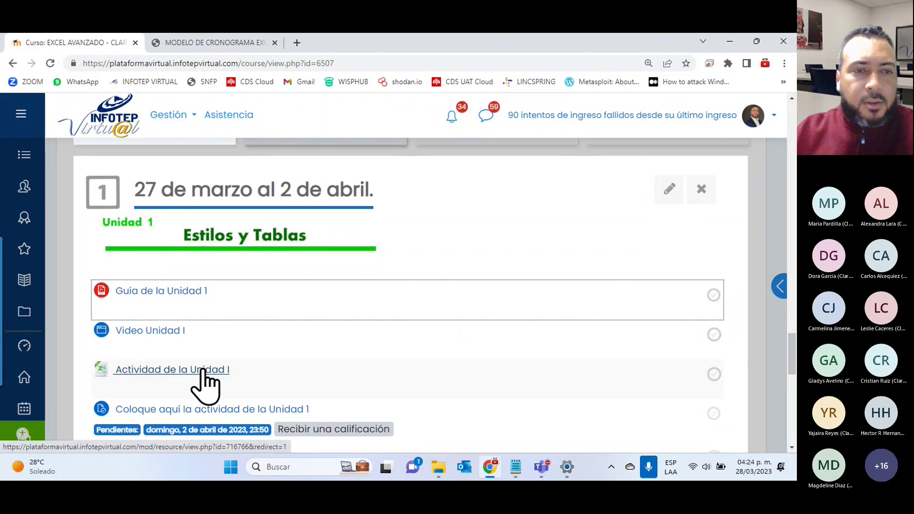
scroll(244, 357, "down", 2)
scroll(269, 374, "up", 2)
scroll(265, 377, "down", 1)
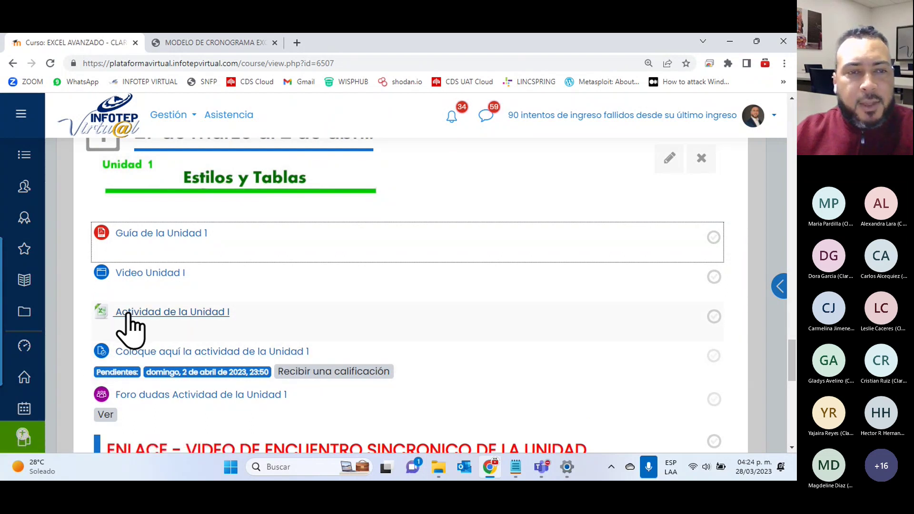
scroll(327, 354, "down", 1)
scroll(317, 341, "down", 1)
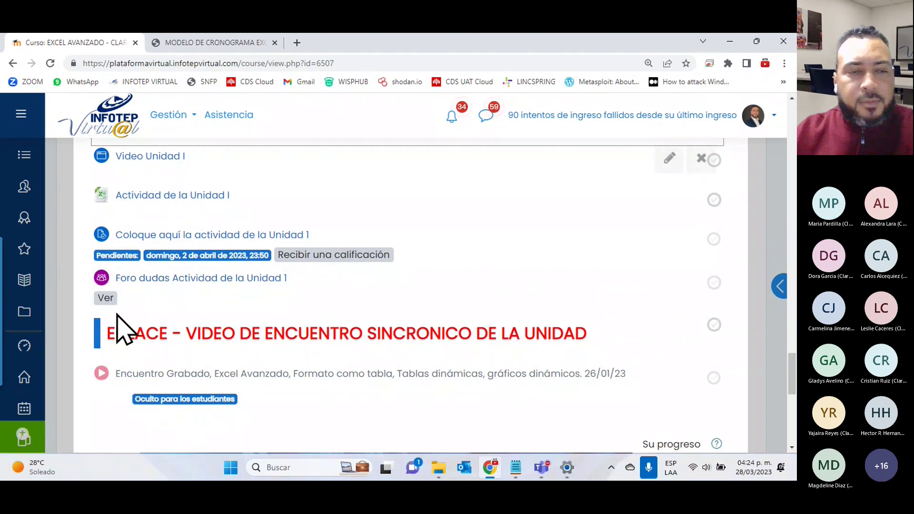
left_click_drag(333, 286, 117, 278)
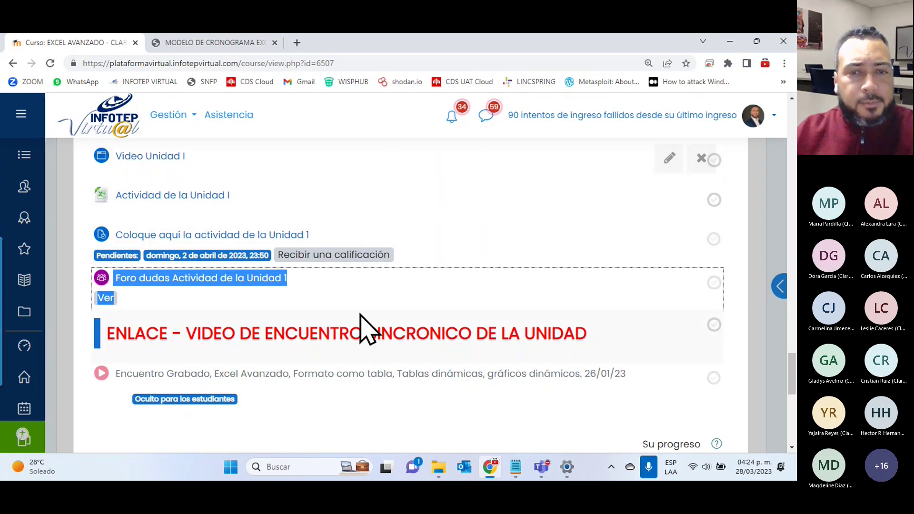
scroll(643, 293, "down", 1)
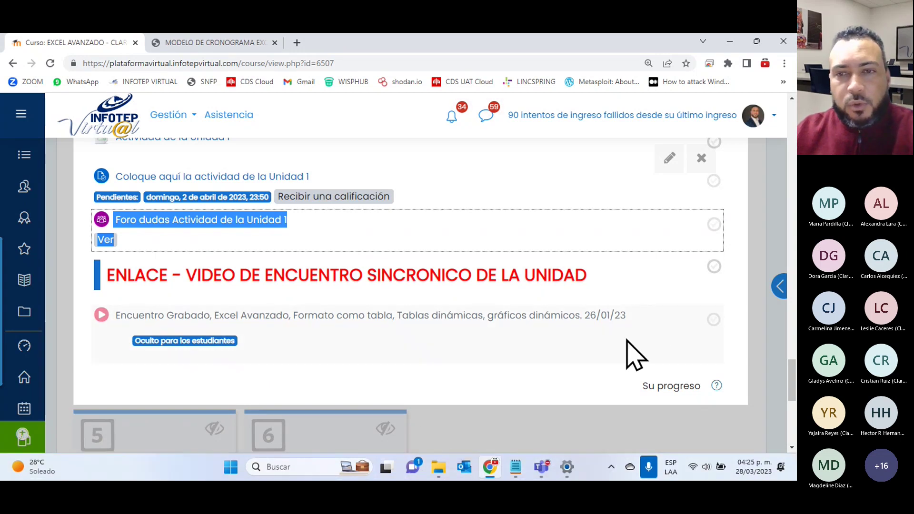
scroll(636, 355, "up", 5)
scroll(636, 355, "up", 3)
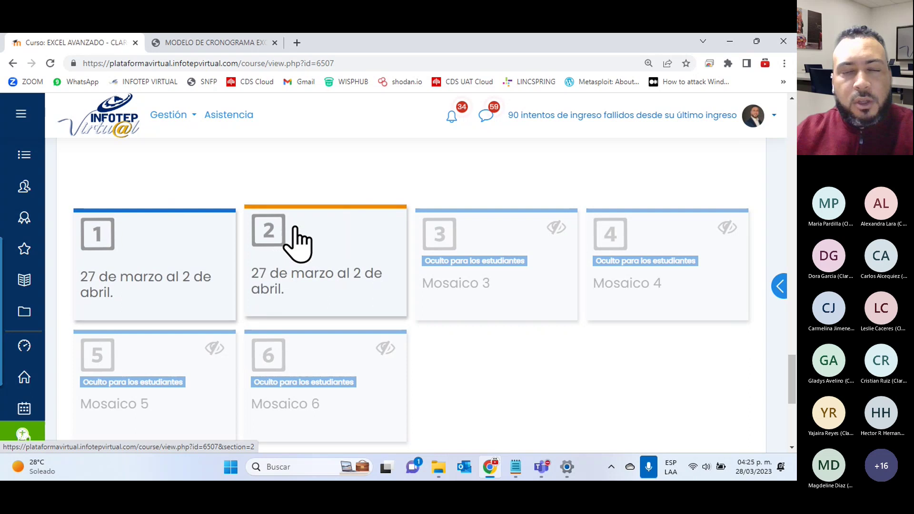
- Expand the Unit 2 section, look through its contents, then collapse it
left_click(349, 220)
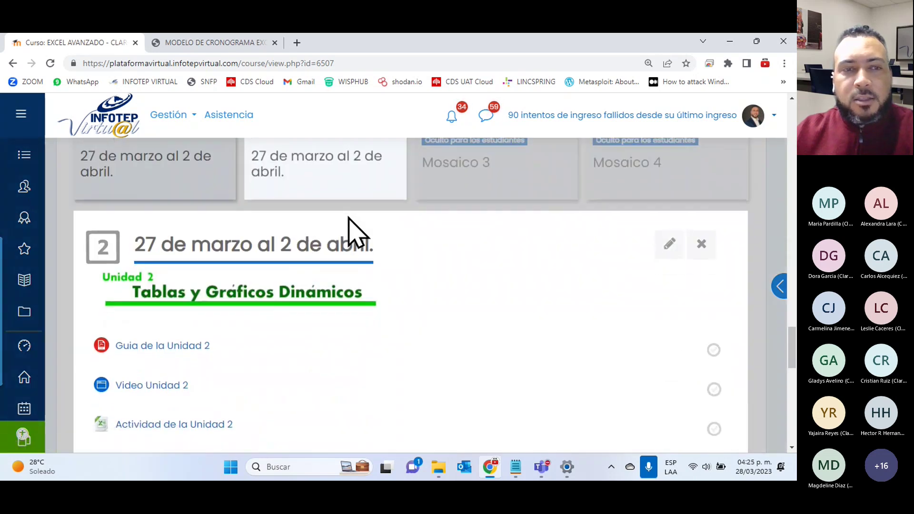
scroll(235, 272, "down", 2)
scroll(162, 212, "down", 1)
scroll(161, 198, "down", 3)
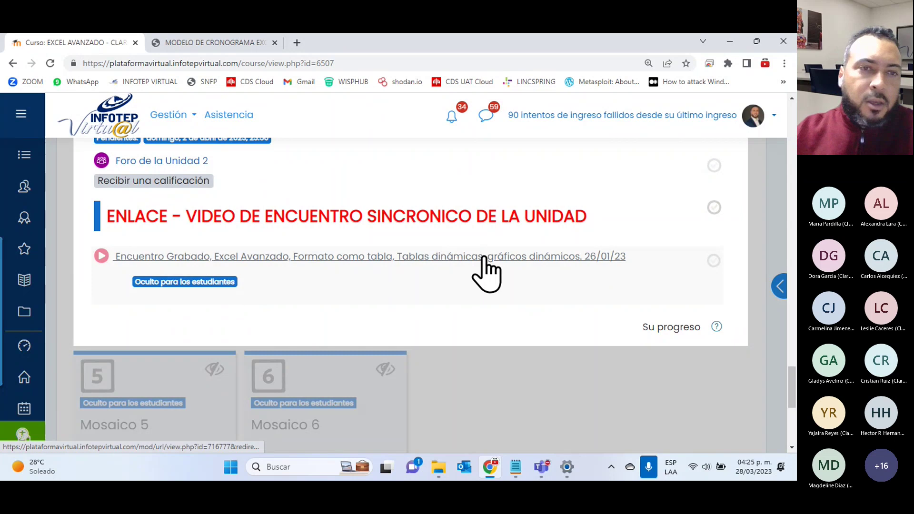
scroll(484, 347, "up", 3)
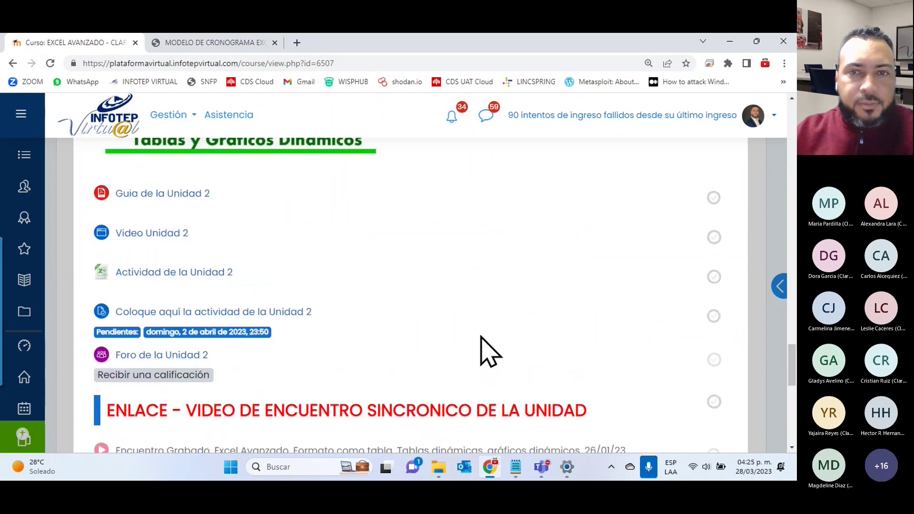
scroll(484, 334, "up", 7)
left_click(469, 202)
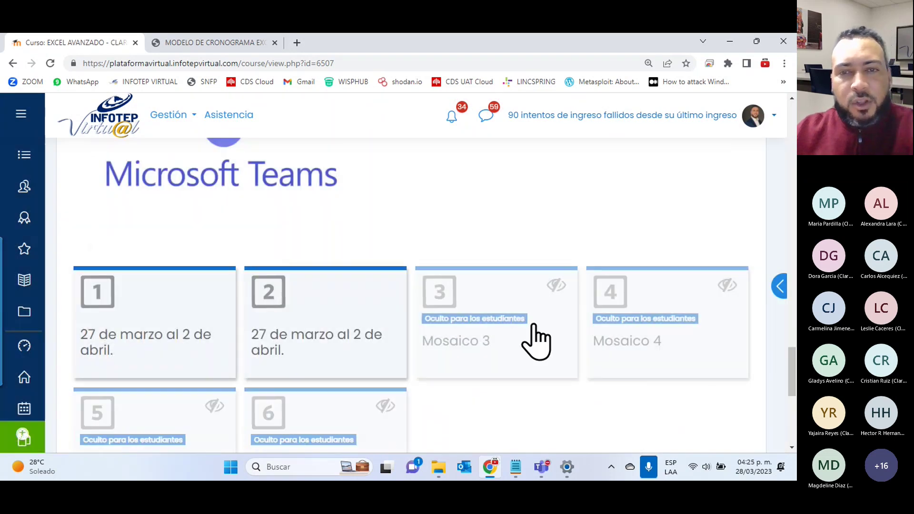
- Expand the Mosaico 3 section and look through its contents
scroll(536, 341, "down", 3)
scroll(533, 159, "up", 2)
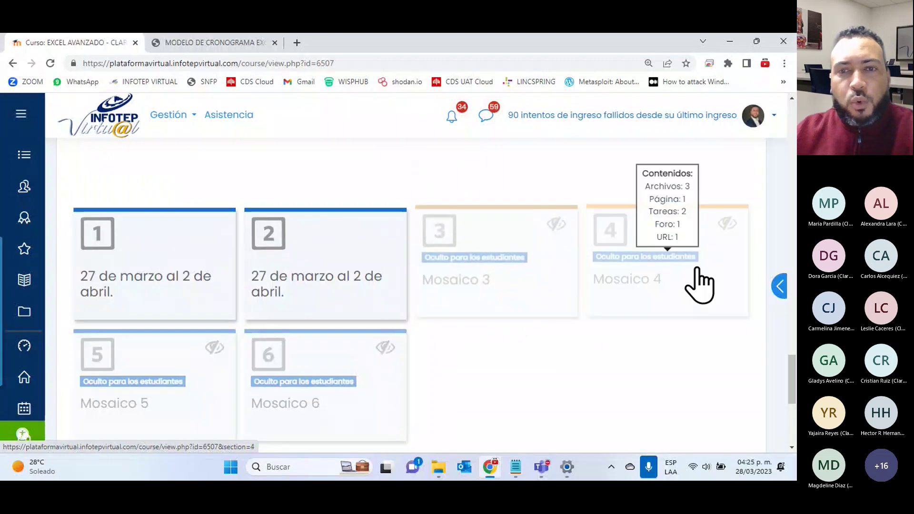
left_click(492, 291)
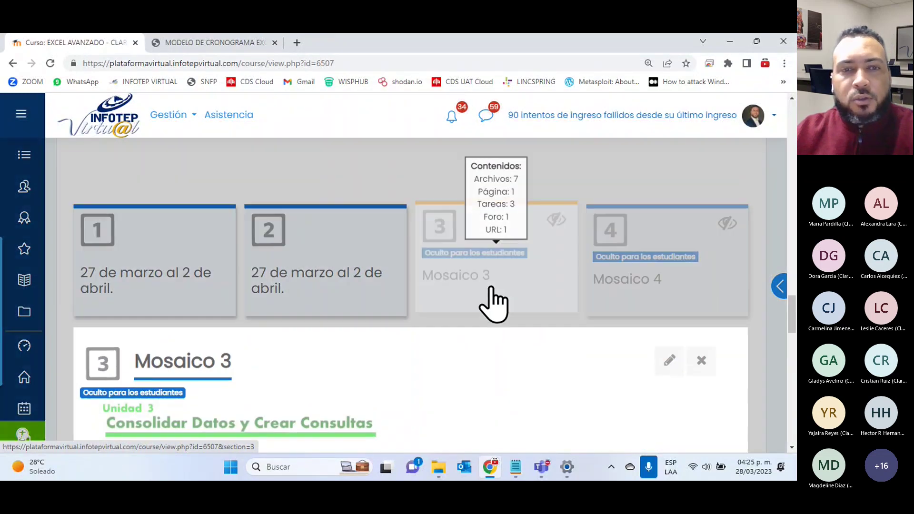
scroll(496, 300, "down", 5)
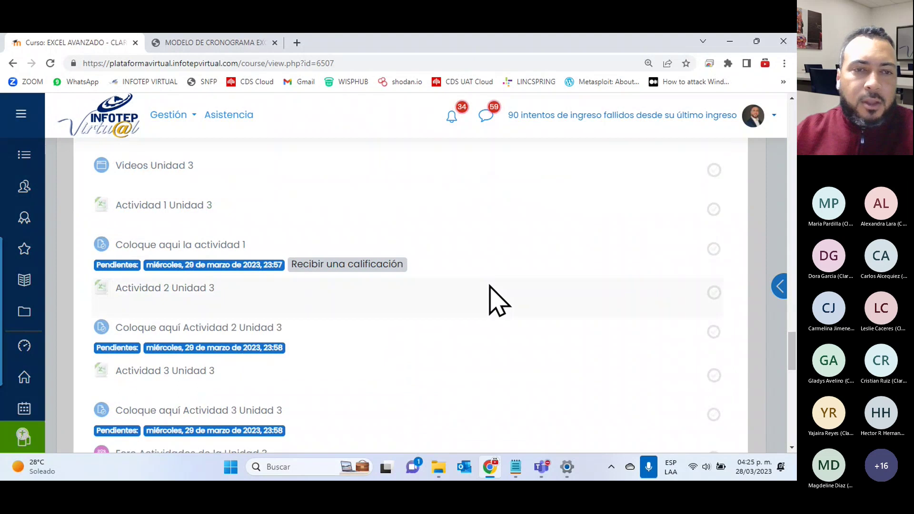
scroll(496, 300, "down", 2)
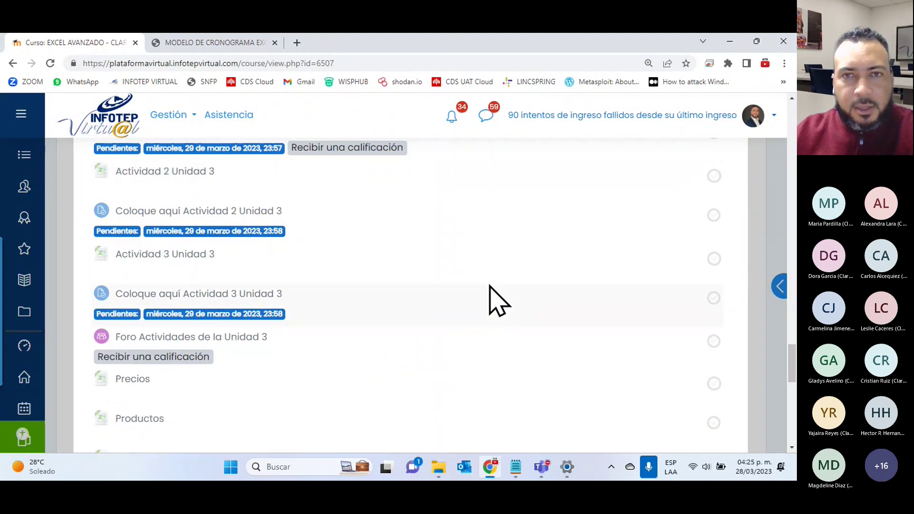
scroll(490, 286, "up", 1)
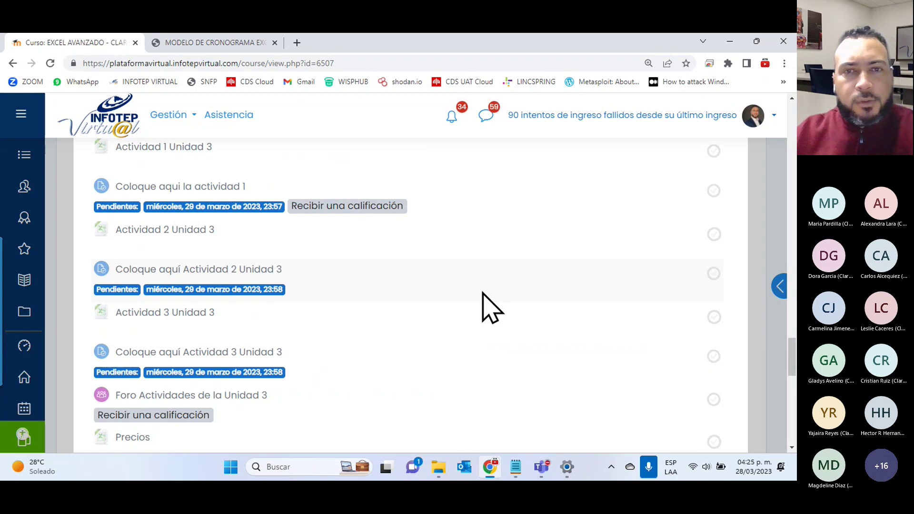
- Scroll back up to Novedades, Foro Socialización and Foro de Dudas
scroll(451, 366, "up", 2)
scroll(451, 367, "up", 6)
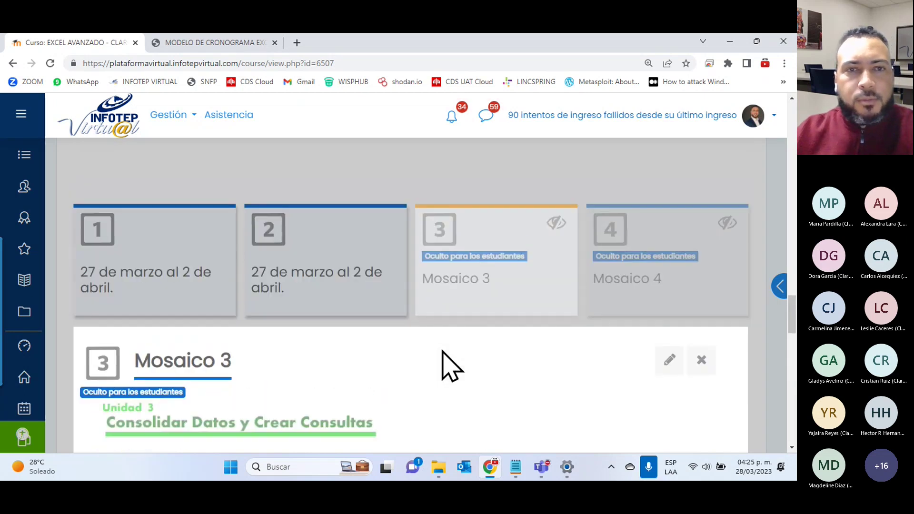
scroll(547, 294, "up", 5)
scroll(547, 295, "up", 2)
scroll(547, 294, "up", 5)
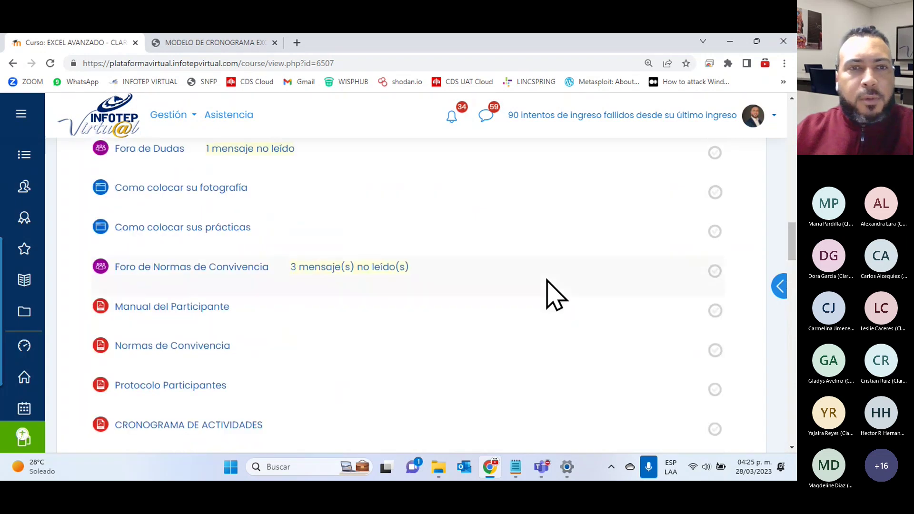
scroll(553, 294, "up", 3)
scroll(555, 295, "up", 2)
scroll(556, 295, "down", 2)
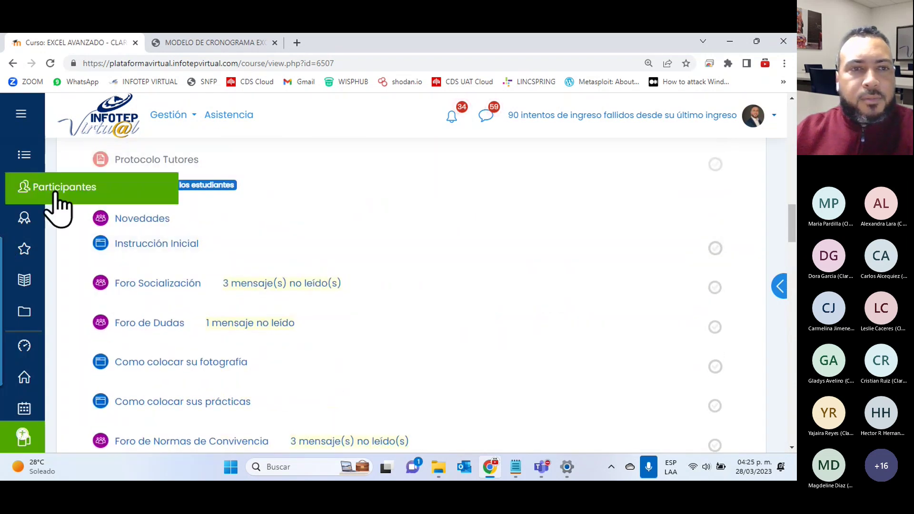
scroll(267, 229, "down", 1)
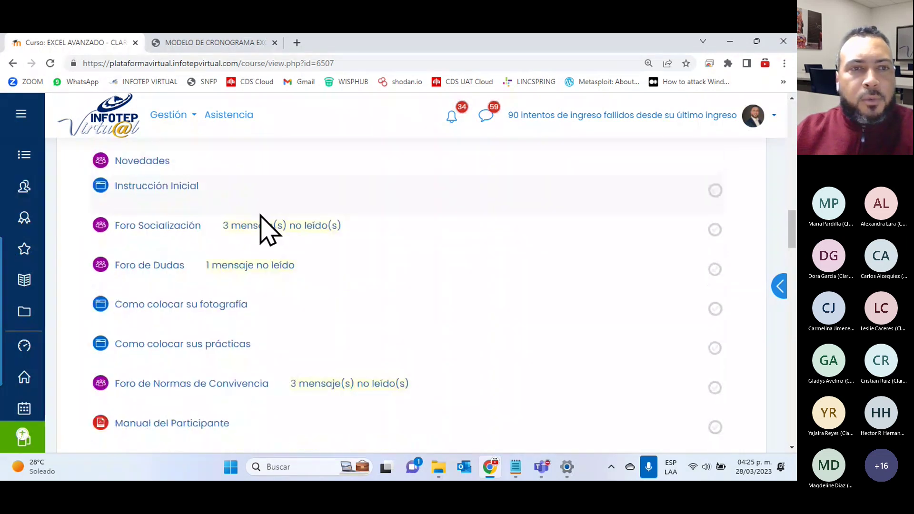
- Open Foro Socialización and Foro de Normas de Convivencia each in its own new tab
right_click(154, 228)
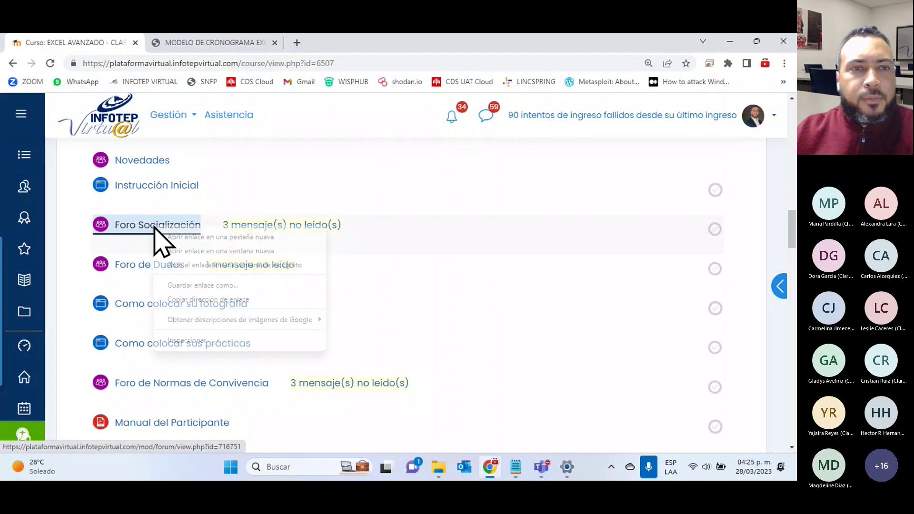
left_click(198, 237)
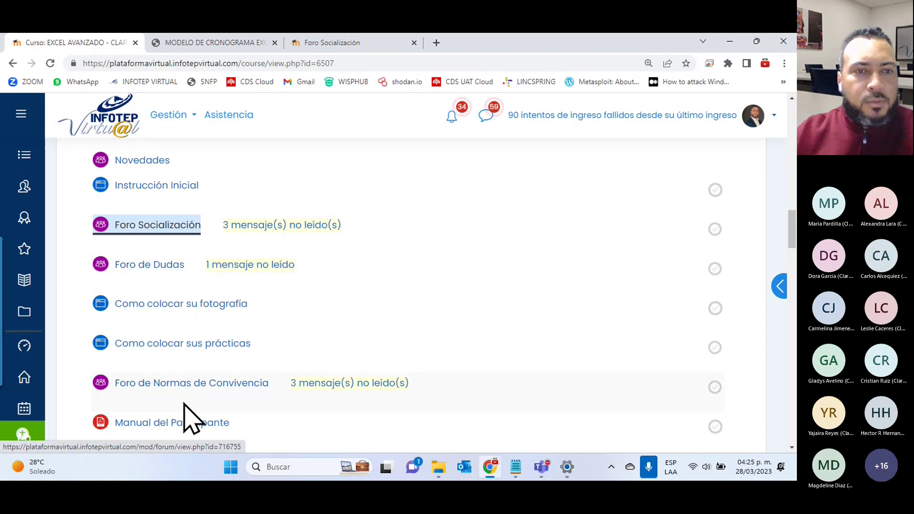
right_click(183, 381)
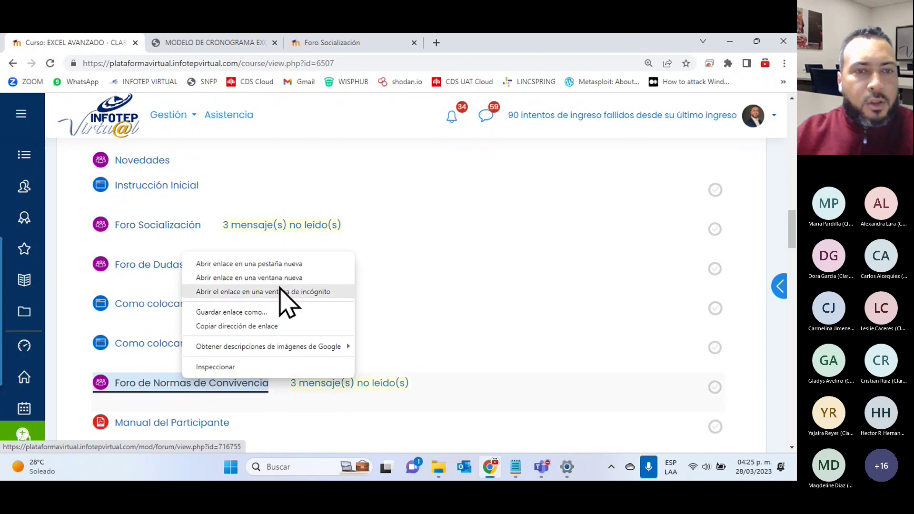
left_click(286, 265)
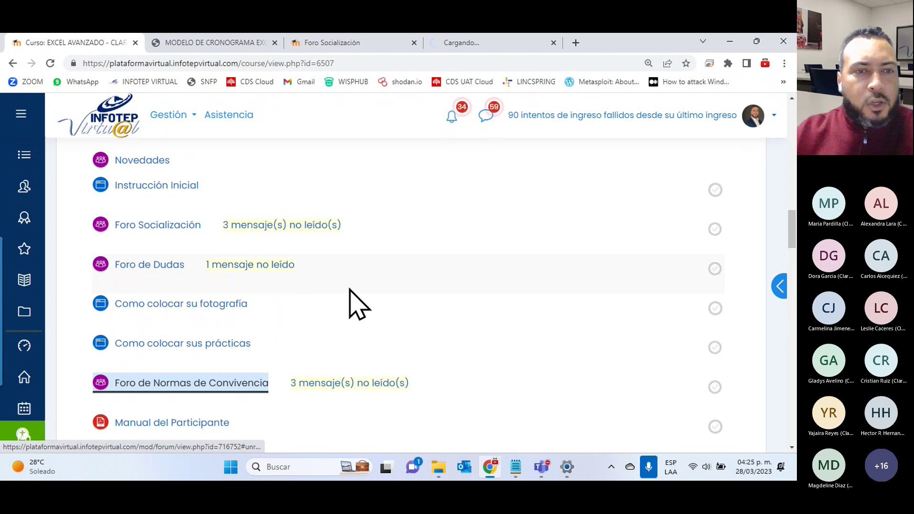
scroll(130, 333, "down", 1)
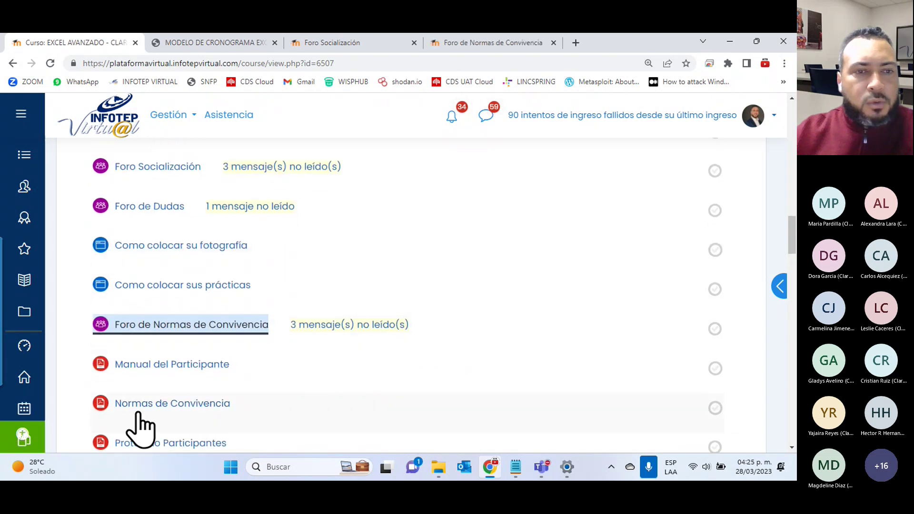
left_click(187, 405)
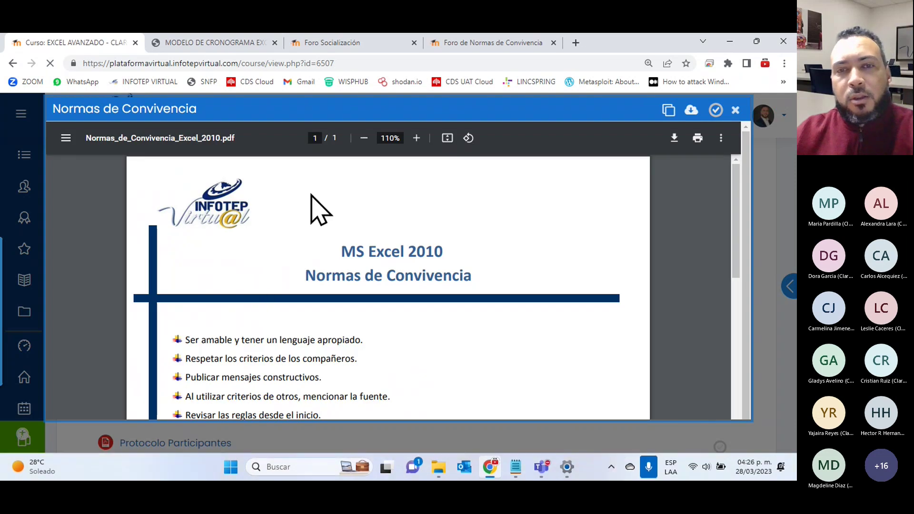
scroll(314, 200, "down", 2)
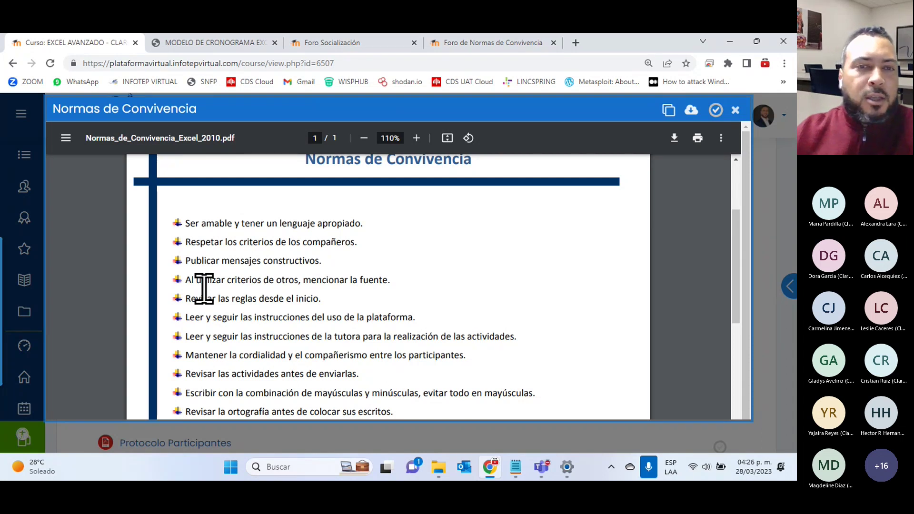
scroll(220, 281, "down", 3)
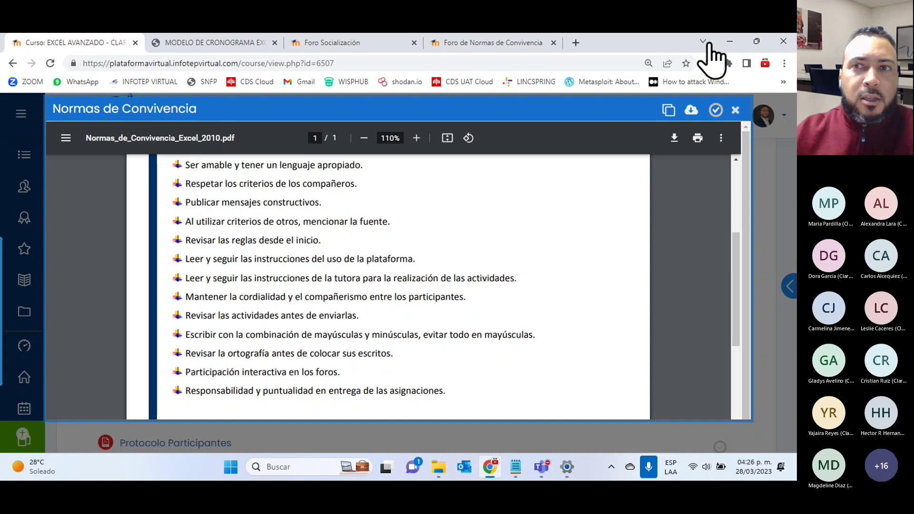
- Close the Normas de Convivencia document viewer and read the Foro de Normas de Convivencia discussion
left_click(736, 110)
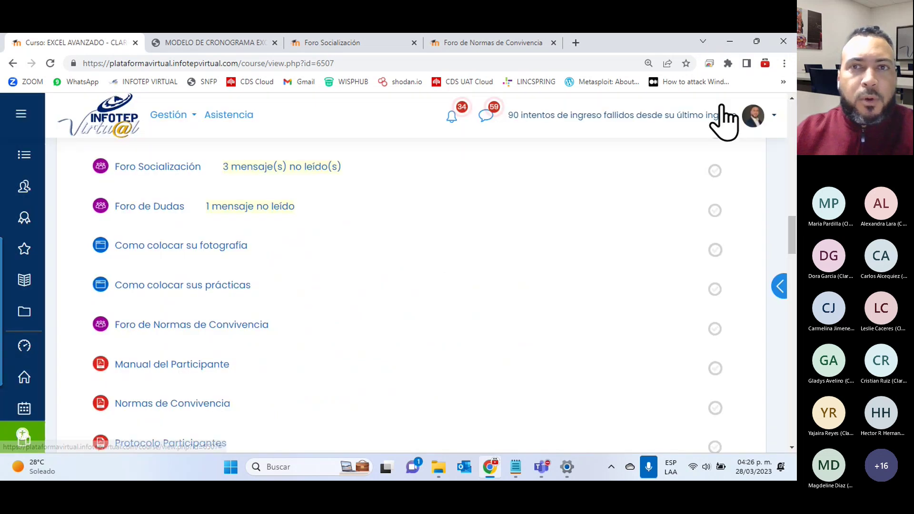
left_click(486, 43)
scroll(365, 168, "down", 5)
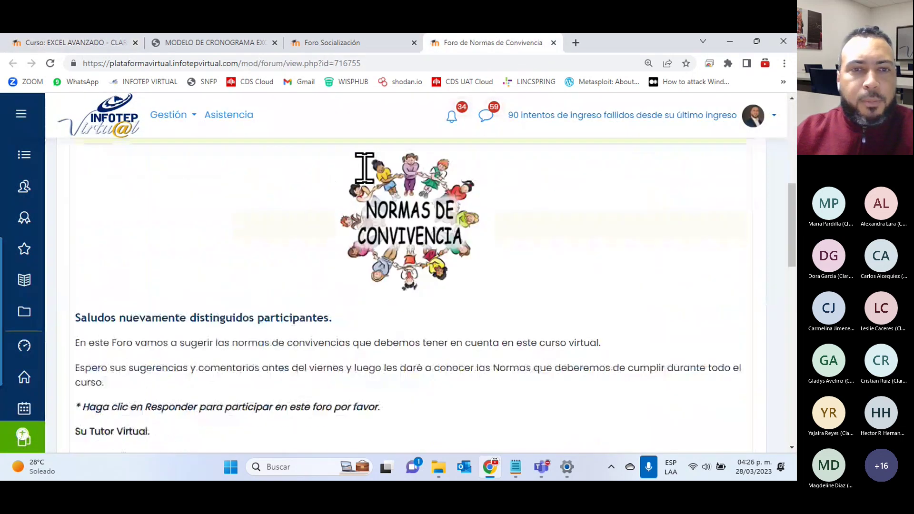
scroll(364, 168, "down", 1)
scroll(374, 184, "down", 2)
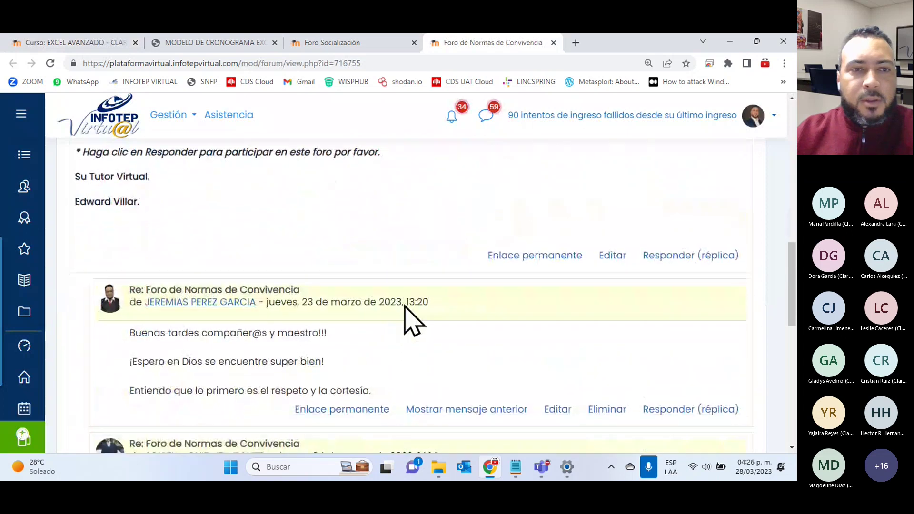
scroll(173, 163, "down", 4)
scroll(327, 274, "down", 5)
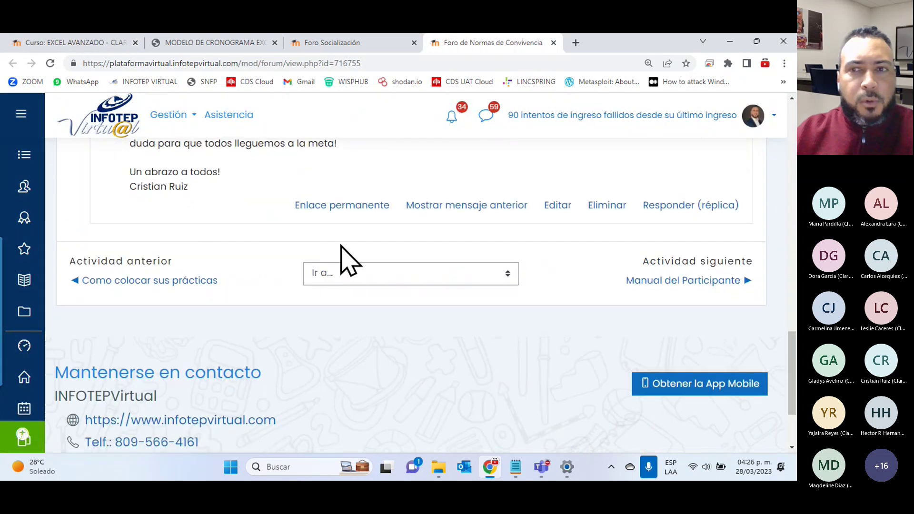
scroll(527, 249, "up", 5)
scroll(526, 249, "up", 4)
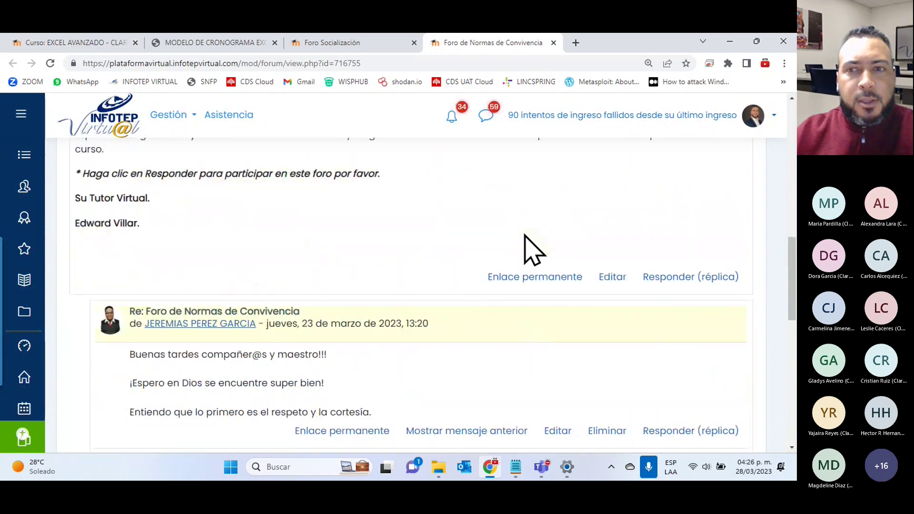
- Open an empty reply form under the tutor's post and scroll through the replies
left_click(667, 277)
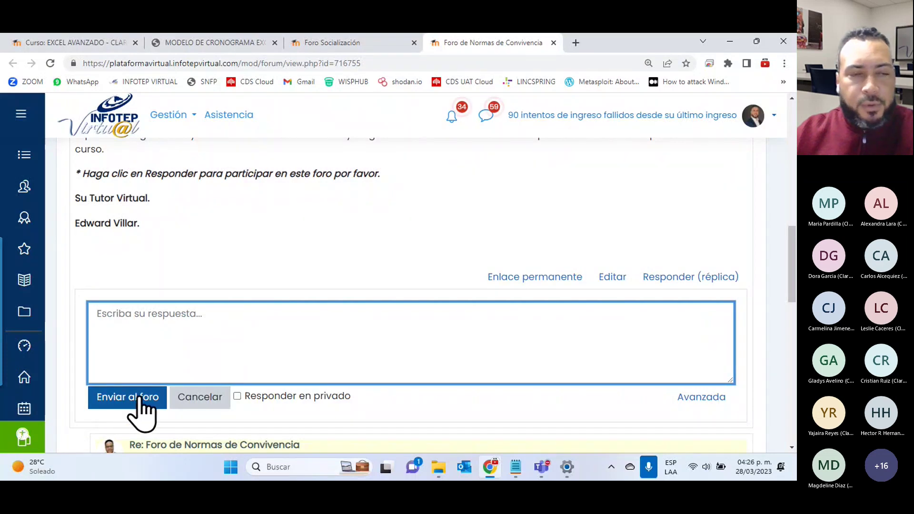
scroll(243, 362, "down", 1)
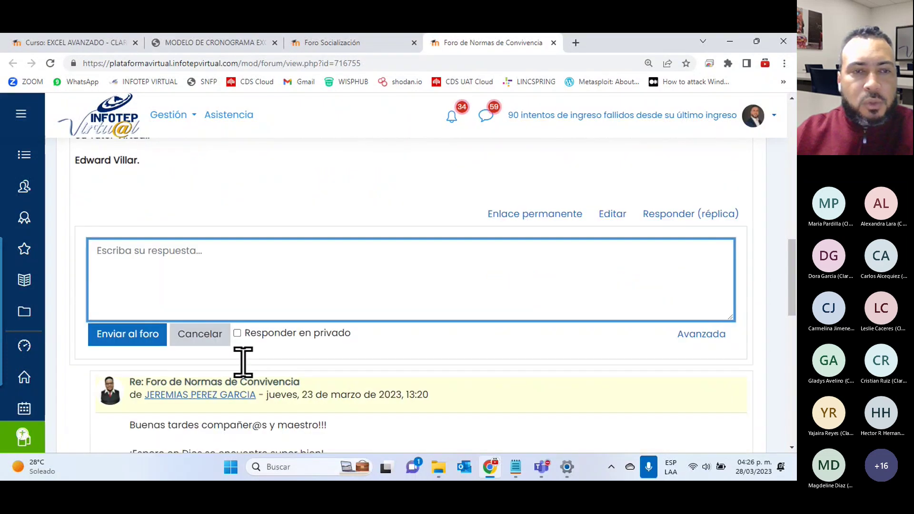
scroll(243, 362, "down", 2)
scroll(242, 364, "down", 5)
scroll(302, 242, "down", 2)
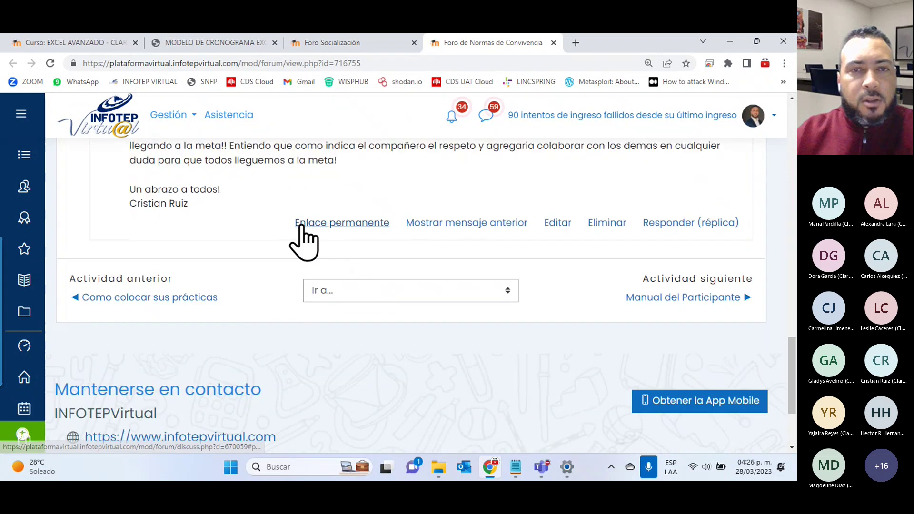
scroll(305, 241, "up", 3)
scroll(185, 312, "up", 3)
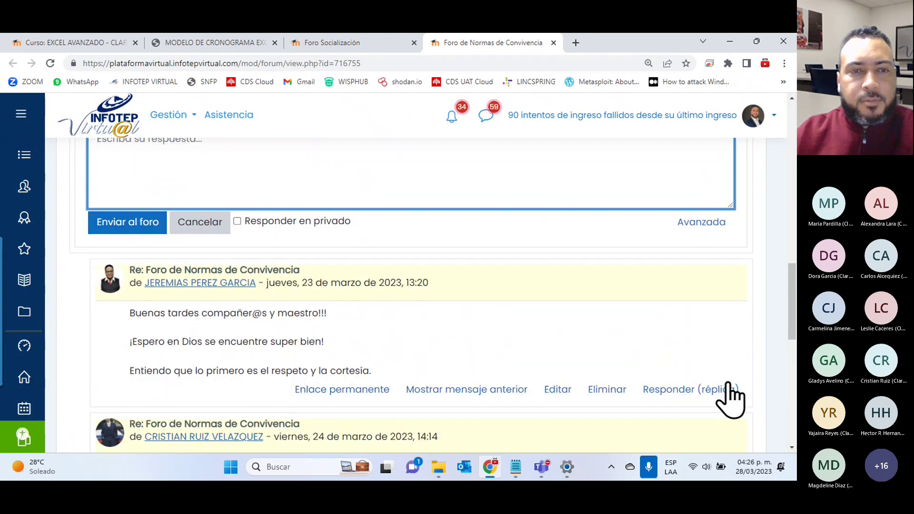
scroll(658, 312, "up", 3)
scroll(633, 307, "up", 2)
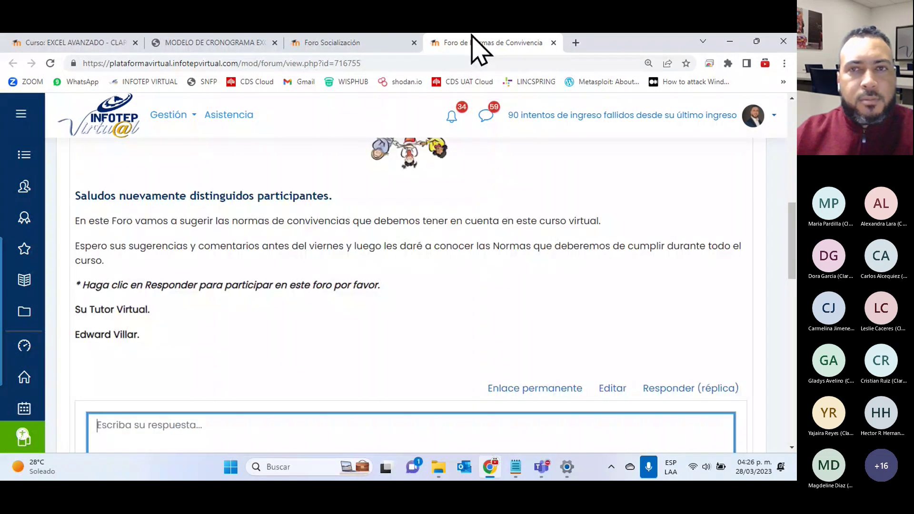
- Close the Normas de Convivencia forum and read down Foro Socialización to the Presentación discussions
left_click(554, 43)
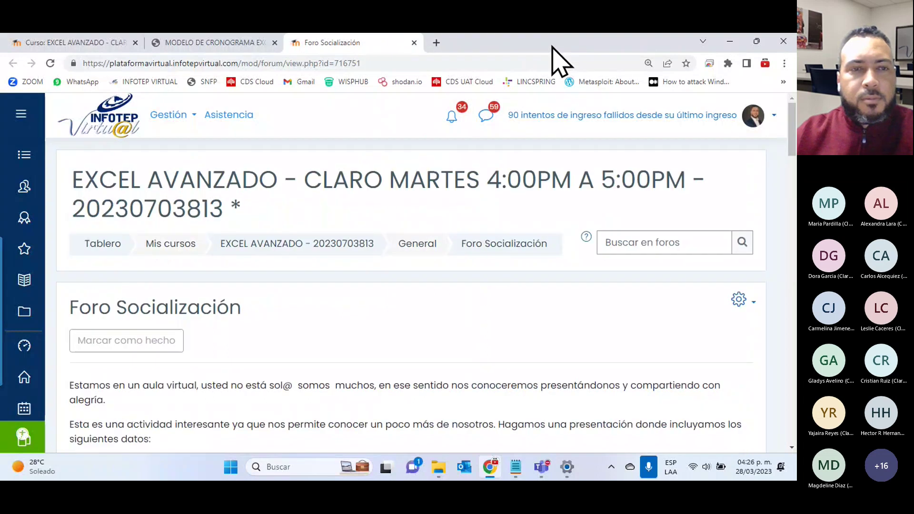
scroll(352, 312, "down", 2)
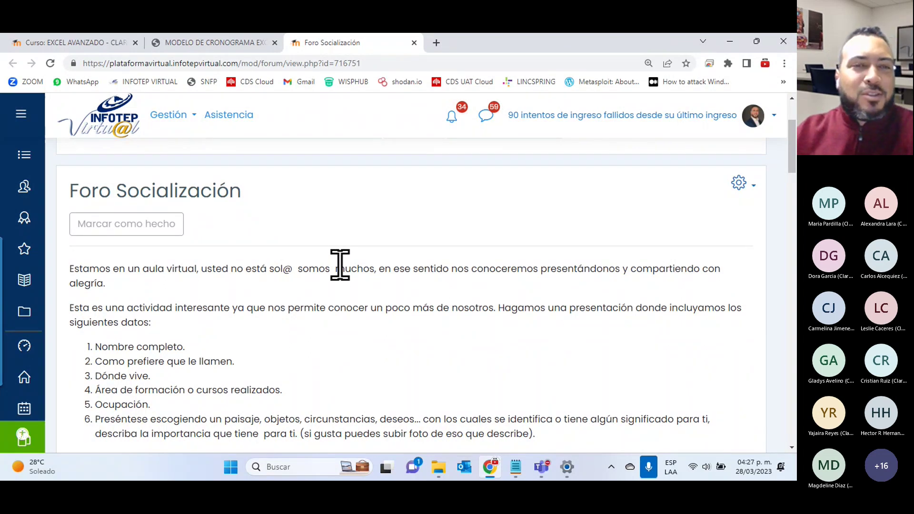
scroll(294, 282, "down", 1)
scroll(363, 303, "down", 2)
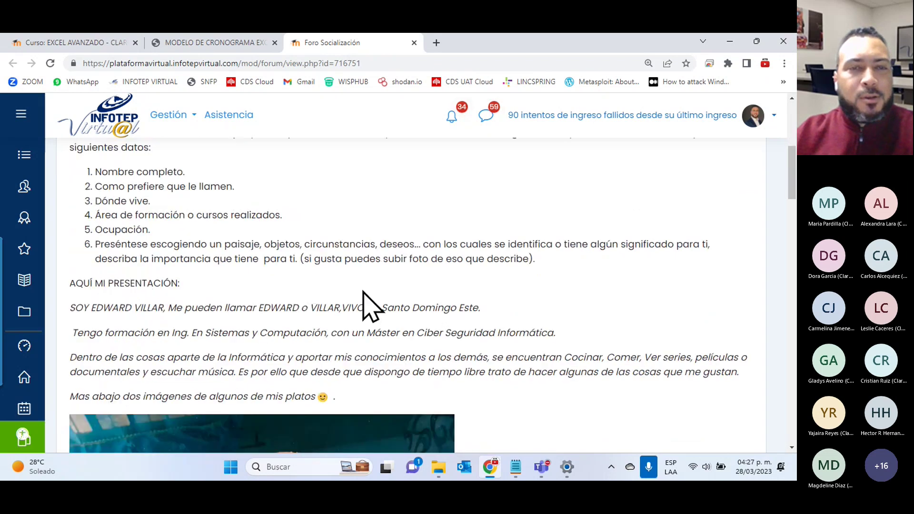
scroll(363, 305, "down", 1)
scroll(309, 229, "down", 1)
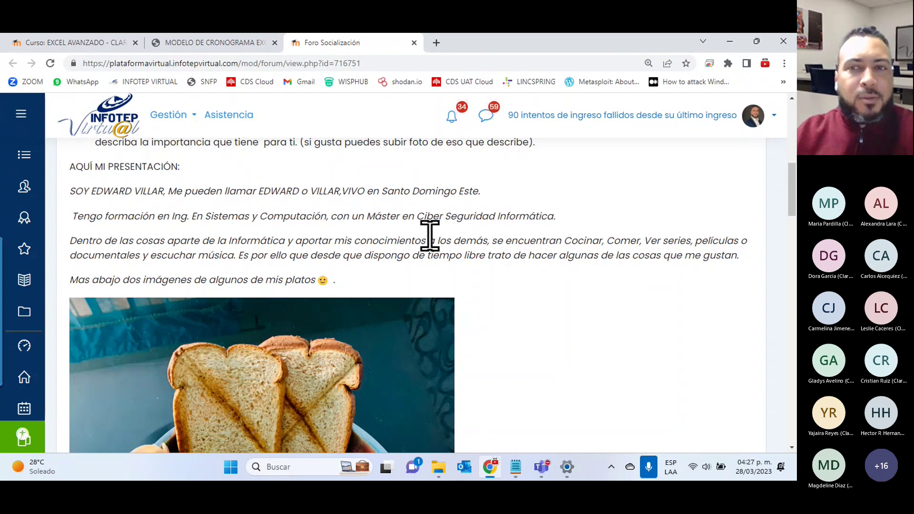
scroll(430, 236, "down", 1)
scroll(387, 286, "down", 2)
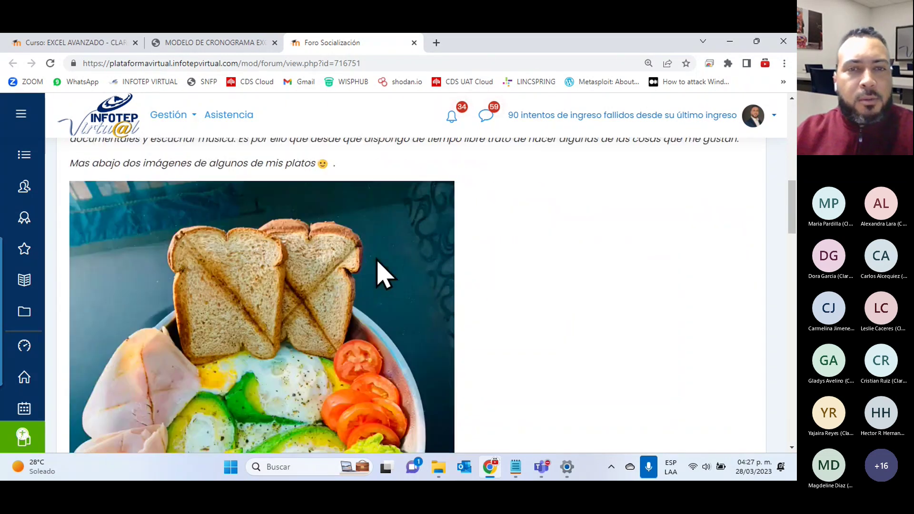
scroll(378, 260, "down", 3)
scroll(377, 259, "down", 3)
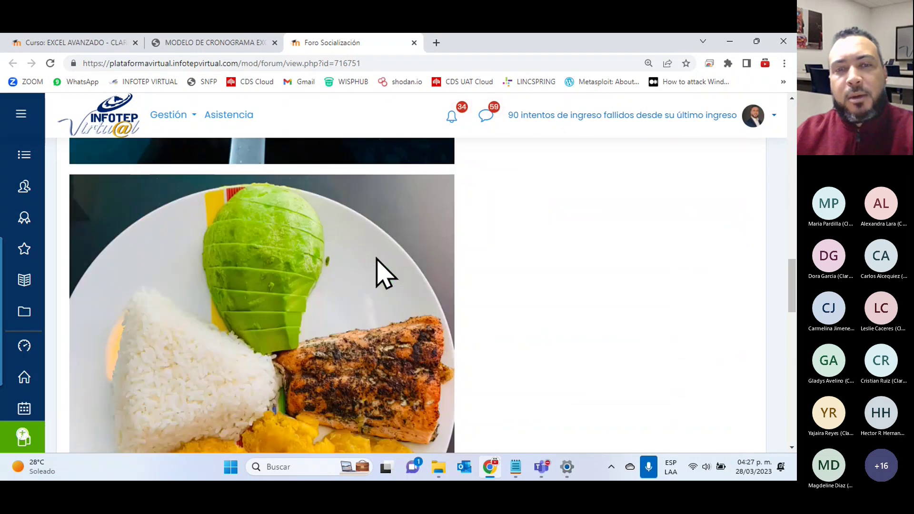
scroll(377, 258, "down", 5)
scroll(377, 259, "down", 2)
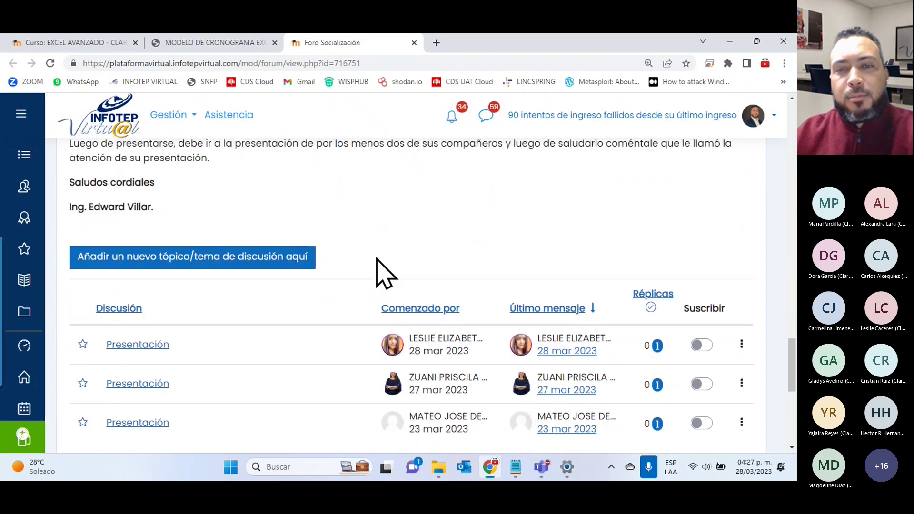
scroll(377, 259, "down", 1)
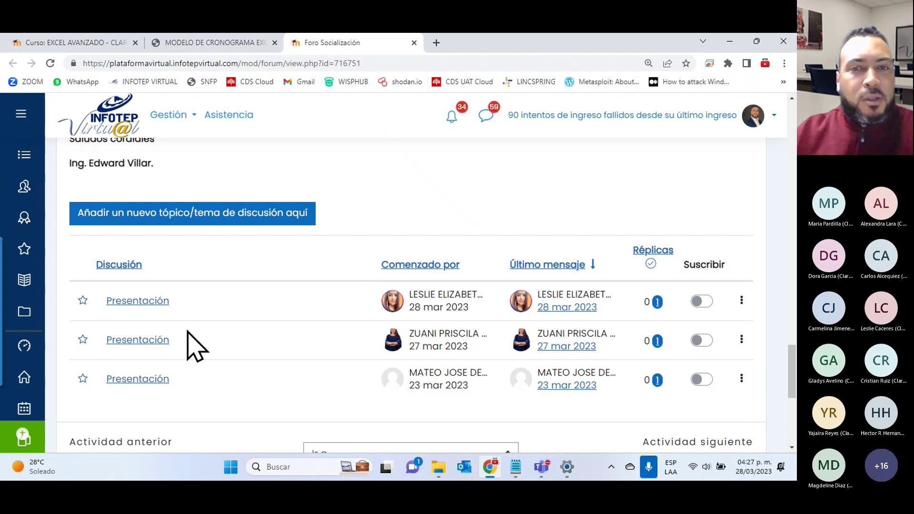
- Open the first student Presentación discussion and read the self-introduction
left_click(148, 302)
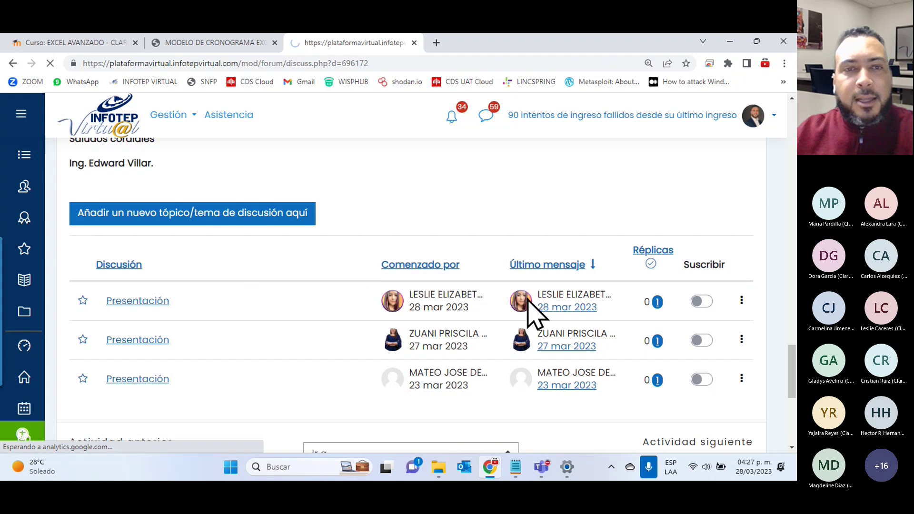
scroll(537, 314, "down", 5)
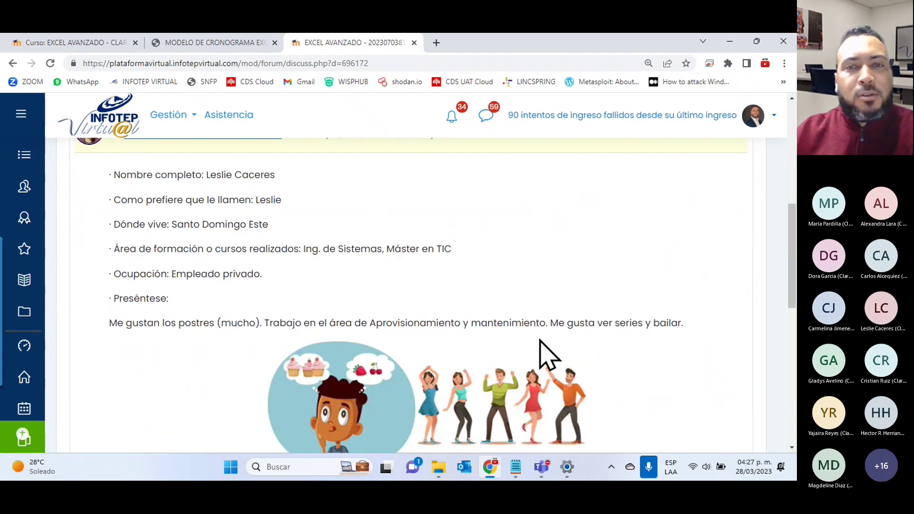
scroll(653, 445, "down", 4)
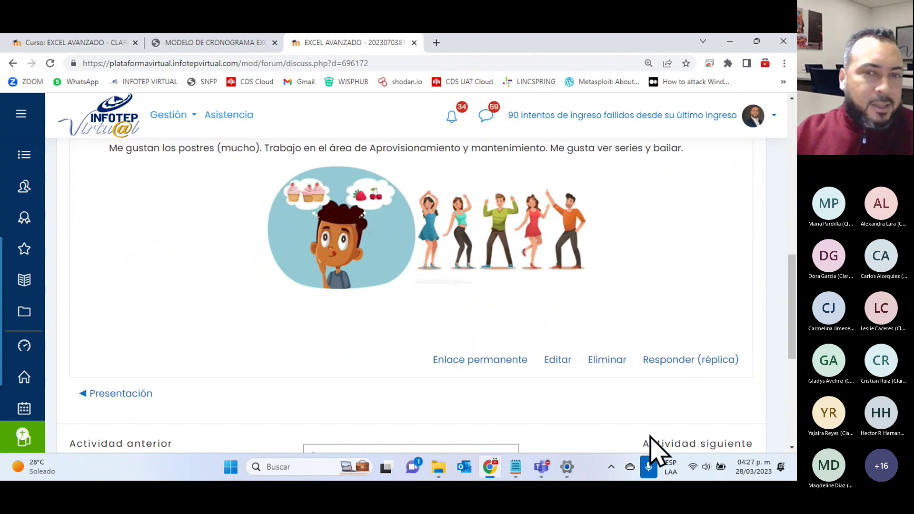
scroll(653, 445, "down", 5)
scroll(653, 445, "up", 5)
scroll(664, 439, "up", 1)
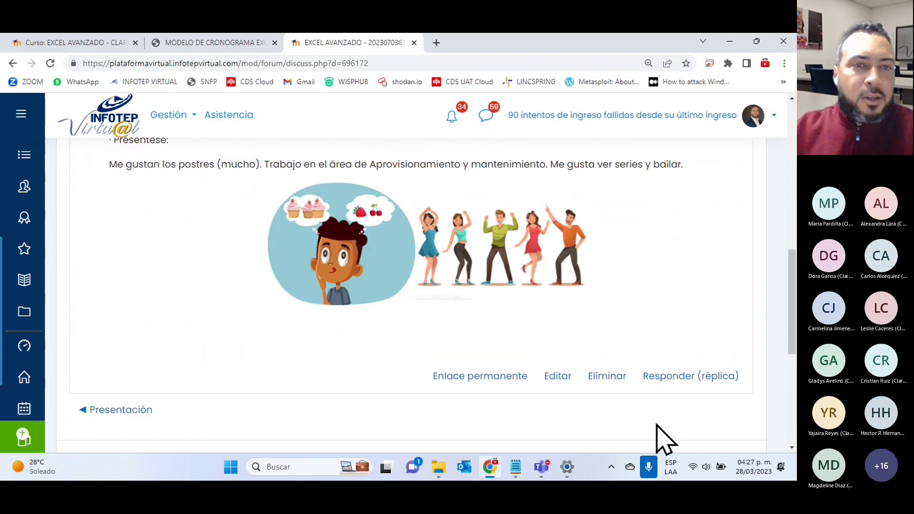
scroll(586, 445, "up", 3)
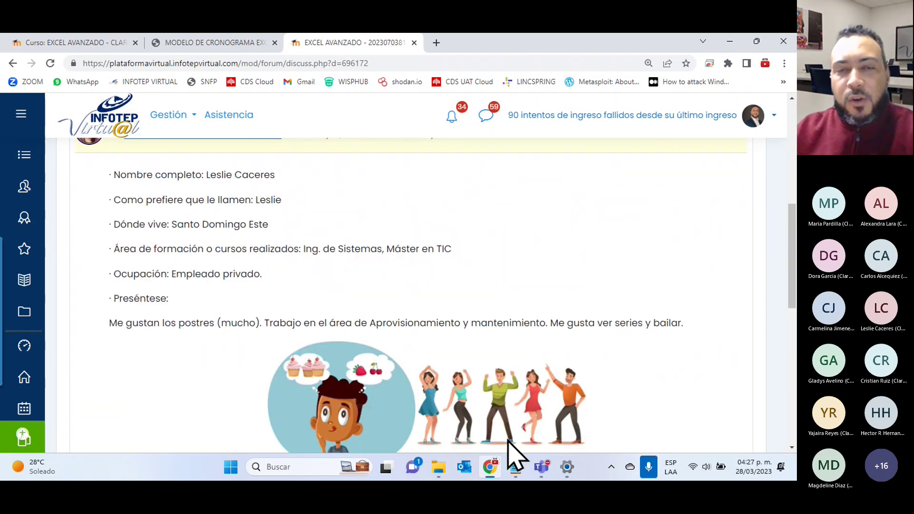
scroll(424, 297, "down", 2)
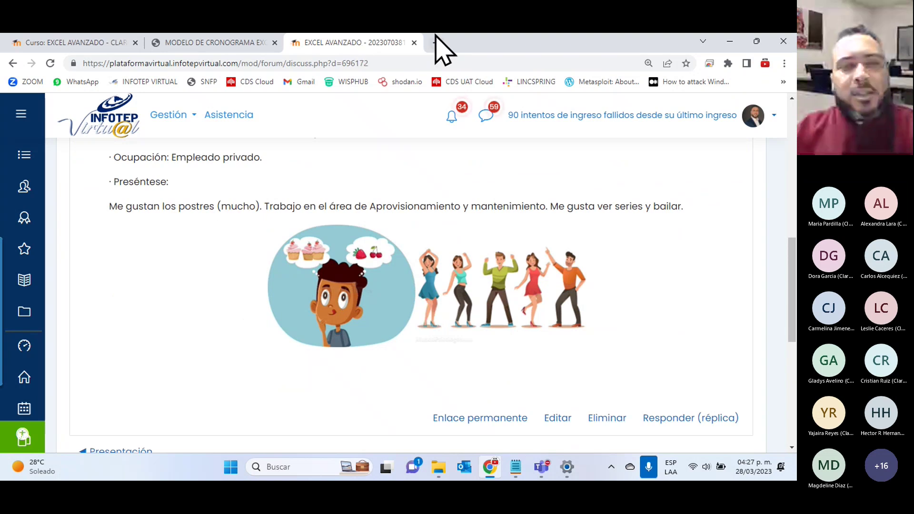
- Go back with Alt+Left to the top of the Foro Socialización forum
key("alt+Left")
scroll(419, 296, "up", 5)
scroll(419, 296, "up", 5)
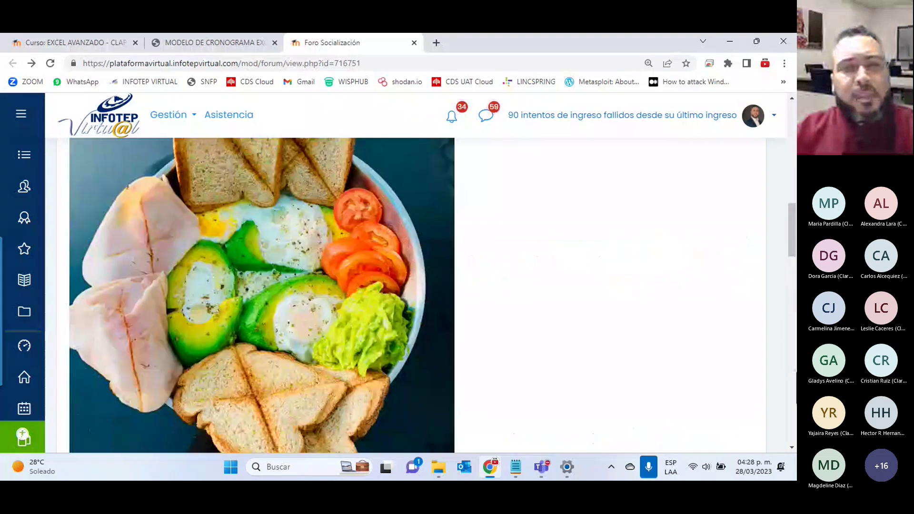
scroll(419, 296, "up", 5)
scroll(419, 295, "up", 5)
scroll(420, 295, "up", 5)
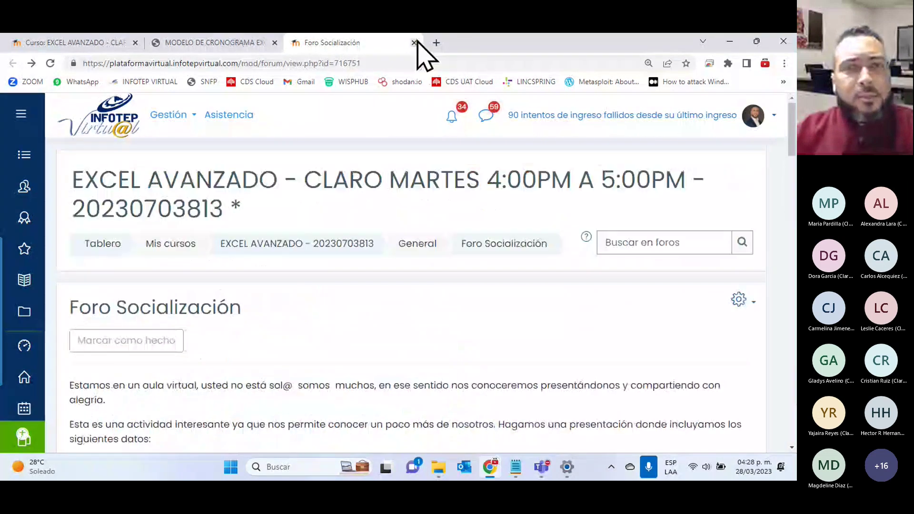
left_click(414, 42)
- Close the Foro Socialización tab and switch to the Curso: EXCEL AVANZADO tab
left_click(414, 43)
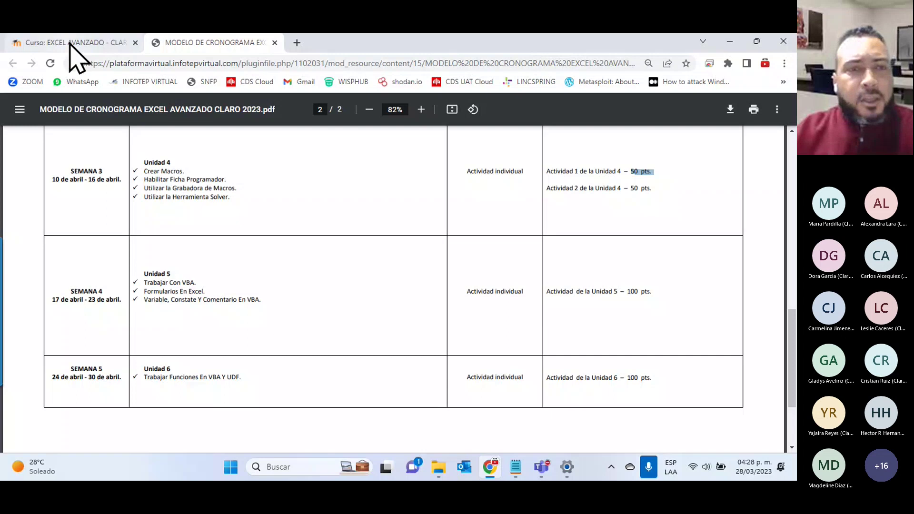
left_click(76, 46)
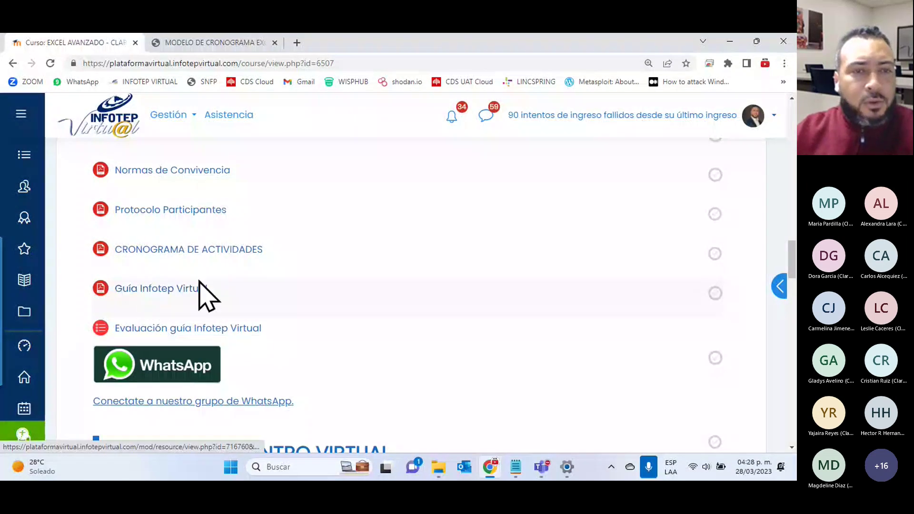
- Open the Guía Infotep Virtual link separately from the course page
right_click(128, 291)
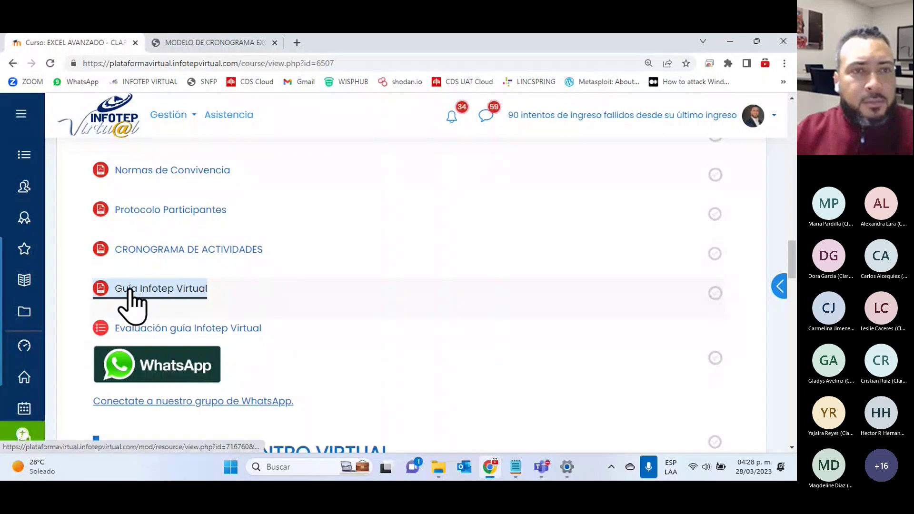
left_click(153, 299)
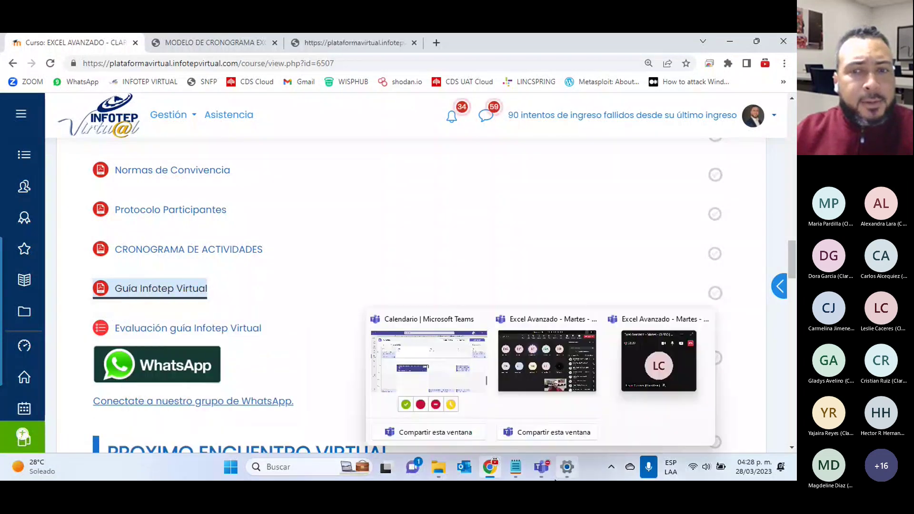
left_click(673, 362)
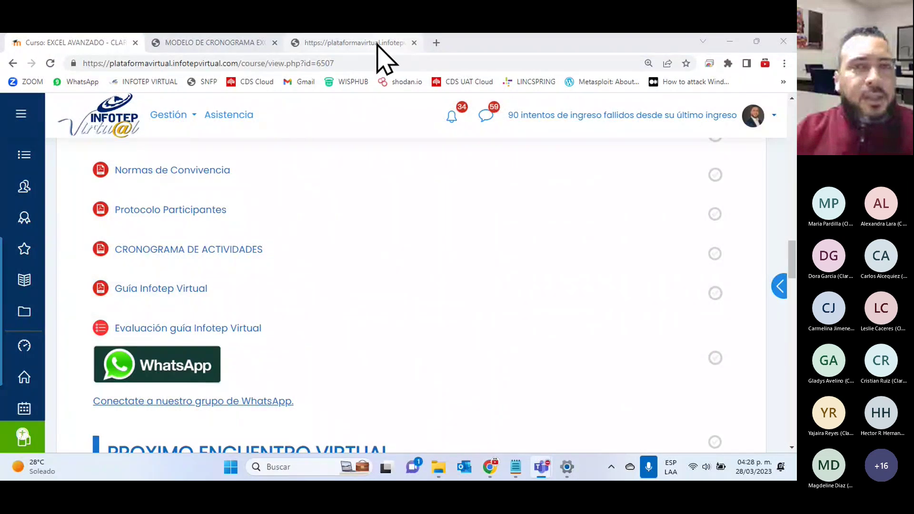
- Scroll the guide PDF to page 7, '¿Cómo me inscribo en un curso?'
left_click(348, 42)
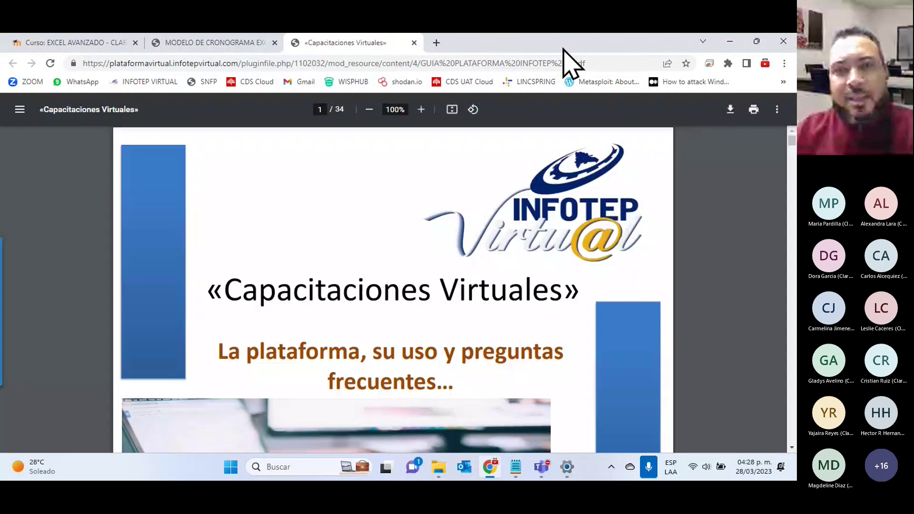
scroll(359, 227, "down", 3)
scroll(359, 227, "down", 2)
scroll(359, 224, "down", 4)
scroll(357, 219, "down", 5)
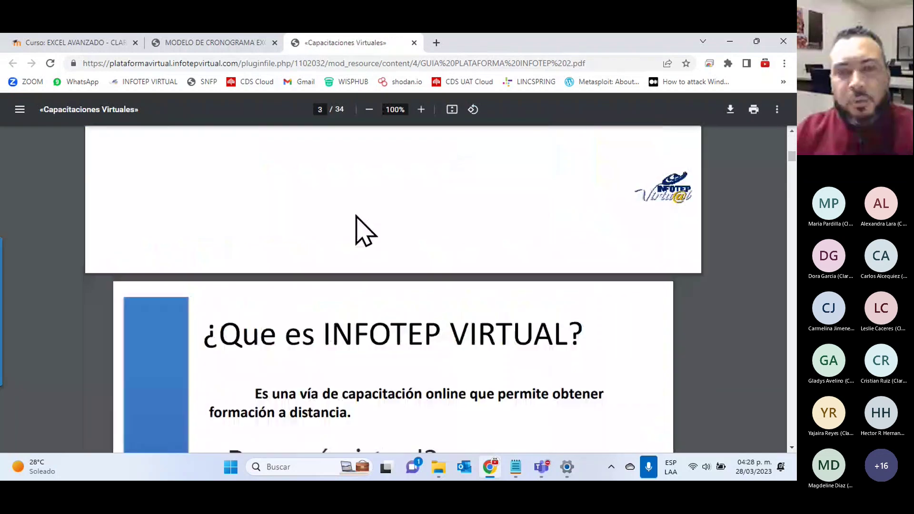
scroll(357, 216, "down", 5)
scroll(356, 216, "down", 5)
scroll(356, 217, "down", 4)
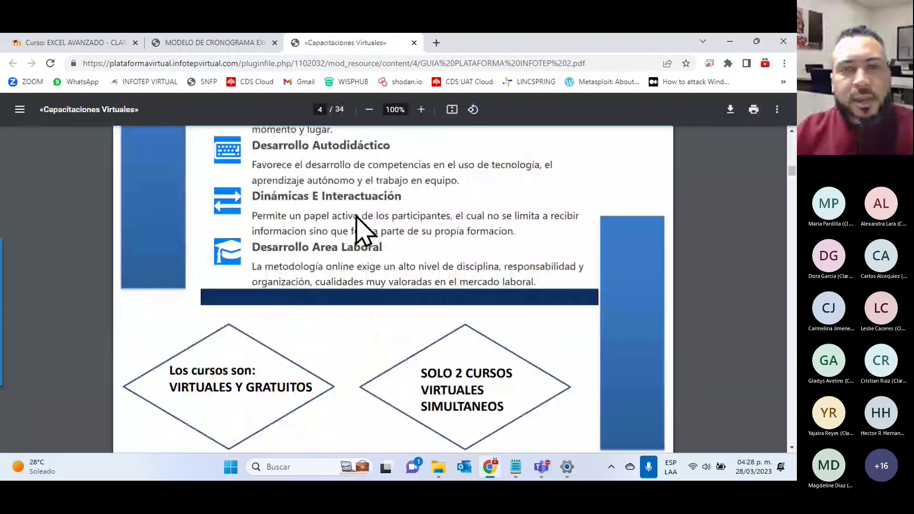
scroll(357, 216, "down", 2)
scroll(356, 216, "down", 4)
scroll(356, 217, "down", 2)
scroll(356, 216, "down", 5)
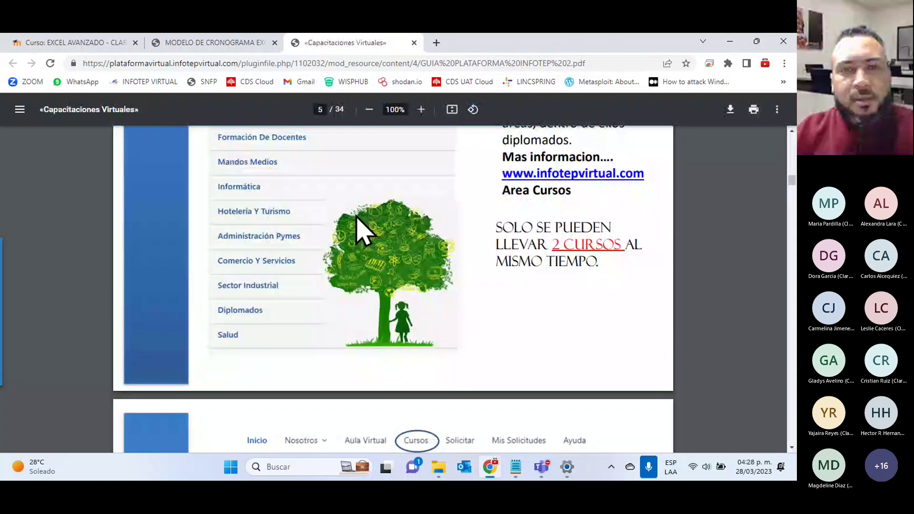
scroll(357, 217, "down", 4)
scroll(356, 217, "down", 5)
scroll(357, 230, "down", 1)
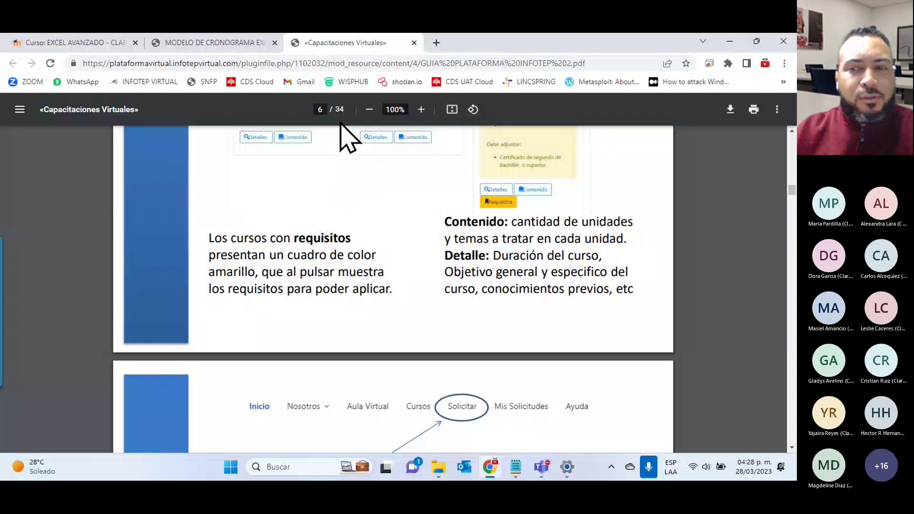
scroll(307, 276, "down", 3)
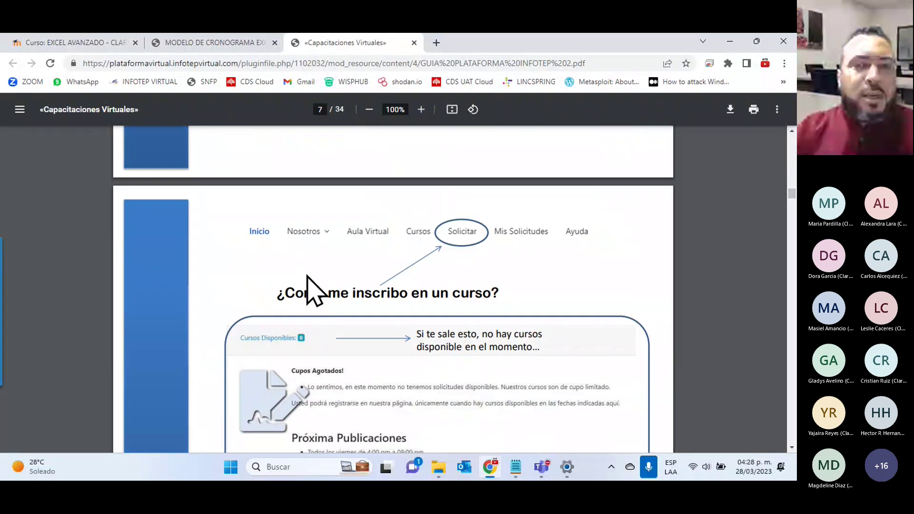
scroll(312, 290, "down", 4)
- Return to the Curso: EXCEL AVANZADO page and scroll past the Teams link to the week tiles
left_click(101, 44)
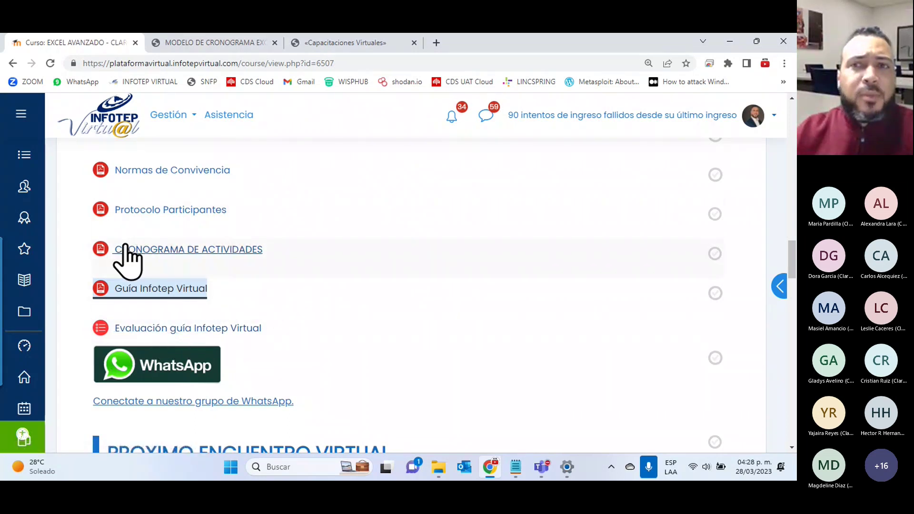
key("alt+Tab")
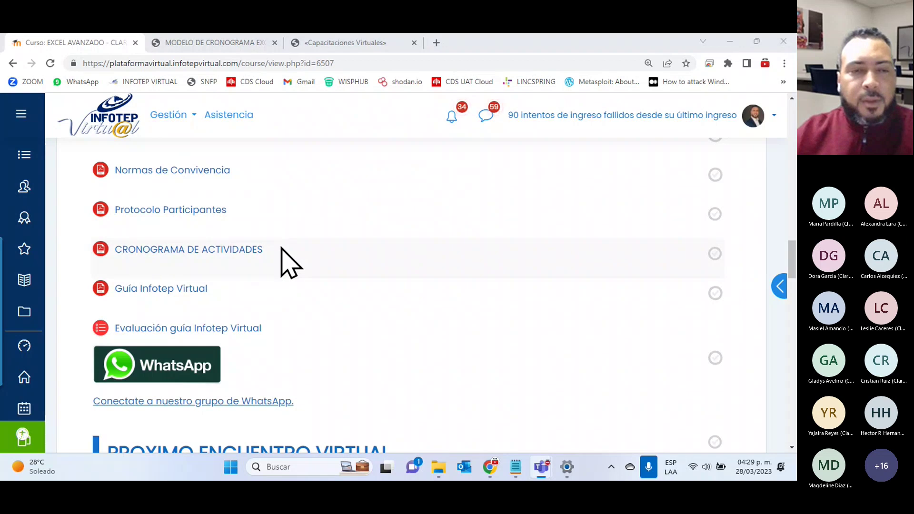
scroll(282, 247, "down", 2)
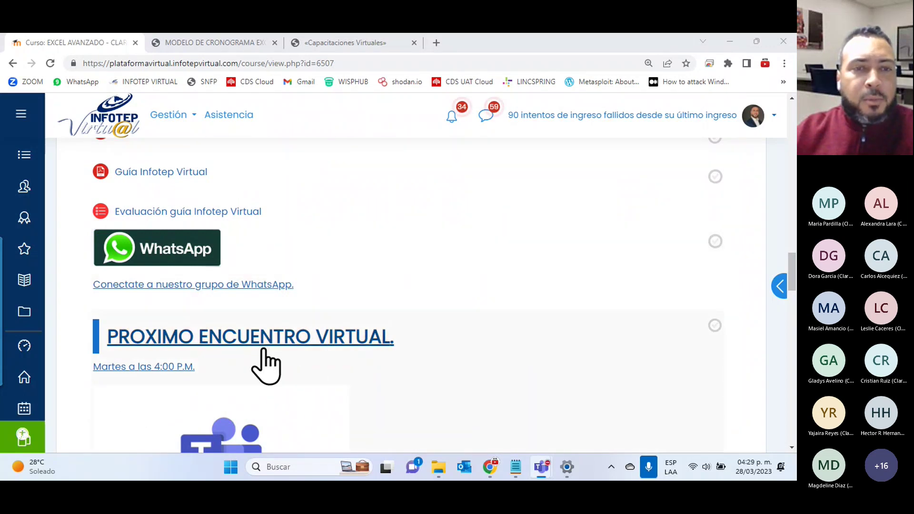
scroll(263, 350, "down", 2)
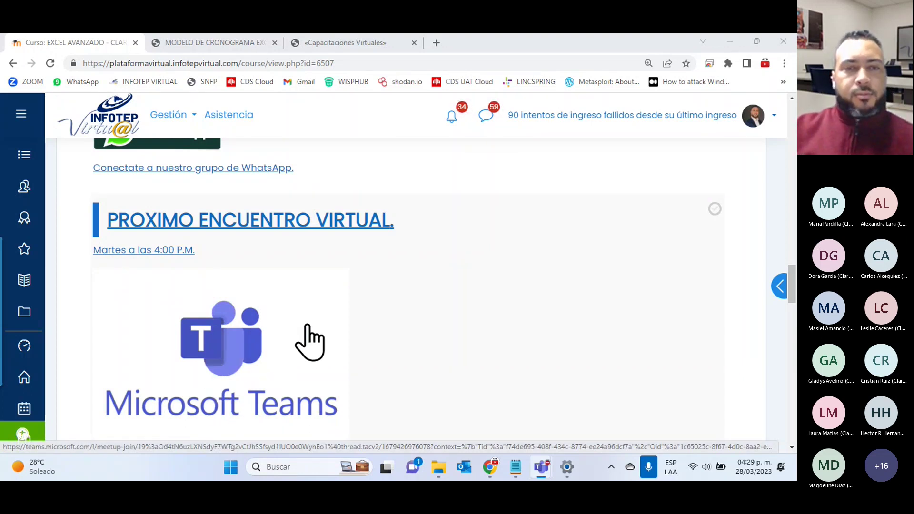
scroll(310, 342, "down", 5)
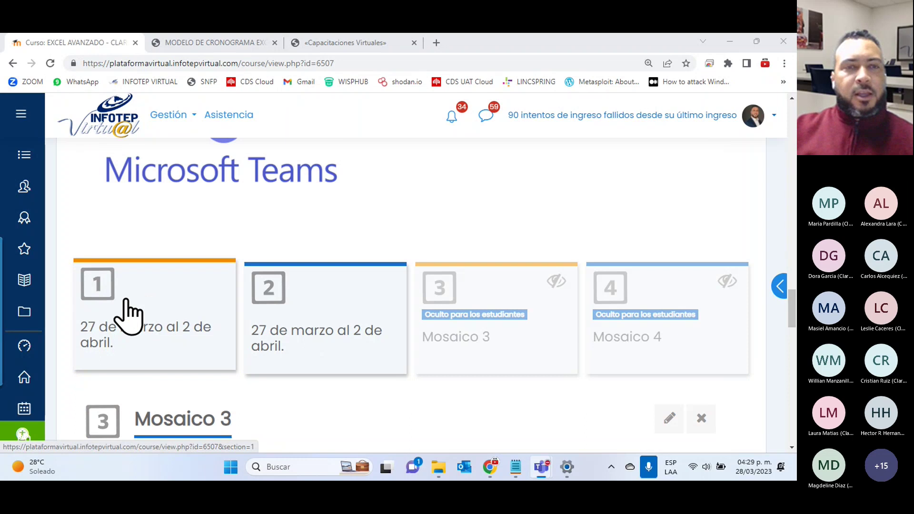
left_click(126, 305)
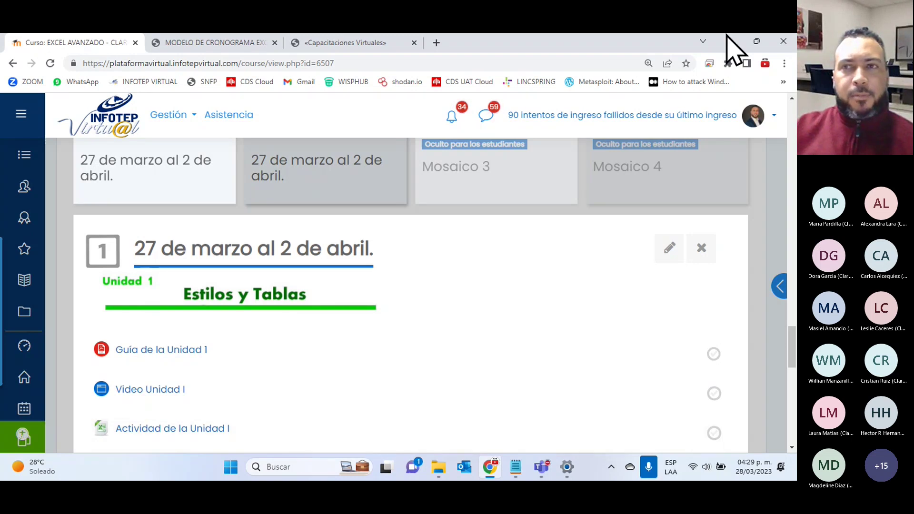
left_click(751, 48)
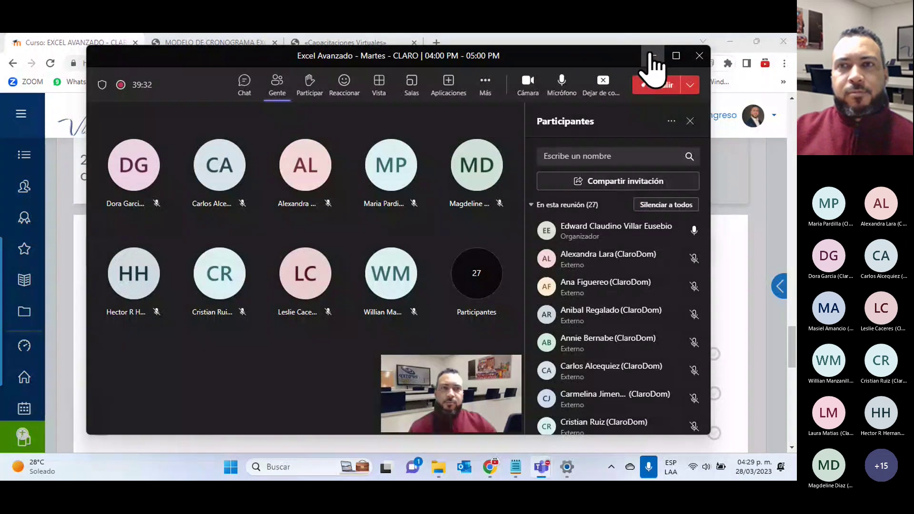
left_click(653, 57)
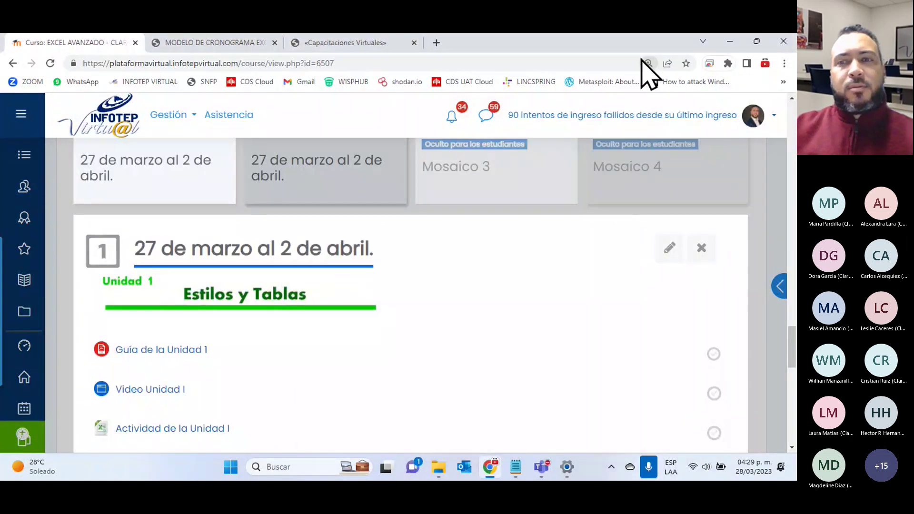
left_click(67, 214)
scroll(127, 271, "up", 2)
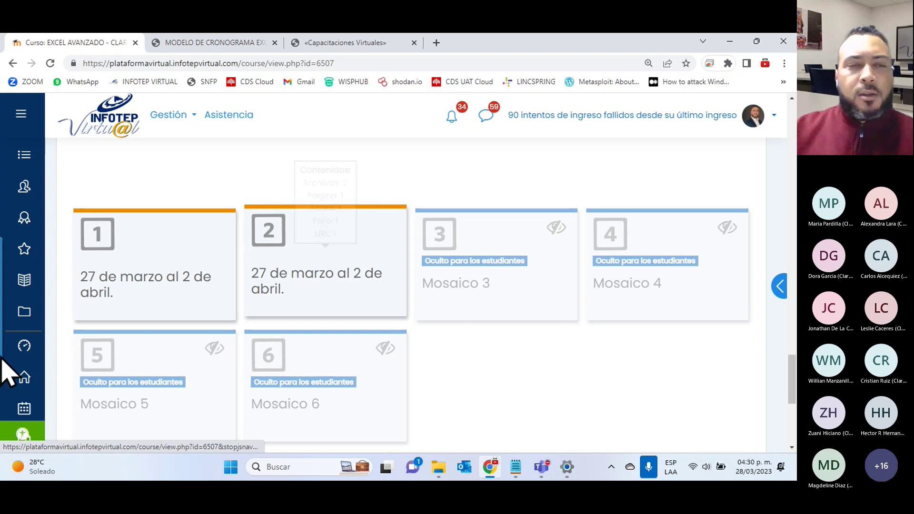
- Expand week tile 1 (27 de marzo–2 de abril) and check today's date in the taskbar calendar
left_click(318, 248)
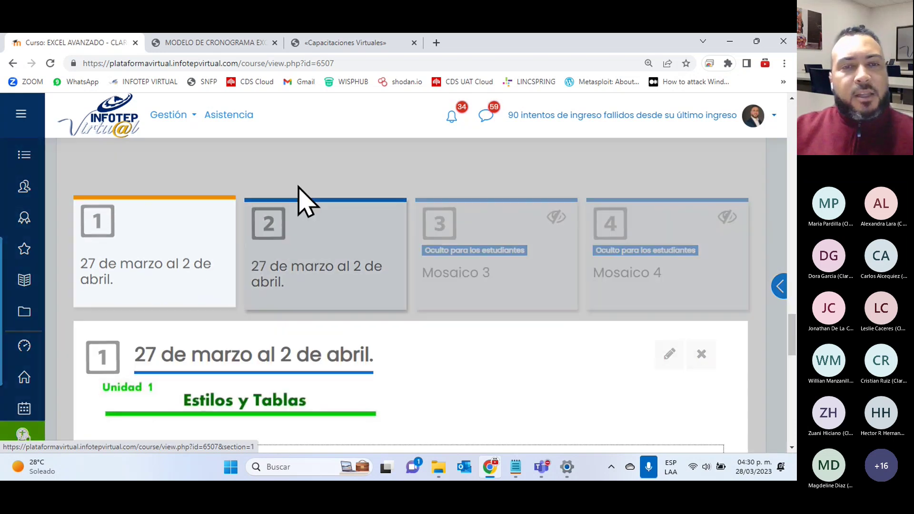
scroll(309, 200, "down", 2)
scroll(305, 205, "up", 3)
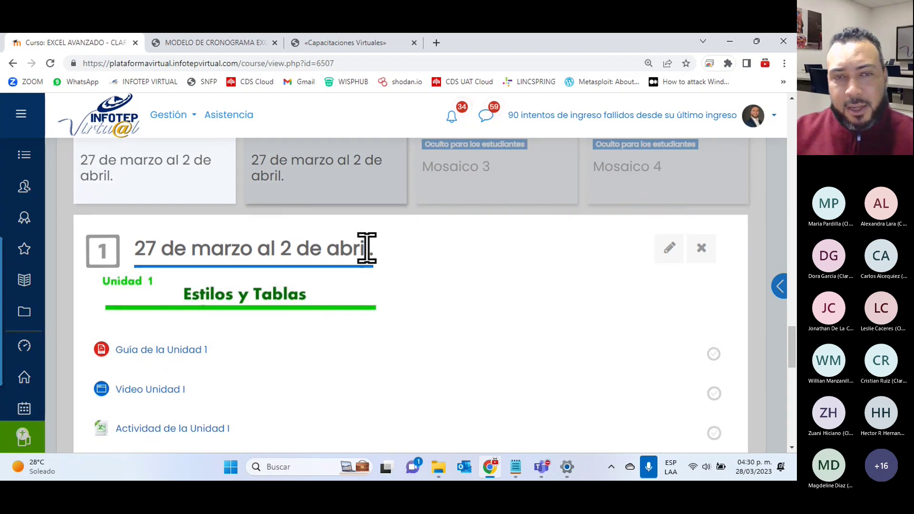
left_click(755, 467)
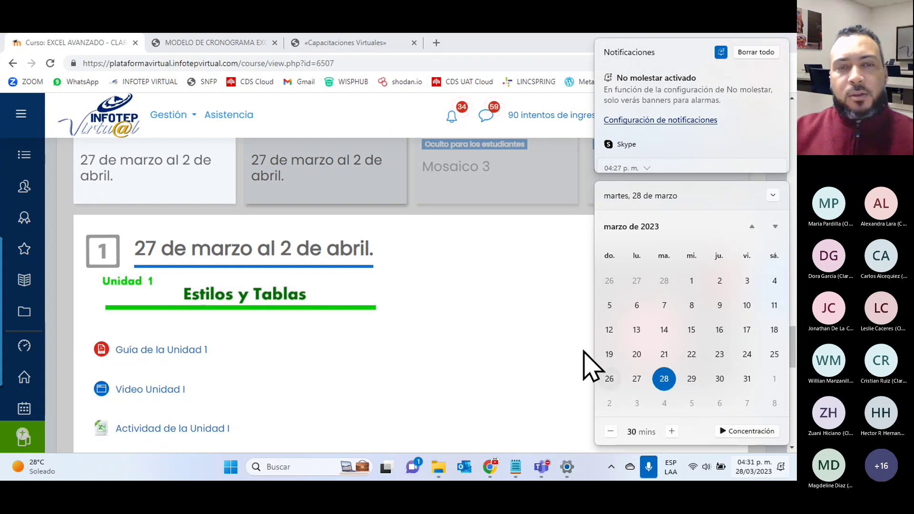
left_click(414, 341)
- Open the Guía de la Unidad 1 (Unidad I.pdf) in a new tab at 125% zoom
scroll(426, 336, "down", 5)
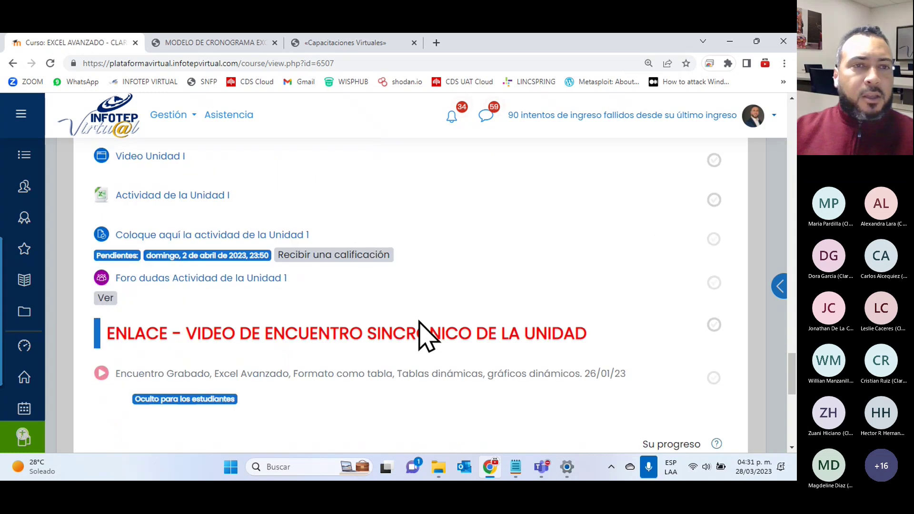
scroll(424, 337, "up", 2)
right_click(149, 233)
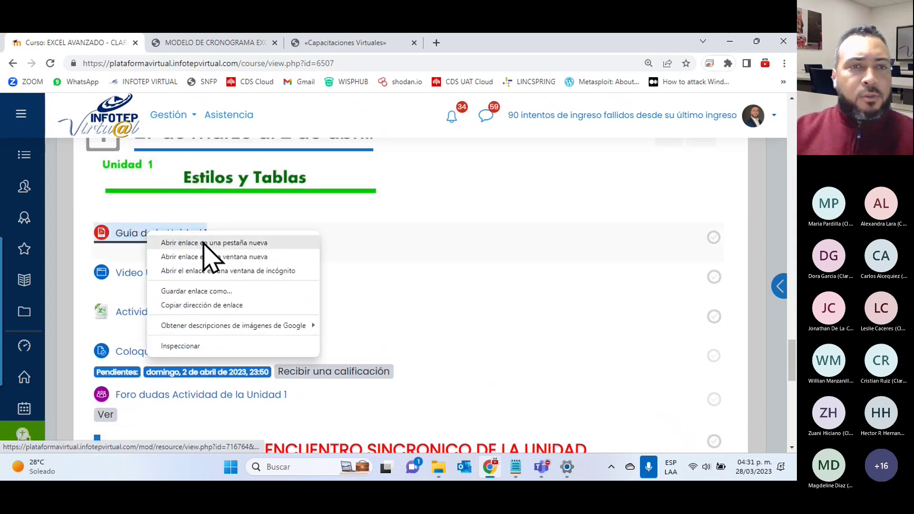
left_click(202, 243)
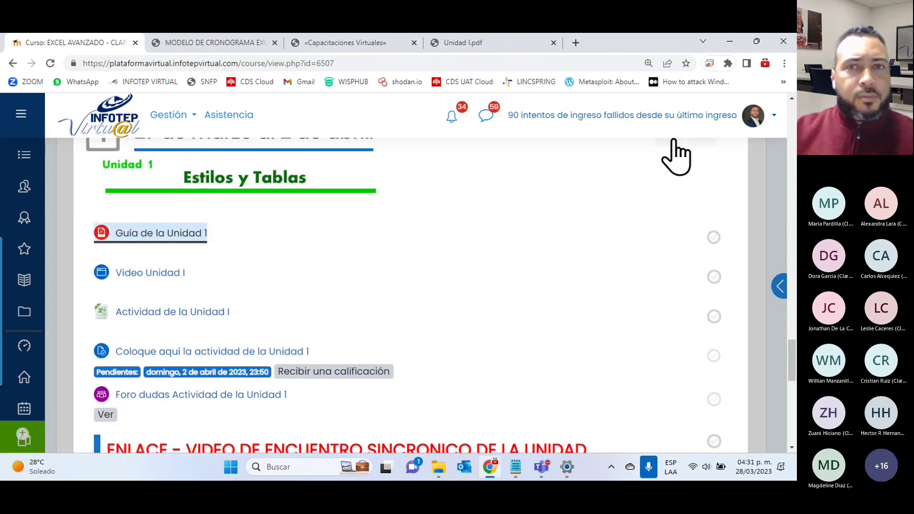
left_click(440, 253)
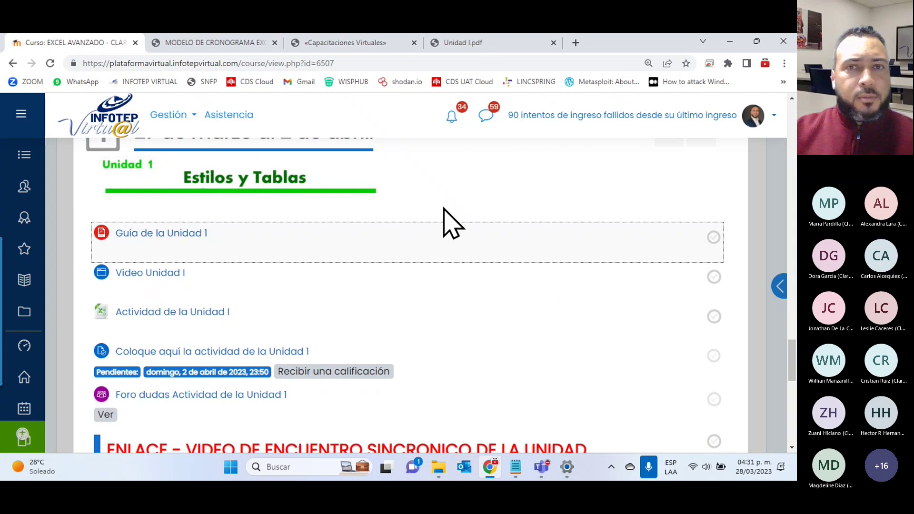
left_click(450, 42)
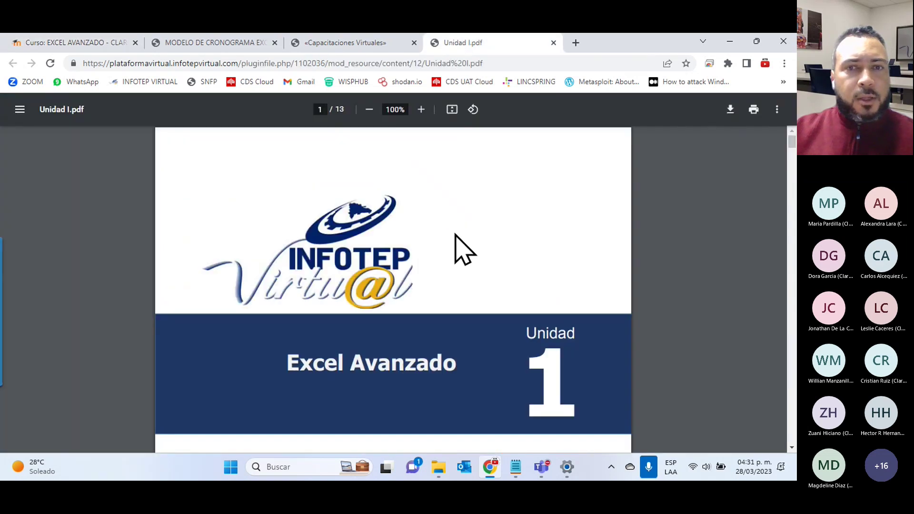
left_click(421, 109)
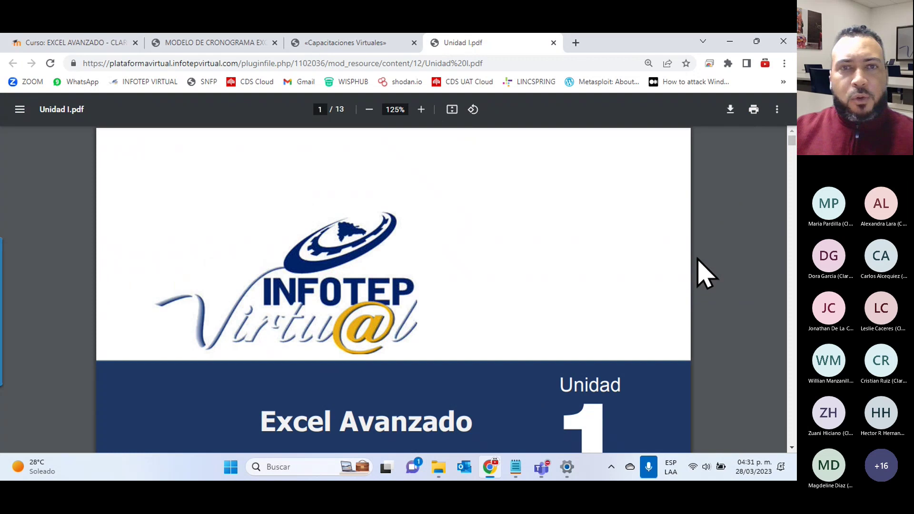
- Highlight the Tablas heading and the explanation below it in the guide
scroll(374, 210, "down", 5)
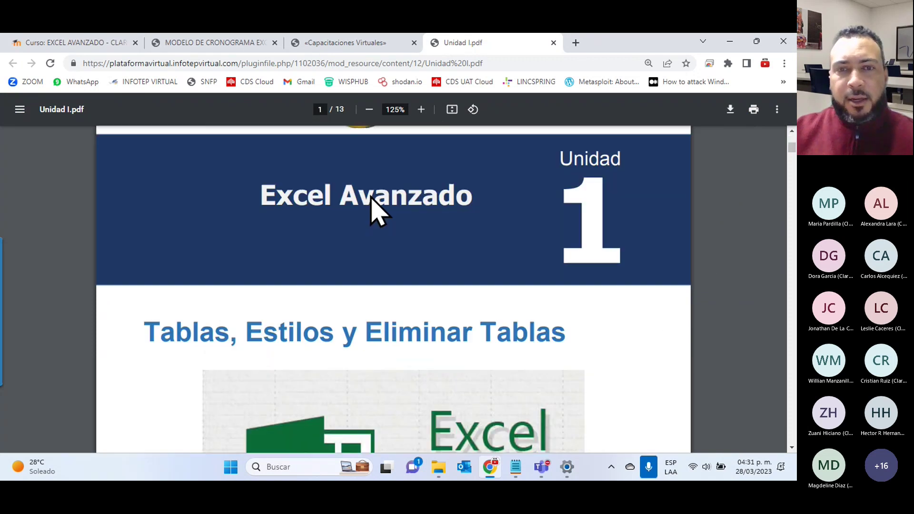
scroll(373, 210, "down", 1)
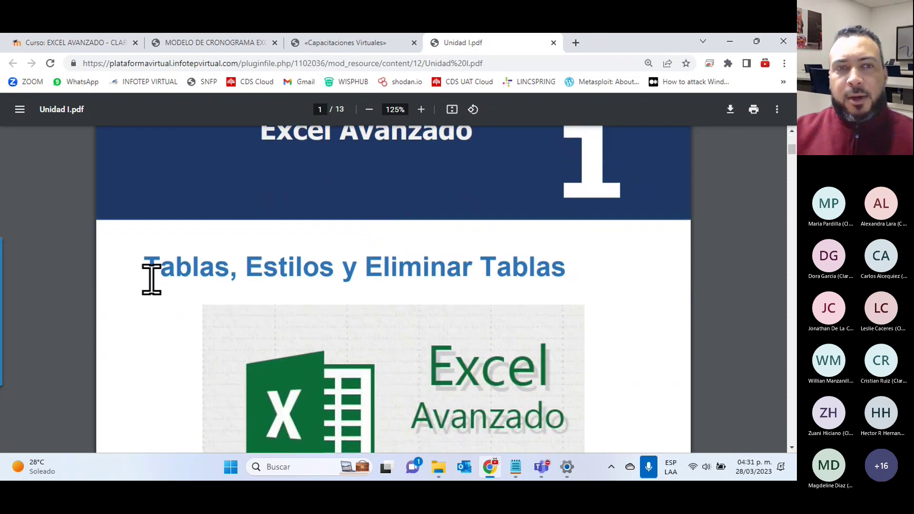
left_click_drag(144, 262, 246, 262)
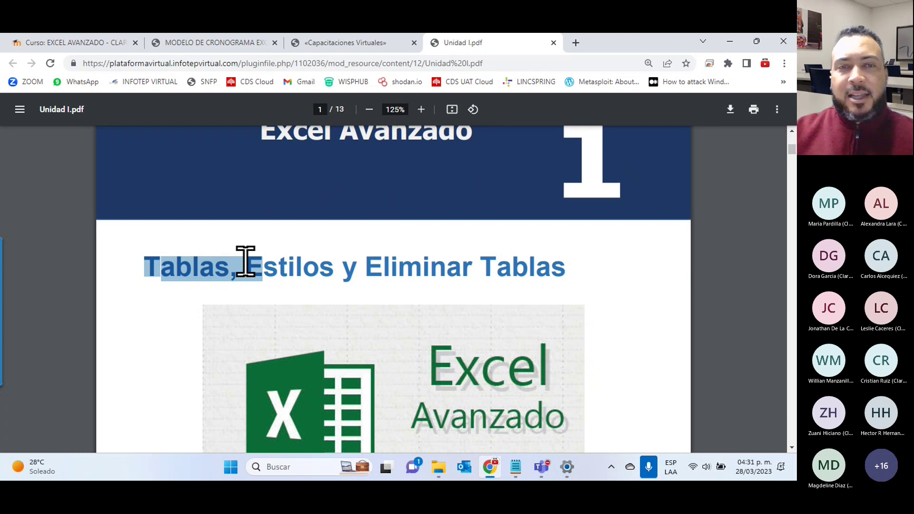
scroll(276, 310, "down", 15)
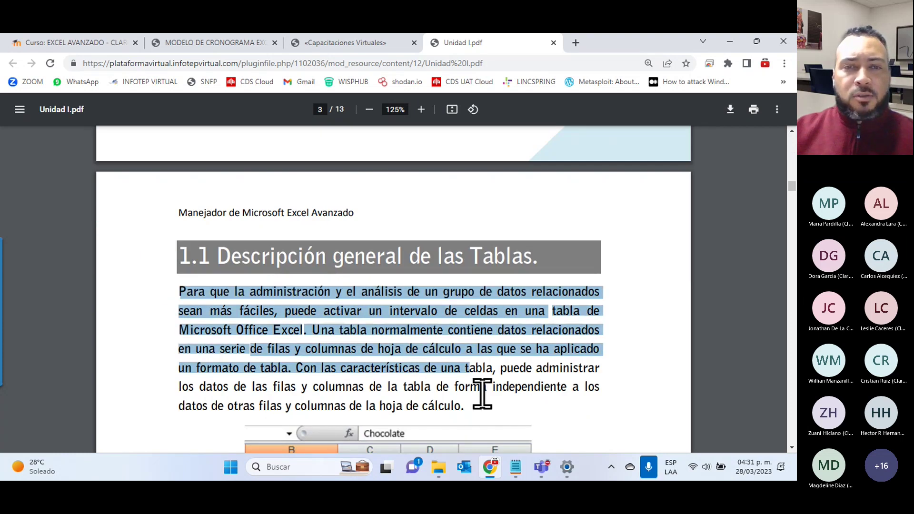
left_click_drag(177, 298, 485, 396)
- Go to page 13 and highlight the ACTIVIDAD No. 1 steps through uploading the file
scroll(504, 429, "down", 1)
scroll(504, 426, "down", 4)
scroll(504, 424, "down", 1)
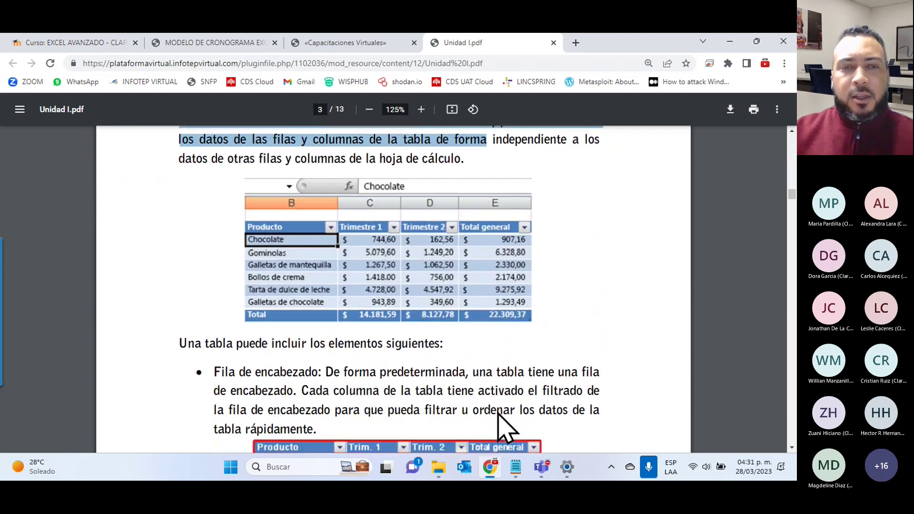
scroll(504, 428, "down", 2)
scroll(427, 310, "down", 7)
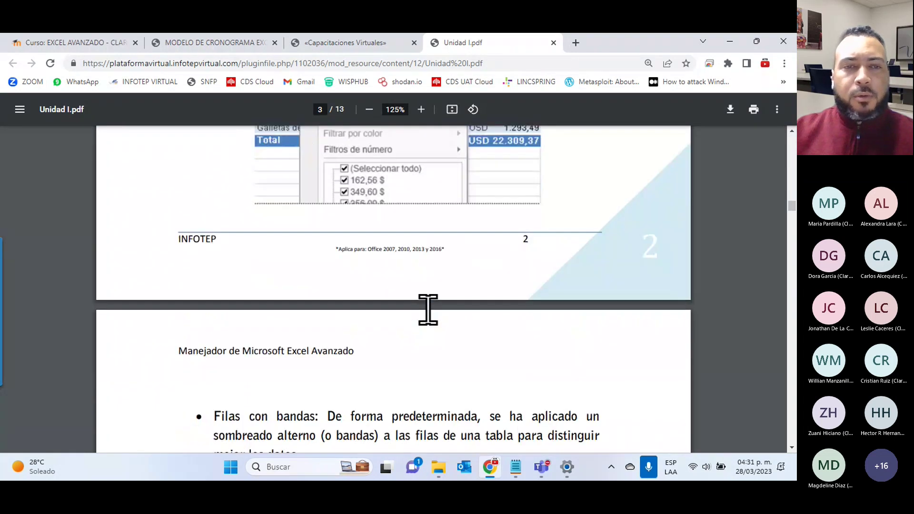
scroll(429, 309, "down", 4)
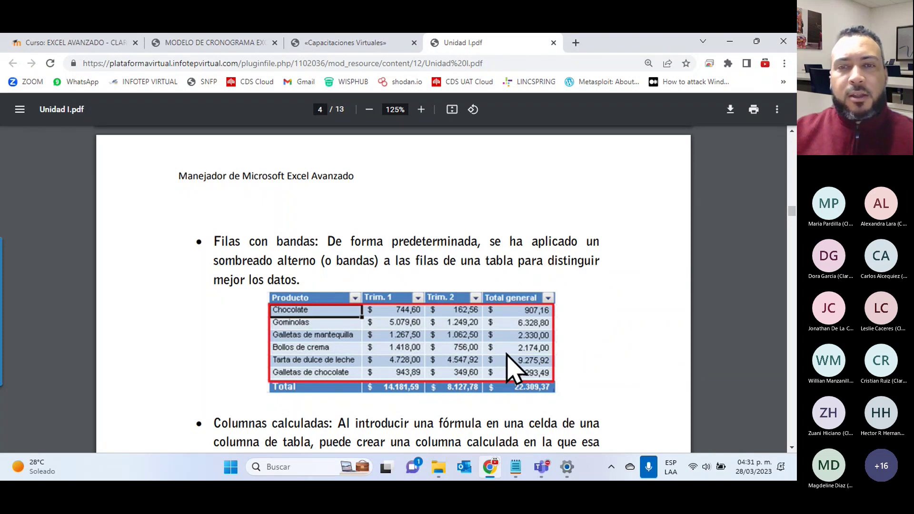
scroll(512, 369, "down", 5)
scroll(512, 369, "down", 5)
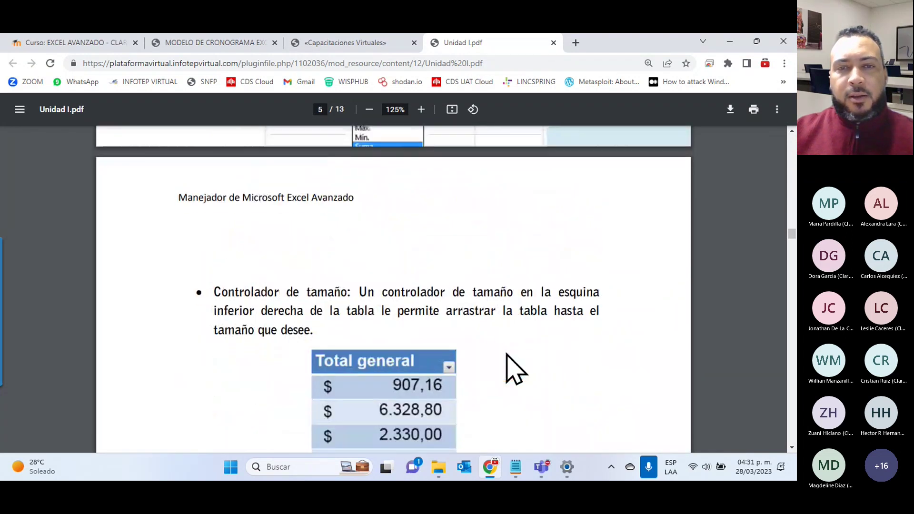
scroll(512, 369, "down", 4)
scroll(512, 369, "down", 4)
scroll(512, 369, "down", 4)
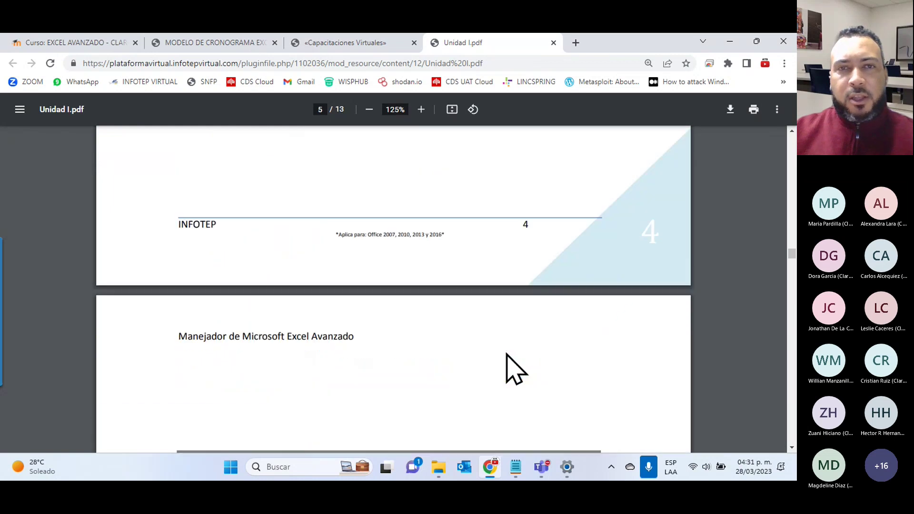
scroll(512, 369, "down", 3)
scroll(512, 369, "down", 1)
scroll(512, 369, "down", 1)
scroll(512, 369, "up", 1)
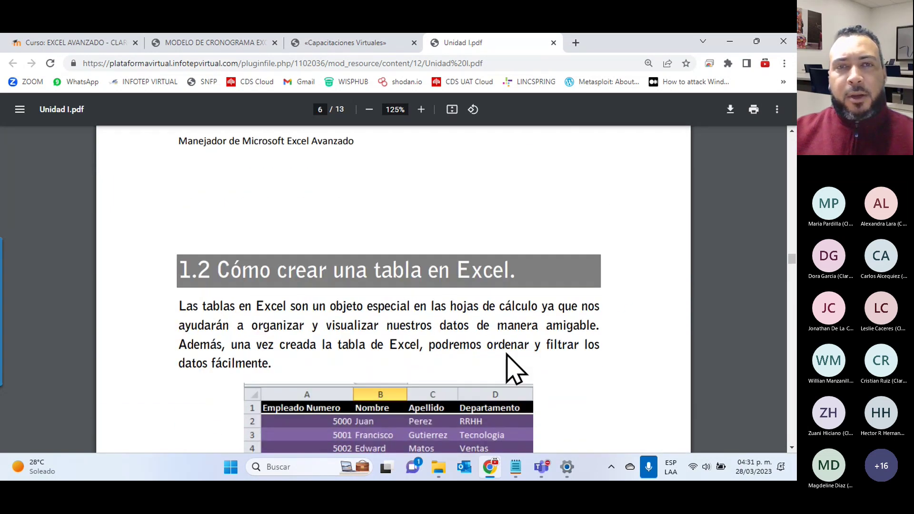
scroll(512, 369, "up", 1)
scroll(512, 370, "down", 1)
scroll(512, 369, "down", 2)
scroll(512, 369, "down", 5)
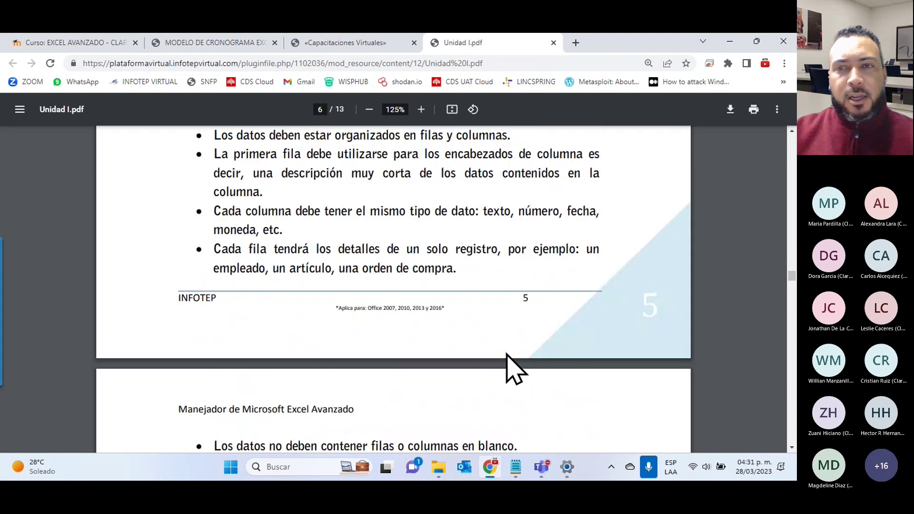
scroll(512, 369, "down", 1)
scroll(512, 369, "up", 3)
scroll(512, 369, "up", 6)
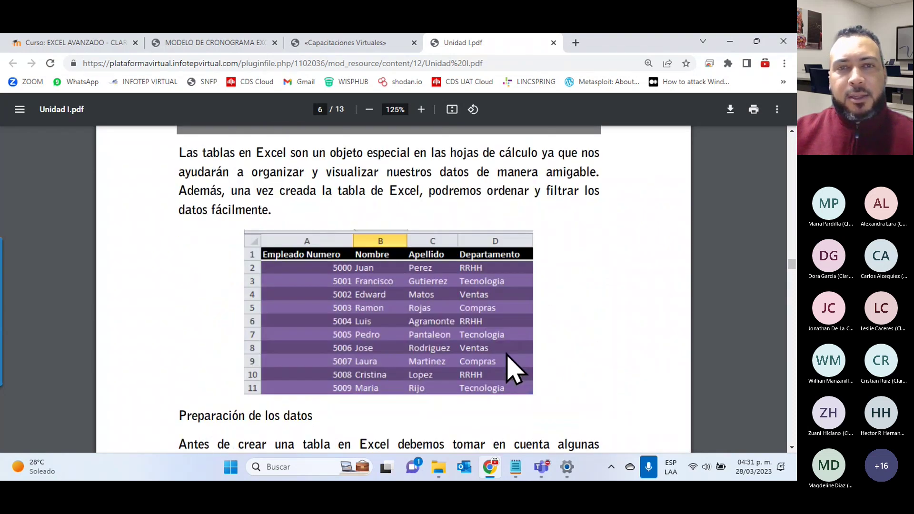
scroll(513, 370, "up", 1)
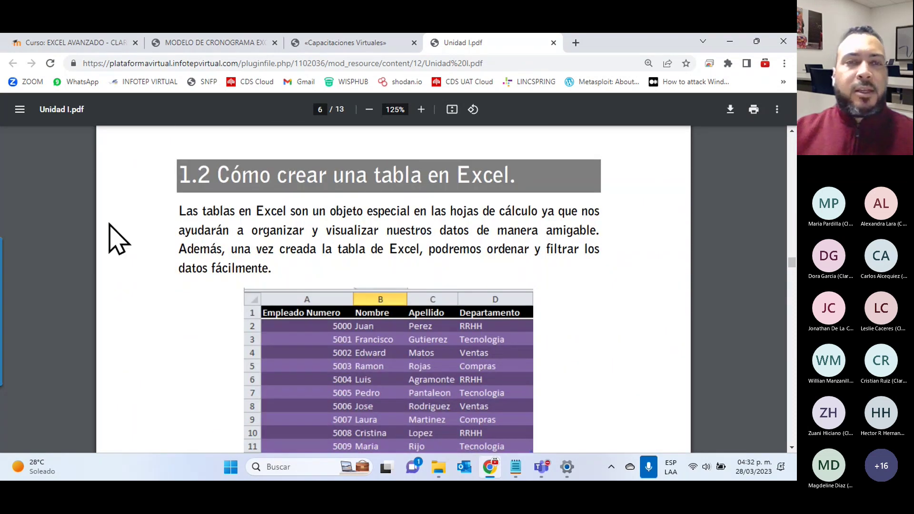
scroll(306, 214, "down", 2)
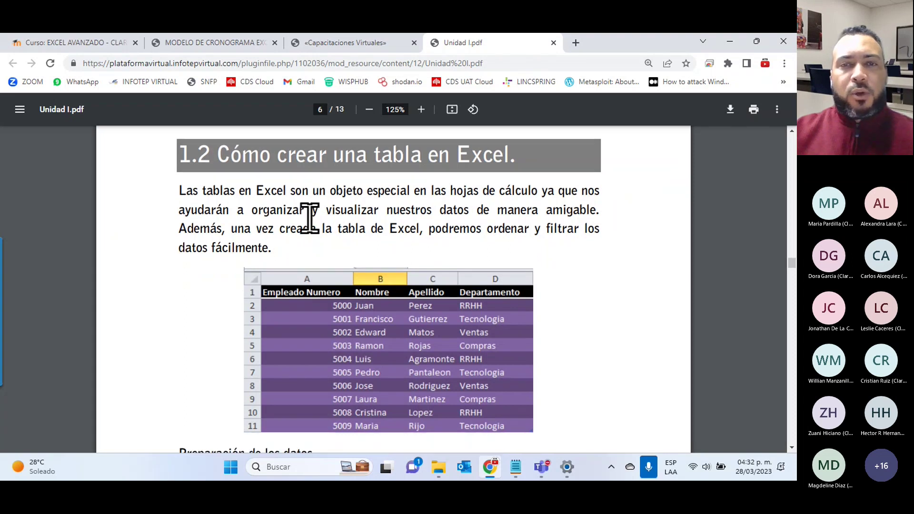
scroll(408, 387, "down", 1)
scroll(413, 387, "down", 5)
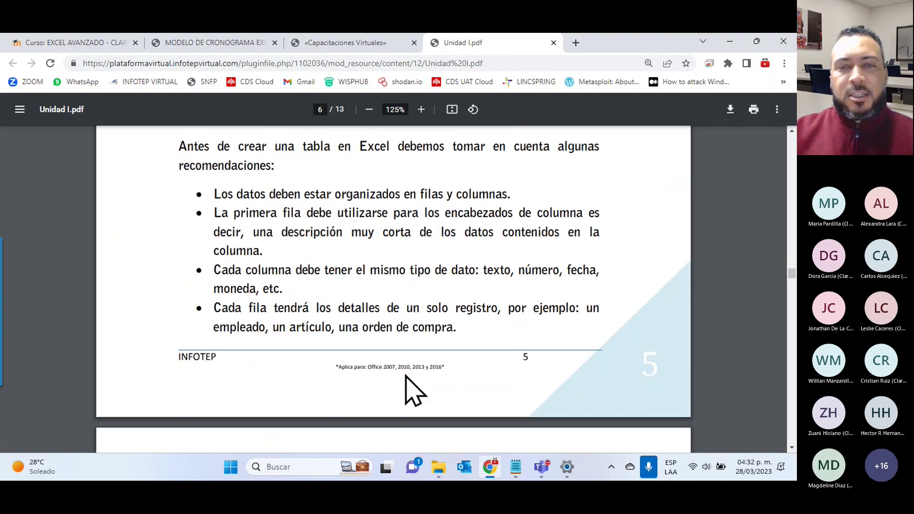
scroll(407, 376, "down", 6)
scroll(408, 376, "down", 2)
scroll(406, 372, "down", 2)
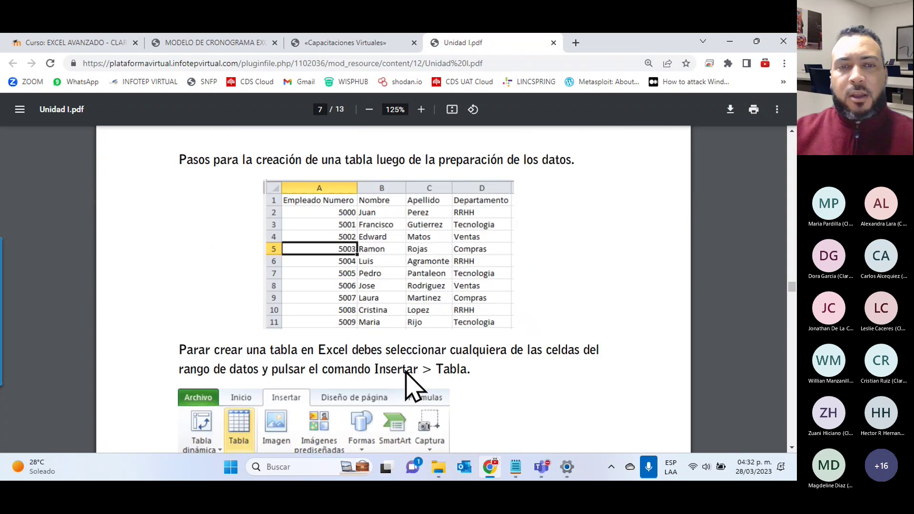
scroll(411, 369, "down", 1)
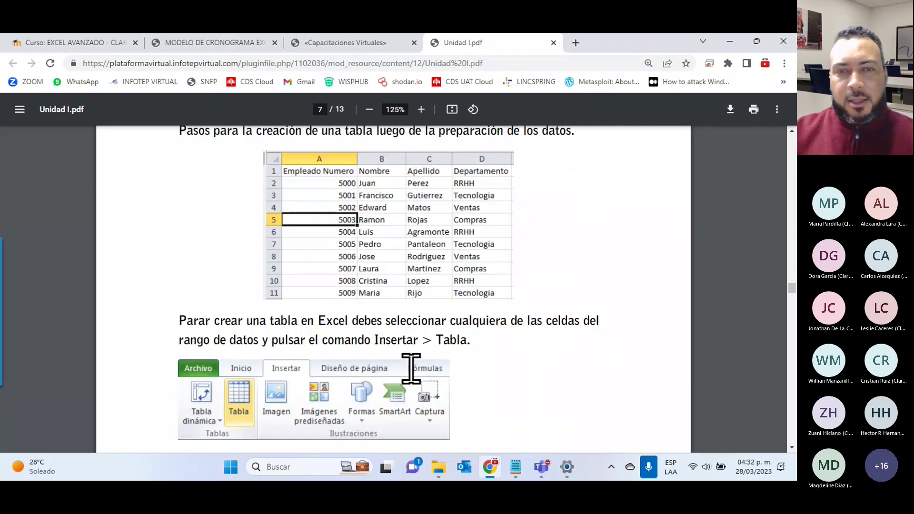
scroll(411, 370, "down", 2)
scroll(411, 369, "down", 5)
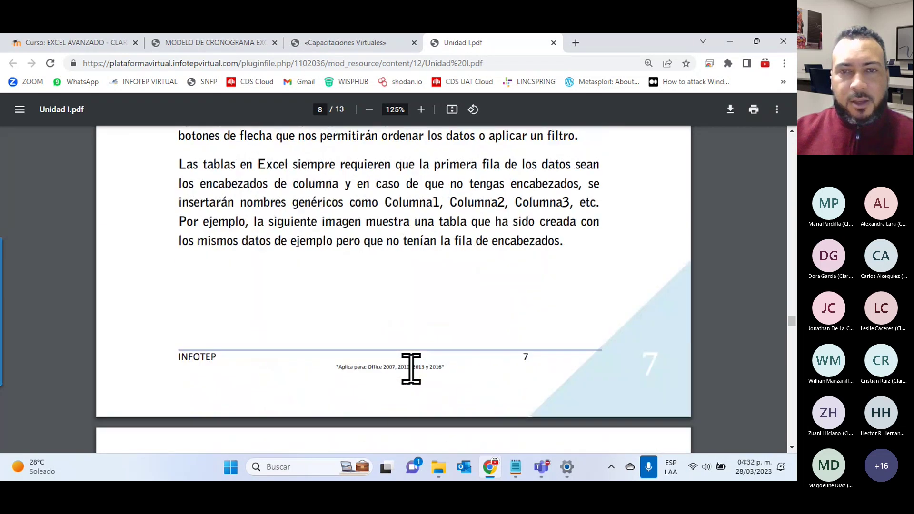
scroll(411, 370, "down", 5)
scroll(411, 369, "down", 3)
scroll(411, 369, "down", 5)
scroll(411, 369, "down", 3)
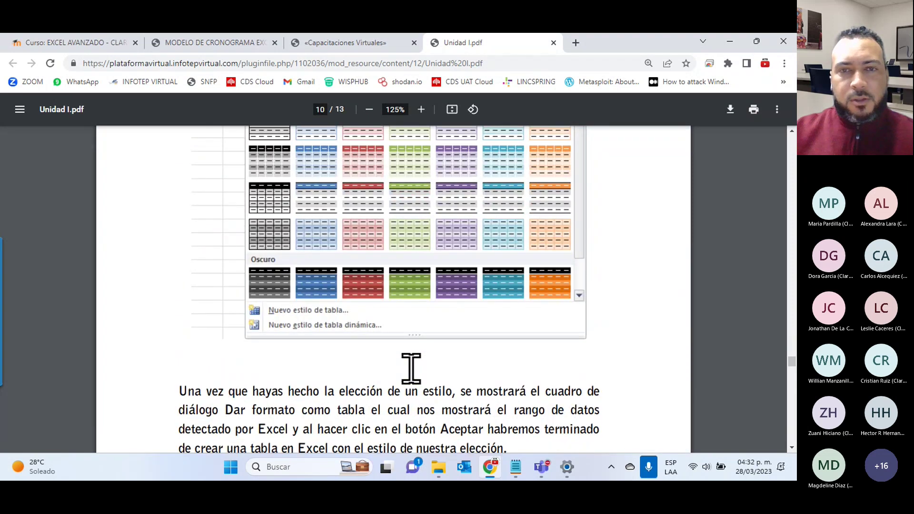
scroll(411, 369, "down", 3)
scroll(411, 369, "down", 3)
scroll(412, 369, "down", 3)
scroll(411, 369, "down", 5)
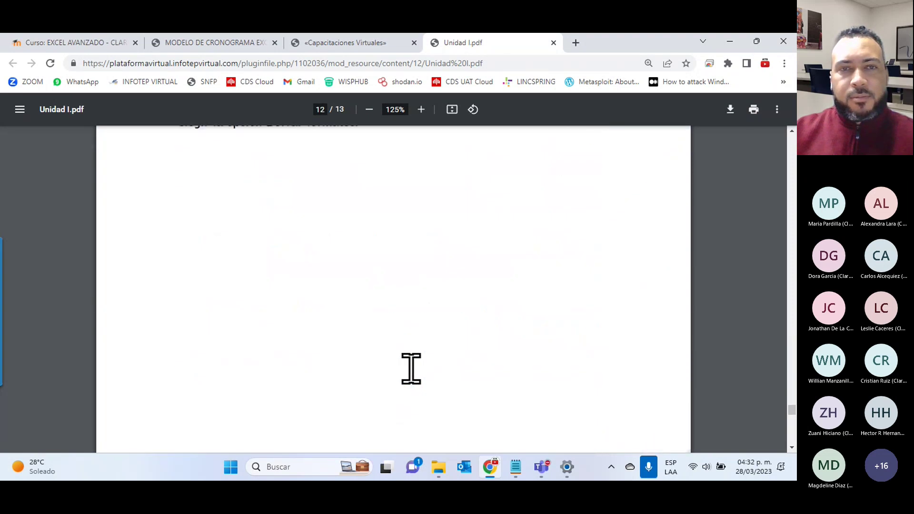
scroll(411, 369, "down", 5)
scroll(411, 369, "down", 5)
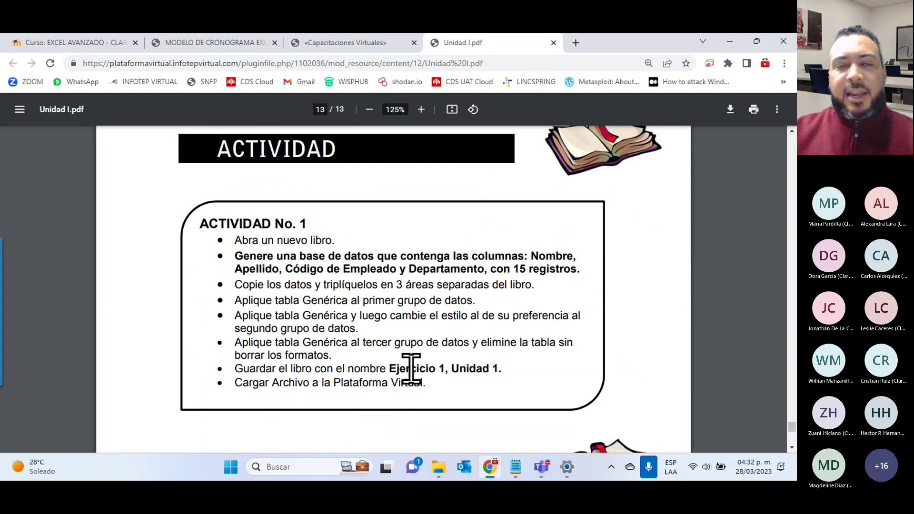
scroll(411, 369, "down", 1)
scroll(411, 369, "up", 3)
scroll(412, 371, "up", 1)
scroll(317, 260, "down", 3)
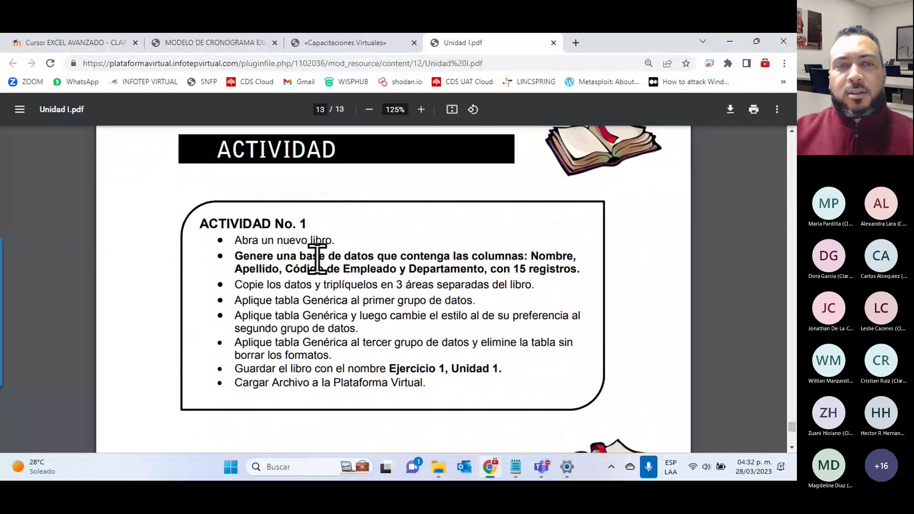
left_click_drag(202, 218, 433, 290)
scroll(381, 285, "down", 3)
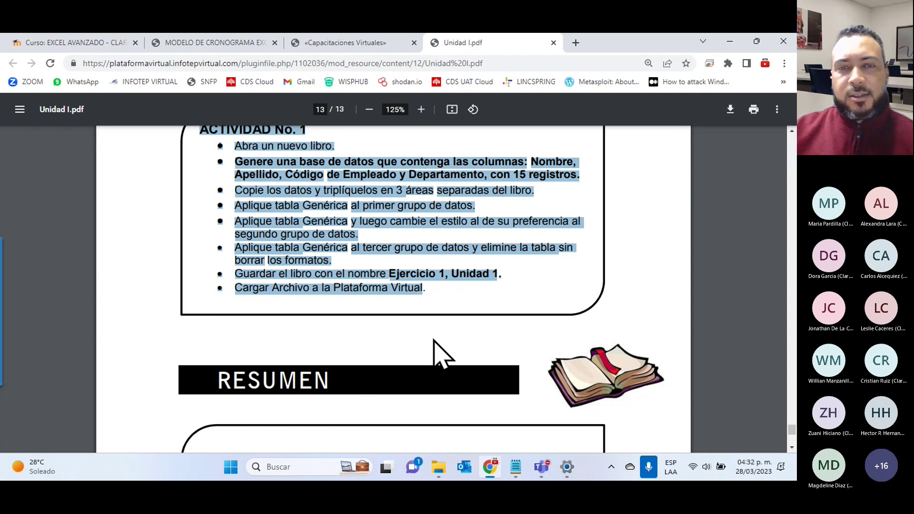
left_click(438, 286)
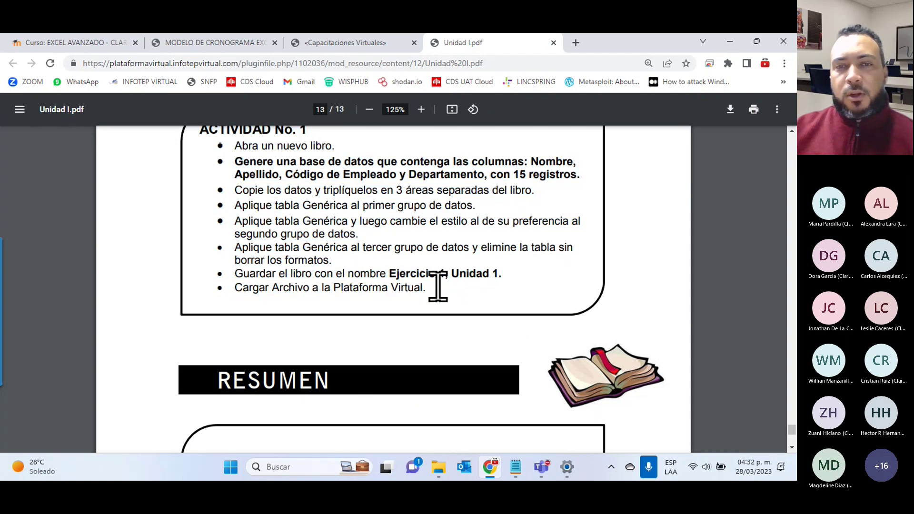
mouse_move(439, 286)
left_mouse_down()
mouse_move(224, 224)
mouse_move(211, 178)
left_mouse_up()
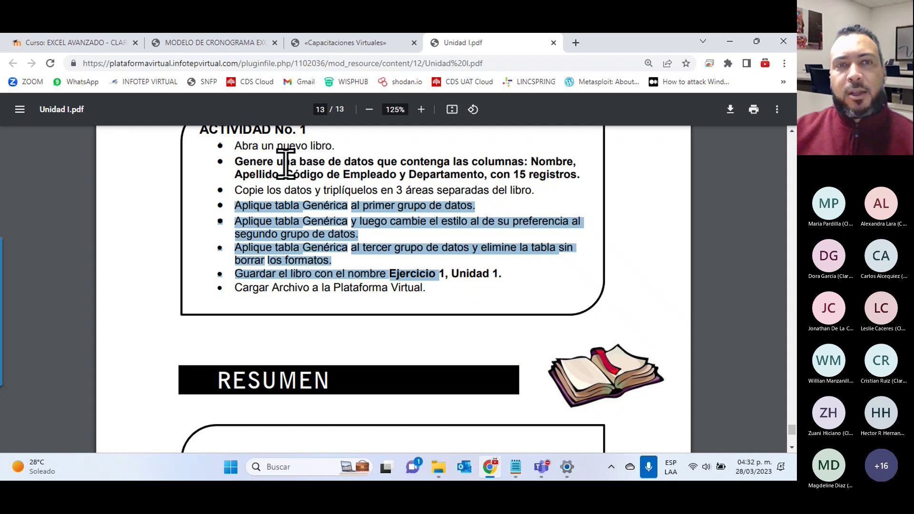
left_click_drag(199, 126, 322, 255)
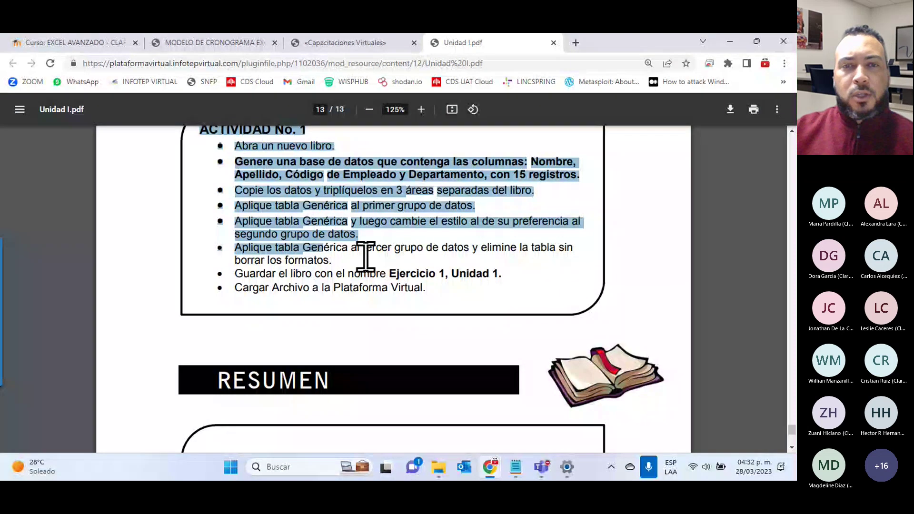
- Close the lesson PDF, download Actividad de la Unidad I.xlsx from the course page, and open it
left_click(554, 43)
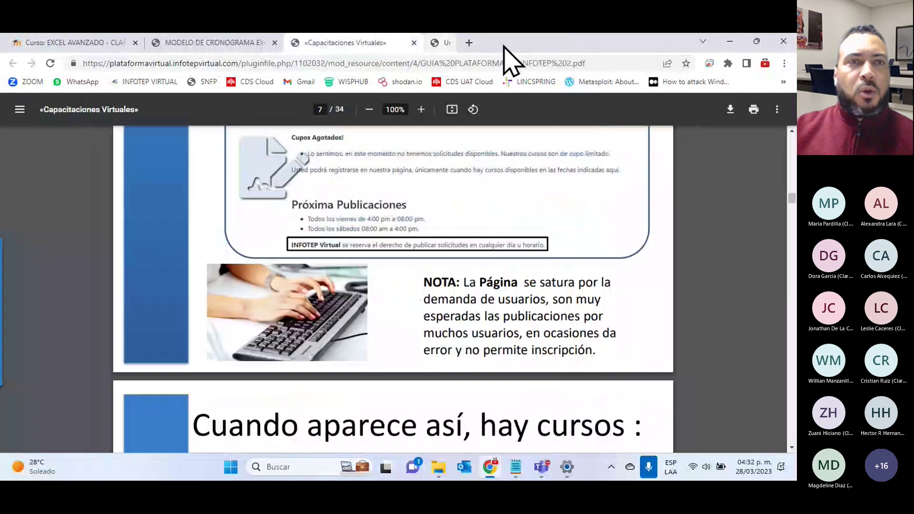
left_click(28, 43)
scroll(247, 272, "down", 1)
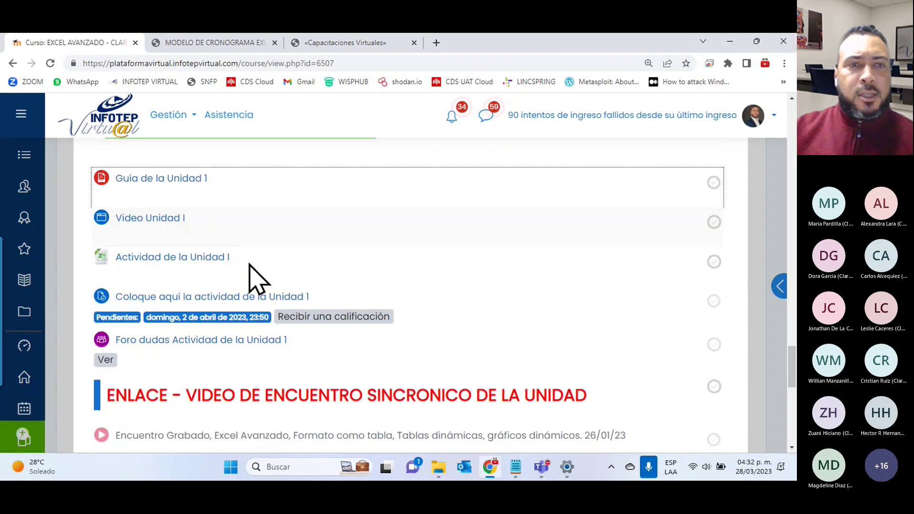
scroll(257, 279, "down", 1)
left_click(155, 195)
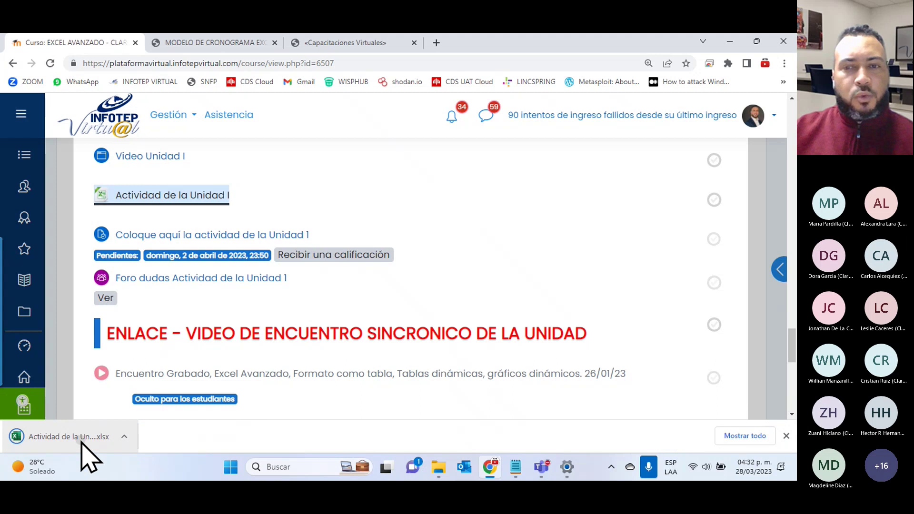
left_click(82, 443)
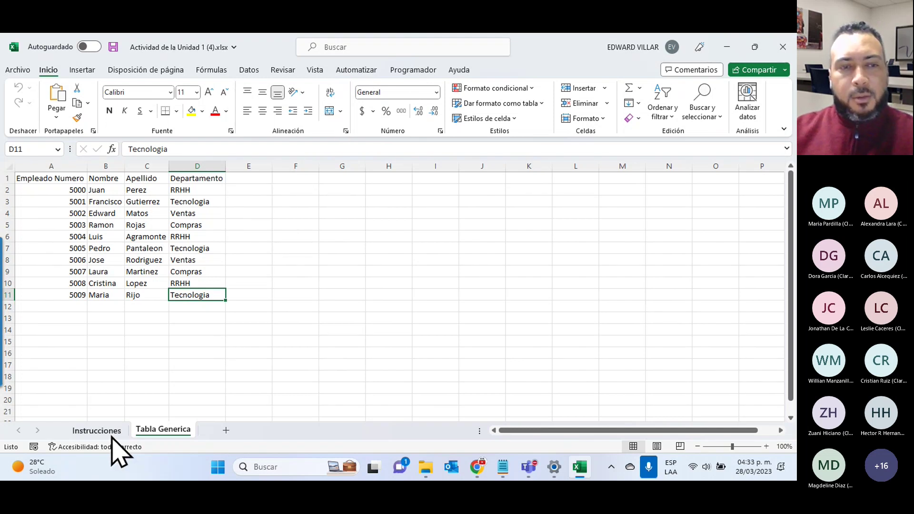
- Read the Instrucciones task list, then select the employee table A1:D11 on Tabla Generica
left_click(97, 431)
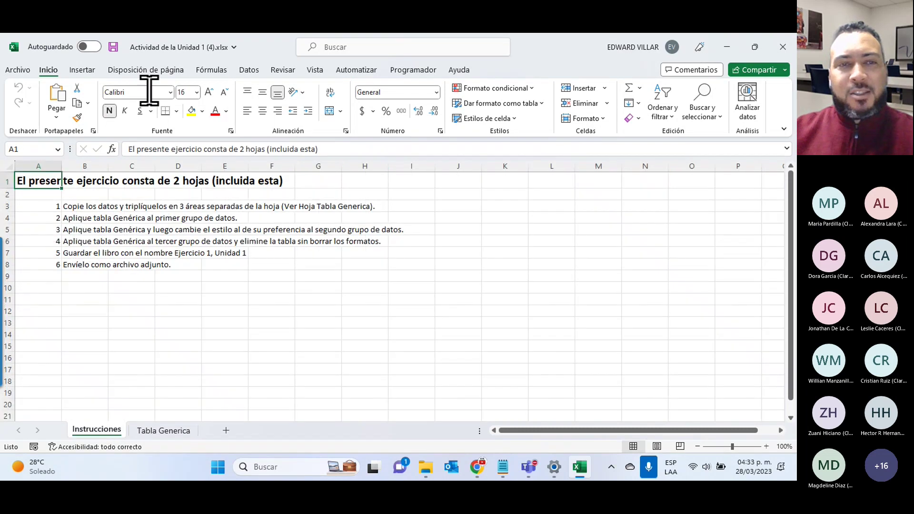
scroll(107, 165, "up", 1)
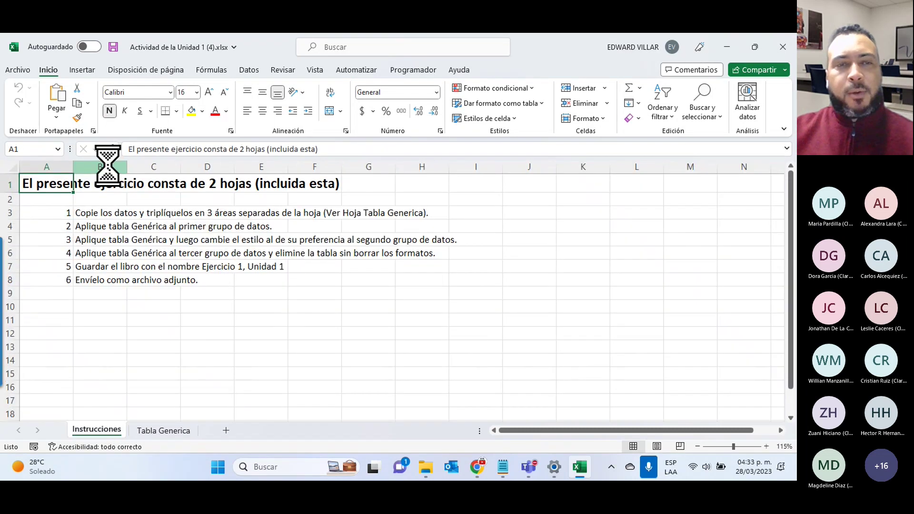
scroll(107, 153, "up", 1)
scroll(108, 151, "up", 1)
scroll(112, 151, "up", 1)
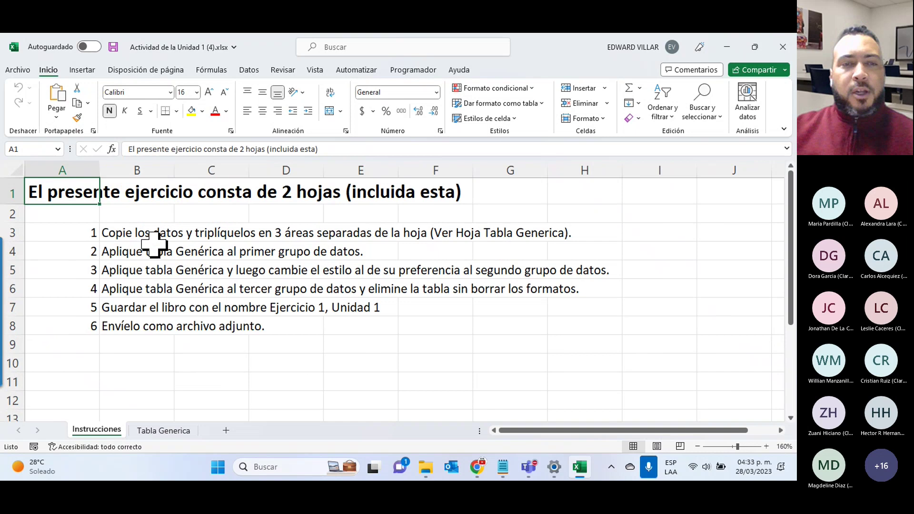
left_click(164, 431)
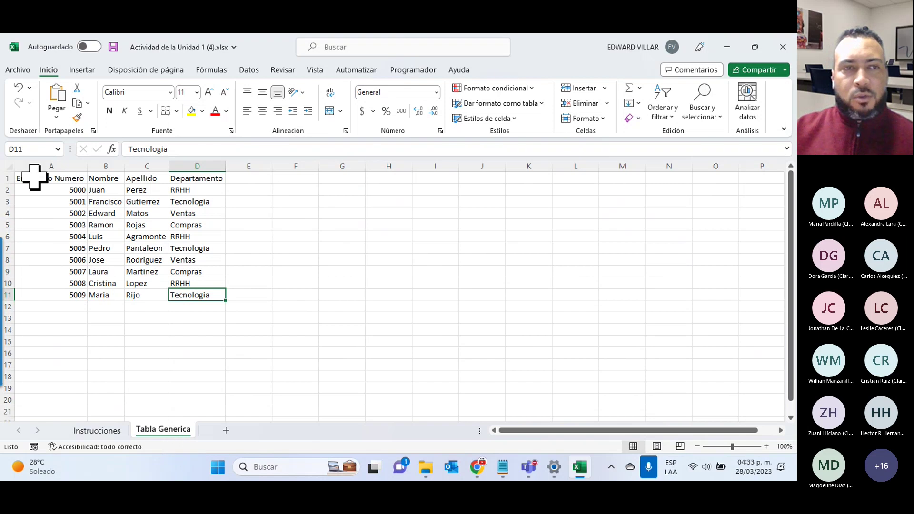
left_click_drag(41, 182, 188, 297)
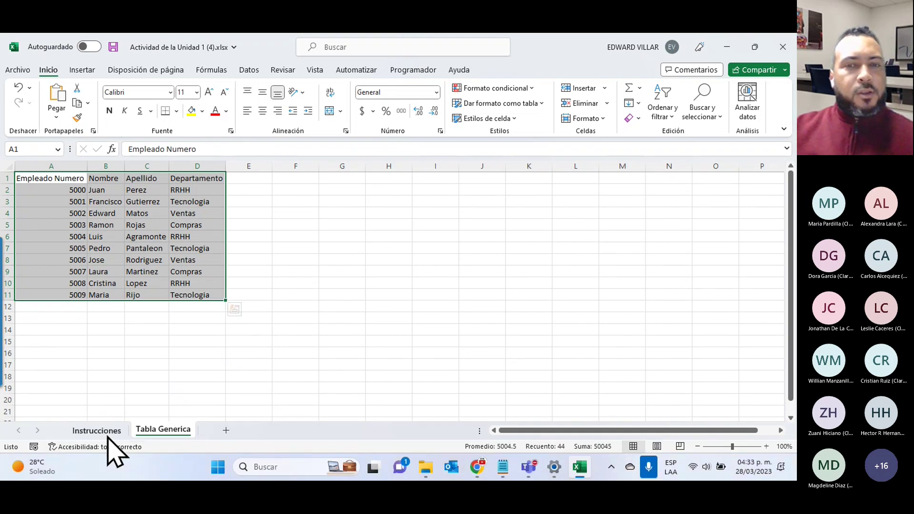
left_click(96, 430)
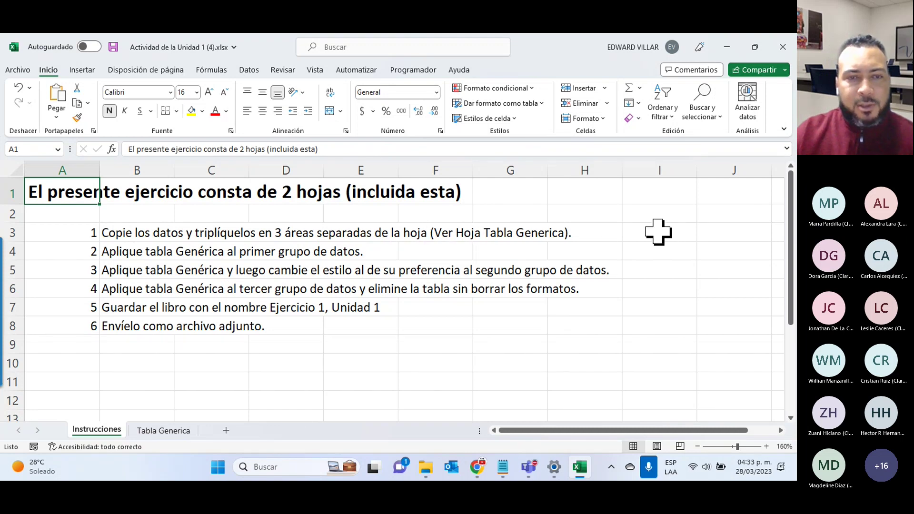
left_click(174, 431)
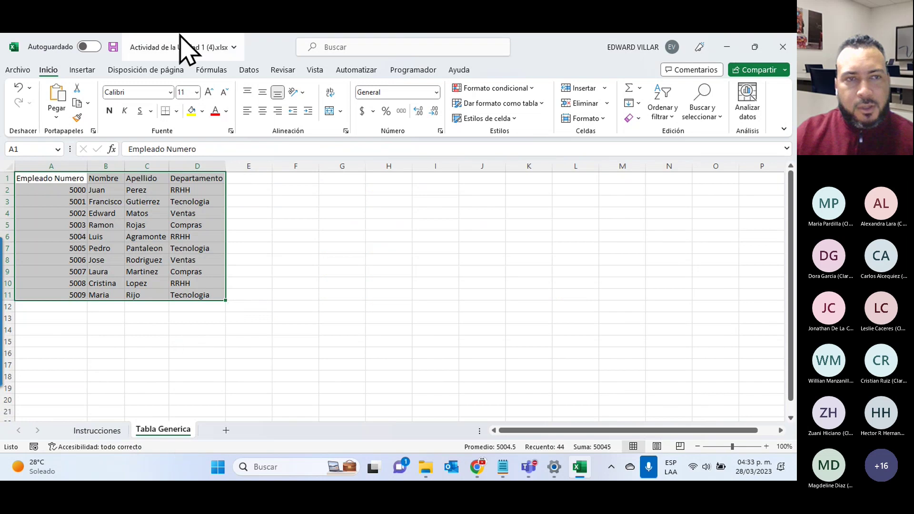
- Copy the employee table A1:D11 and paste it starting at cell F1
right_click(59, 196)
left_click(114, 126)
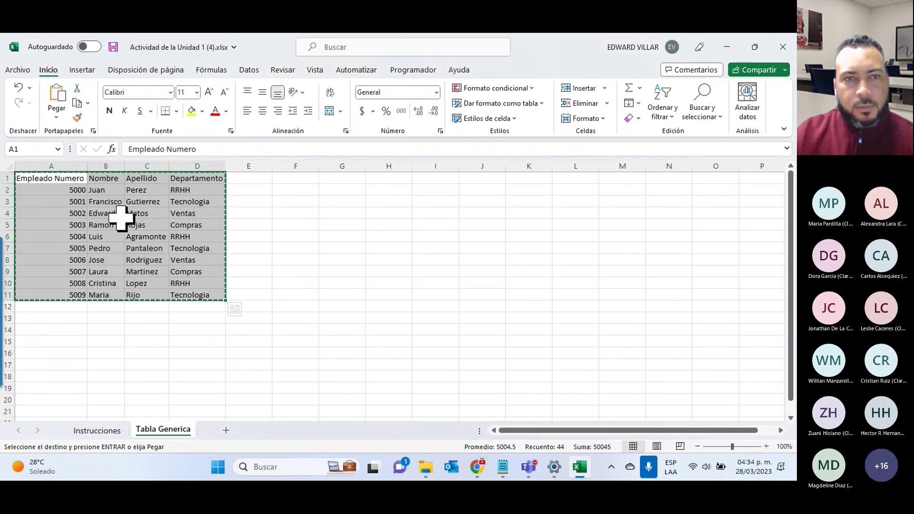
right_click(205, 239)
left_click(234, 126)
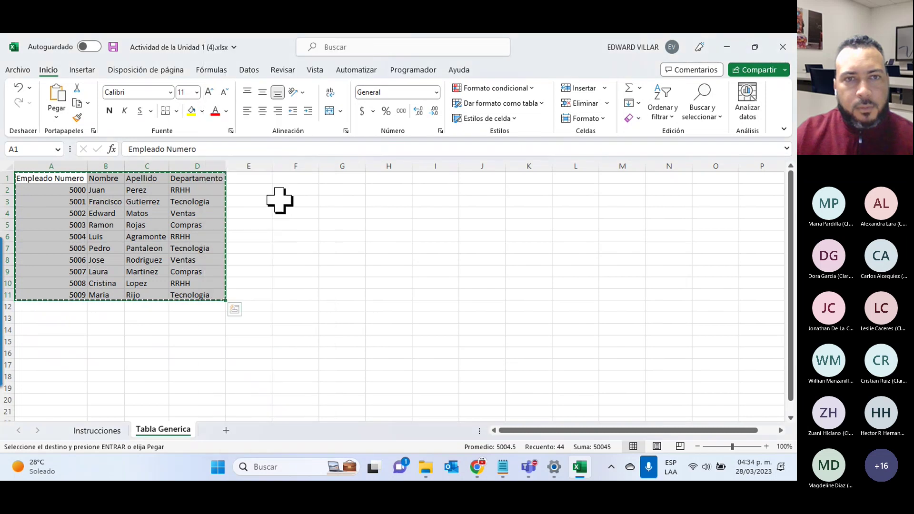
left_click(302, 180)
right_click(304, 180)
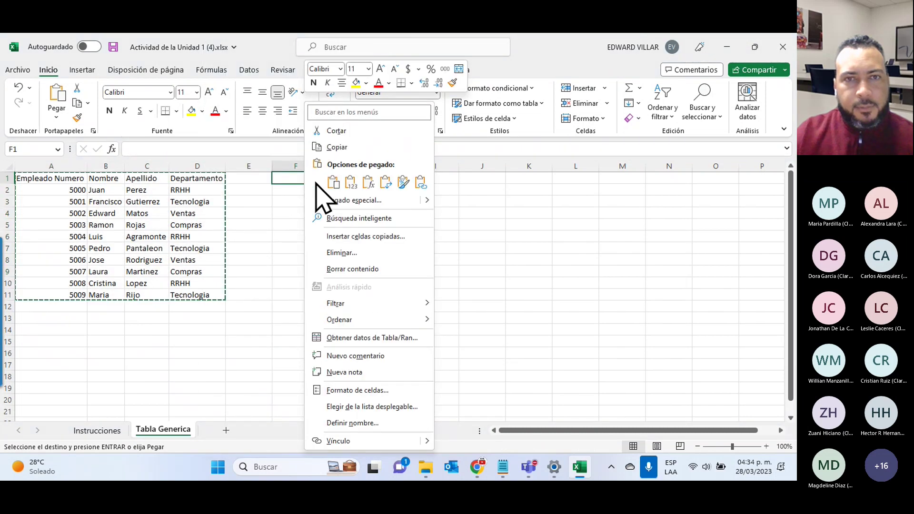
left_click(333, 182)
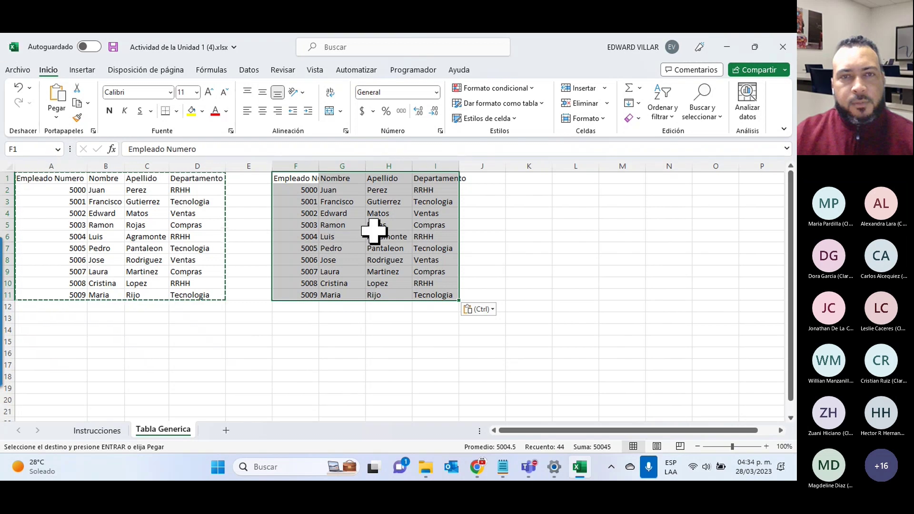
- Auto-fit columns F, G and H and widen column I so Departamento fits
double_click(320, 164)
double_click(392, 165)
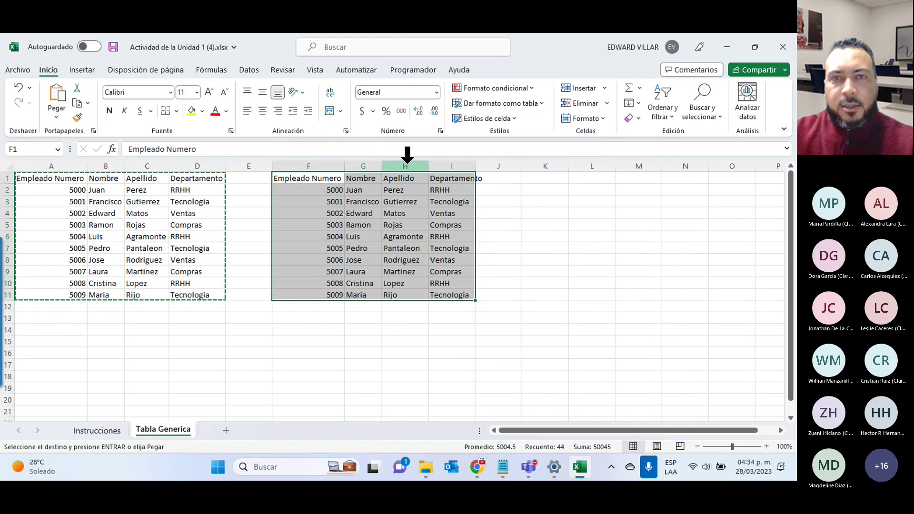
double_click(426, 169)
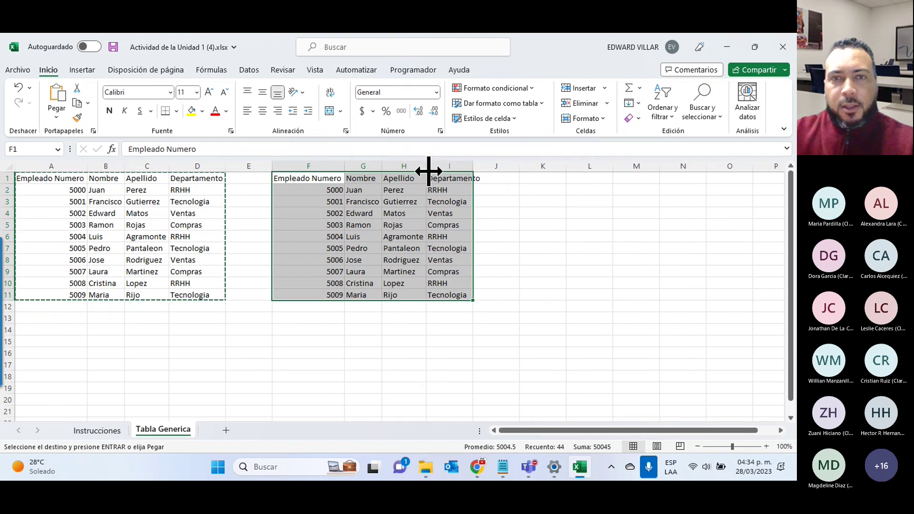
left_click_drag(473, 167, 498, 169)
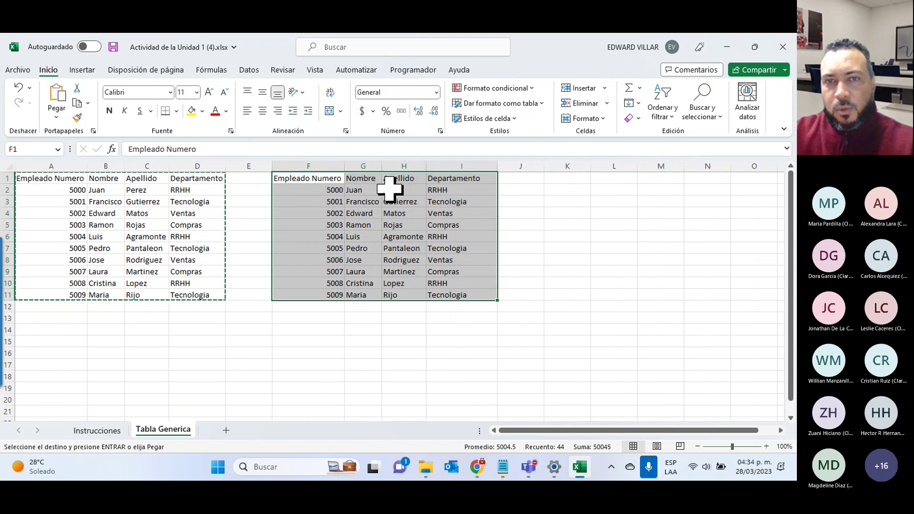
left_click_drag(497, 168, 488, 168)
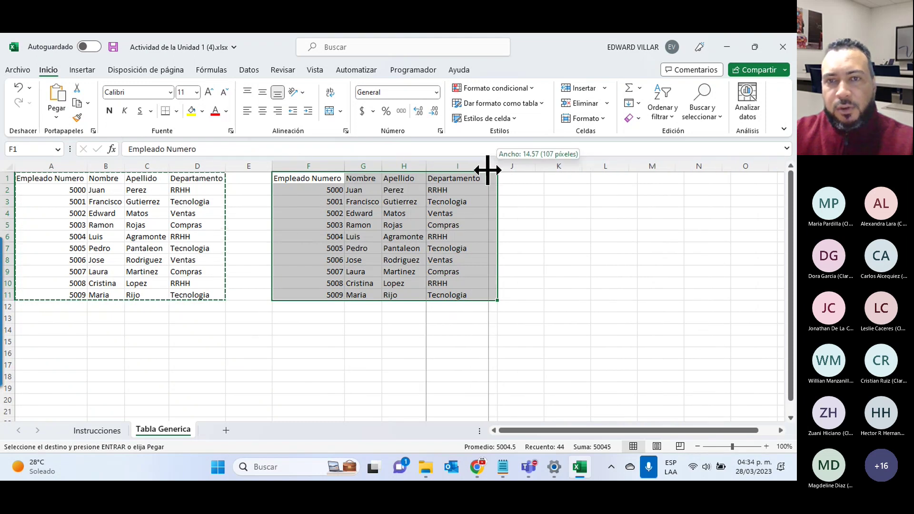
left_click(229, 370)
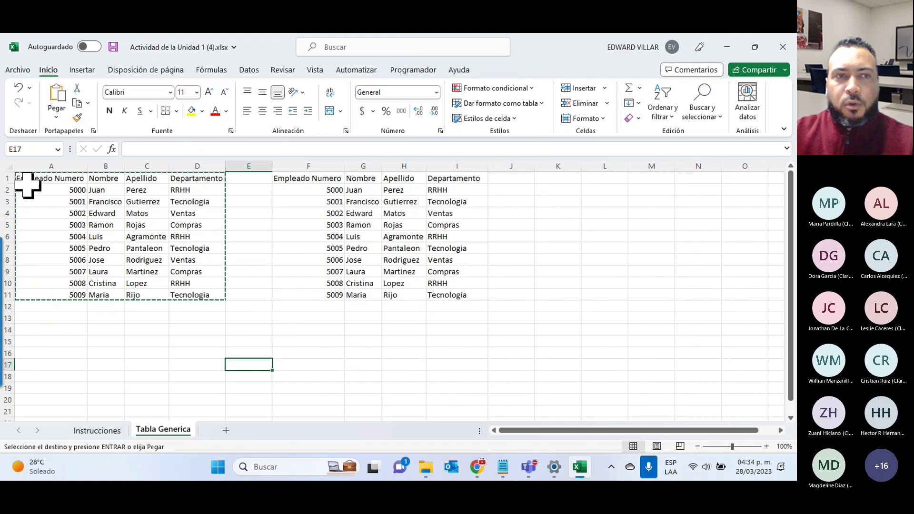
- Copy A1:D11 and paste it at K1 with the Keep Source Column Widths option
left_click_drag(27, 180, 200, 291)
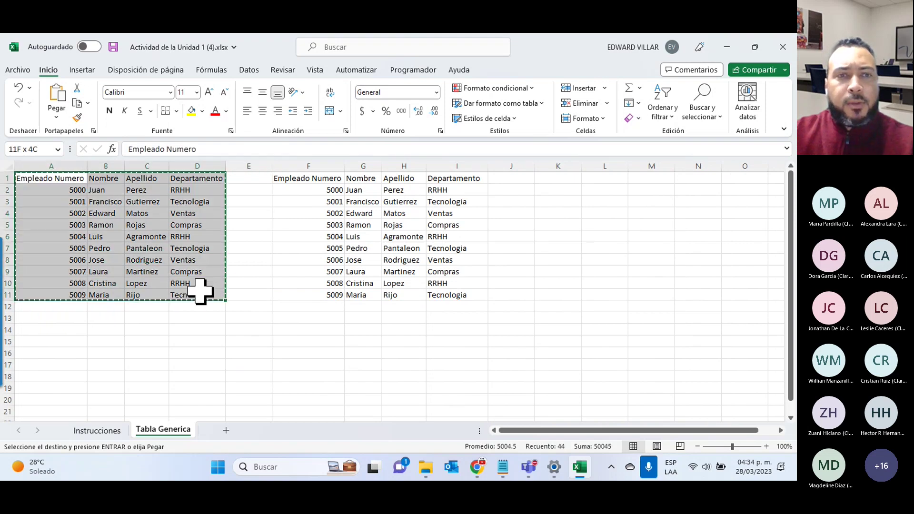
right_click(179, 245)
left_click(197, 132)
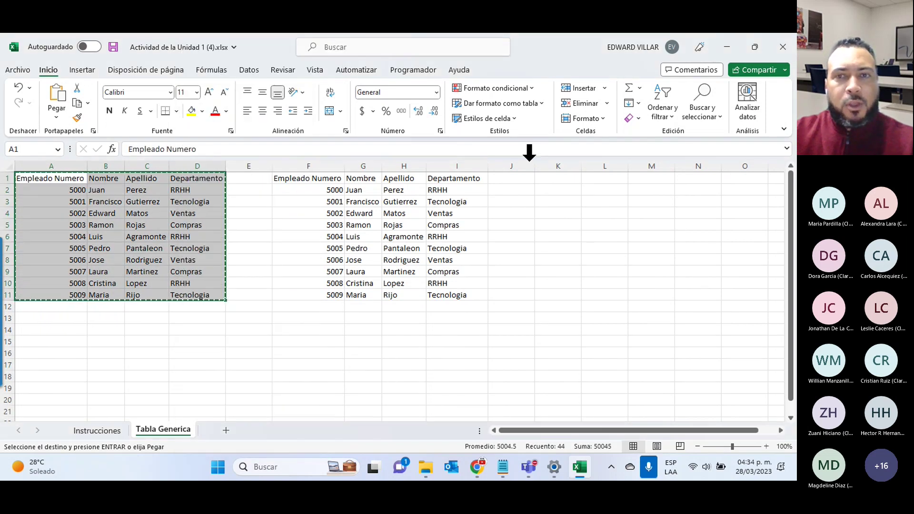
left_click(558, 178)
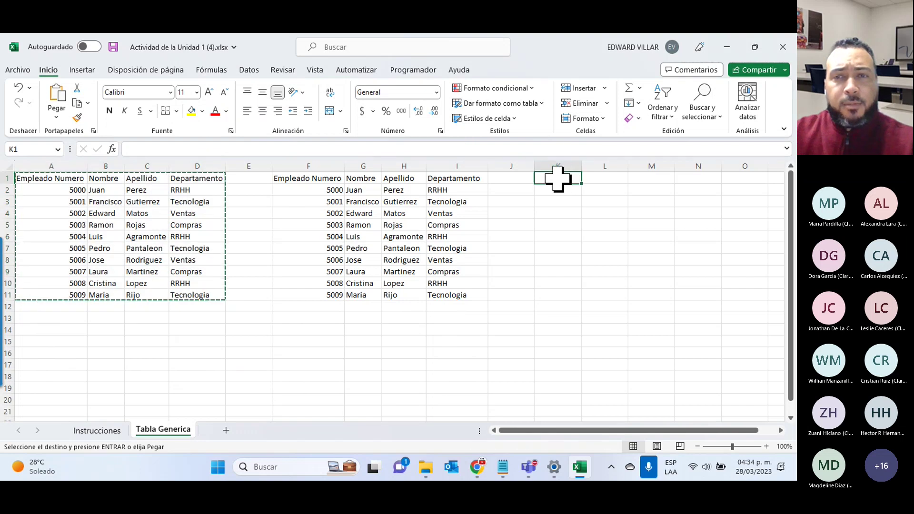
right_click(559, 178)
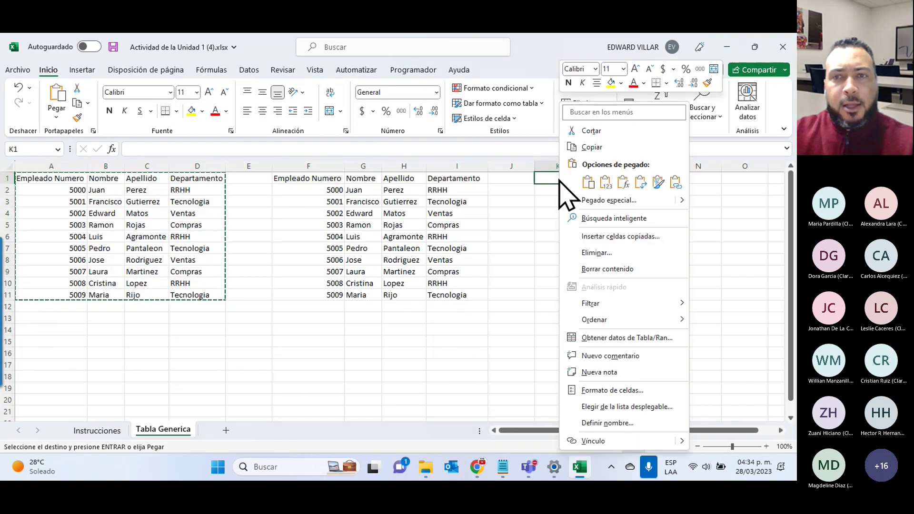
left_click(581, 201)
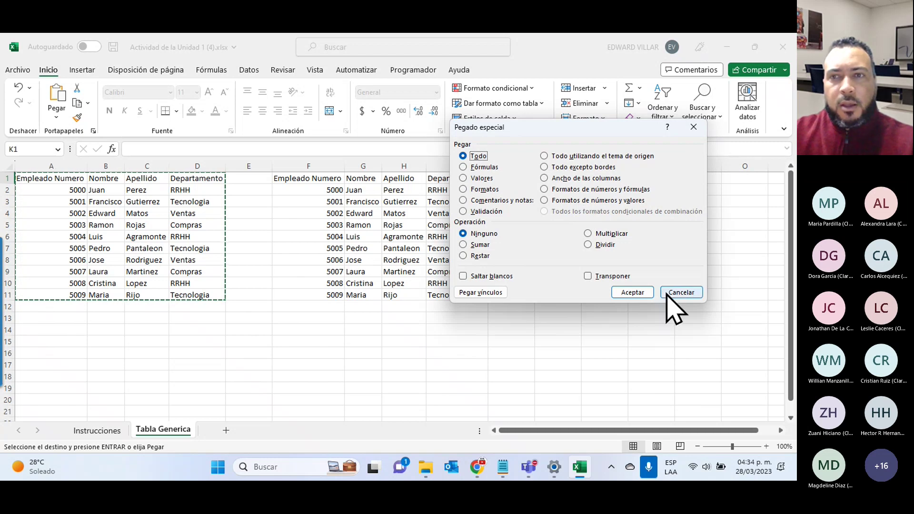
left_click(681, 292)
key("shift+F10")
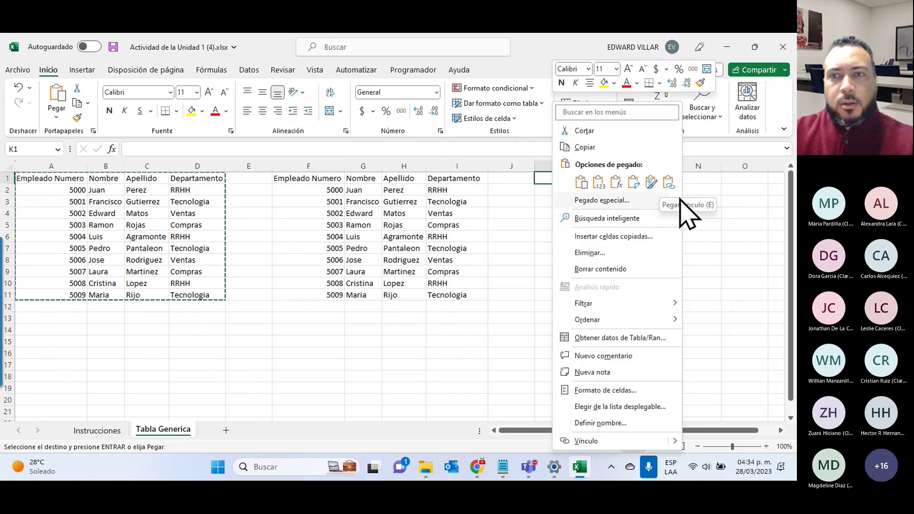
mouse_move(731, 325)
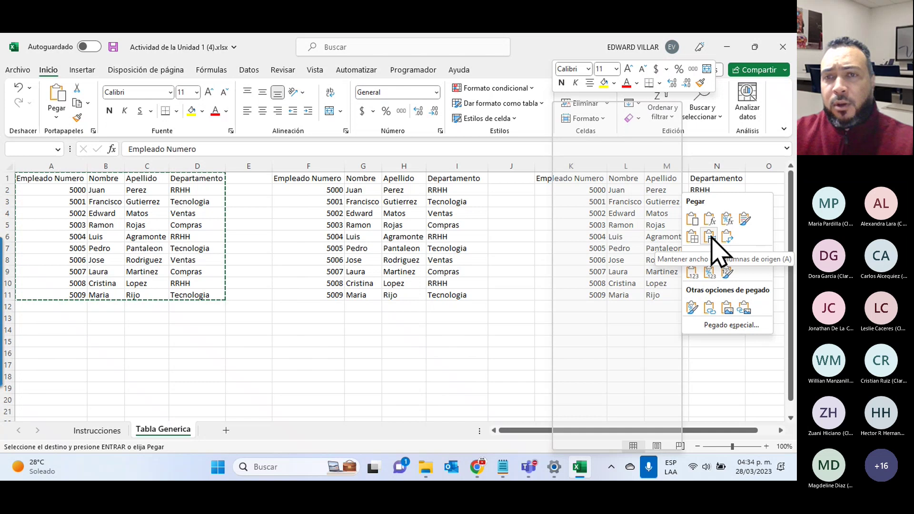
left_click(710, 236)
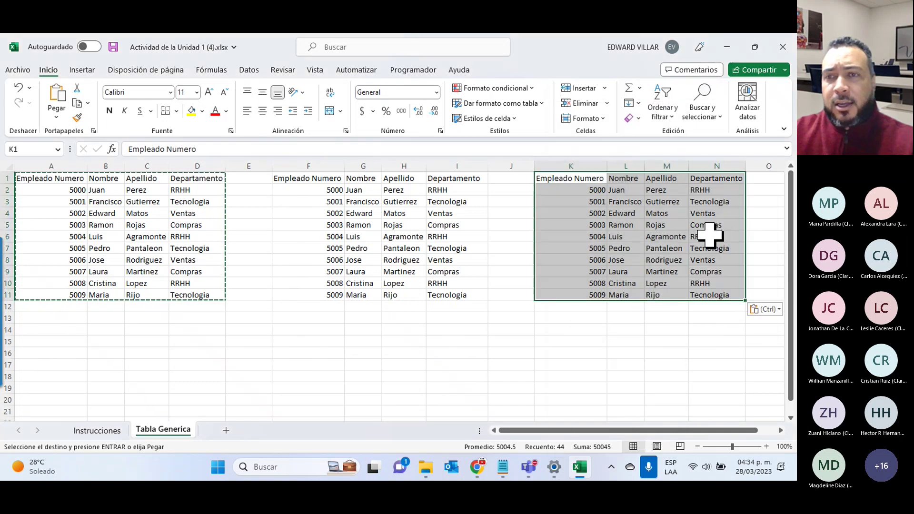
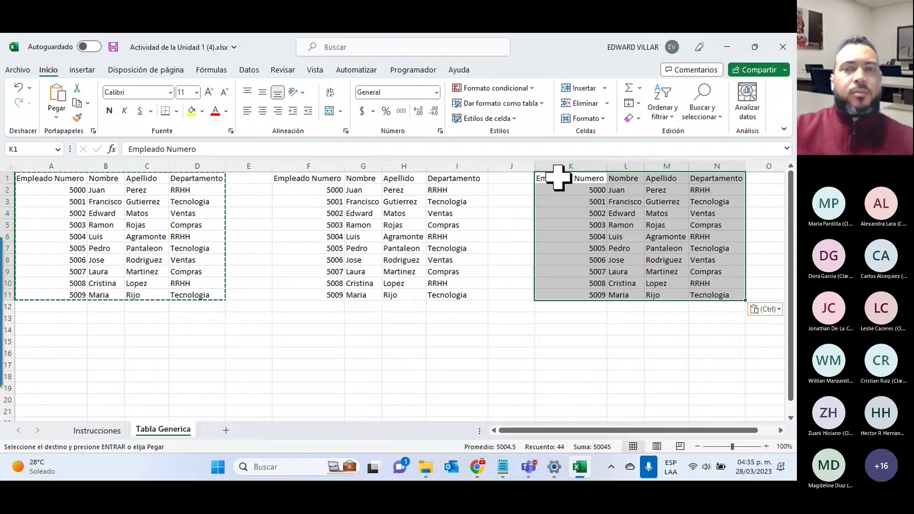
- Check the Instrucciones sheet, then select A1:D11 on Tabla Generica and open the table styles
left_click(93, 430)
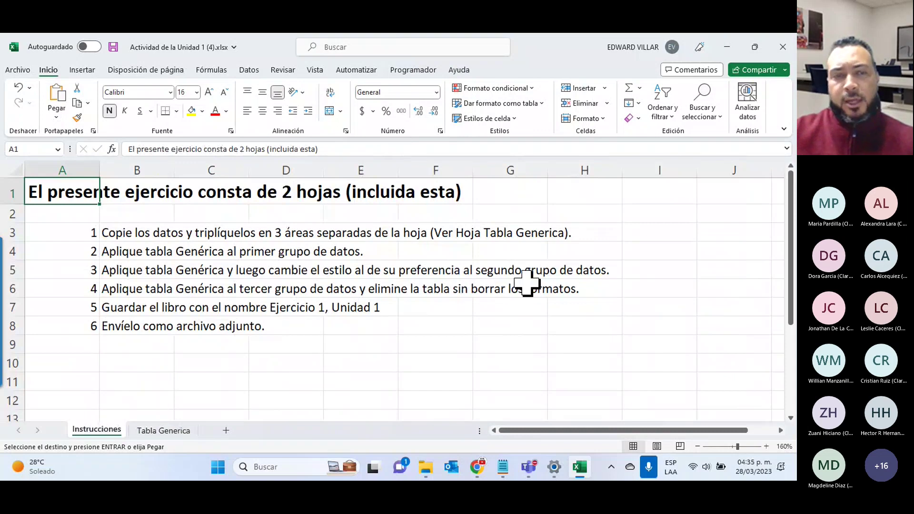
left_click(182, 431)
left_click(30, 179)
left_click_drag(30, 179, 203, 293)
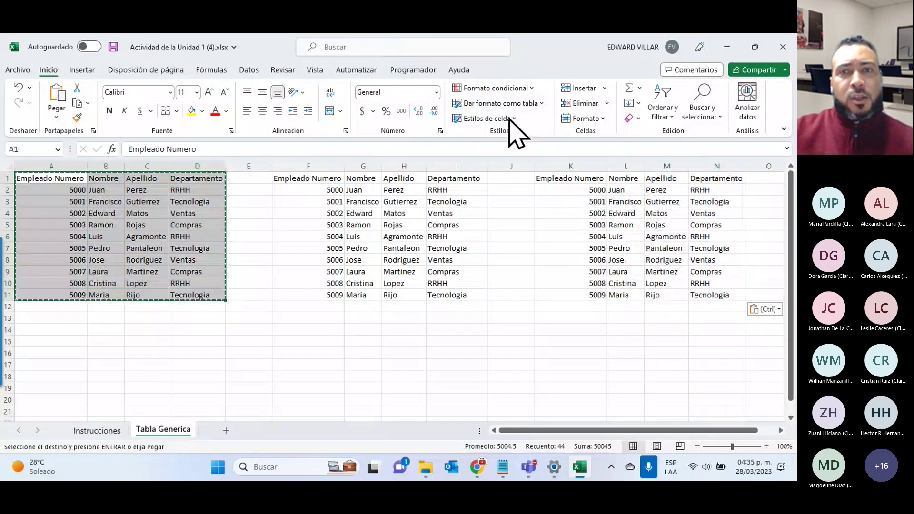
left_click(543, 104)
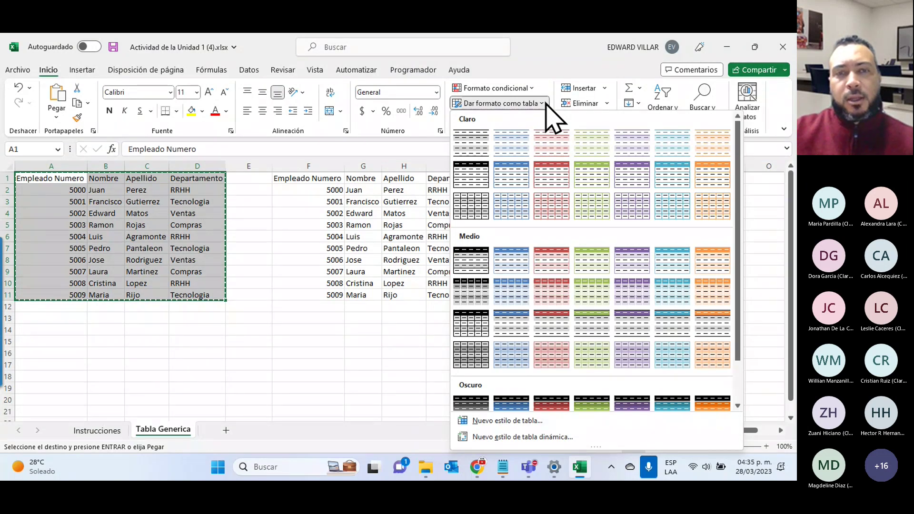
- Pick a table style but cancel the Crear tabla dialog, then scroll back to the sheet top
left_click(548, 179)
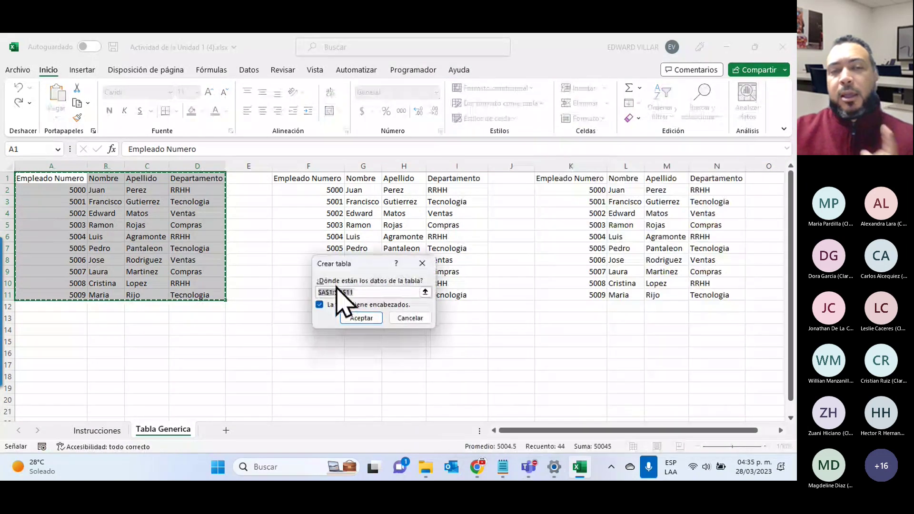
left_click(409, 318)
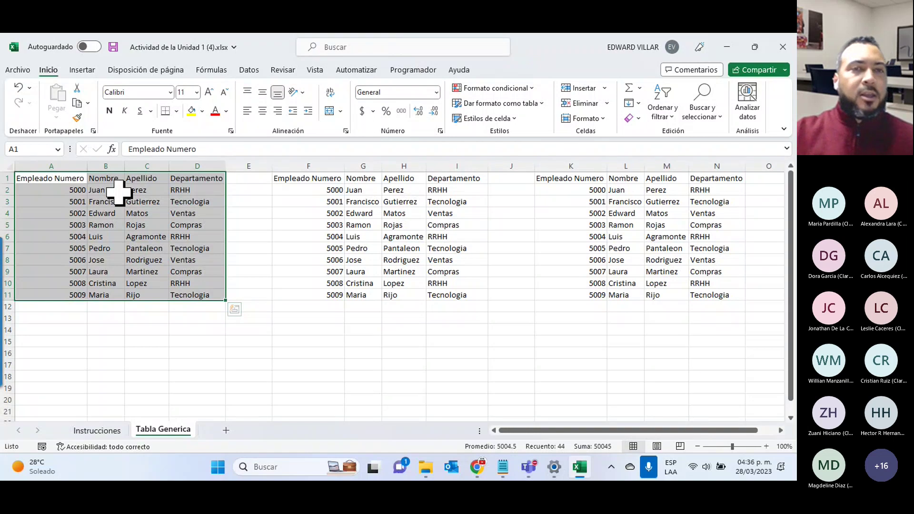
left_click(119, 202)
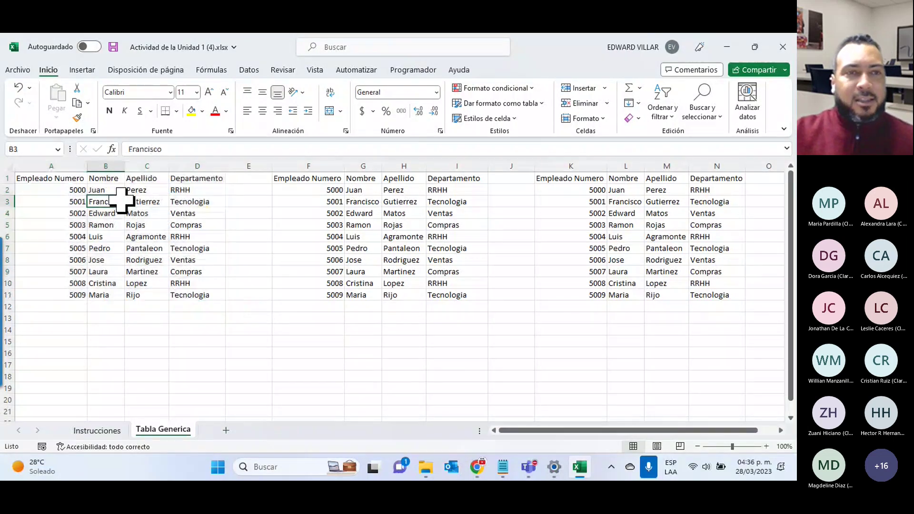
left_click_drag(105, 178, 160, 83)
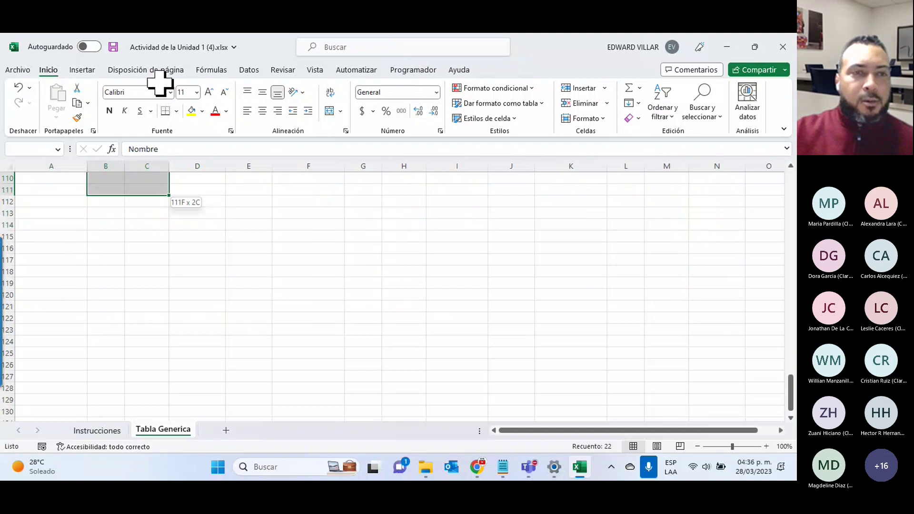
left_click_drag(159, 83, 133, 40)
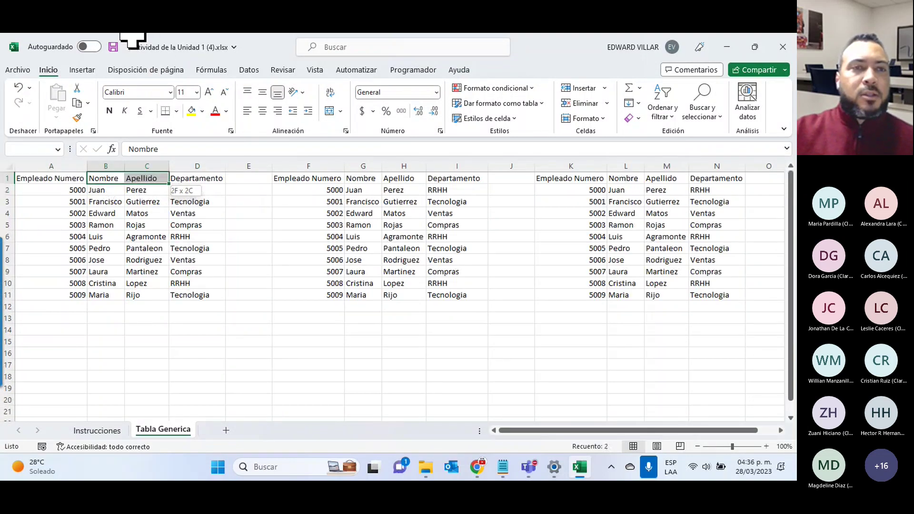
- Select cells B4, A4 and C4 in the still-plain first employee block
left_click(102, 212)
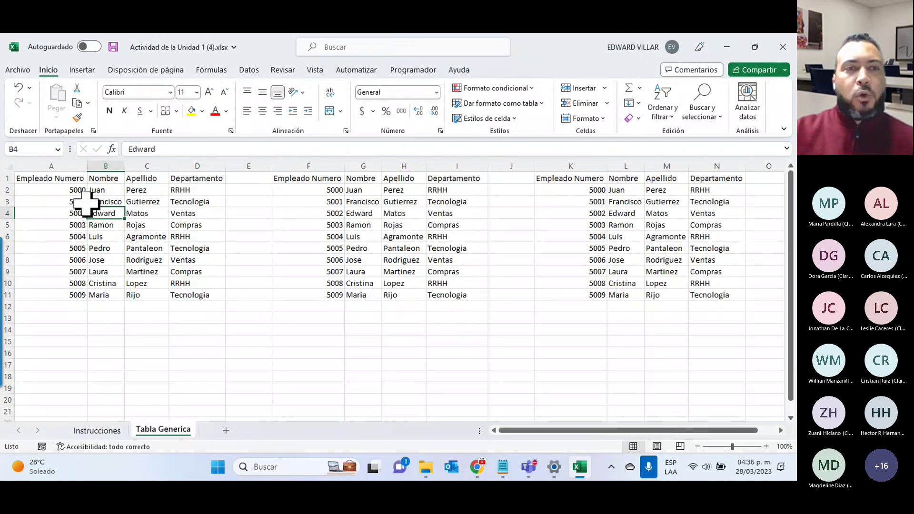
left_click(61, 213)
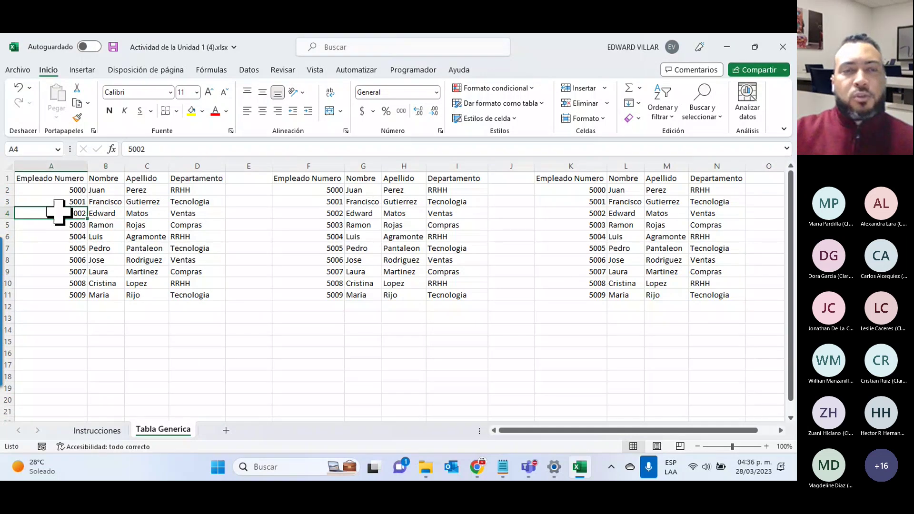
left_click(147, 213)
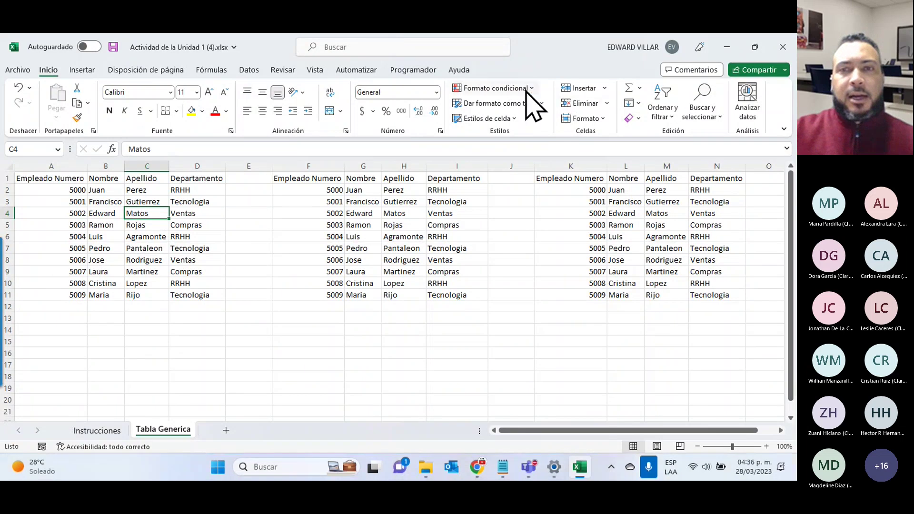
- Format A1:D11 as a table with a red style and headers, then deselect it
left_click(542, 103)
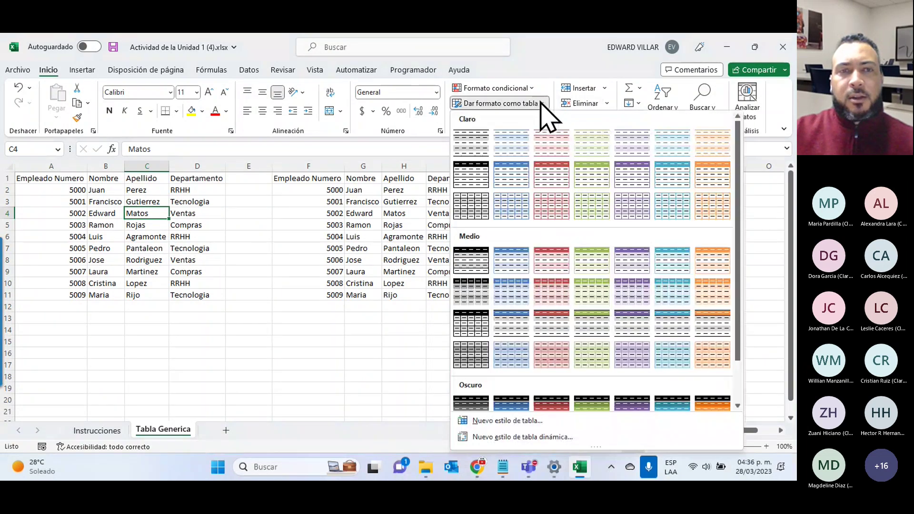
left_click(547, 173)
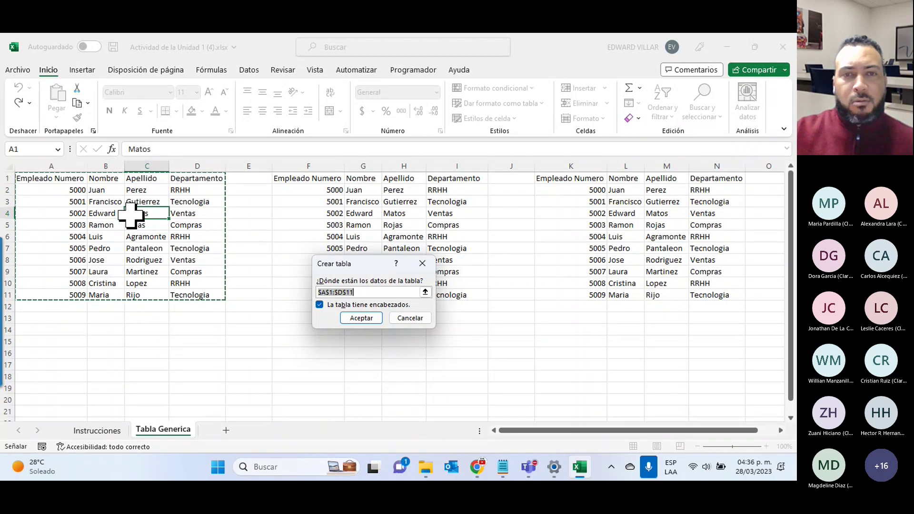
left_click(360, 319)
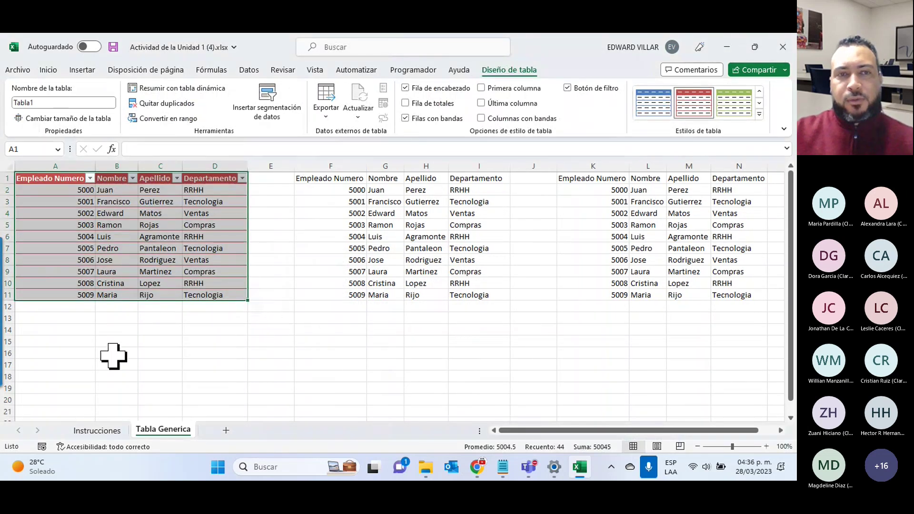
left_click(100, 327)
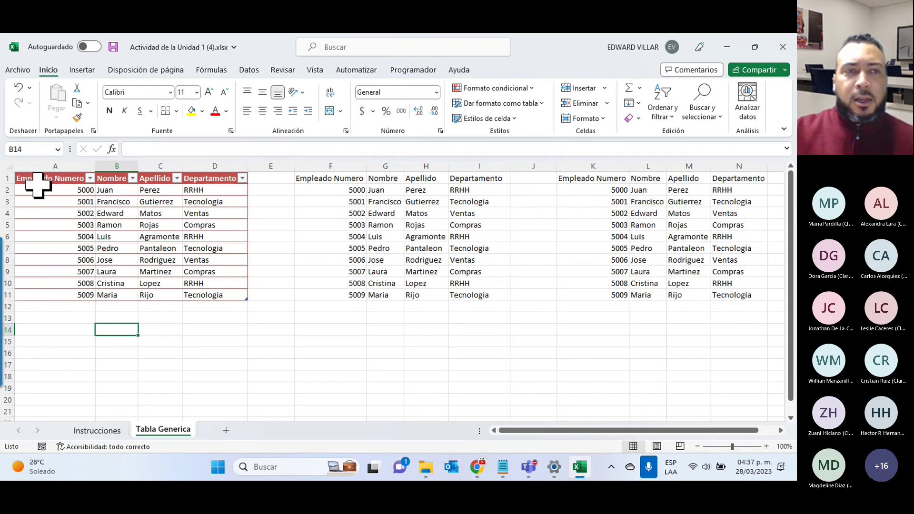
left_click_drag(38, 182, 232, 302)
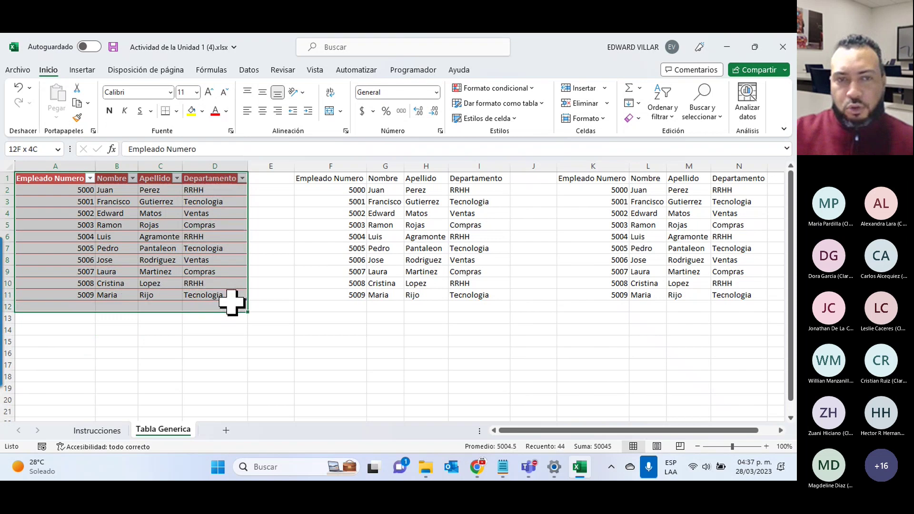
left_click(286, 376)
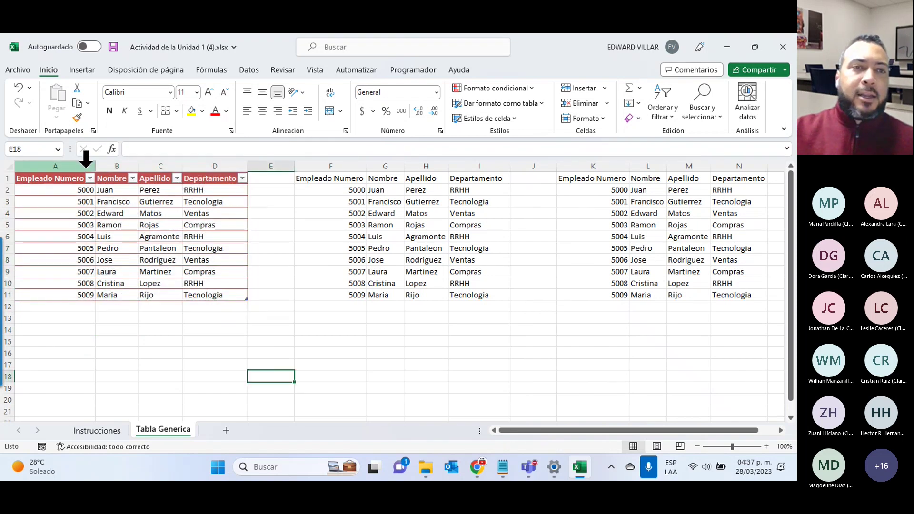
left_click(243, 179)
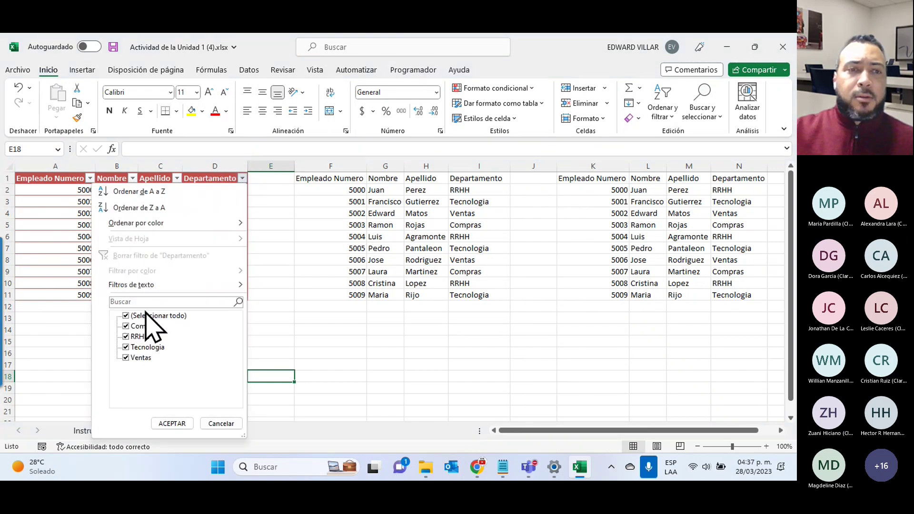
left_click(148, 315)
left_click(126, 327)
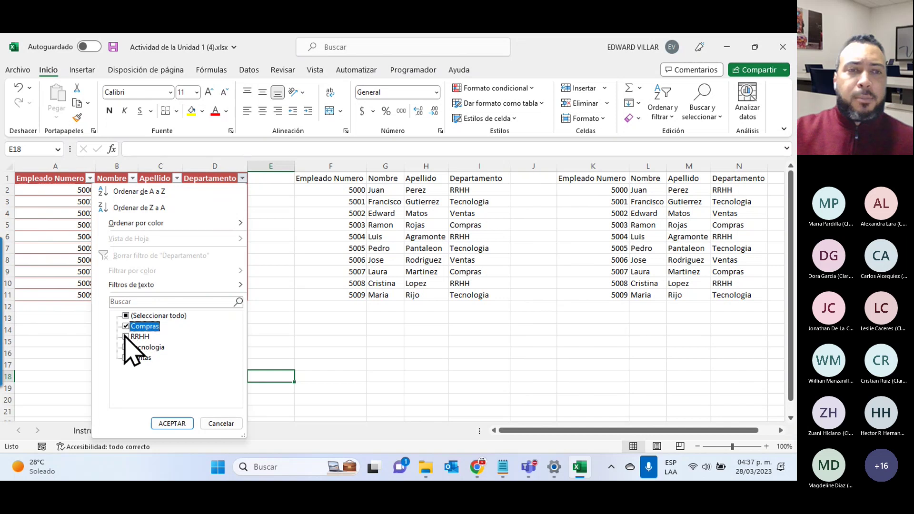
left_click(125, 337)
left_click(166, 424)
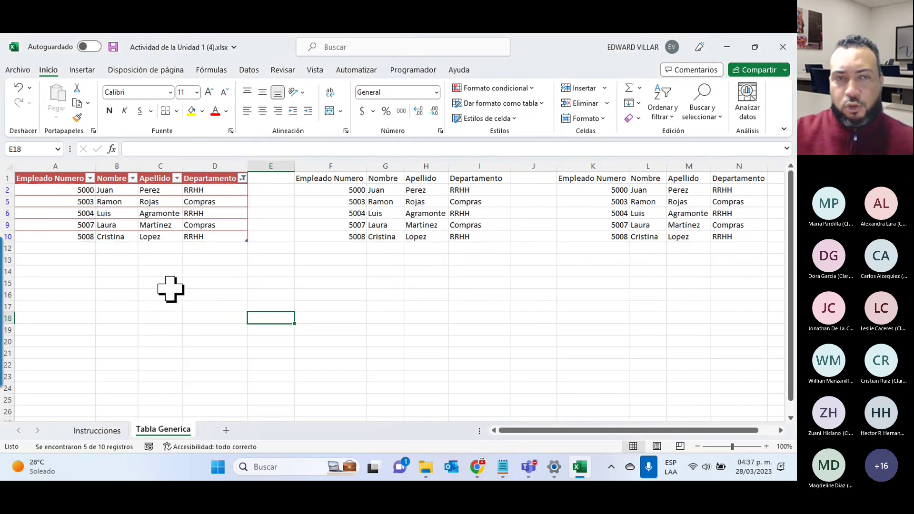
left_click(242, 178)
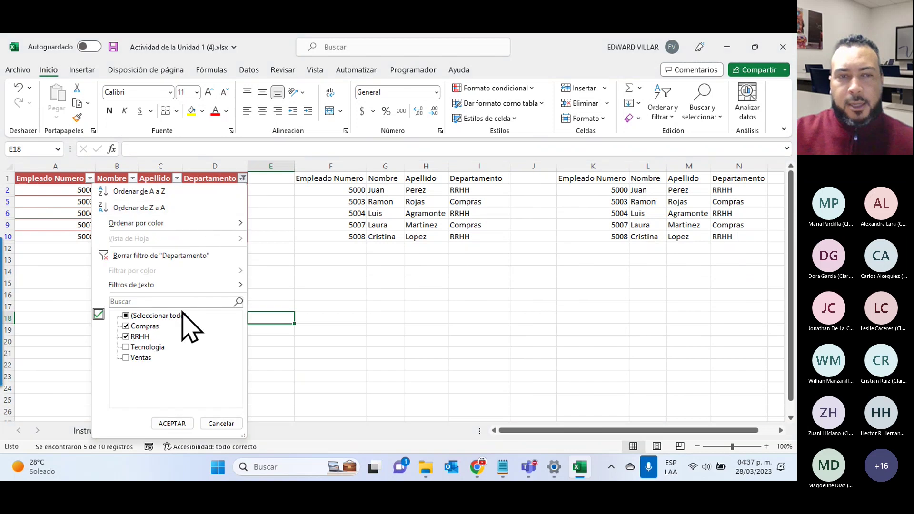
left_click(158, 316)
left_click(172, 424)
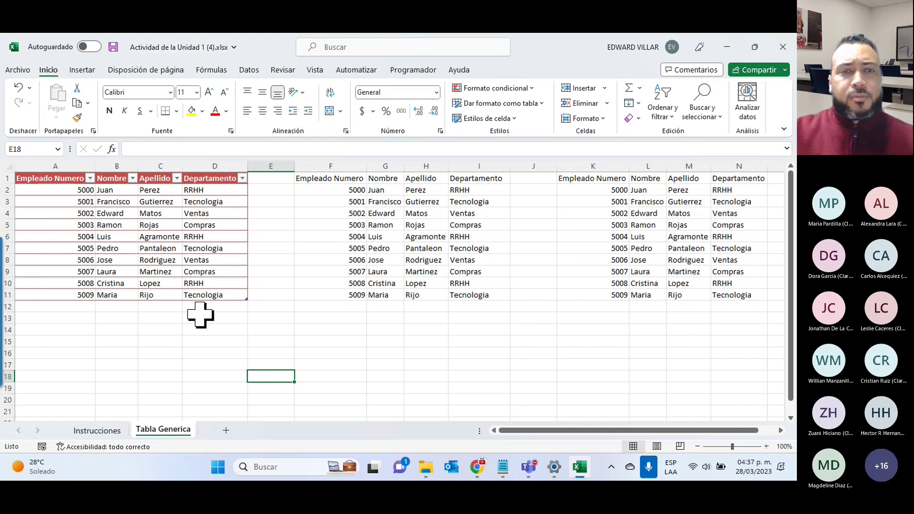
left_click(227, 294)
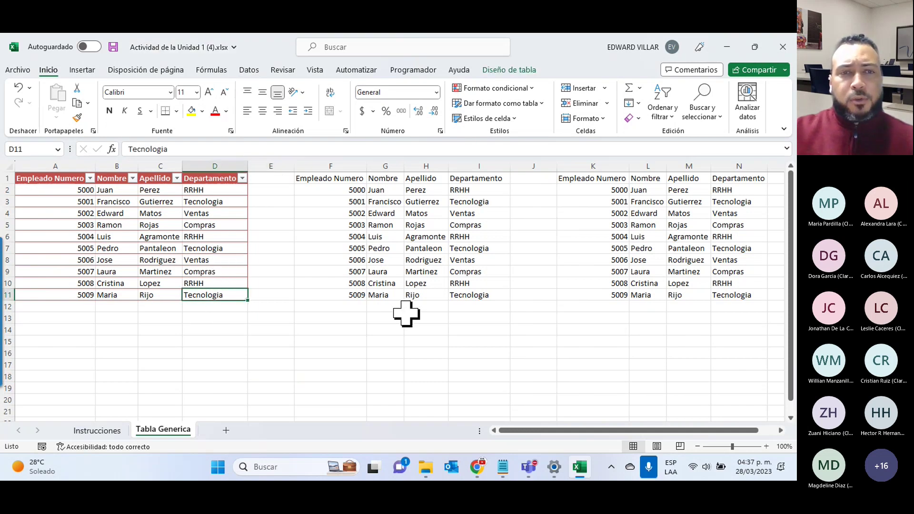
- Add employee 5010 in row 12 with a first name, surname and department RRHH
key("Down")
key("Left")
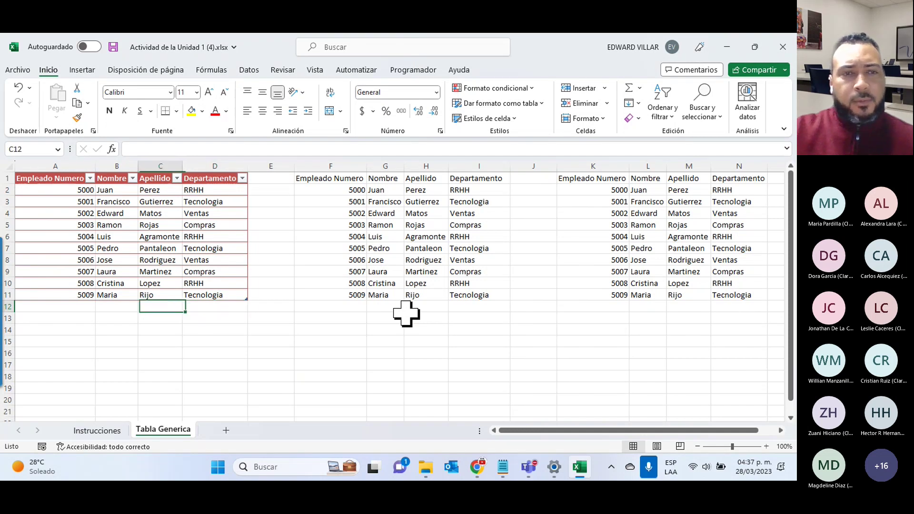
key("Left")
key("Left")
type("50")
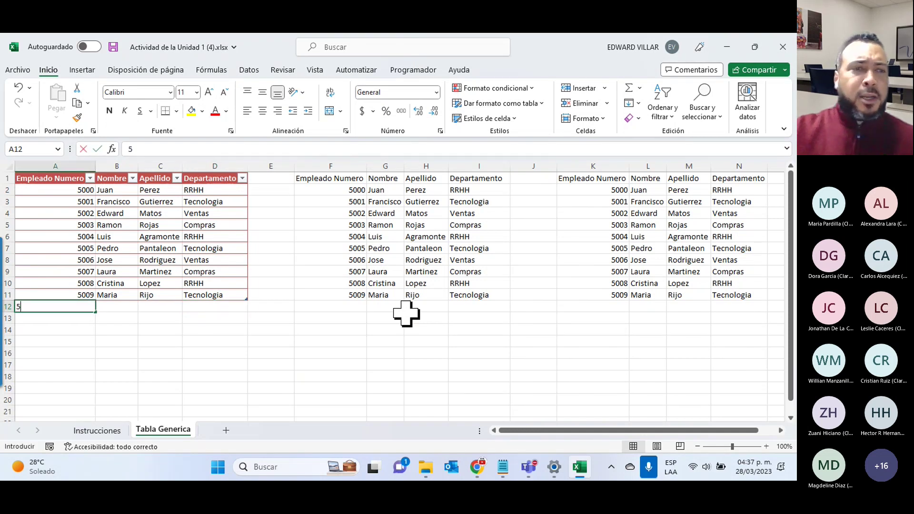
key("Tab")
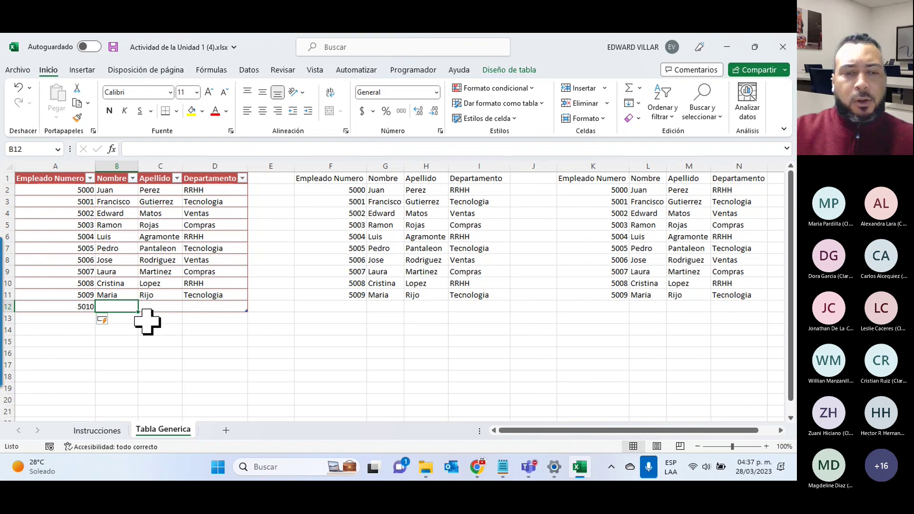
type("Raul")
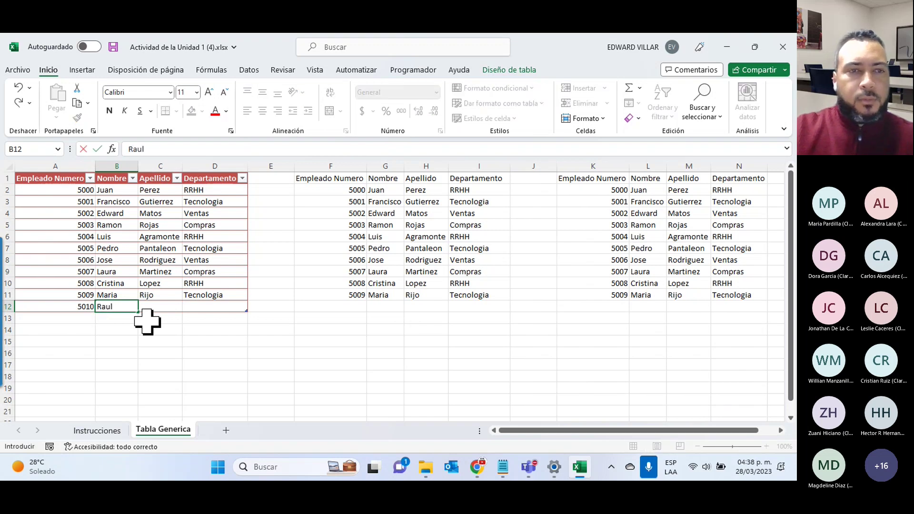
key("Tab")
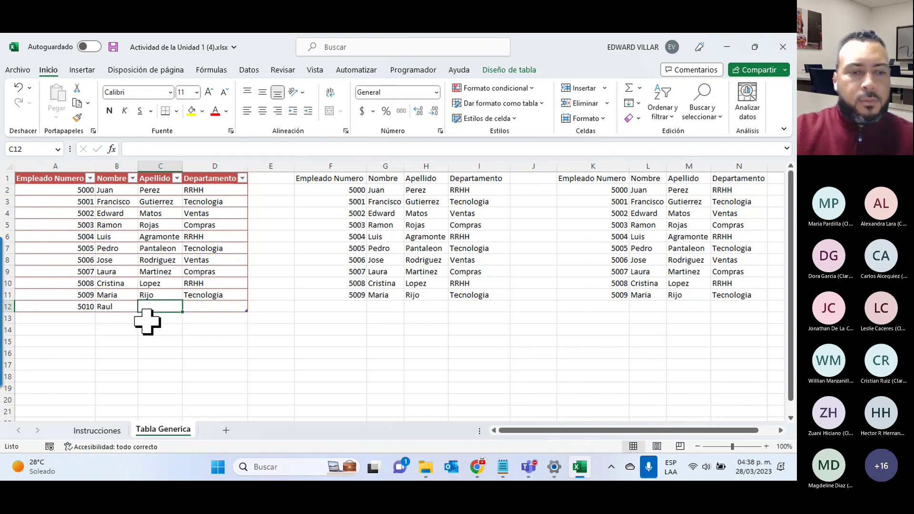
type("Carrasco")
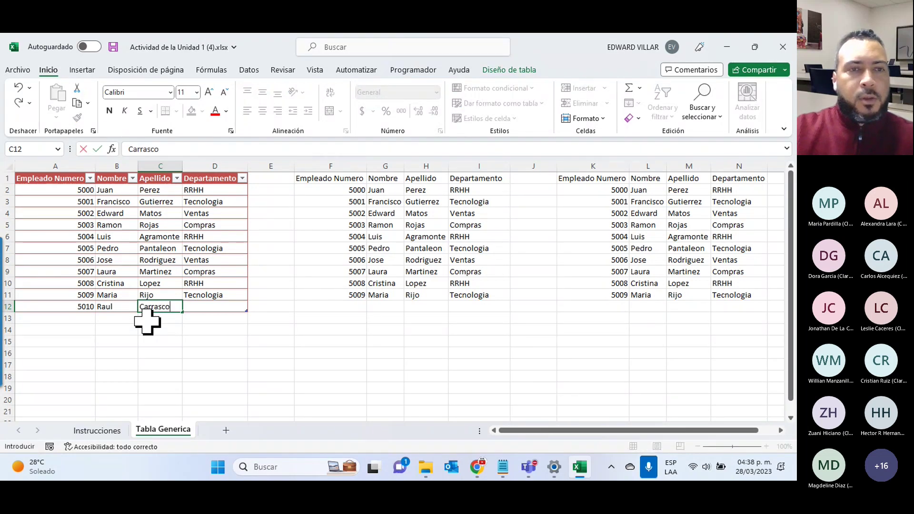
key("Tab")
type("RR")
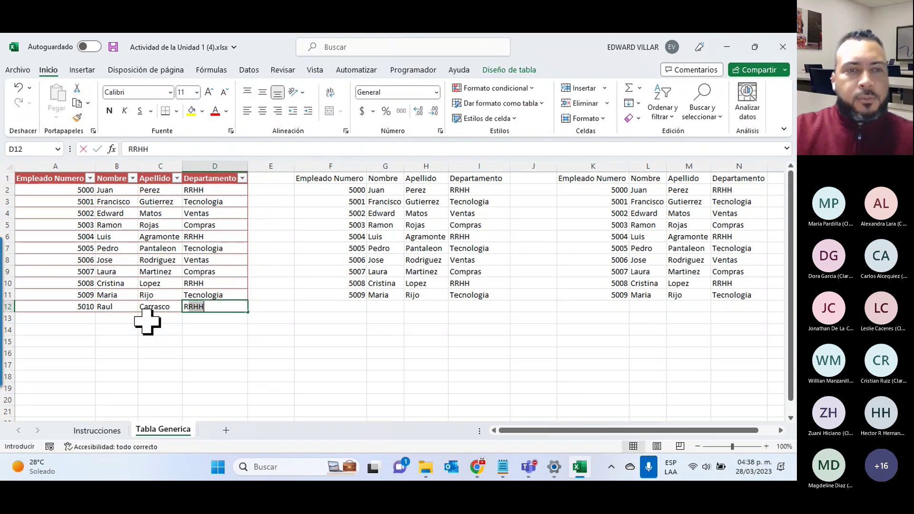
key("Return")
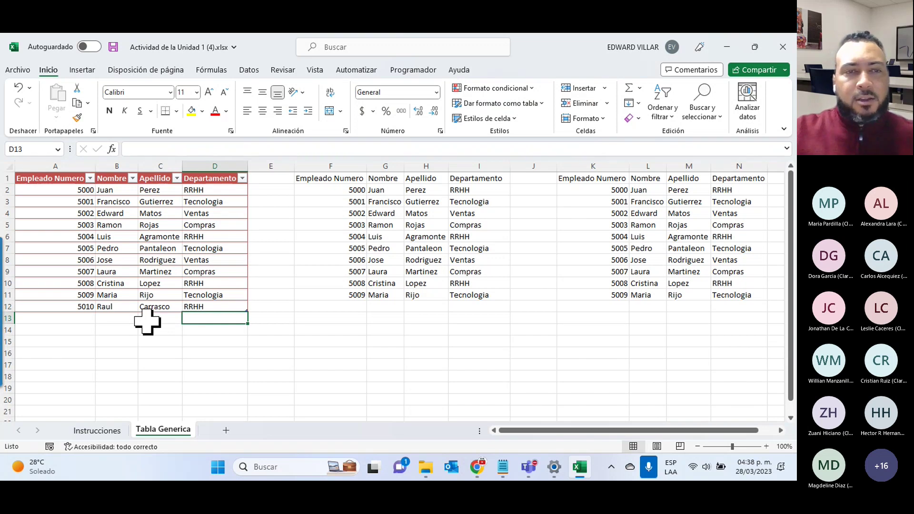
- Enter 5011 in A14, then delete it so row 14 stays empty
key("Left")
key("Left")
key("Left")
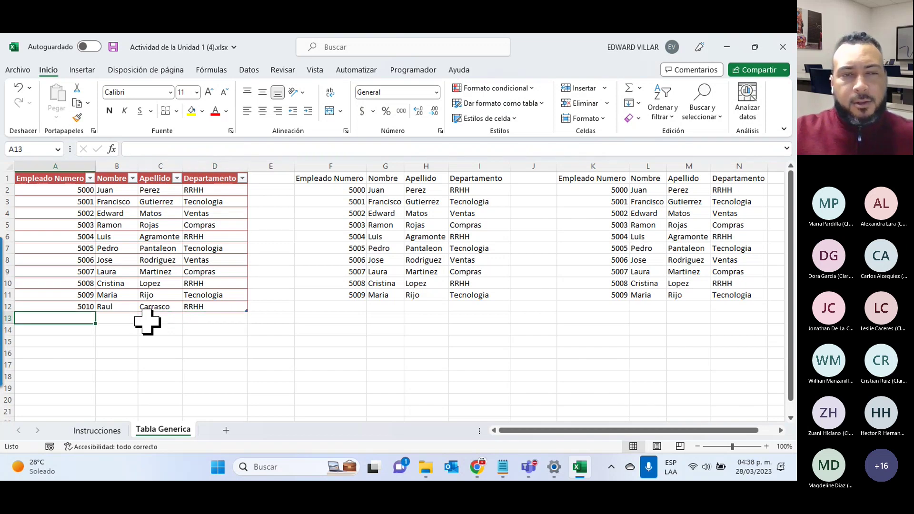
key("Down")
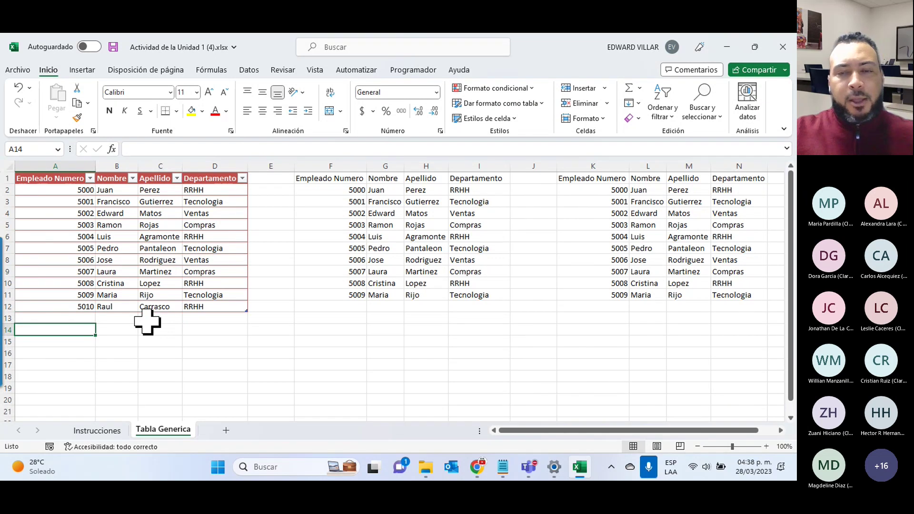
type("5011")
key("Return")
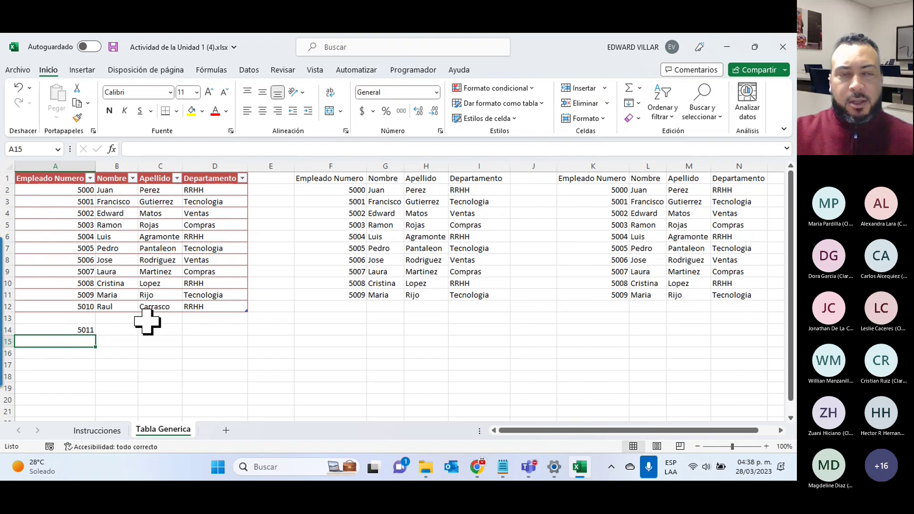
key("Up")
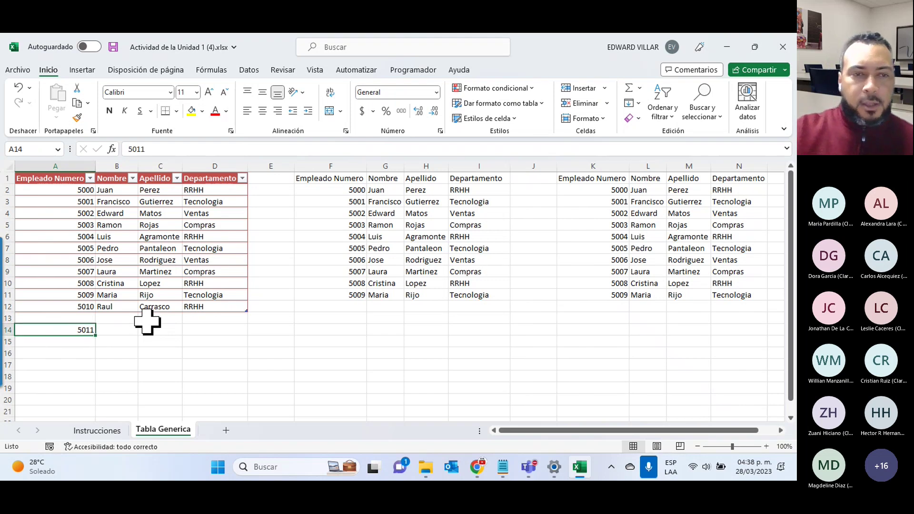
key("Delete")
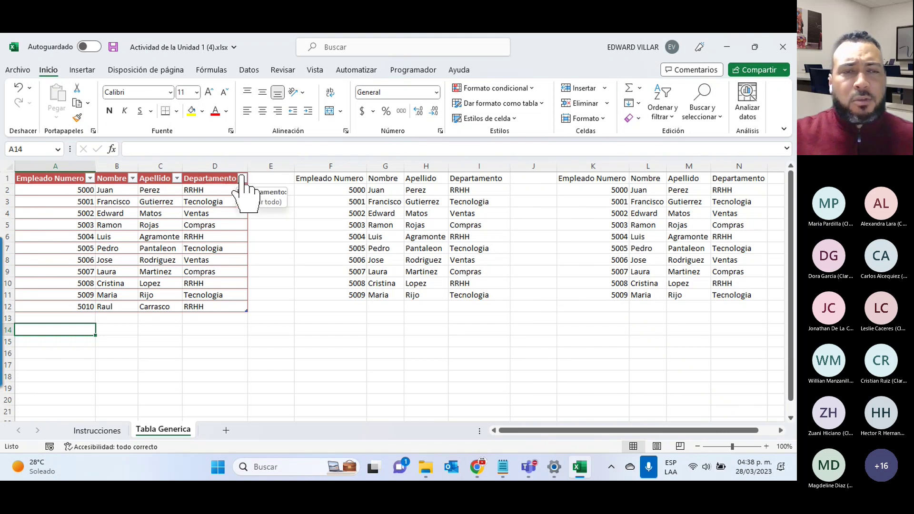
left_click(171, 376)
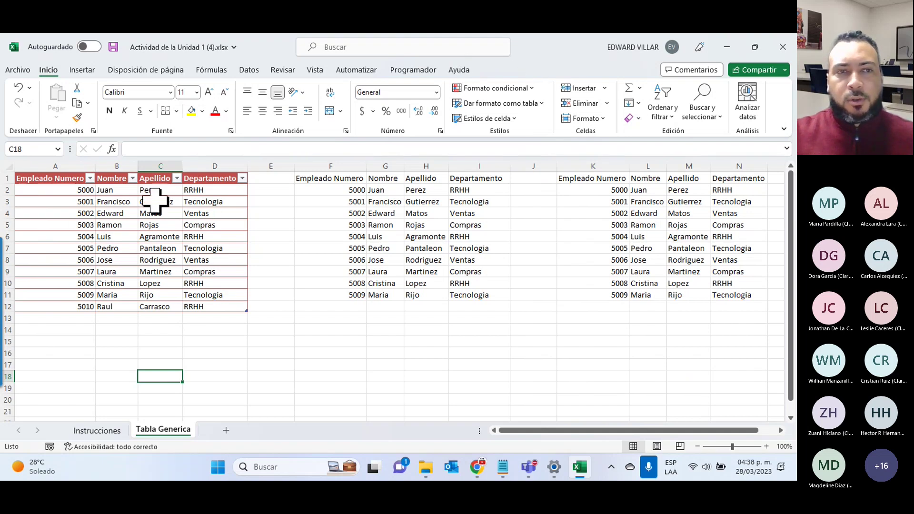
left_click(116, 223)
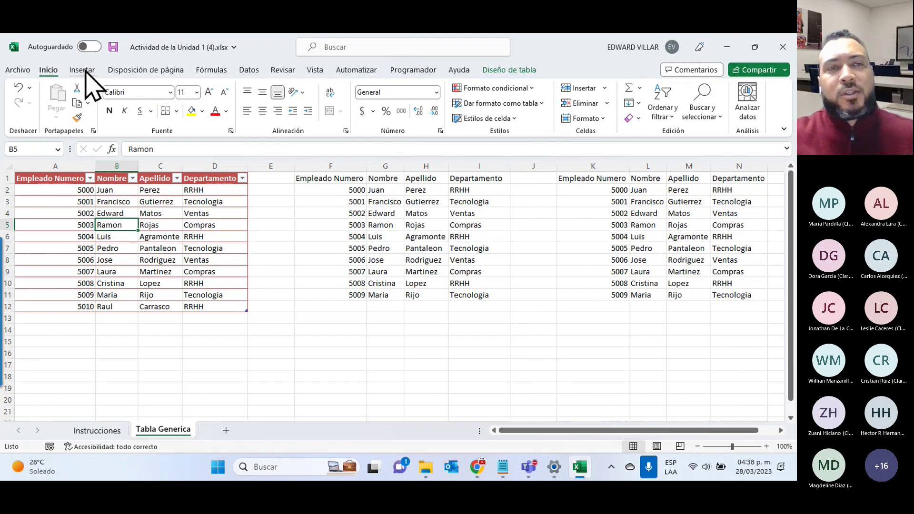
- Switch from Insertar back to Inicio, then show the Diseño de tabla options for Tabla1
left_click(85, 70)
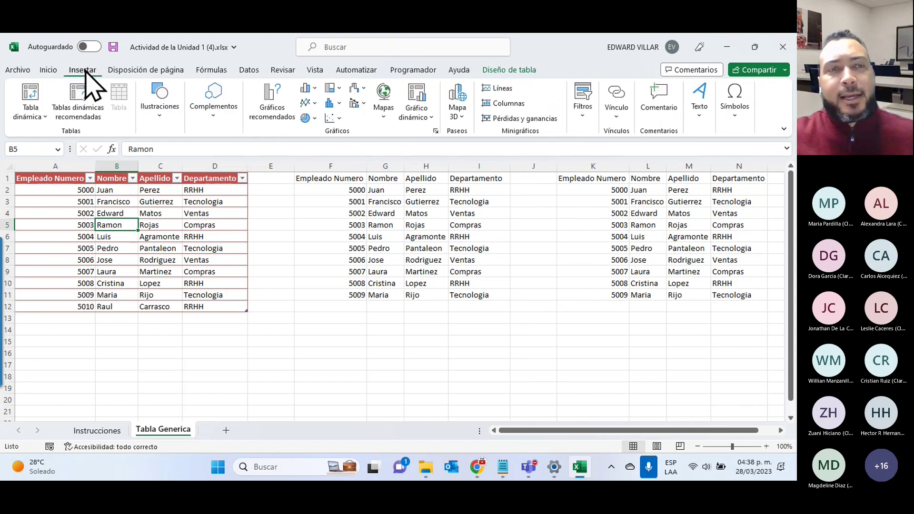
left_click(51, 70)
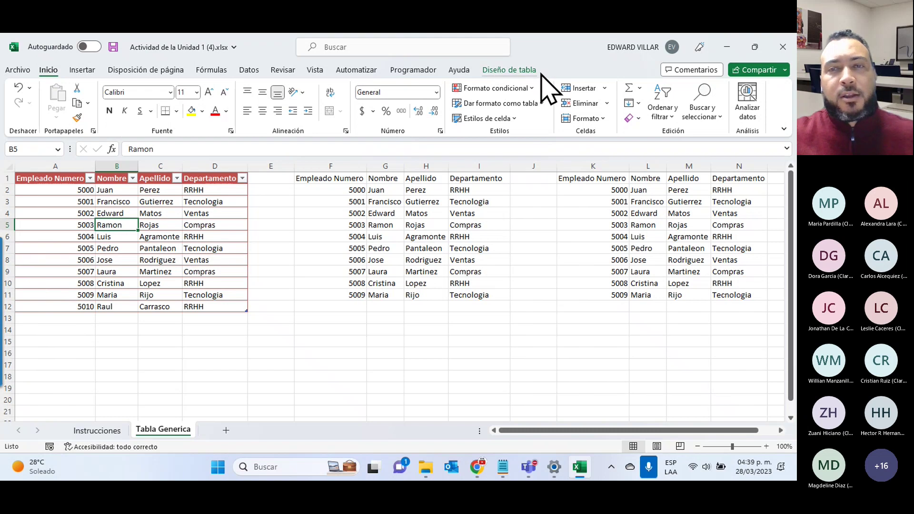
left_click(506, 72)
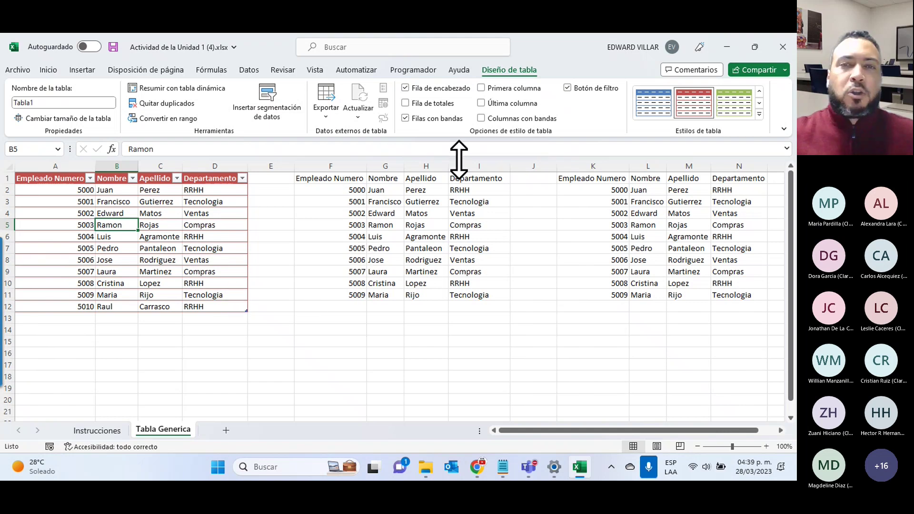
- Turn on the Total row and keep its Recuento count of 11 under Departamento
left_click(406, 104)
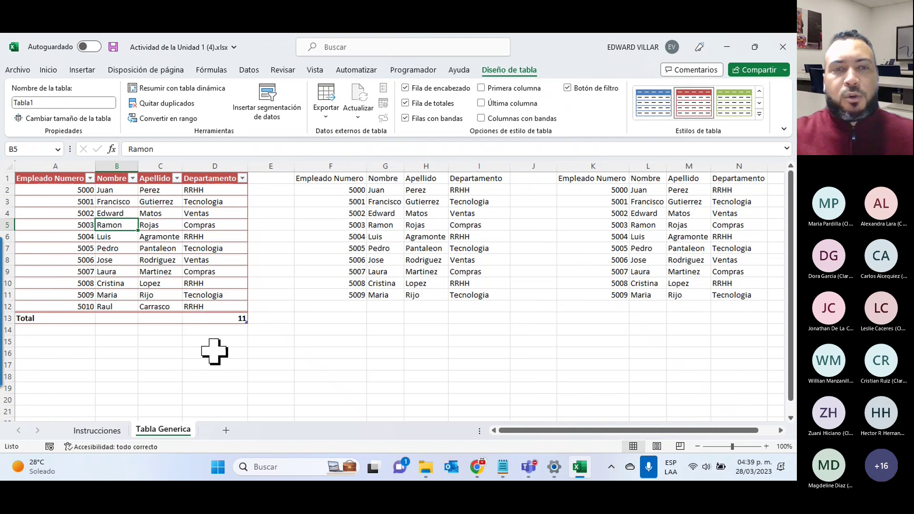
left_click(220, 318)
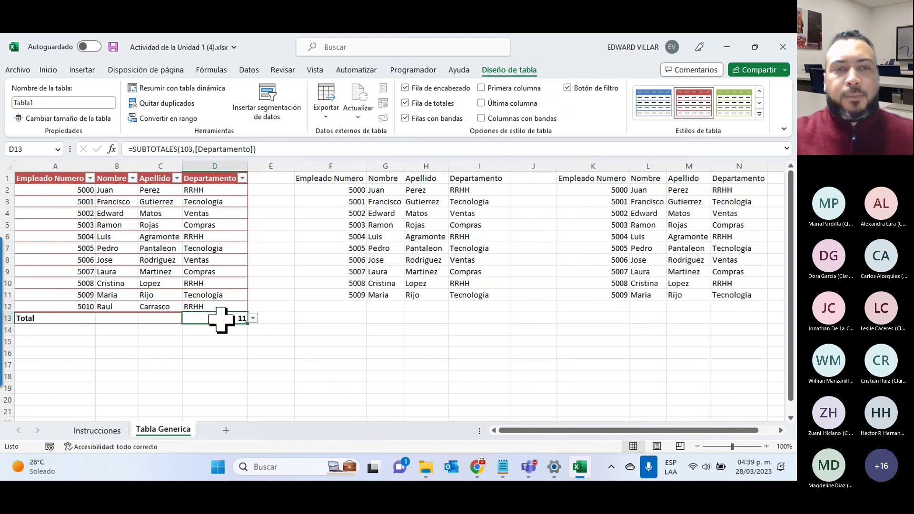
left_click(253, 319)
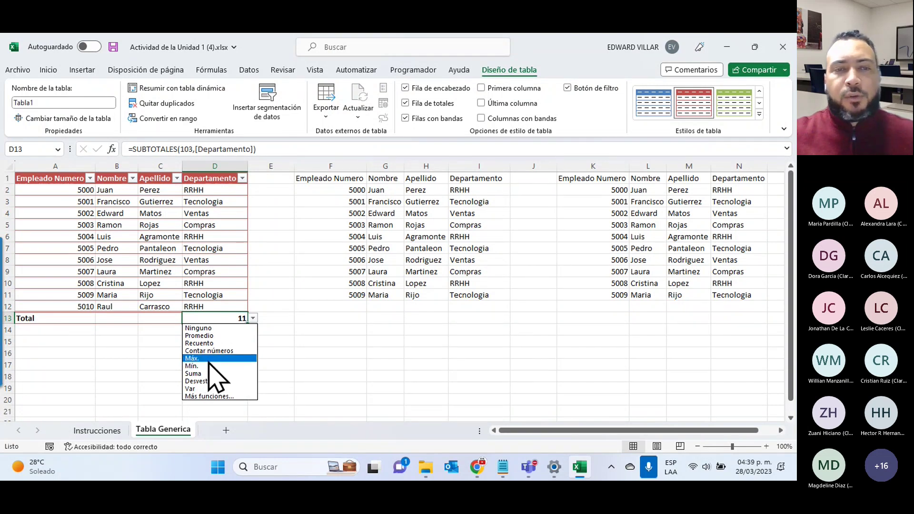
left_click(316, 355)
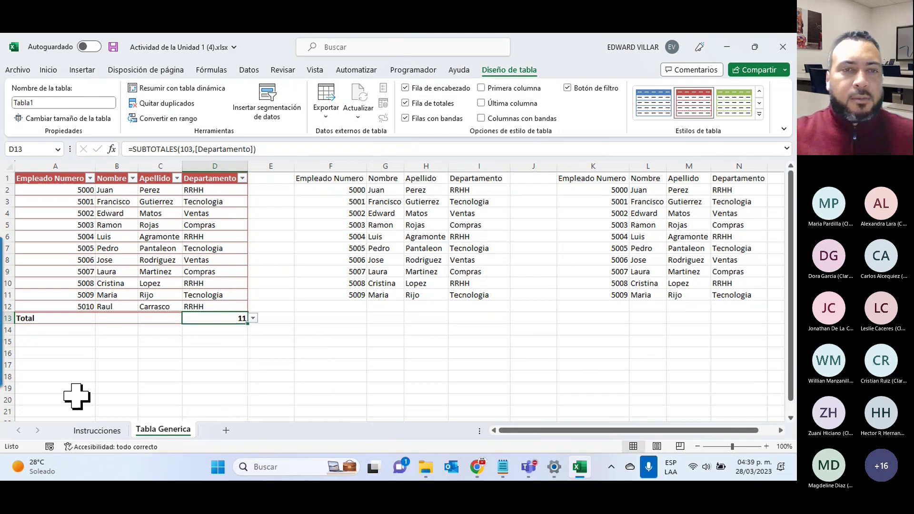
left_click(56, 330)
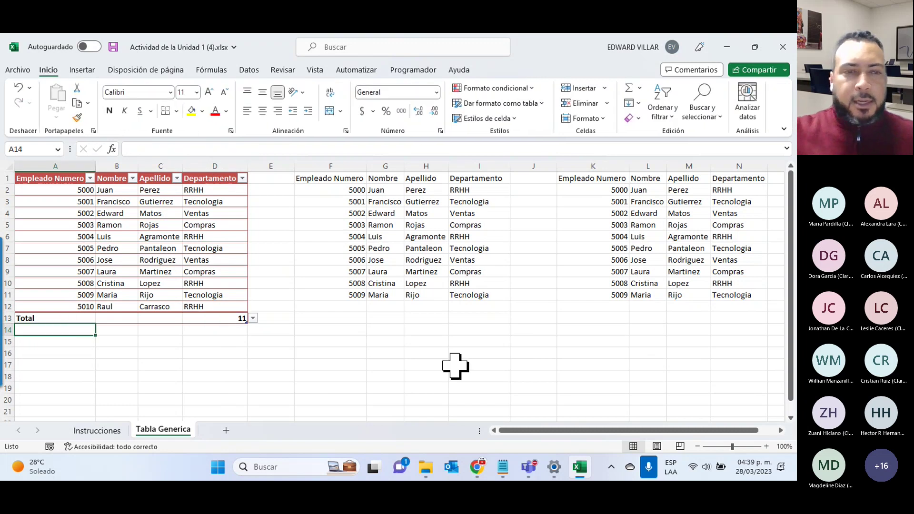
- Type employee 5011 with a first name, surname and Tecnologia into A14:D14
type("5011")
key("Return")
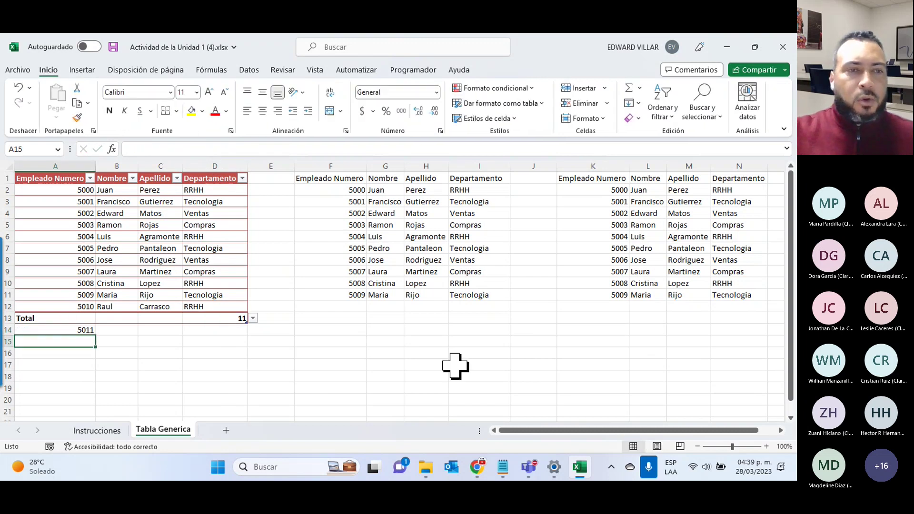
key("Up")
key("Right")
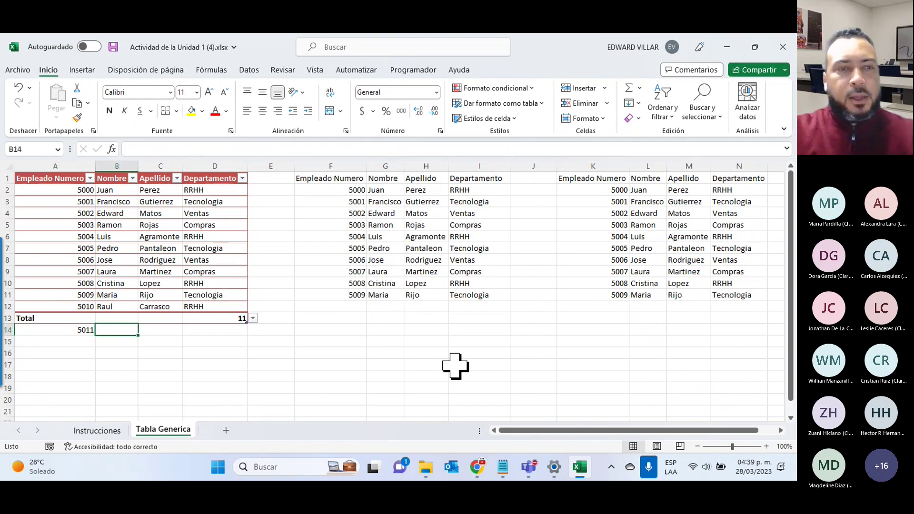
type("Melisa")
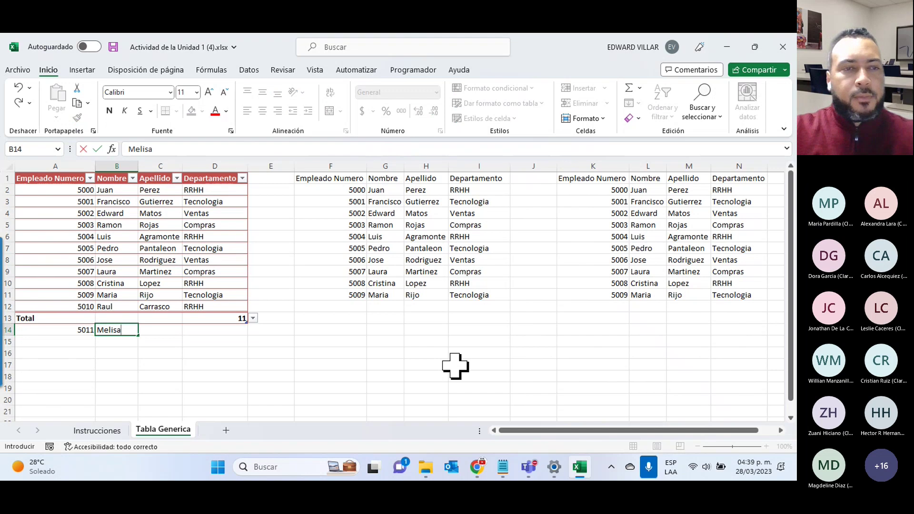
key("Tab")
type("Rod")
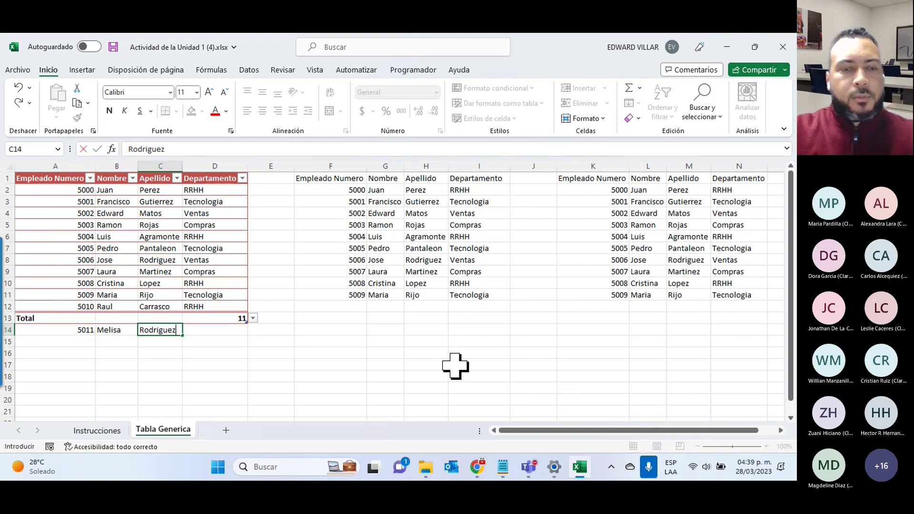
key("Tab")
type("Tecn")
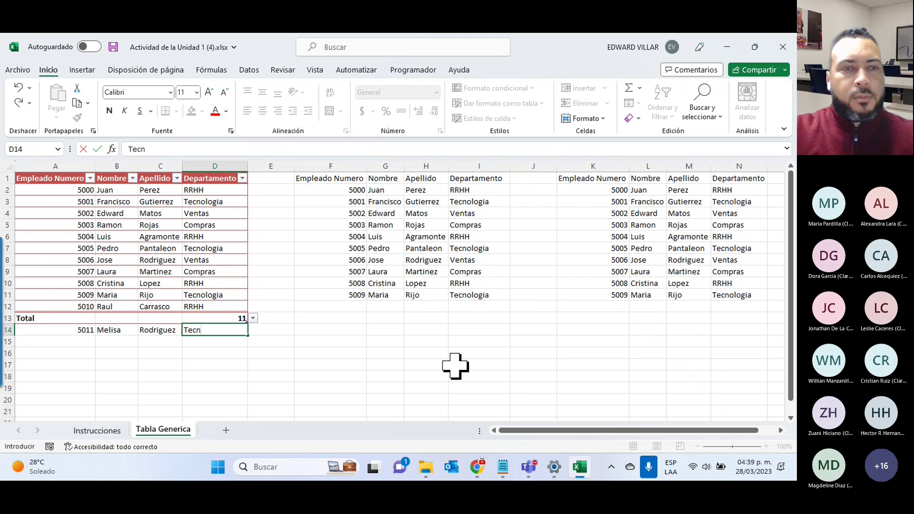
key("Return")
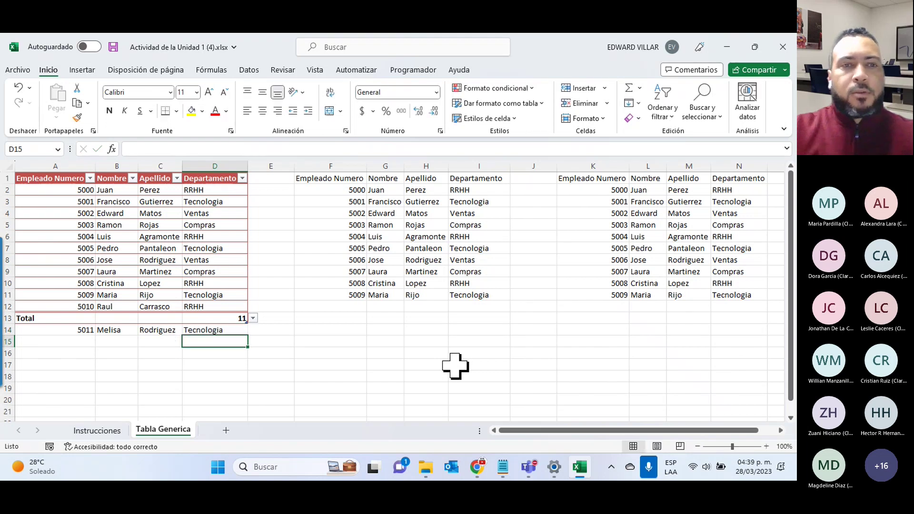
left_click(331, 376)
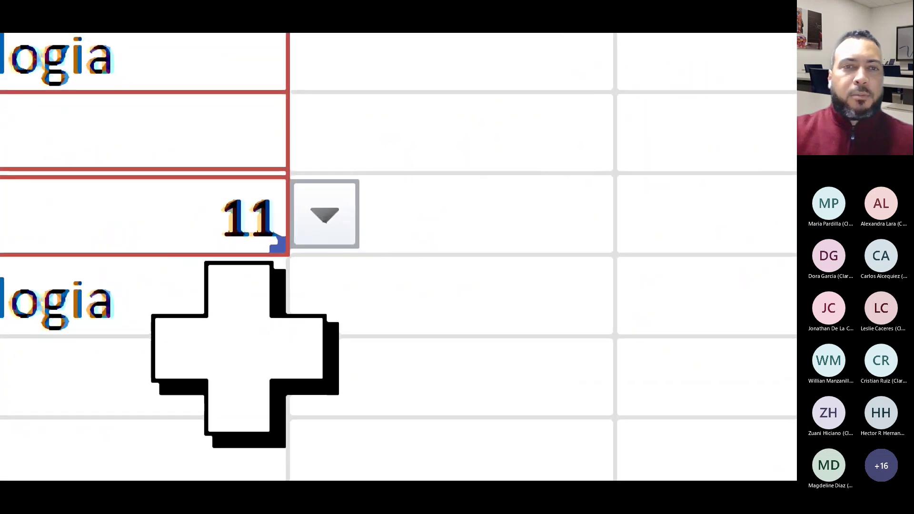
- Reset magnification, resize the table to include employee 5011 so the total counts 12
key("super")
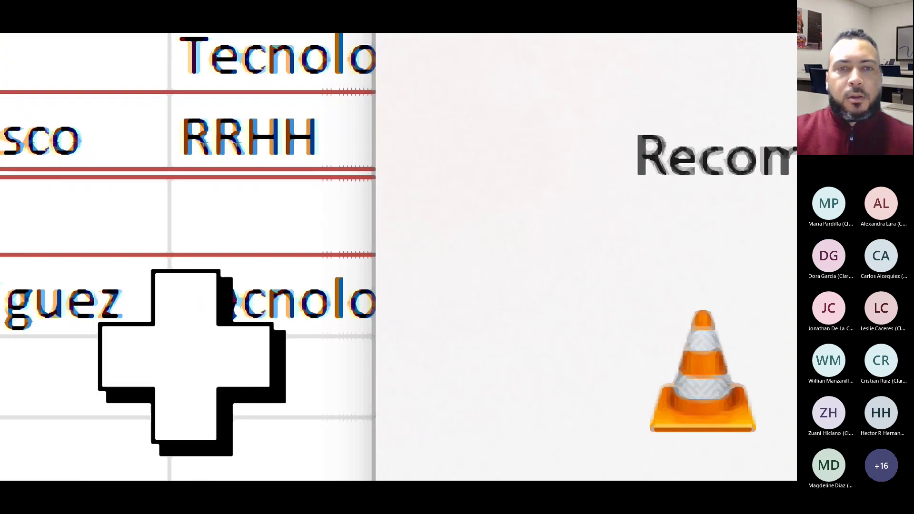
key("Escape")
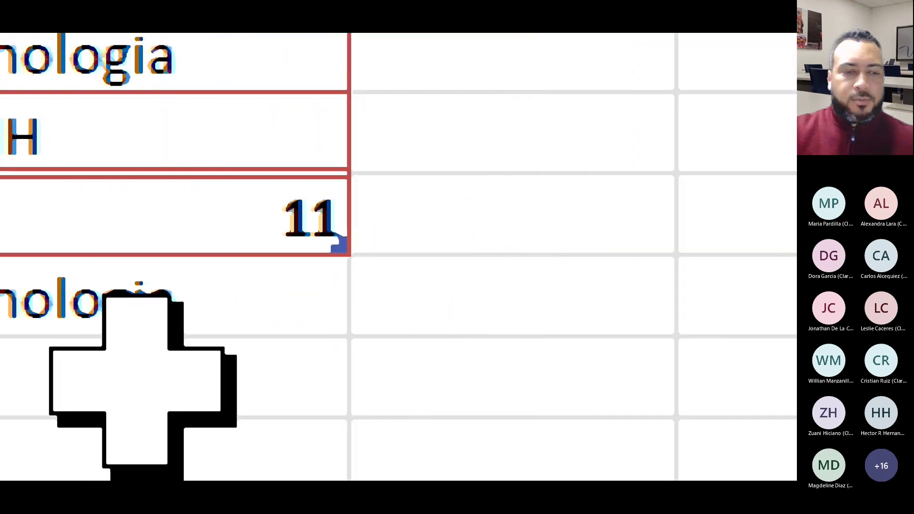
left_click(137, 382)
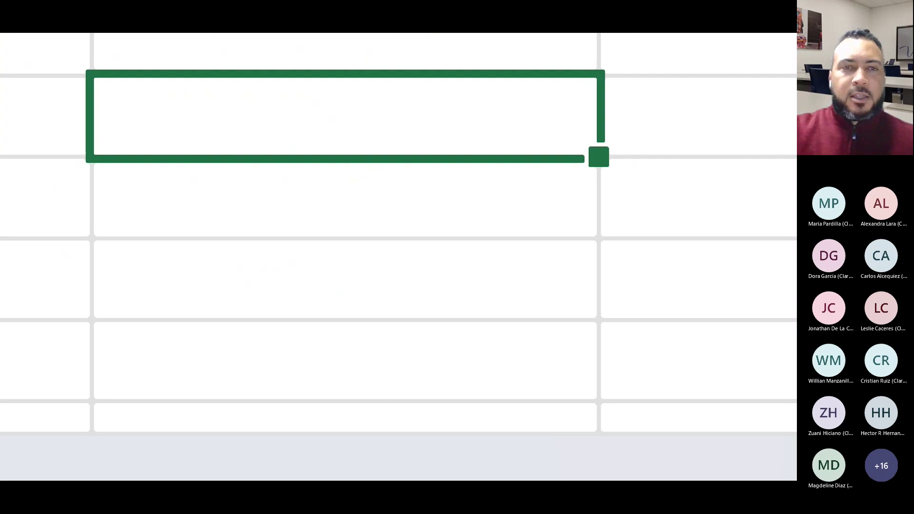
key("super+minus")
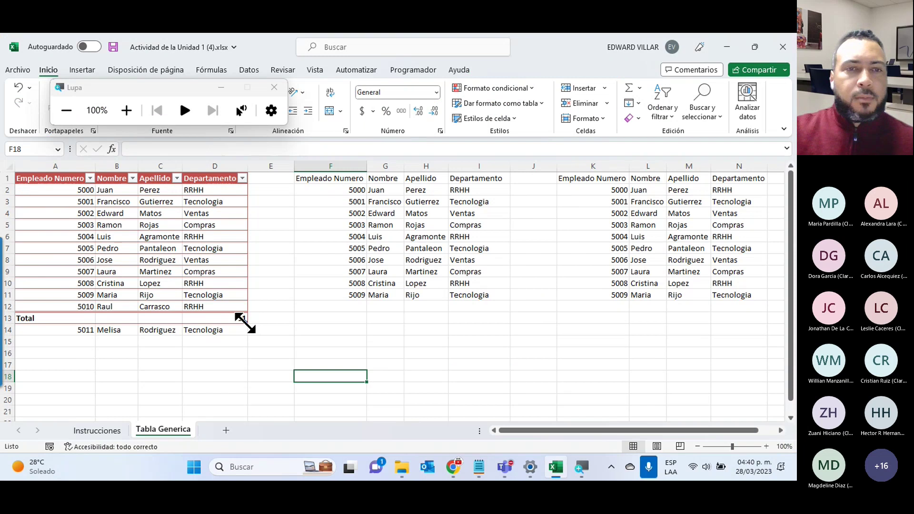
left_click_drag(246, 323, 245, 335)
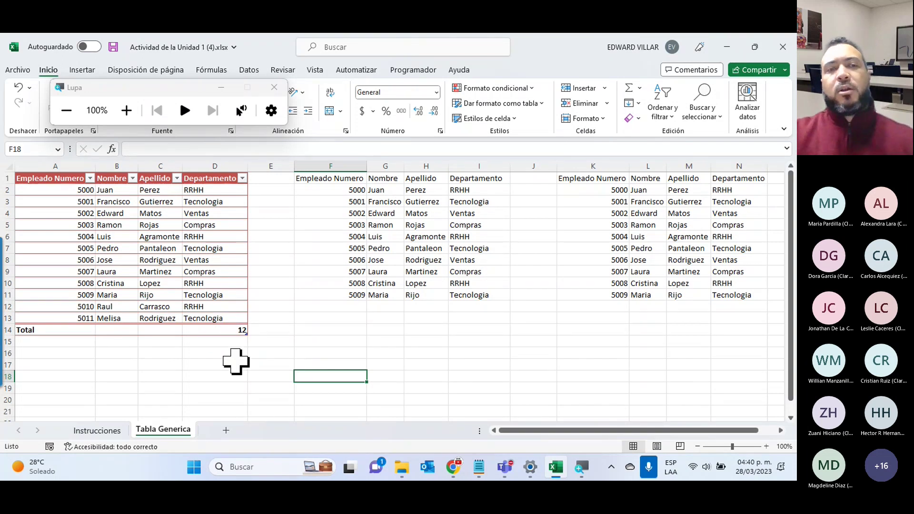
left_click(274, 87)
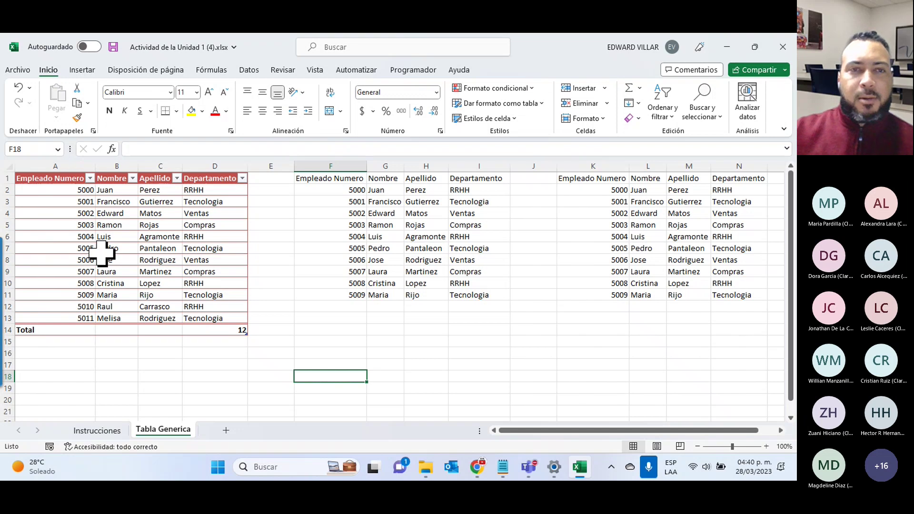
- Try bold first and last columns, turn both off, and enable Banded Columns
left_click(215, 248)
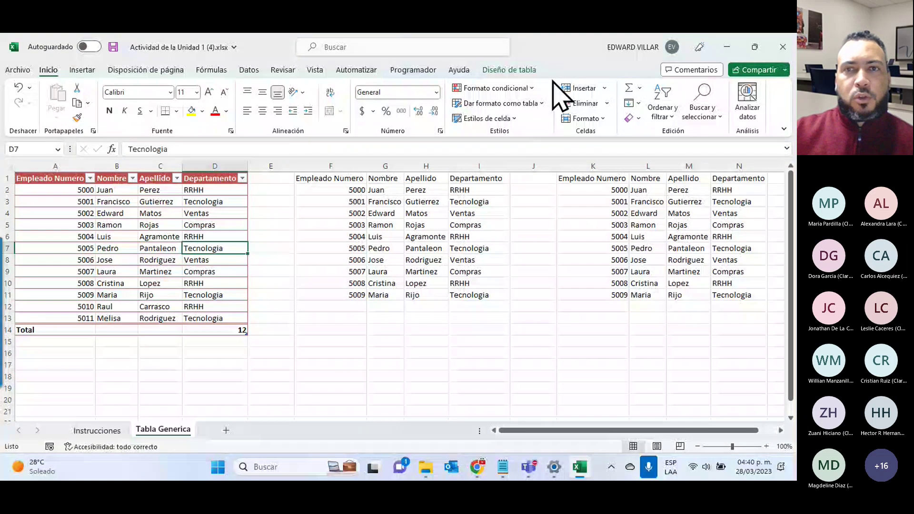
left_click(509, 69)
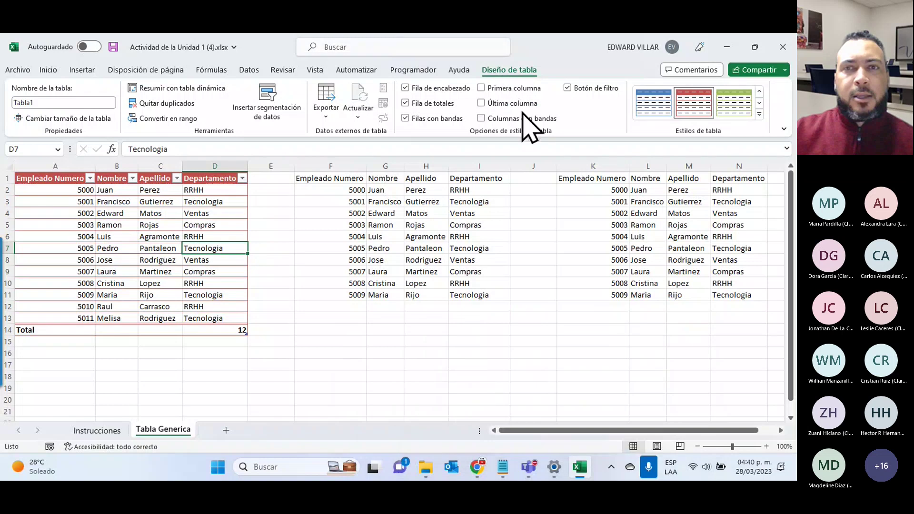
left_click(482, 88)
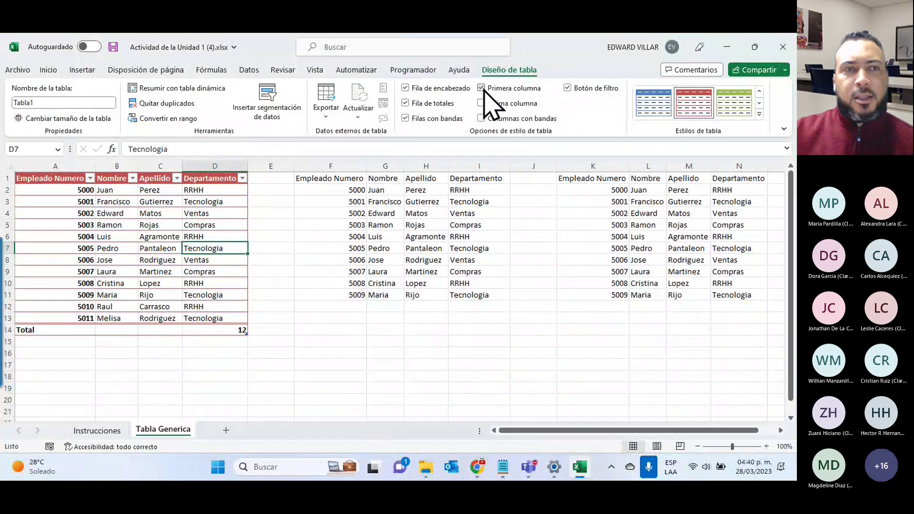
left_click(482, 88)
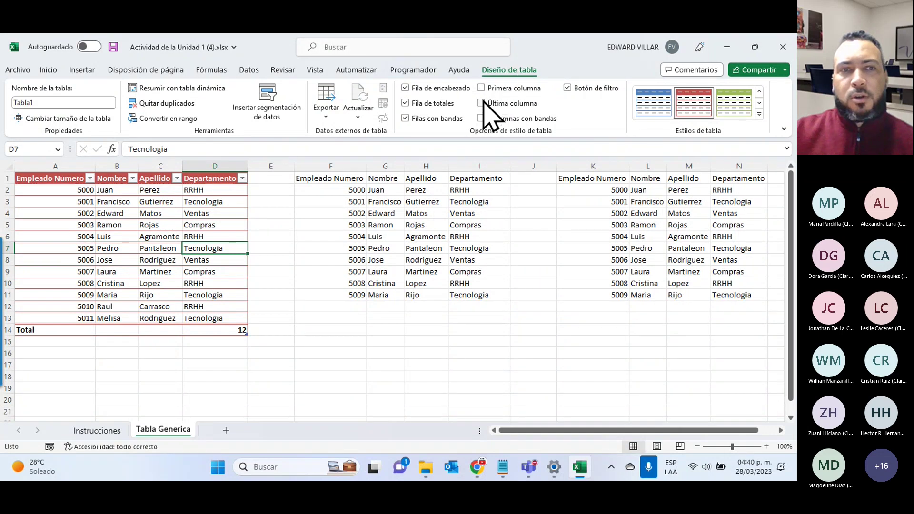
left_click(482, 103)
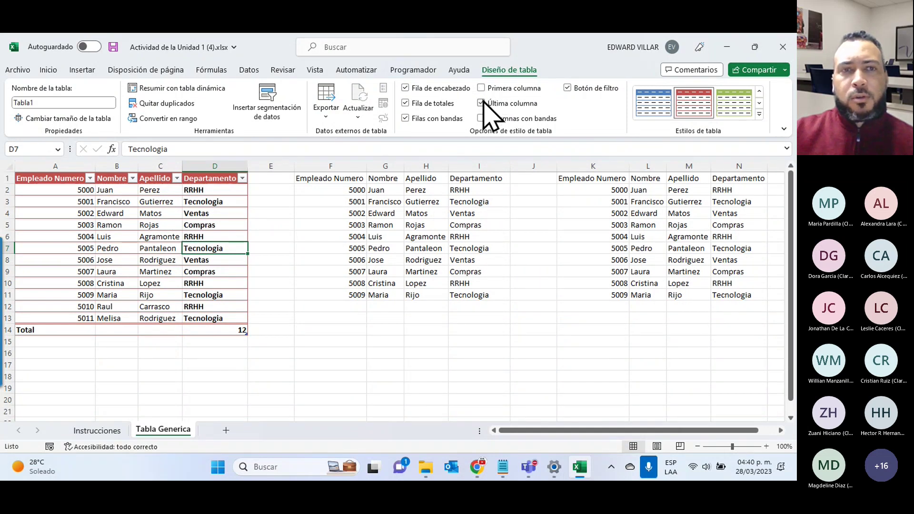
left_click(482, 103)
left_click(484, 118)
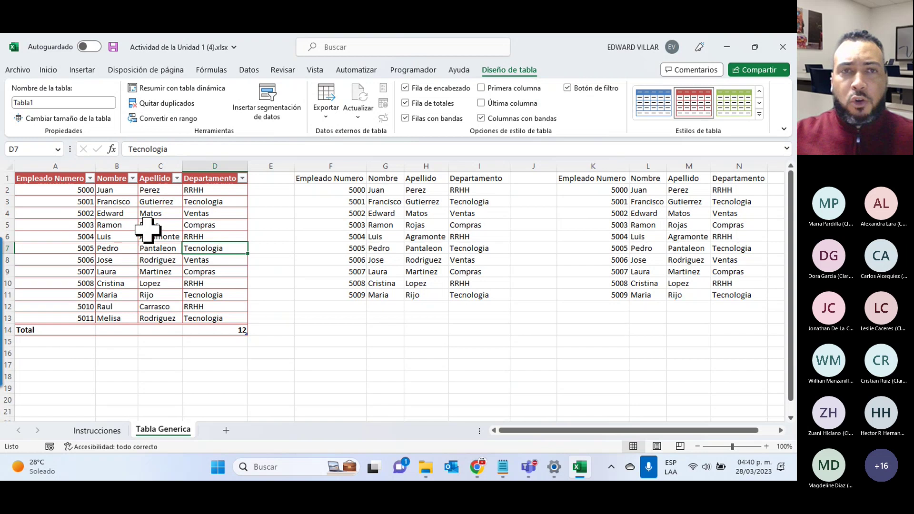
- Insert a Departamento slicer for the table and drag it below the table near column F
left_click(276, 111)
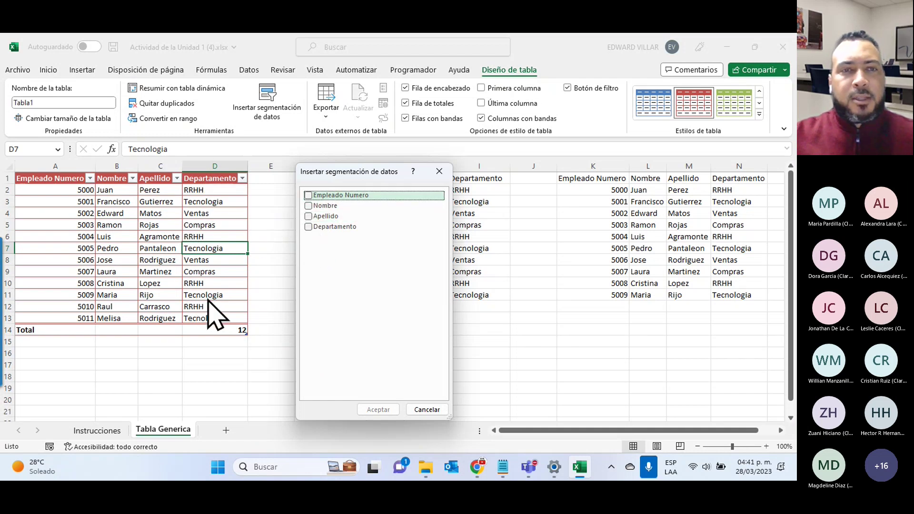
left_click(308, 227)
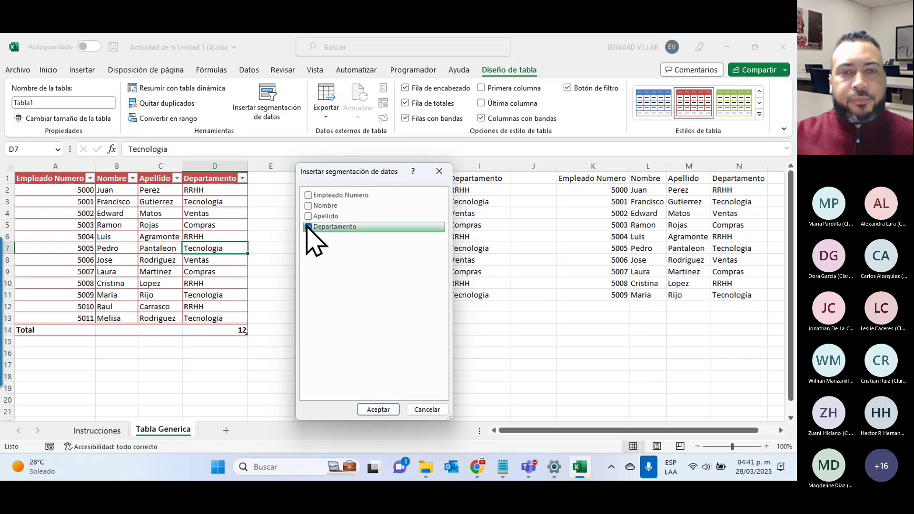
left_click(379, 411)
mouse_move(394, 227)
left_mouse_down()
mouse_move(323, 288)
mouse_move(300, 286)
mouse_move(310, 324)
left_mouse_up()
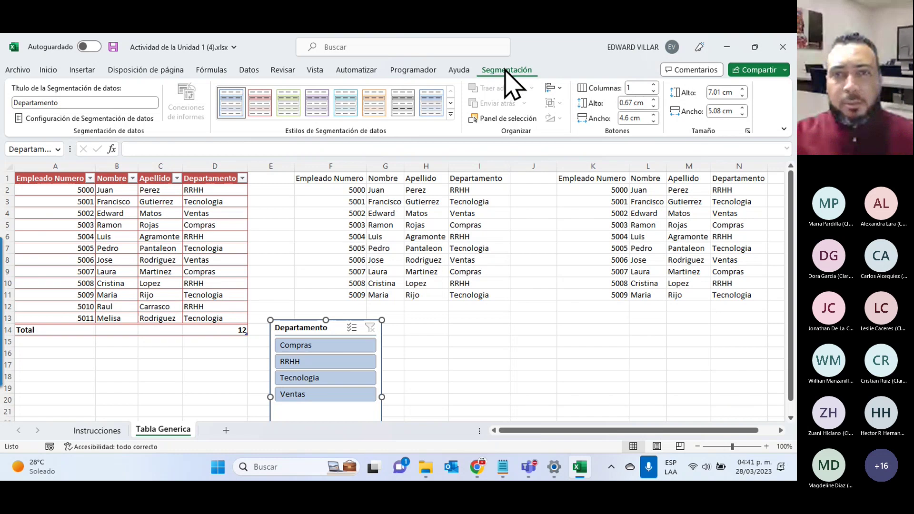
- Apply the red slicer style to the Departamento slicer to match the employee table
left_click(214, 237)
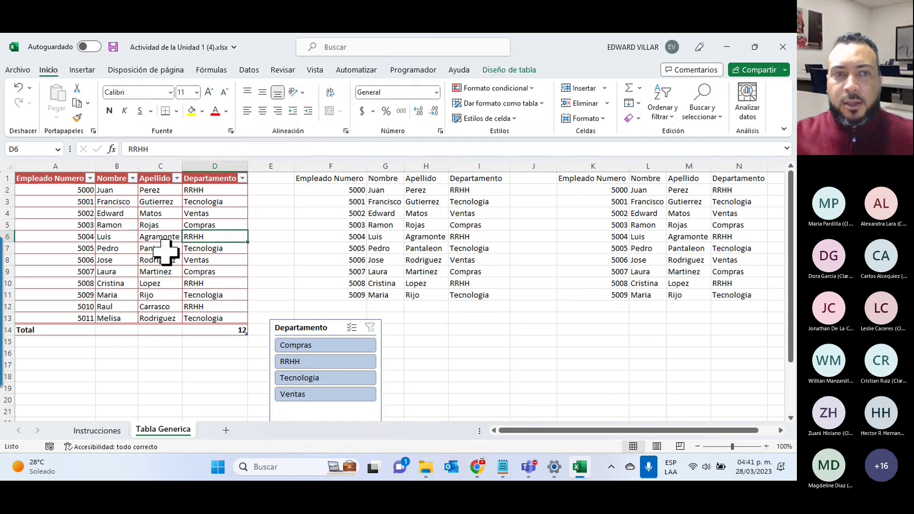
left_click(302, 327)
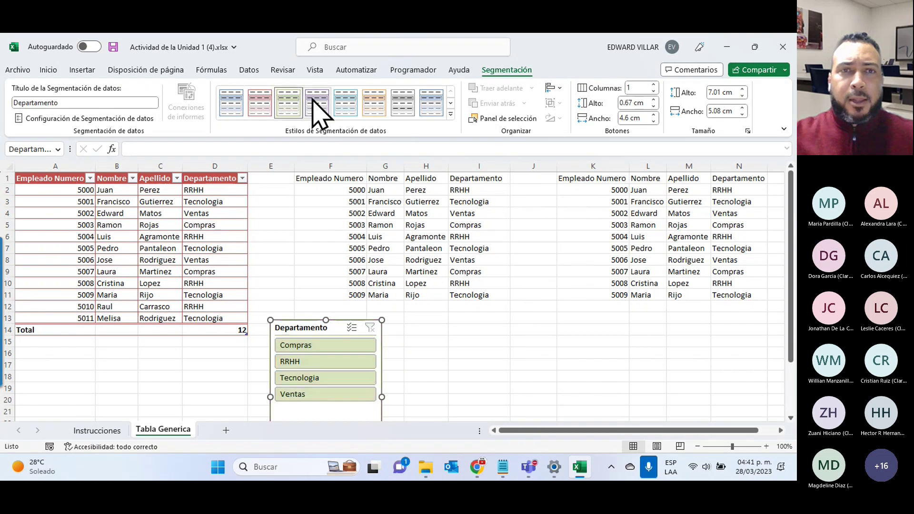
left_click(259, 107)
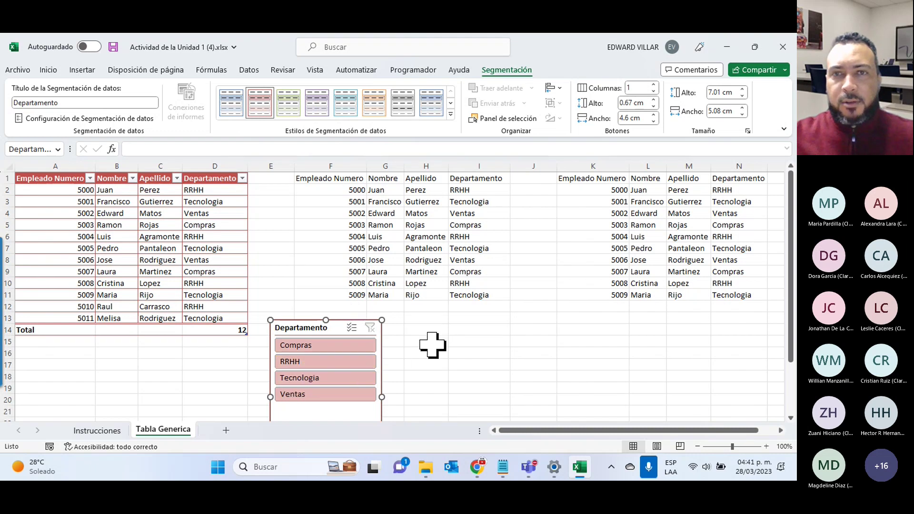
left_click(433, 329)
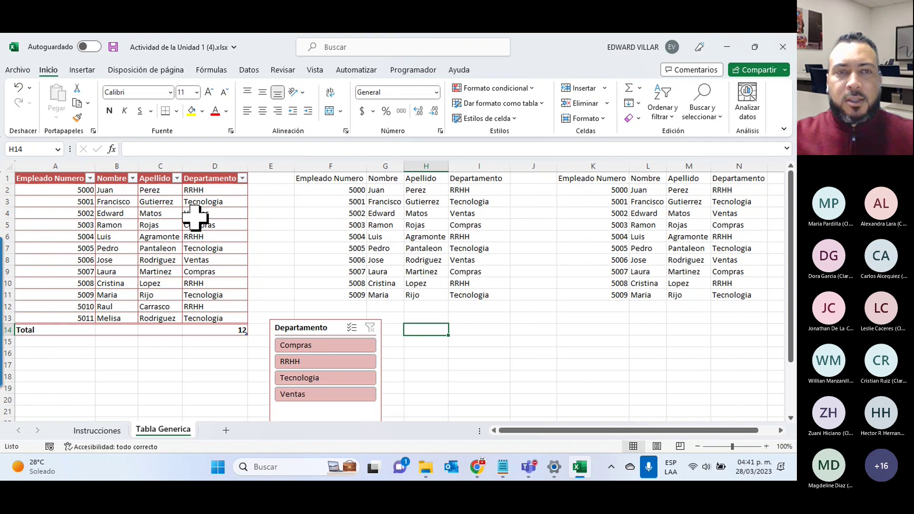
- Filter the table to one department at a time: Compras, Tecnologia, RRHH, Ventas, then Compras
left_click(243, 178)
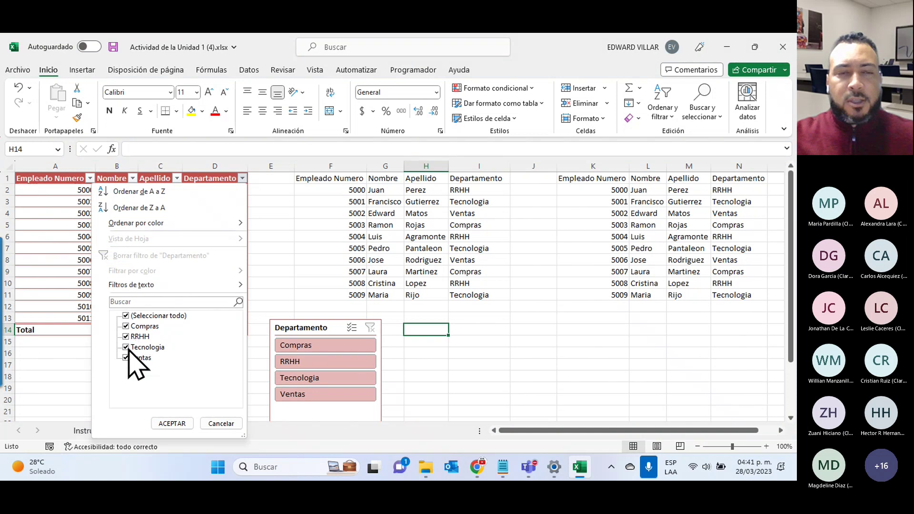
left_click(222, 424)
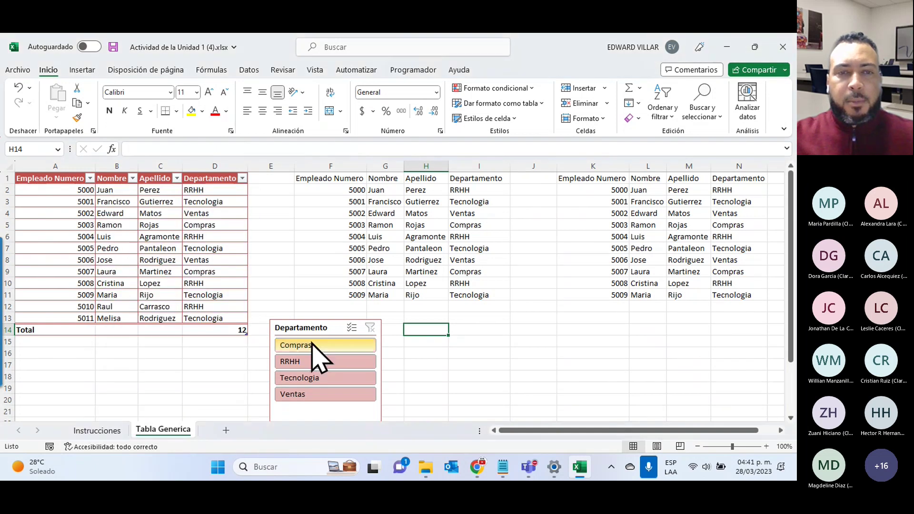
left_click(312, 345)
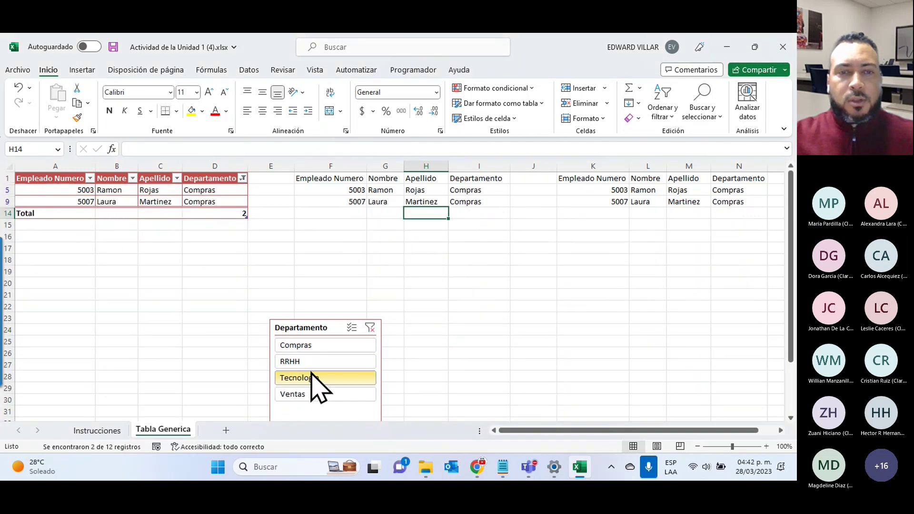
left_click(312, 378)
left_click(310, 363)
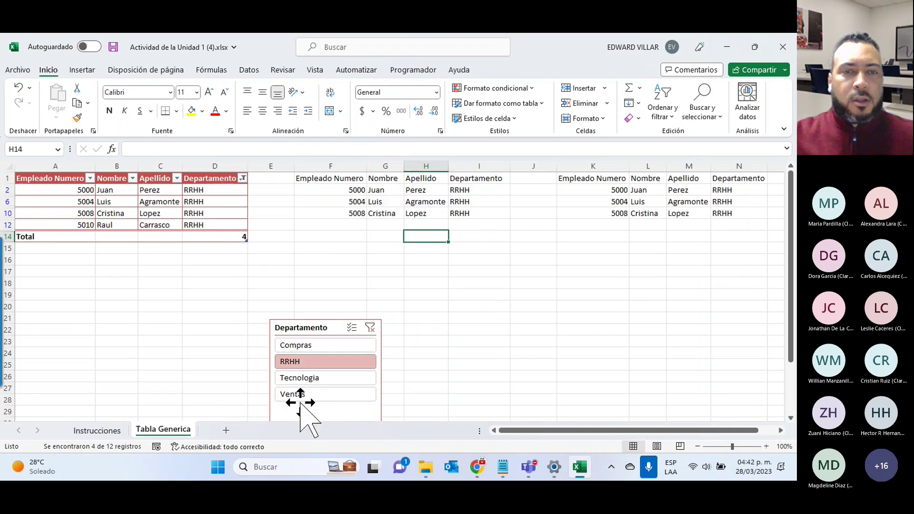
left_click(301, 395)
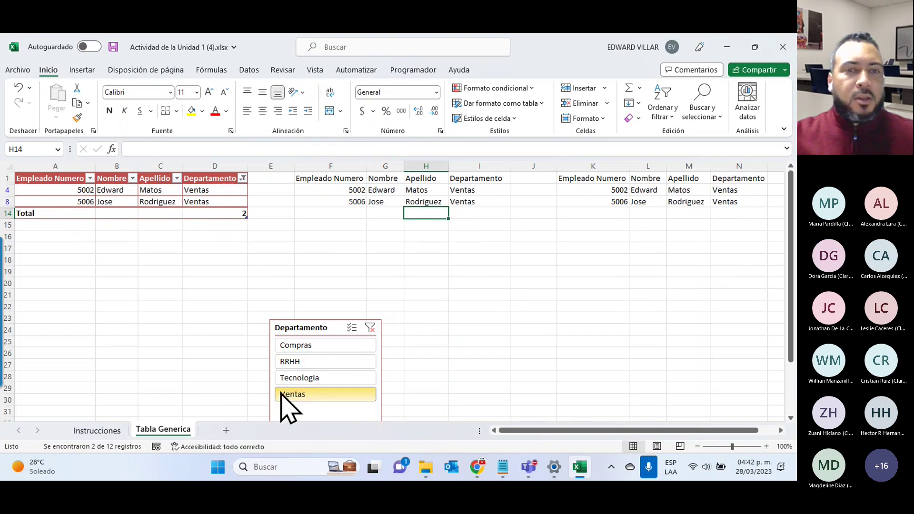
left_click(304, 349)
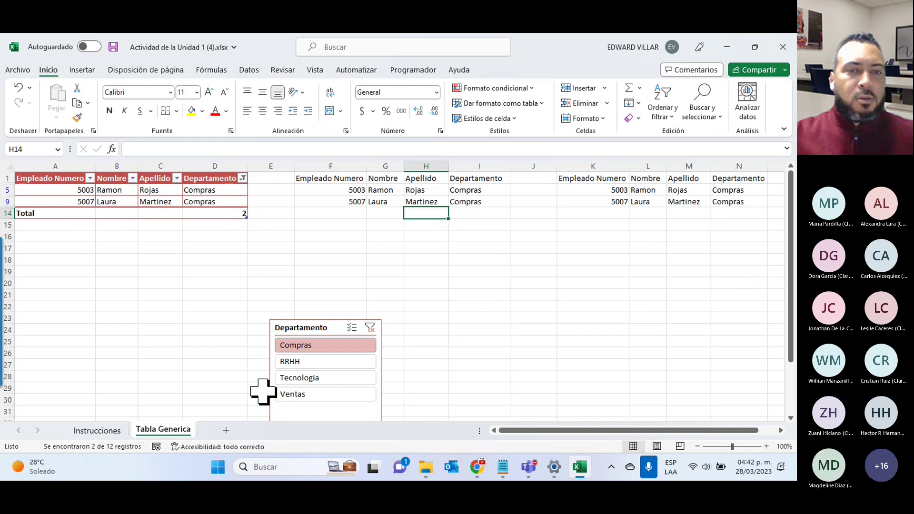
- Enable Multi-Select, toggle Tecnologia, Ventas and RRHH, ending with all 12 employees shown
left_click(355, 329)
left_click(301, 380)
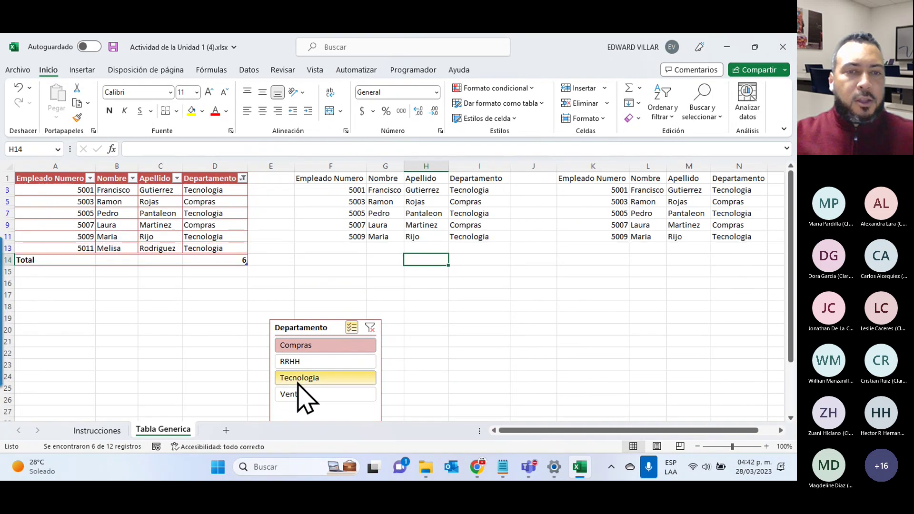
left_click(300, 394)
left_click(296, 362)
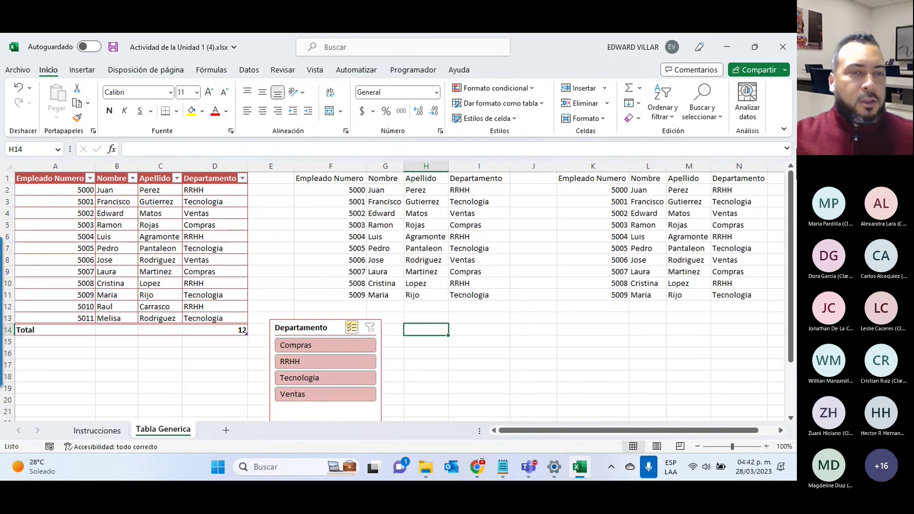
left_click(292, 362)
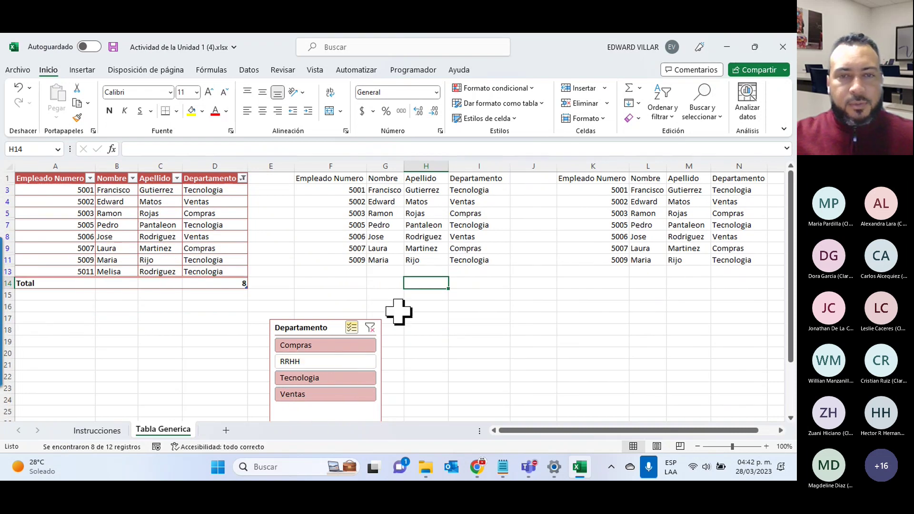
left_click(371, 327)
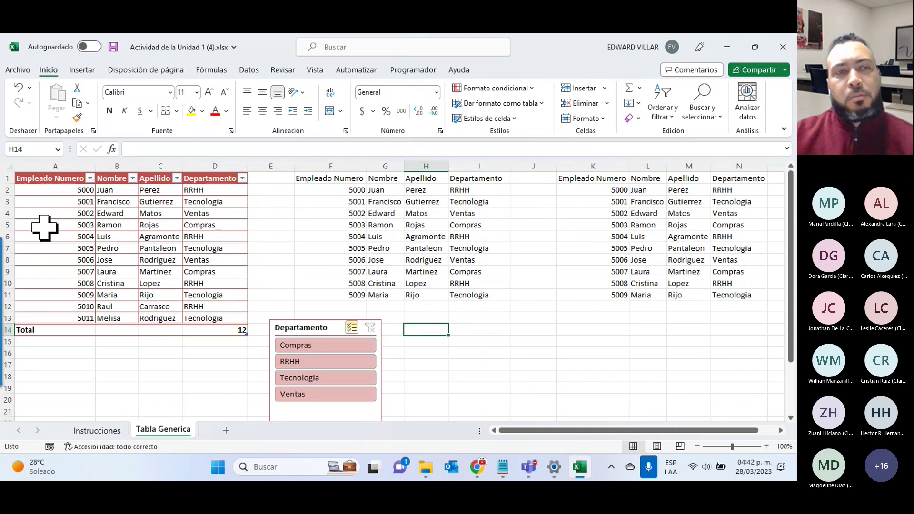
- Select a cell in the employee table and show the Table Design options
left_click(168, 226)
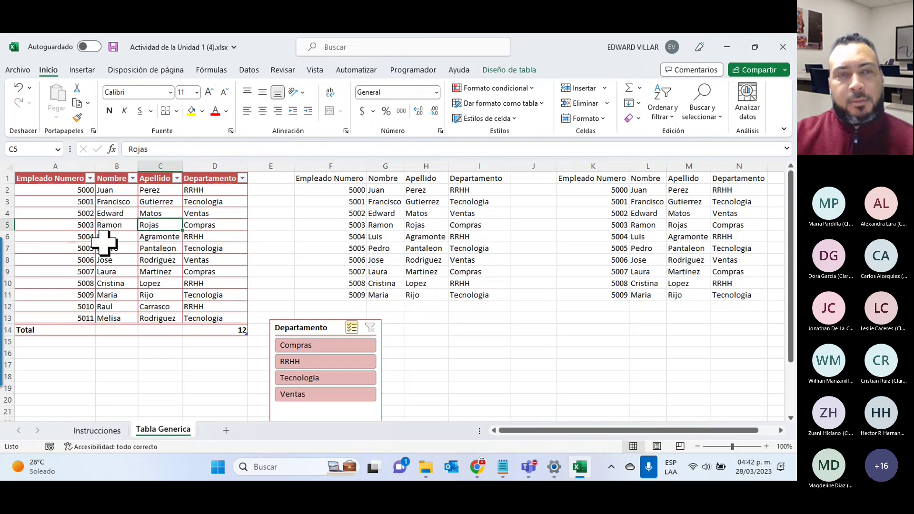
left_click(508, 71)
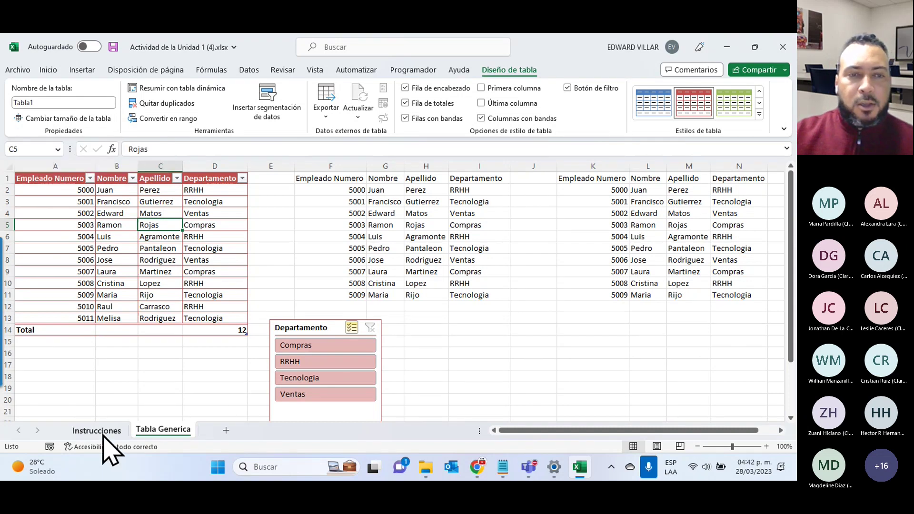
- Add sheet Hoja1 and enter =Tabla1 in A1 so the employee rows spill into A1:D12
left_click(226, 430)
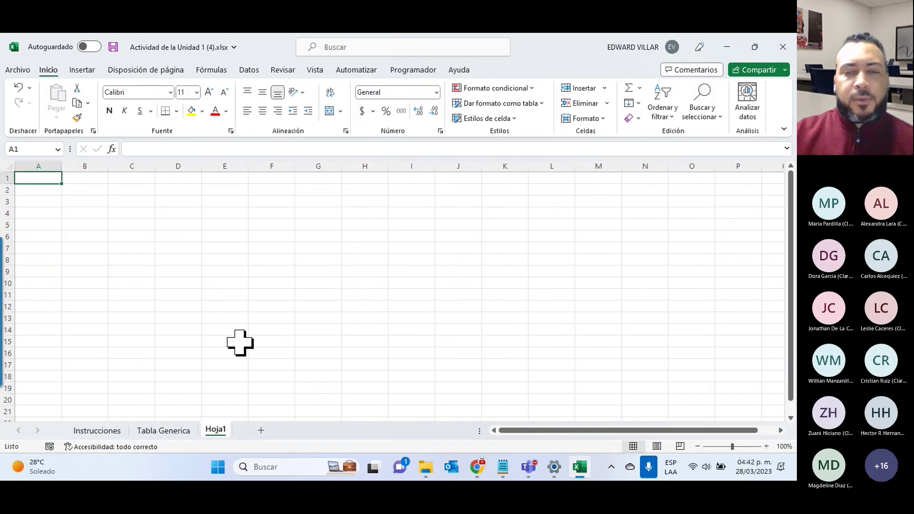
type("=")
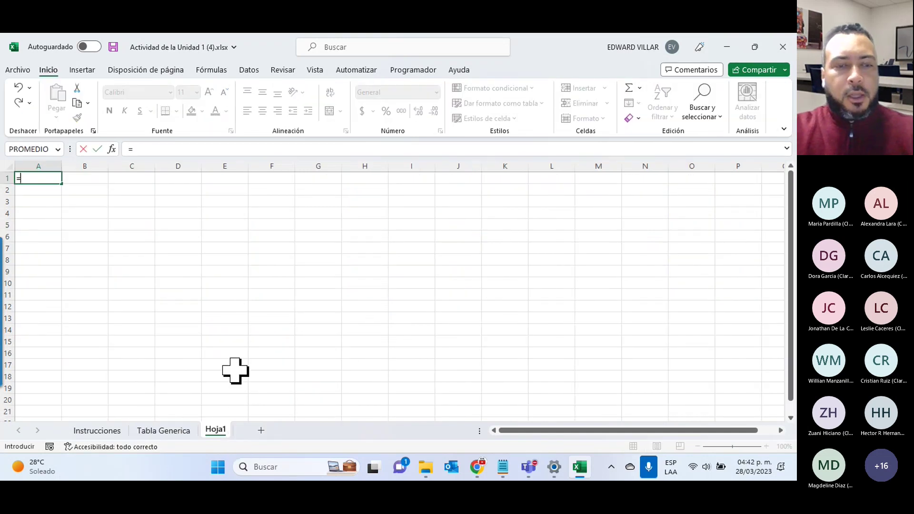
type("ta")
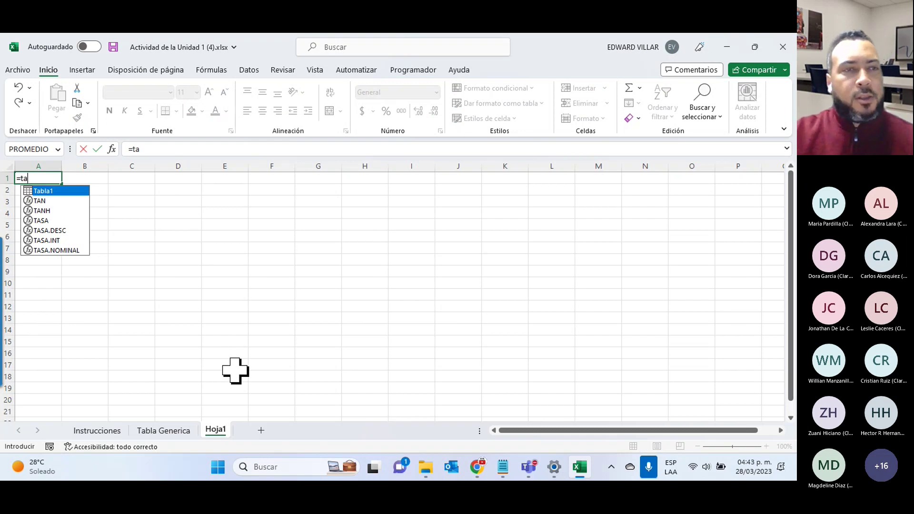
key("Return")
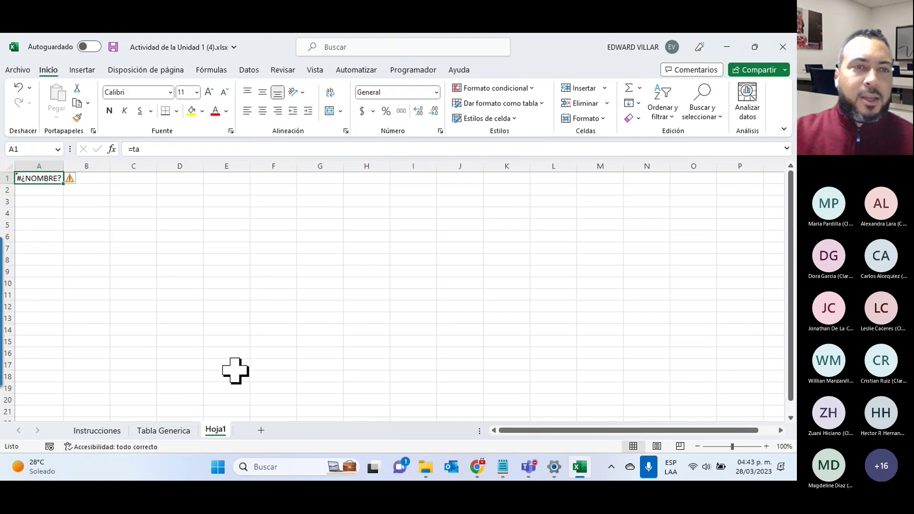
left_click(179, 166)
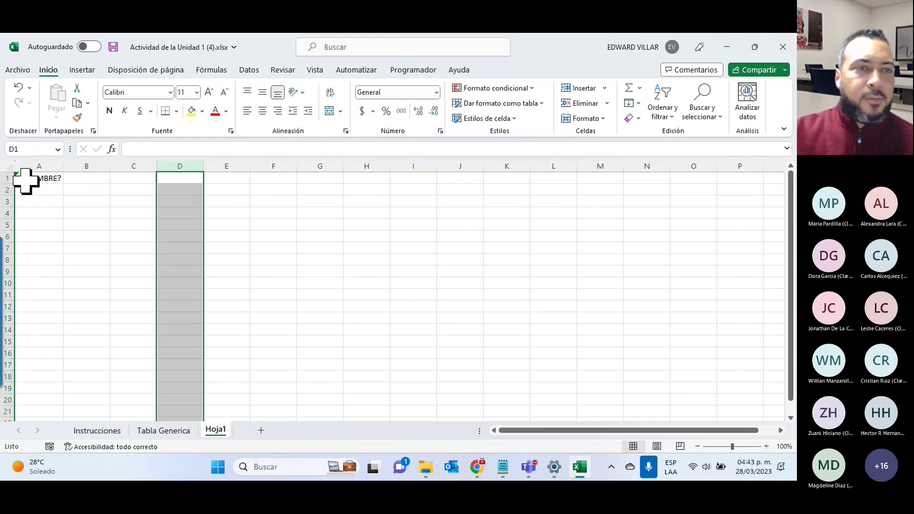
left_click(26, 181)
left_click(184, 145)
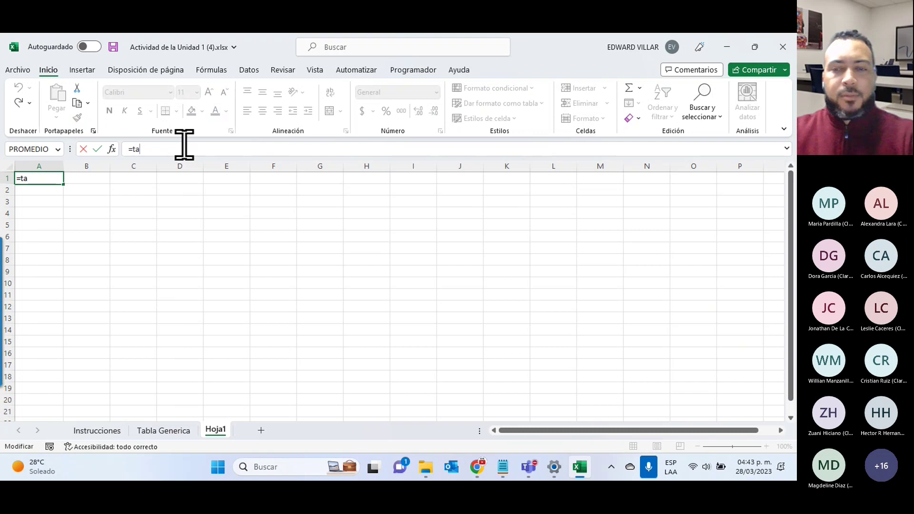
key("BackSpace")
key("BackSpace")
type("t")
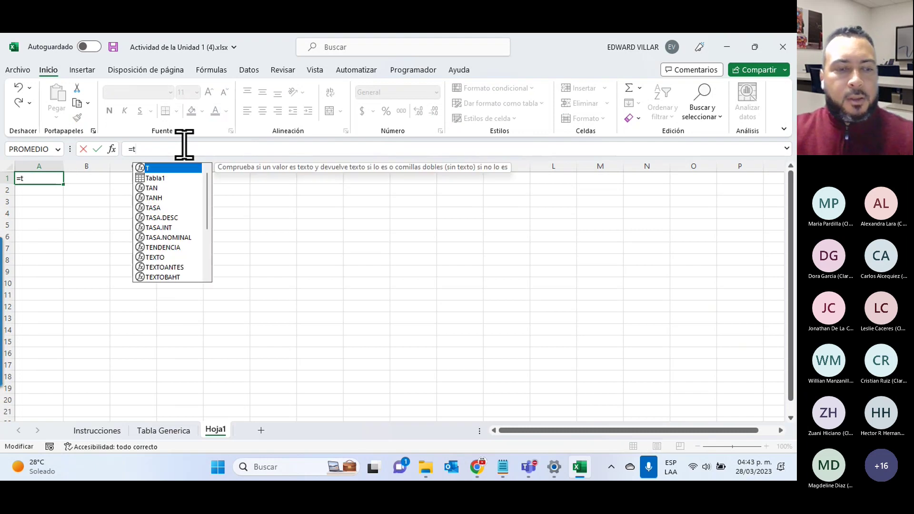
type("a")
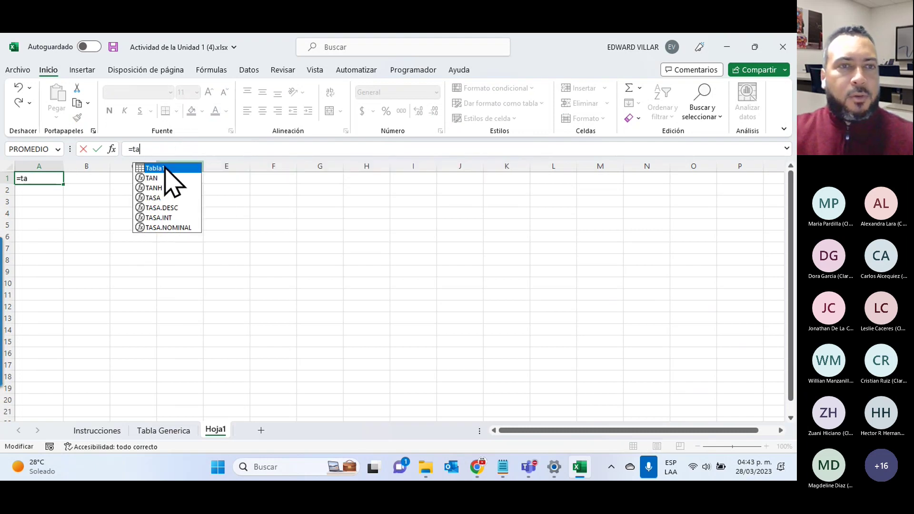
key("Tab")
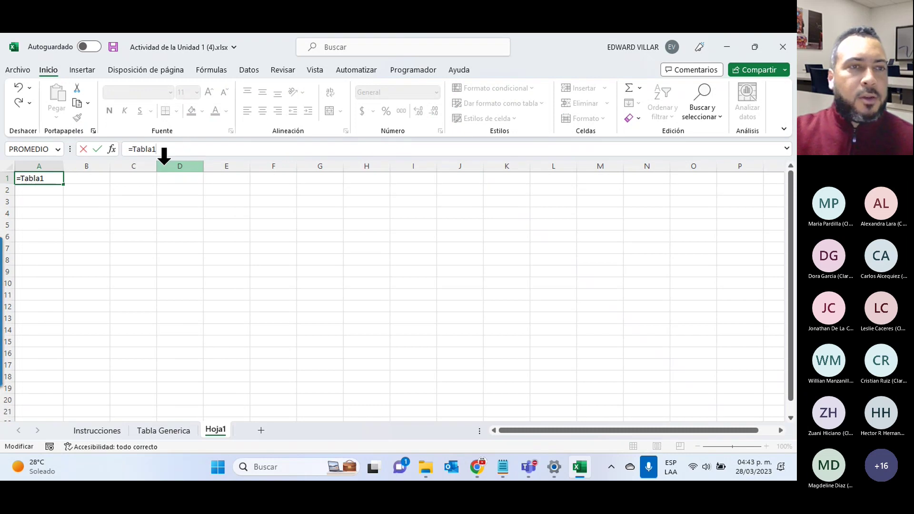
key("Return")
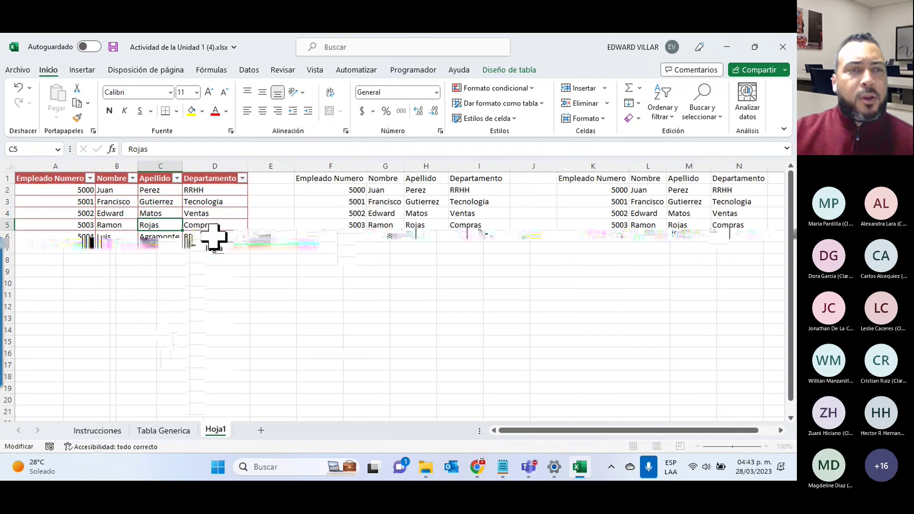
left_click(215, 188)
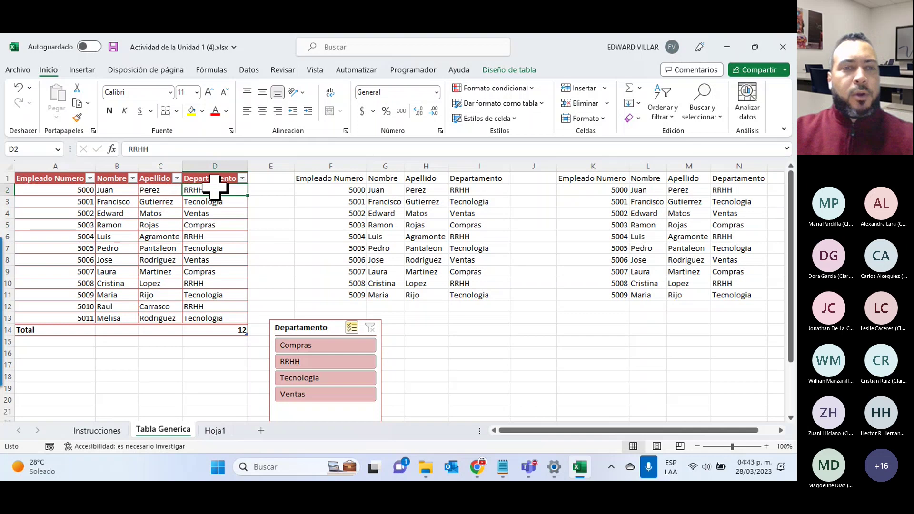
key("ctrl+Page_Down")
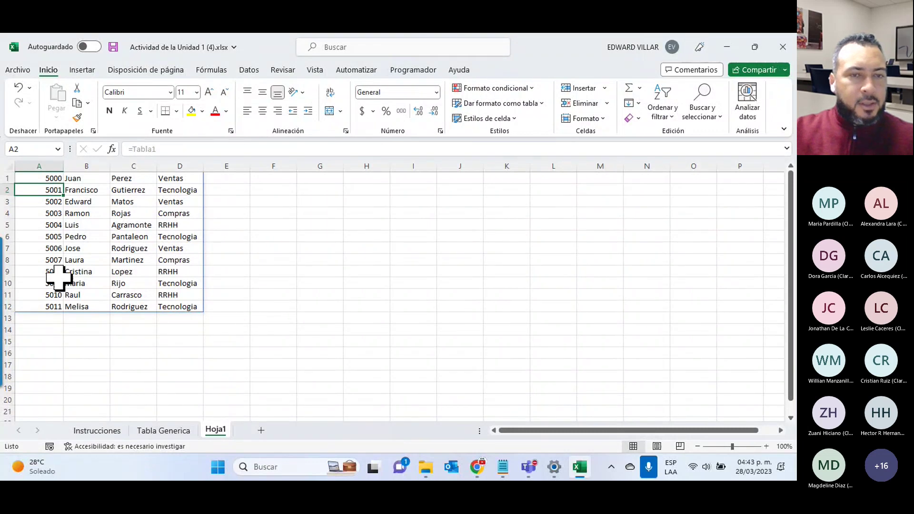
left_click(173, 429)
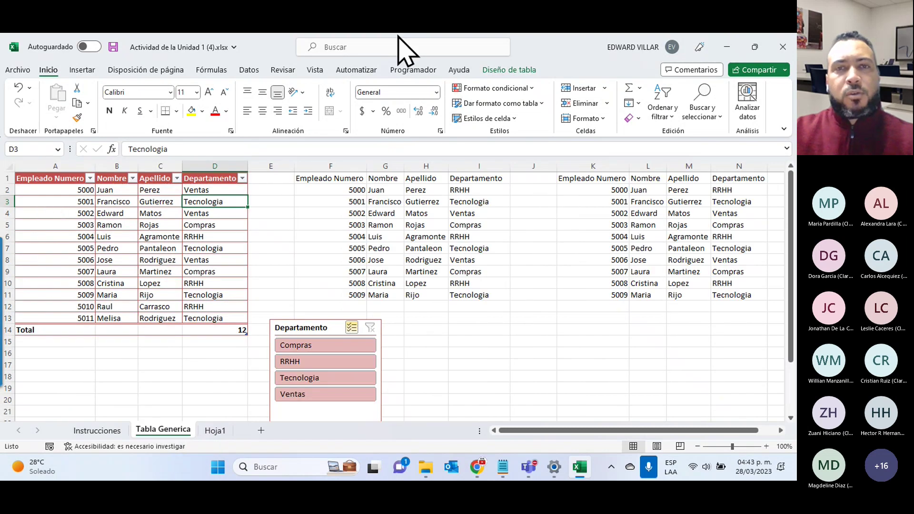
left_click(177, 260)
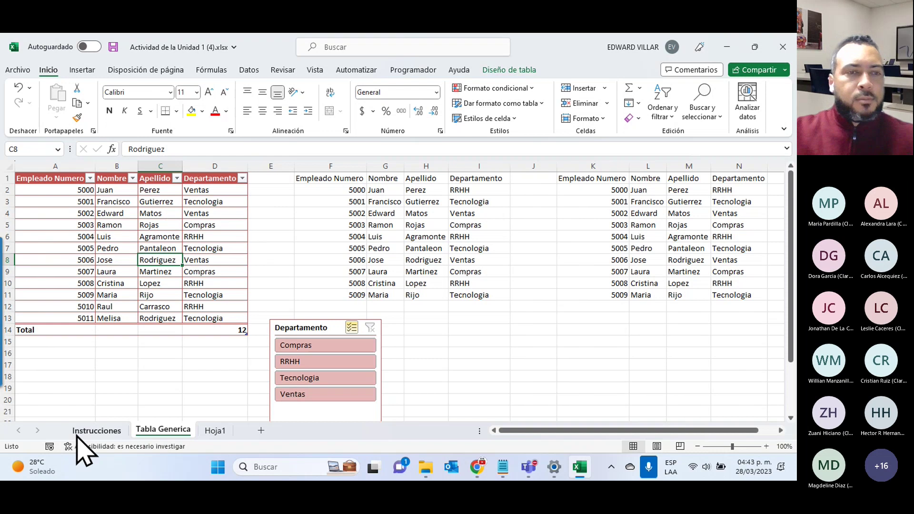
- Read the six exercise steps on the Instrucciones sheet, then return to Tabla Generica
left_click(93, 431)
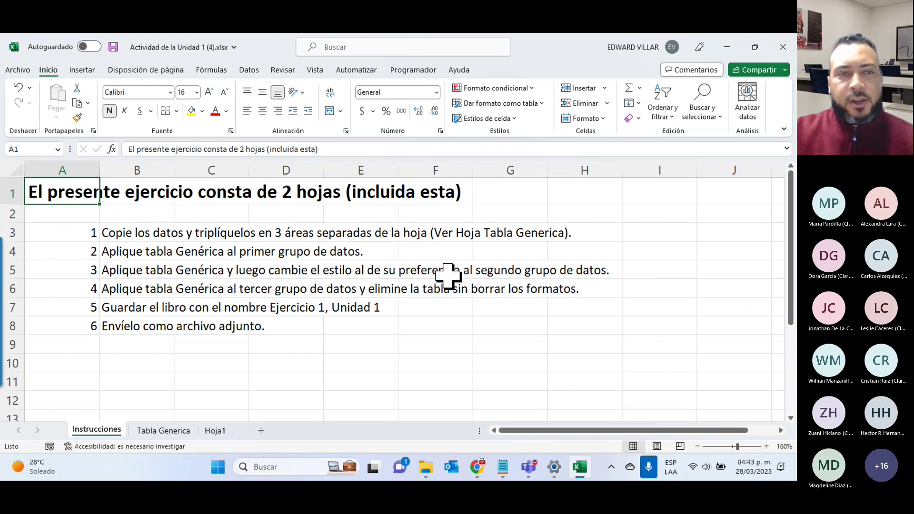
left_click(171, 431)
- Format F1:I12 as a table with headers using a dark table style
mouse_move(320, 179)
left_mouse_down()
mouse_move(516, 295)
mouse_move(500, 305)
left_mouse_up()
left_click(529, 104)
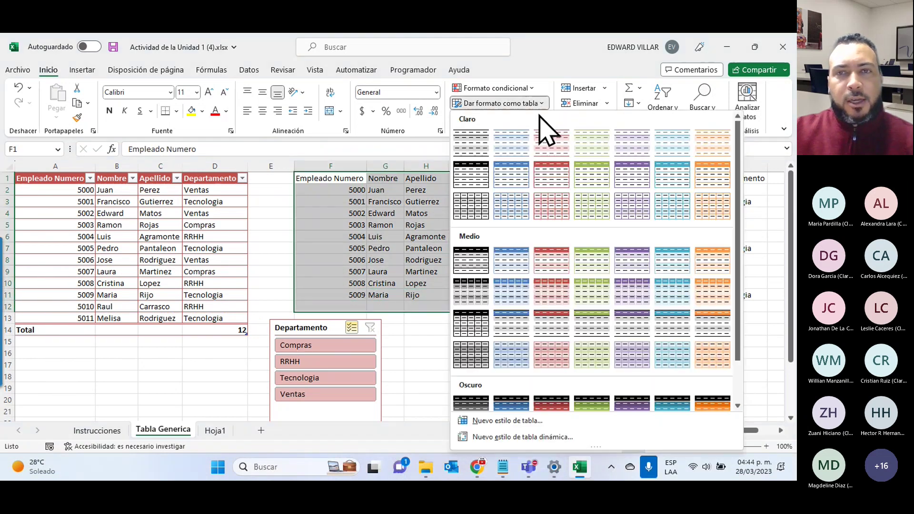
scroll(572, 373, "down", 1)
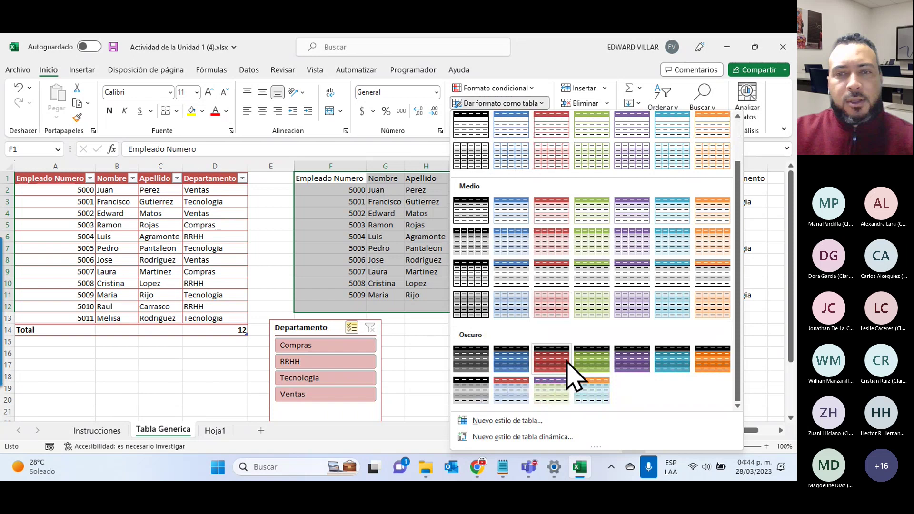
left_click(518, 365)
left_click(362, 319)
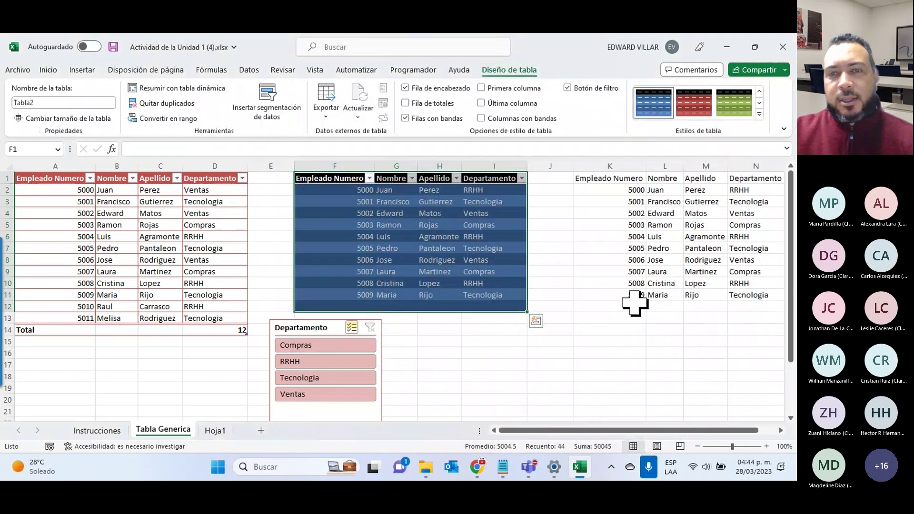
left_click(590, 343)
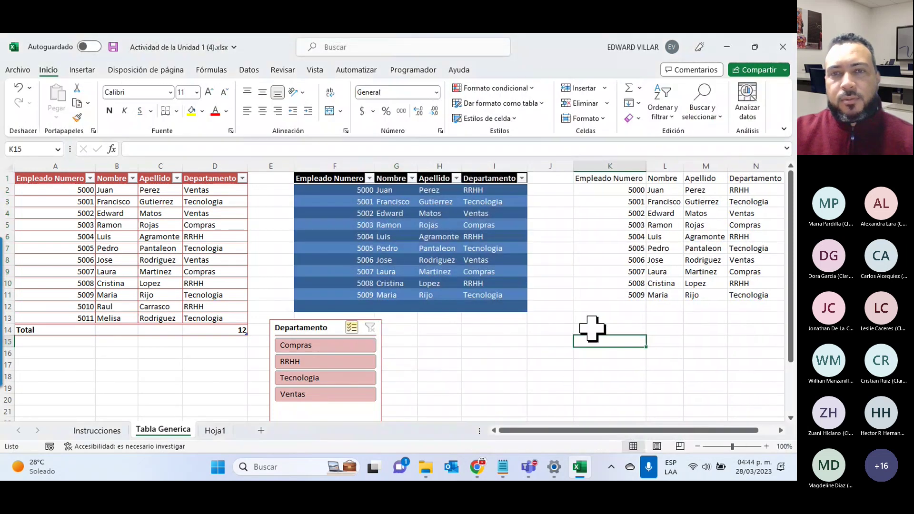
- Restyle Tabla2 with the dark teal table style and go back to the Instrucciones sheet
left_click(411, 246)
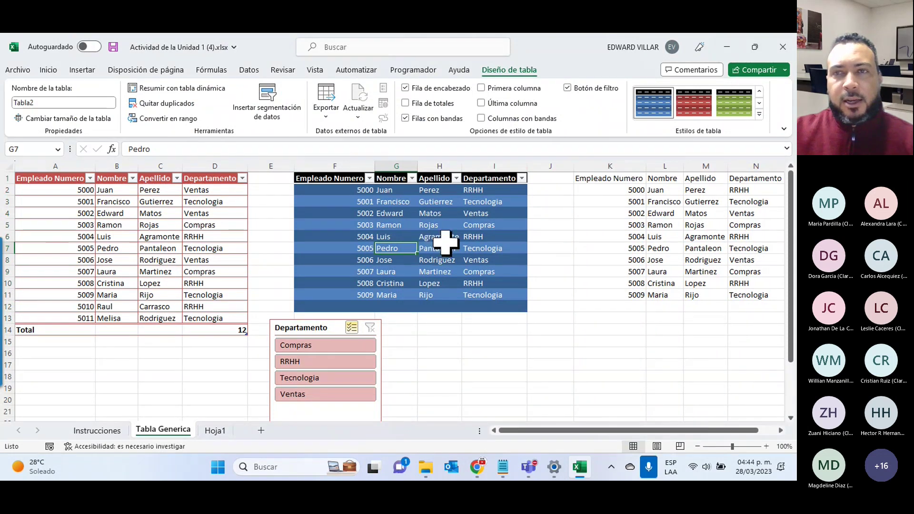
left_click(760, 115)
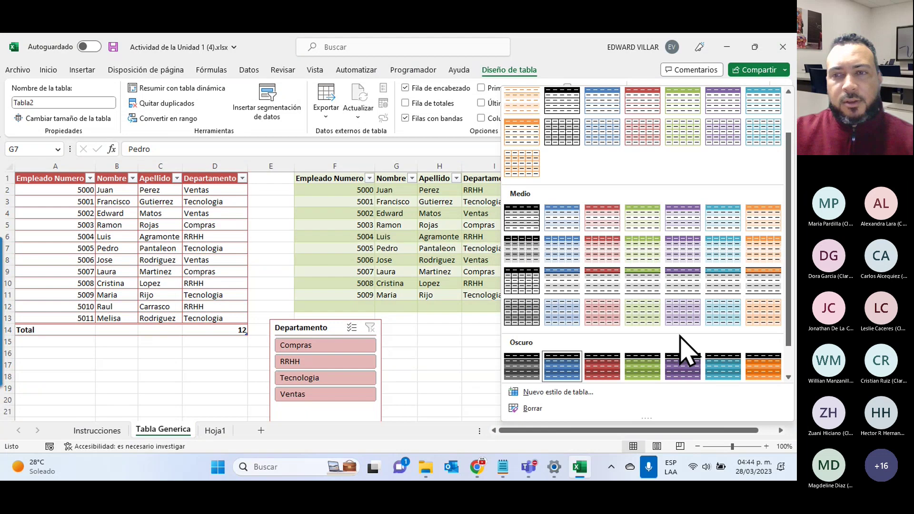
left_click(723, 365)
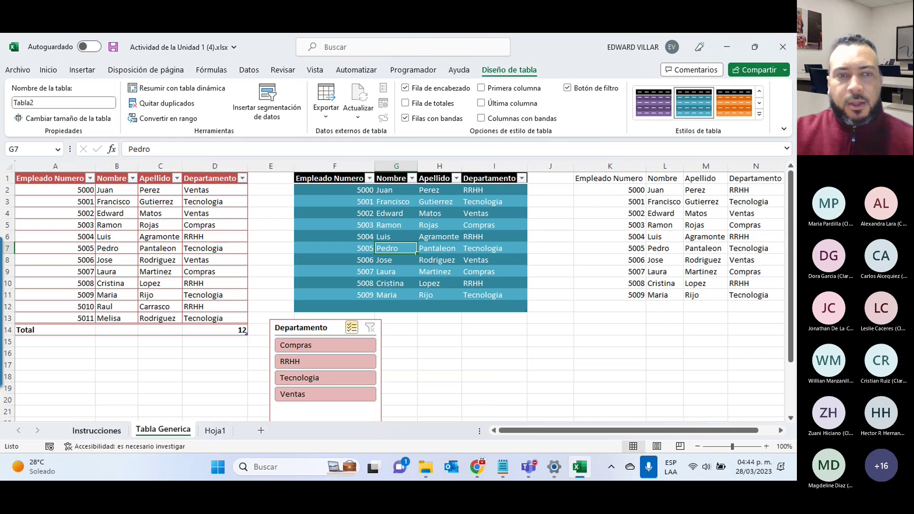
left_click(97, 430)
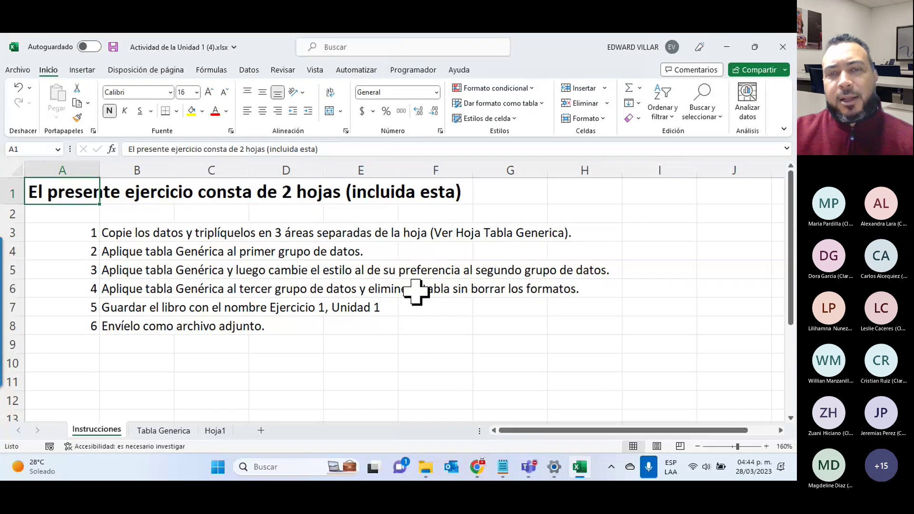
- On Tabla Generica, format K1:N11 as a dark blue table with headers (Tabla3)
left_click(177, 435)
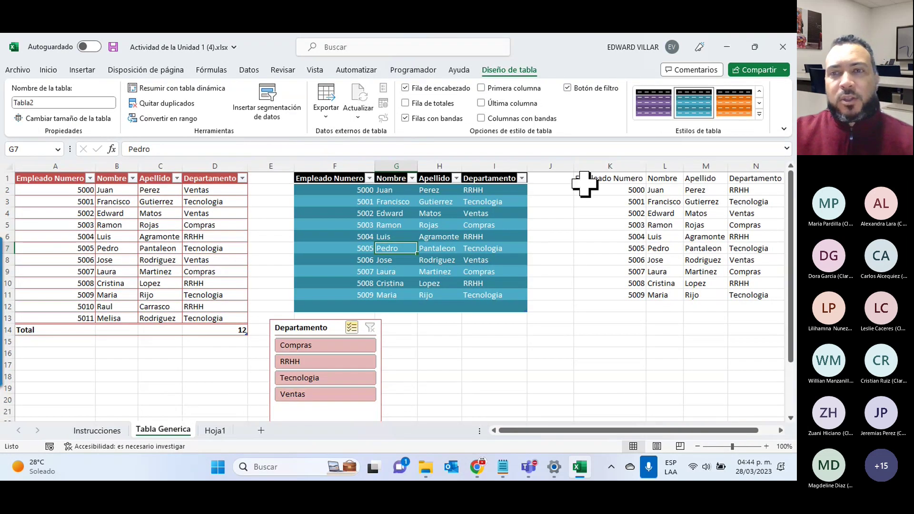
left_click_drag(587, 180, 754, 297)
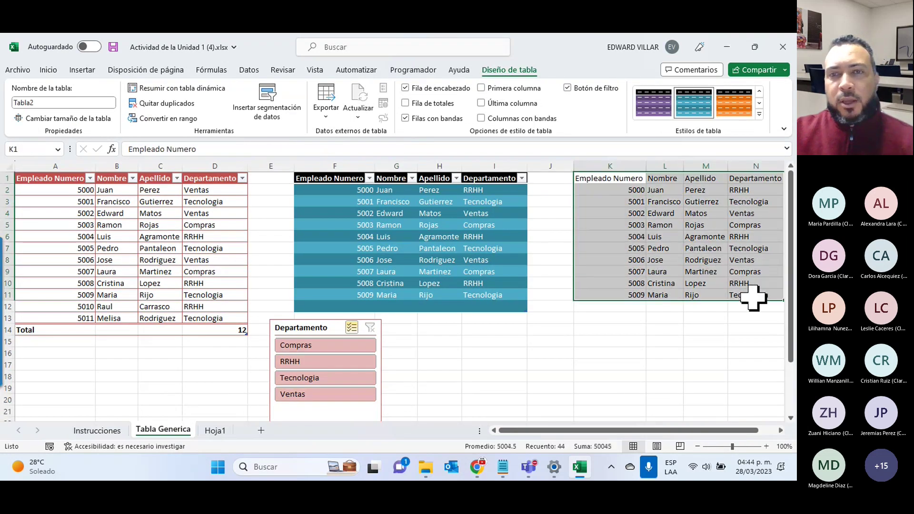
left_click(458, 104)
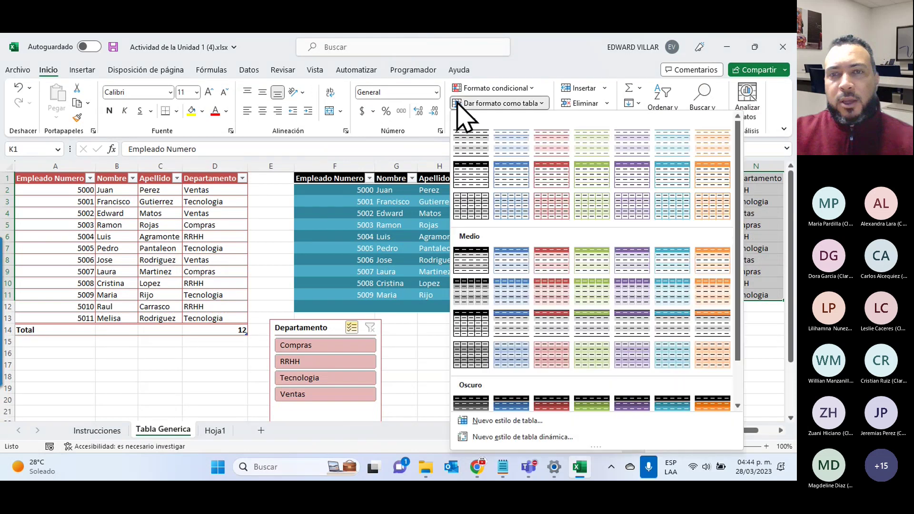
left_click(521, 404)
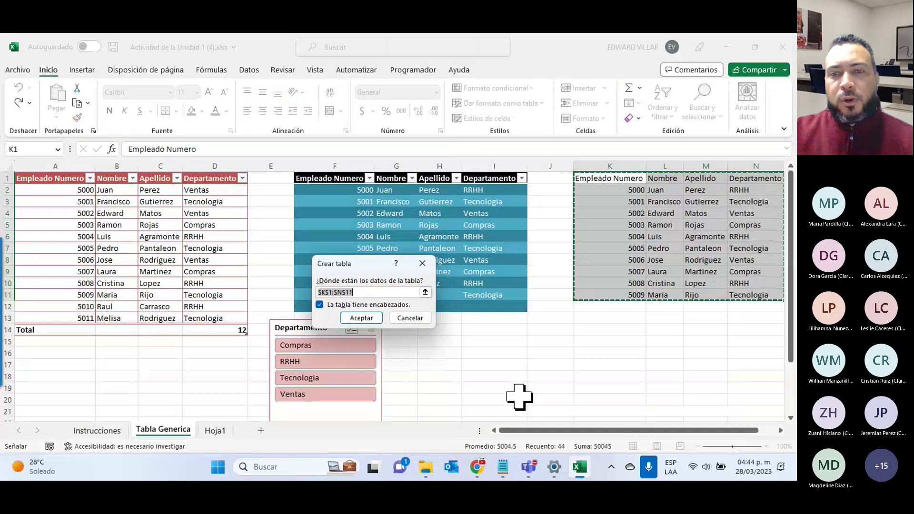
left_click(361, 318)
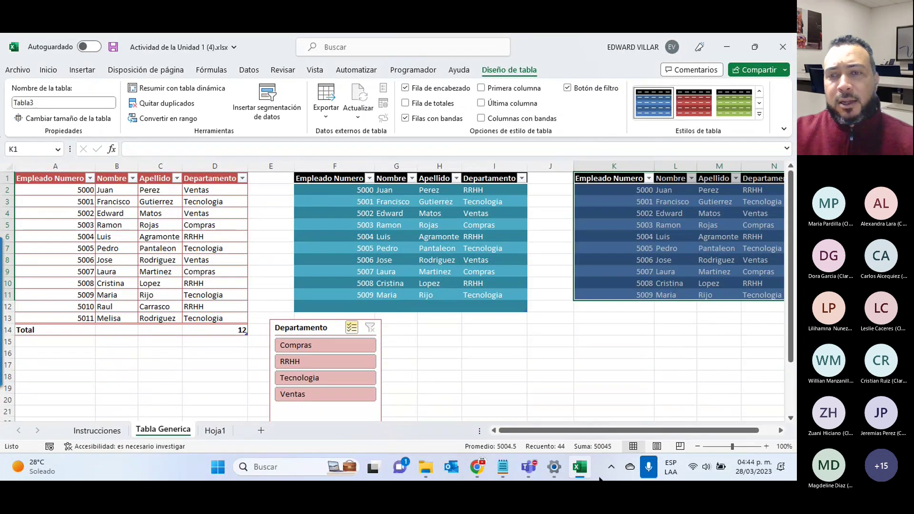
left_click_drag(610, 430, 671, 420)
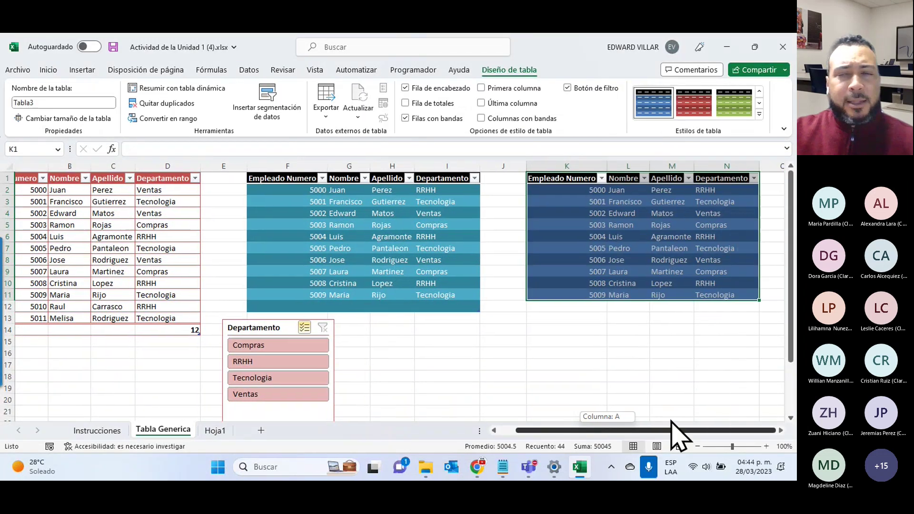
left_click(704, 387)
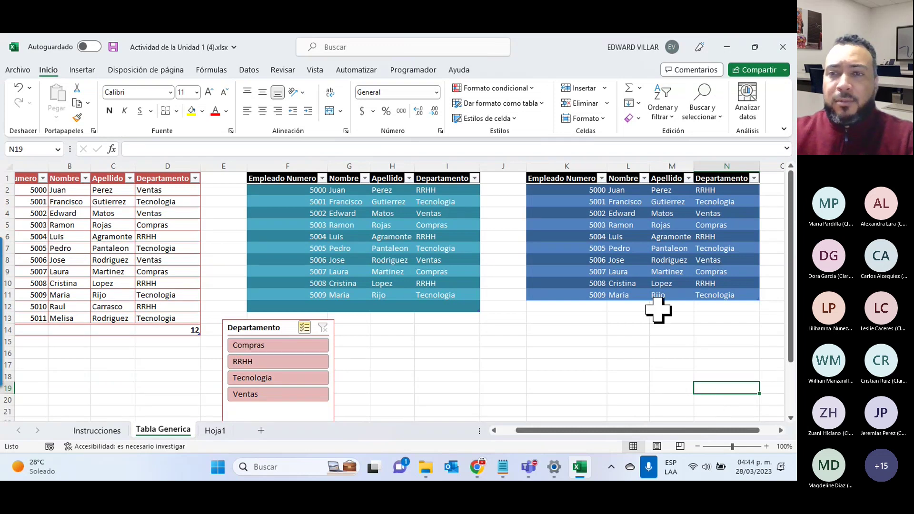
left_click(740, 262)
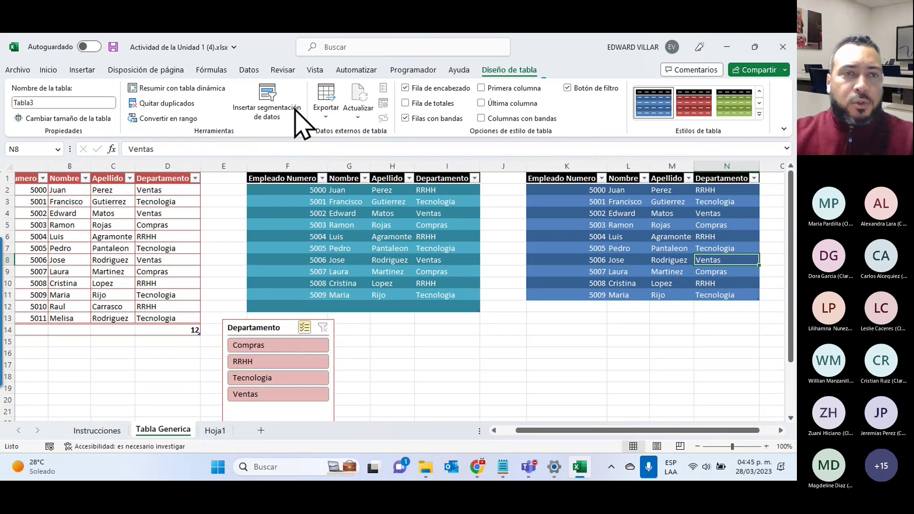
- Convert Tabla3 to a normal range, confirming with Sí
left_click(157, 118)
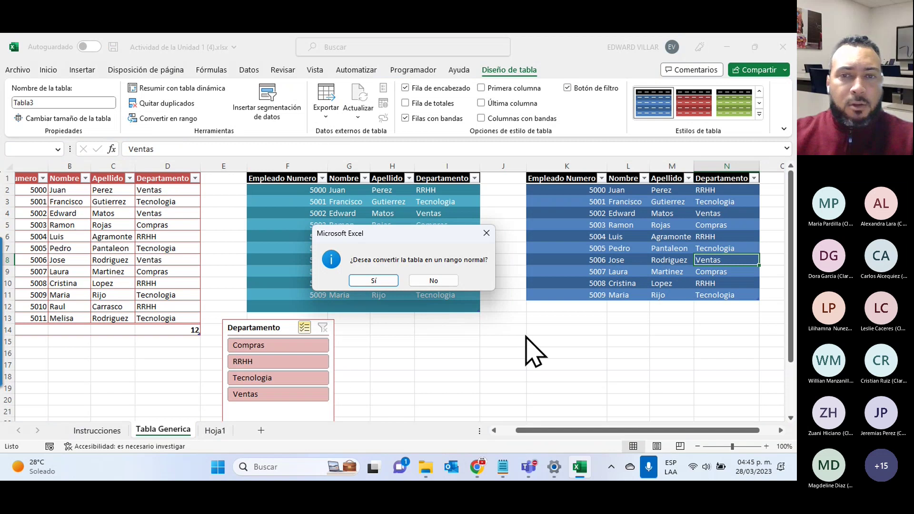
left_click(370, 281)
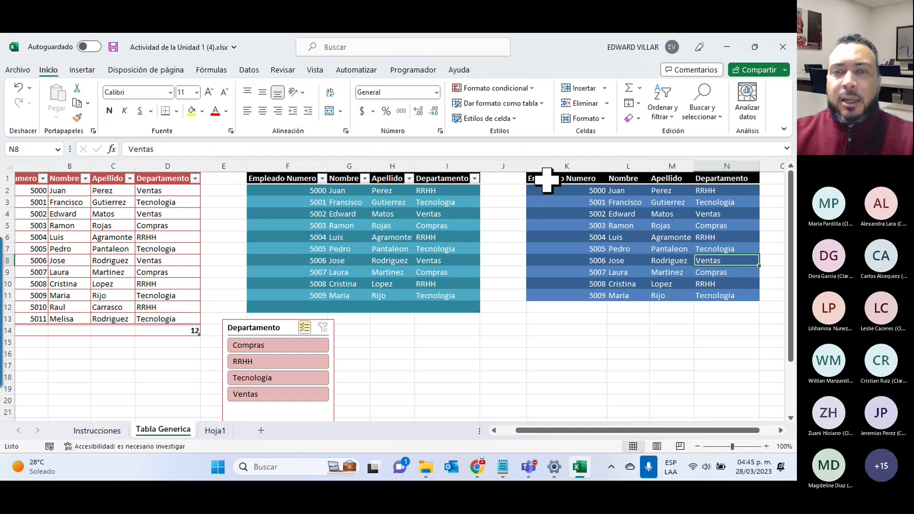
- Inspect the converted K1:N11 range by selecting its cells and the whole block
left_click(631, 249)
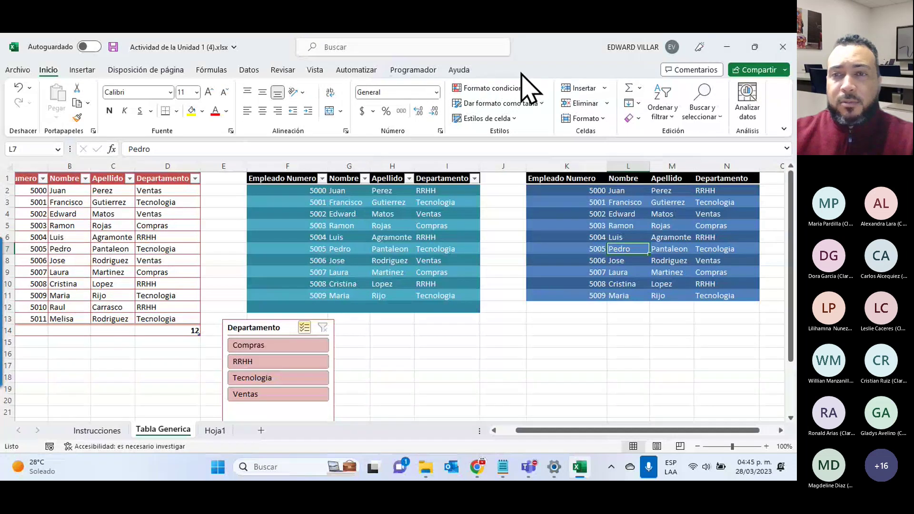
left_click(682, 201)
left_click_drag(570, 179, 717, 300)
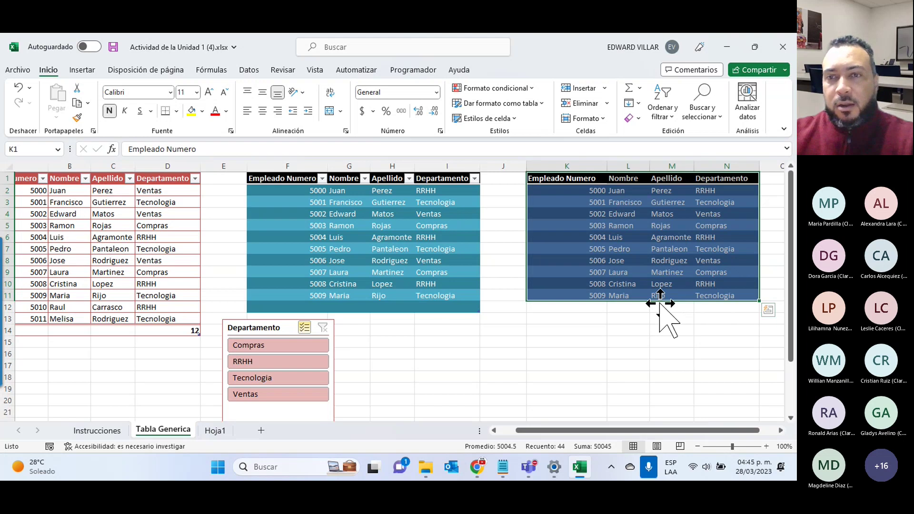
left_click(672, 214)
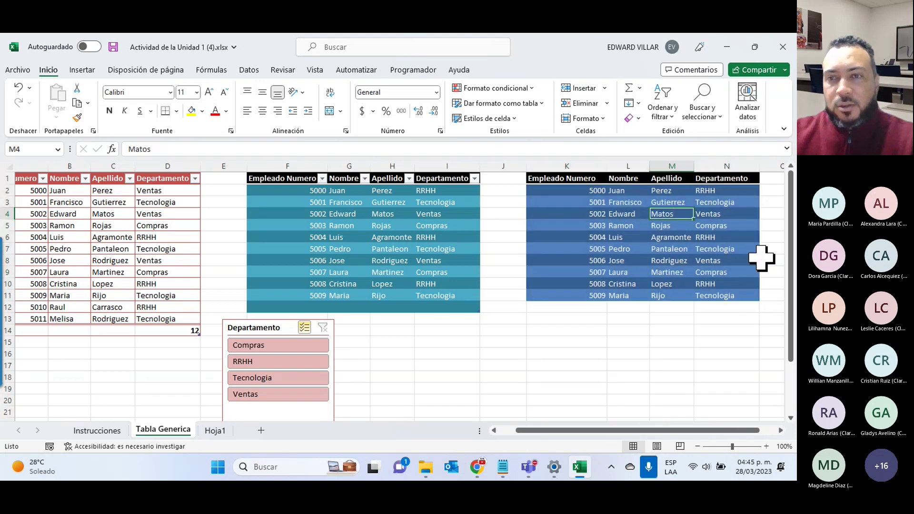
left_click(682, 294)
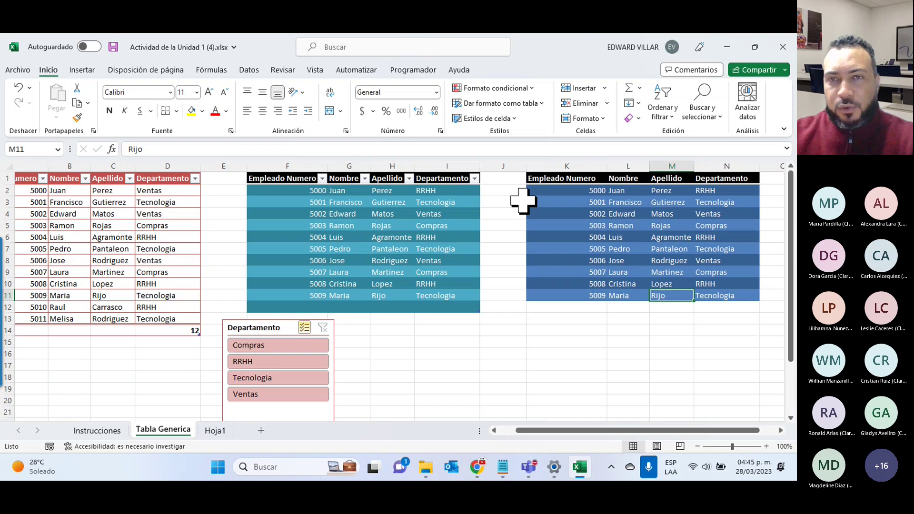
- Select cell H5 in Tabla2 and bring Excel back into focus from Teams
left_click(392, 225)
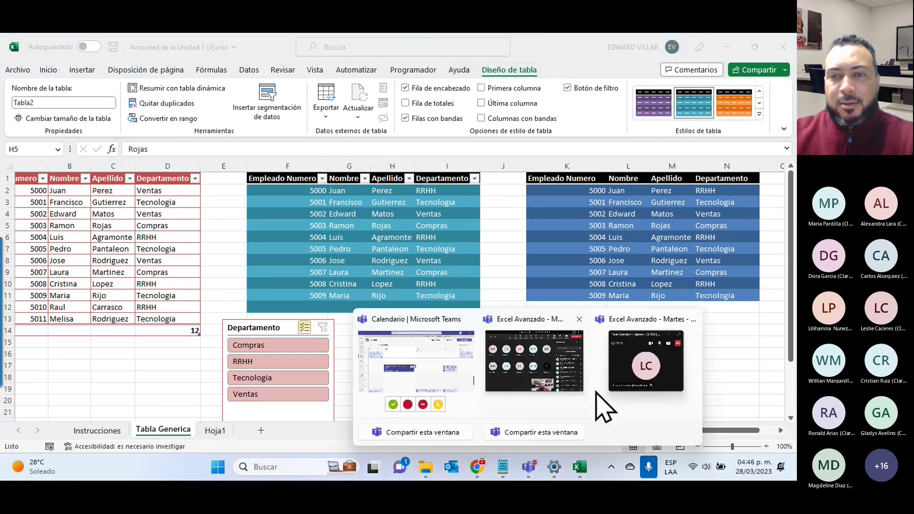
left_click(658, 373)
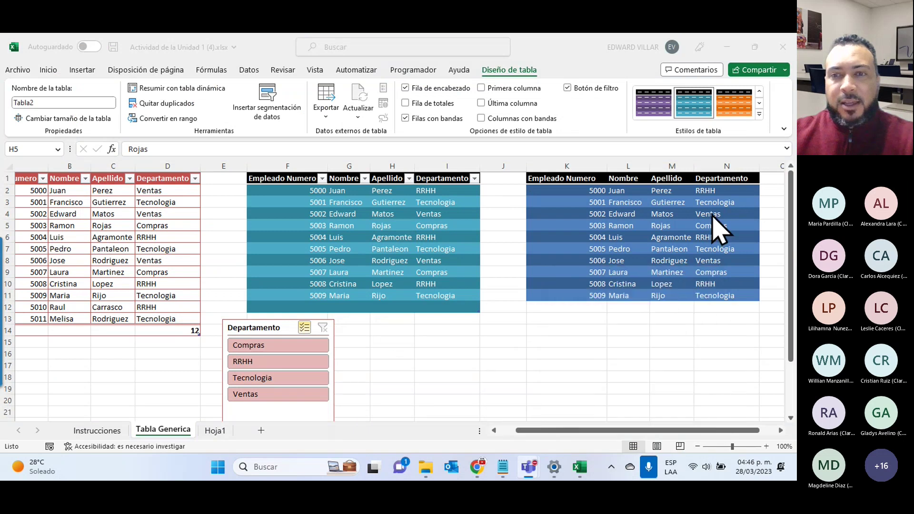
left_click(708, 271)
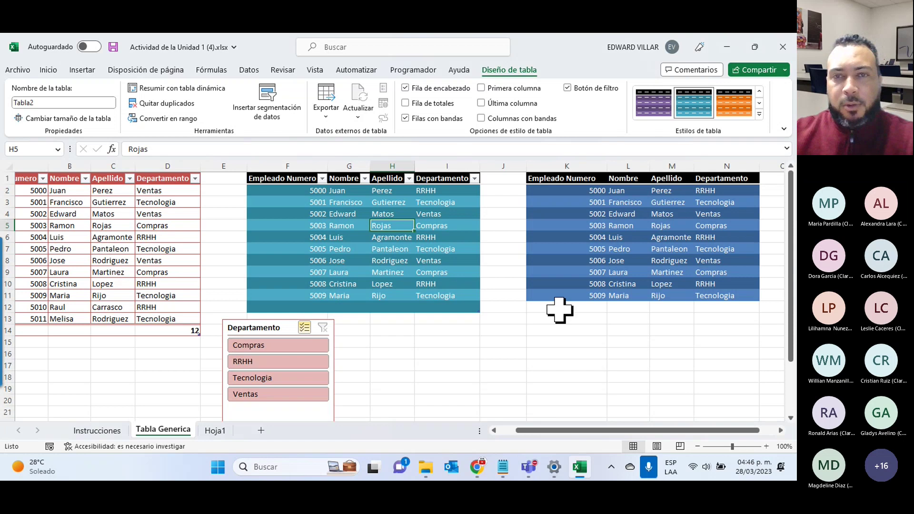
- Save the workbook as 'Actividad de la Unidad 1 (4)' prefixed with the student's full name
left_click(18, 70)
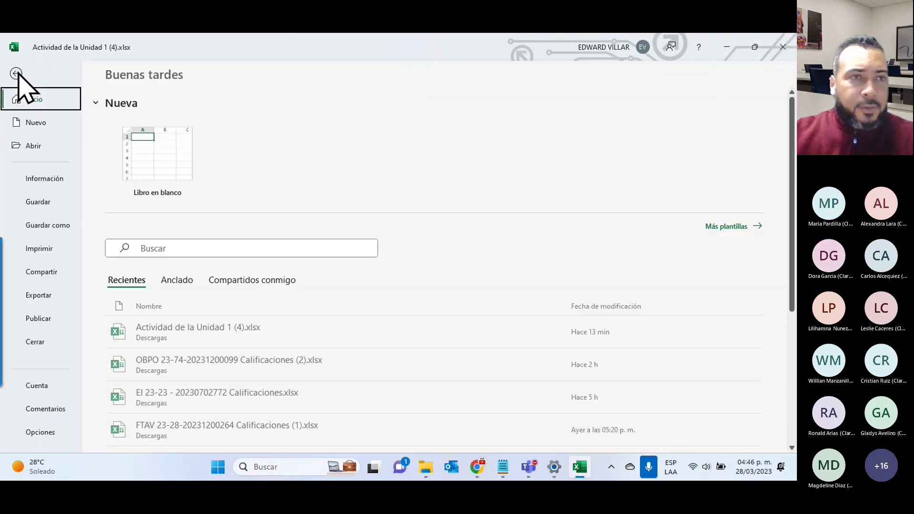
left_click(74, 224)
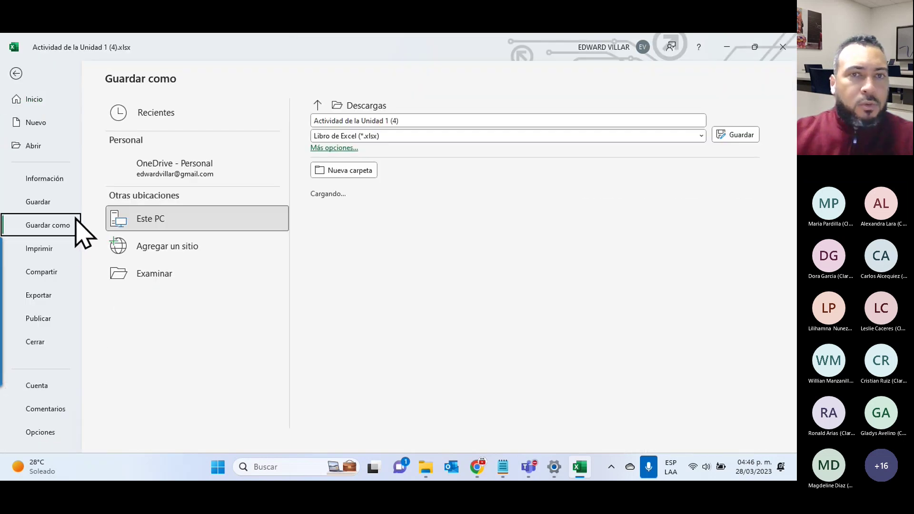
left_click(315, 120)
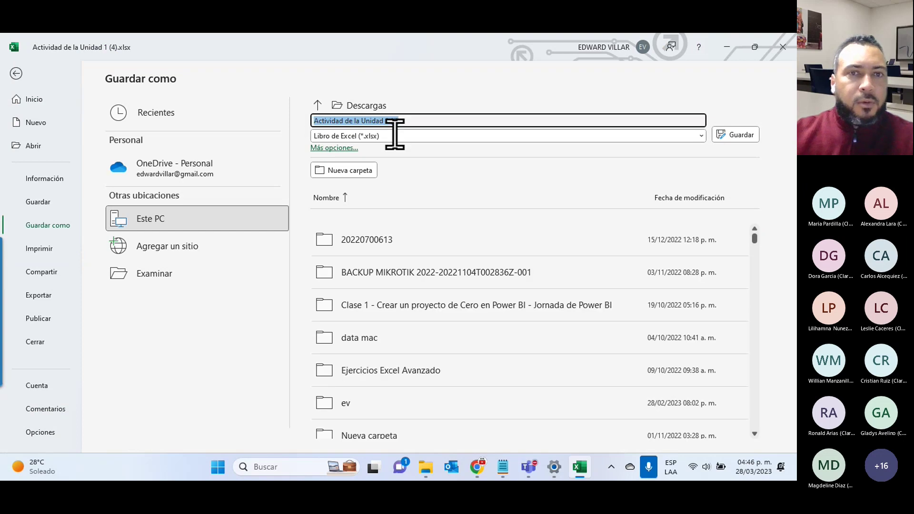
left_click(317, 120)
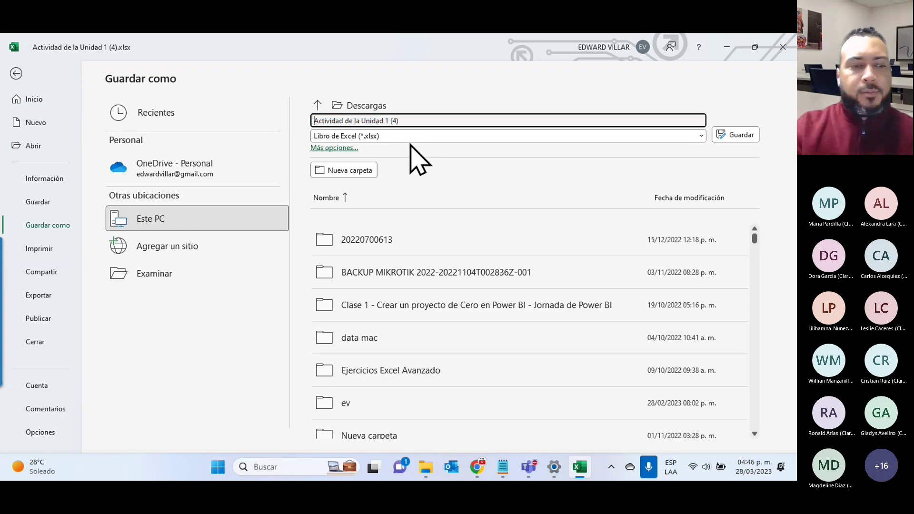
type("JU")
type("AN PER")
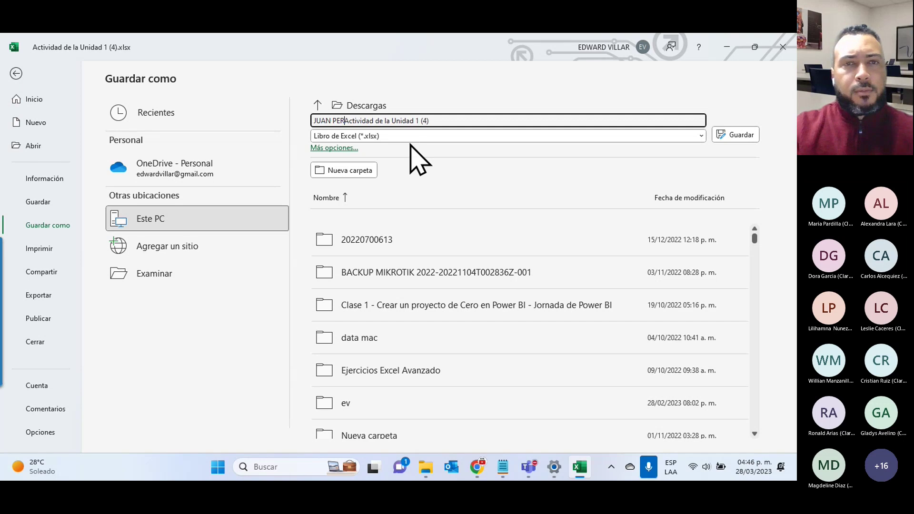
type("EZ -")
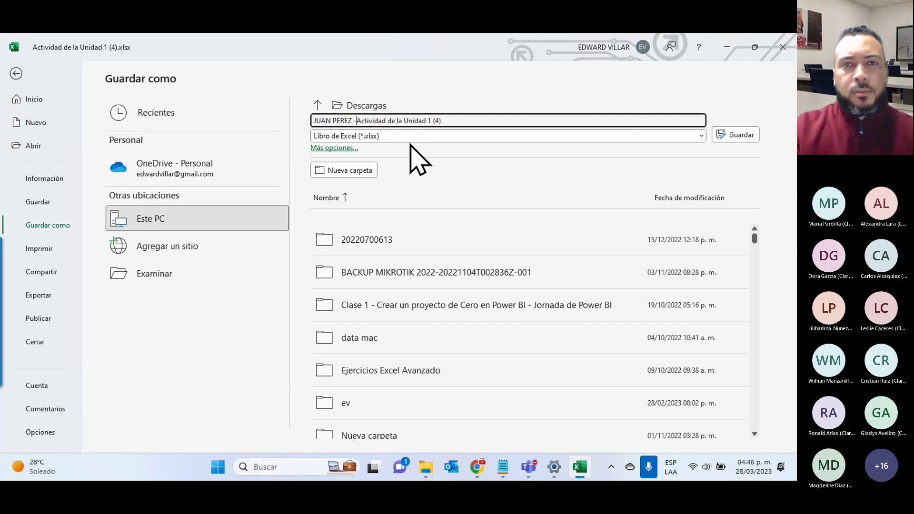
key("Return")
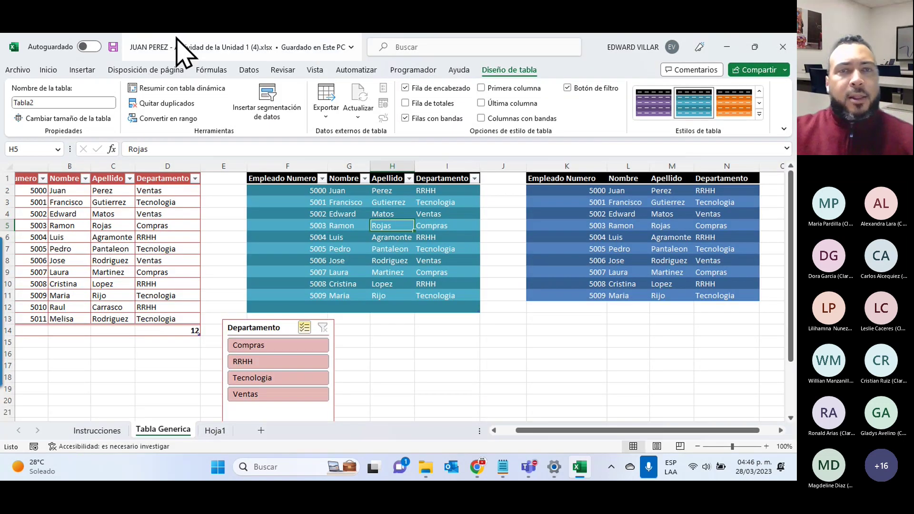
- Close Excel and review the Unit 1 activity submission page in INFOTEP Virtual
left_click(782, 48)
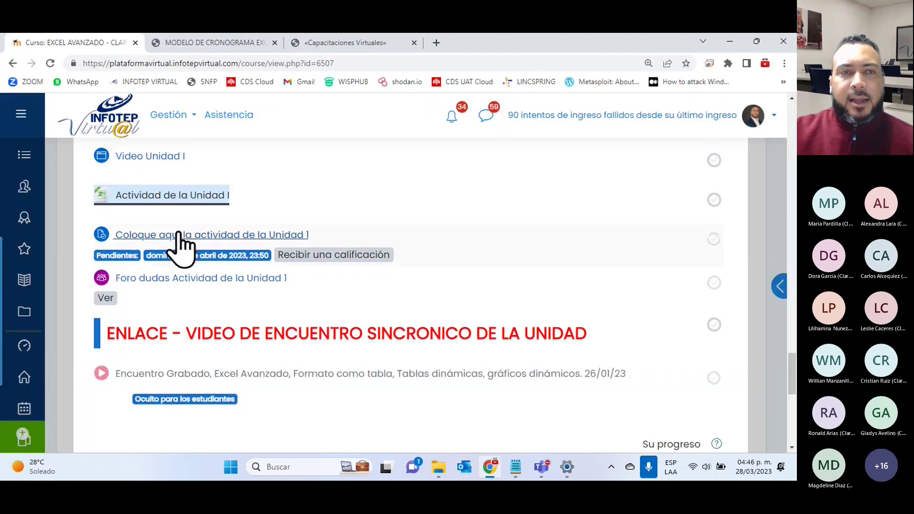
left_click(167, 236)
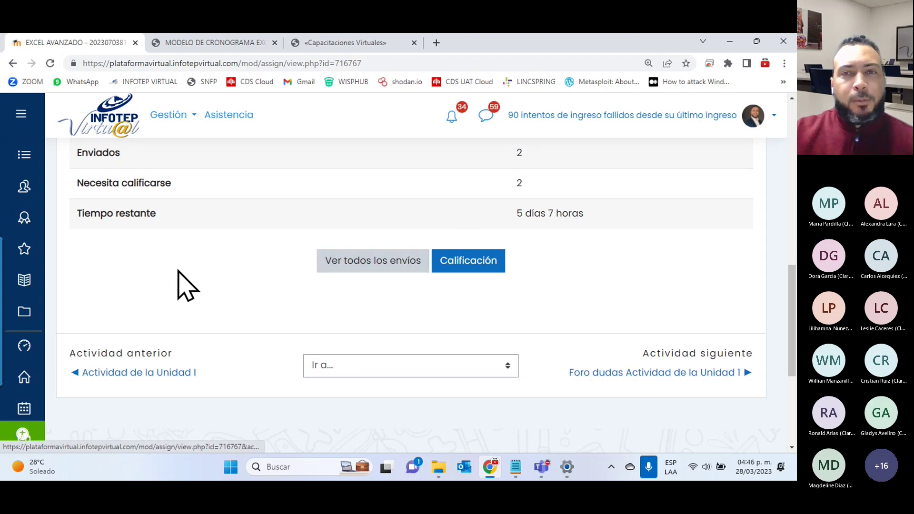
scroll(490, 353, "up", 4)
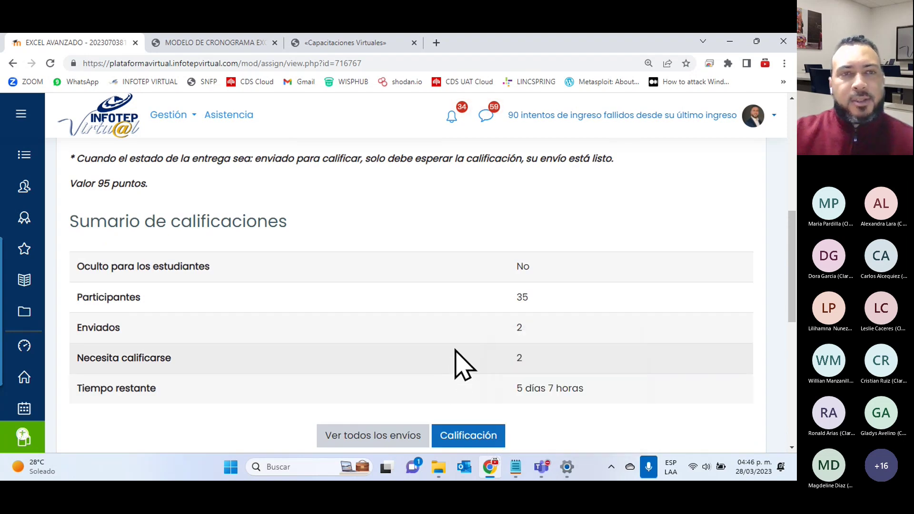
scroll(469, 393, "up", 1)
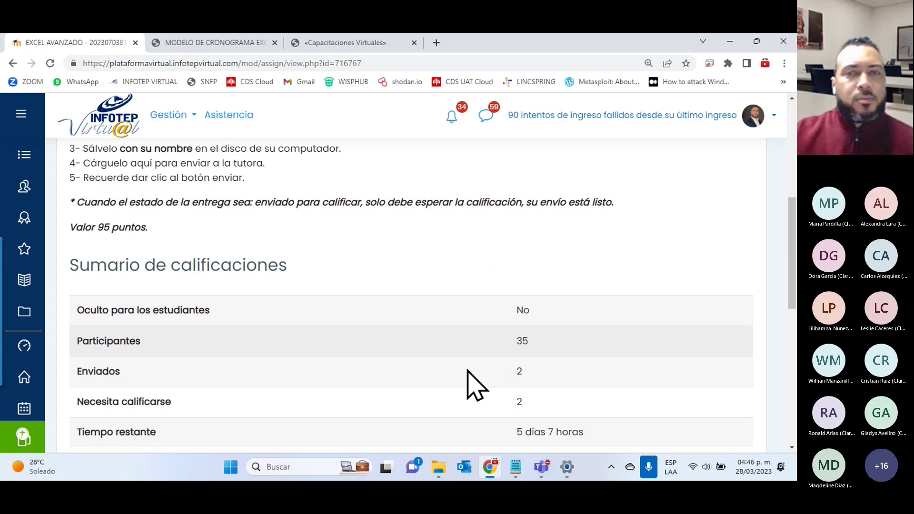
- Back on the course page, download Actividad de la Unidad 2 from section 2 and open it
key("alt+Left")
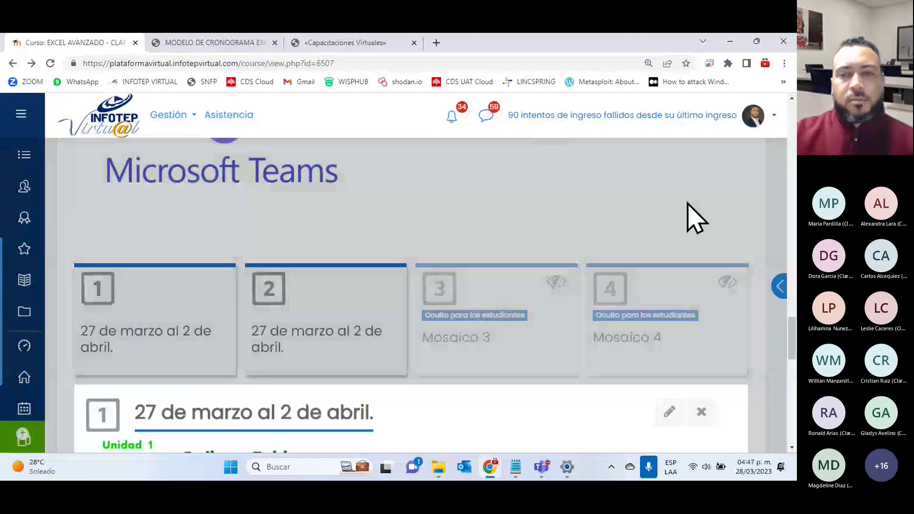
mouse_move(542, 467)
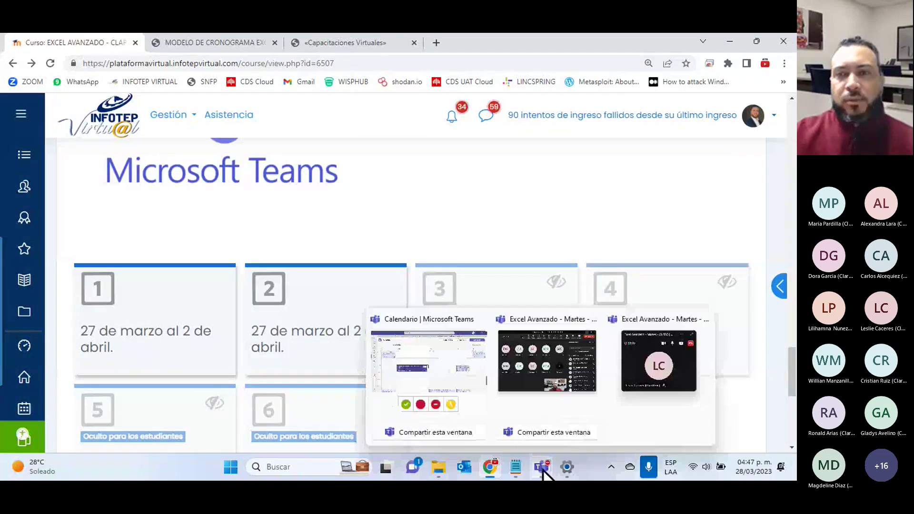
left_click(548, 374)
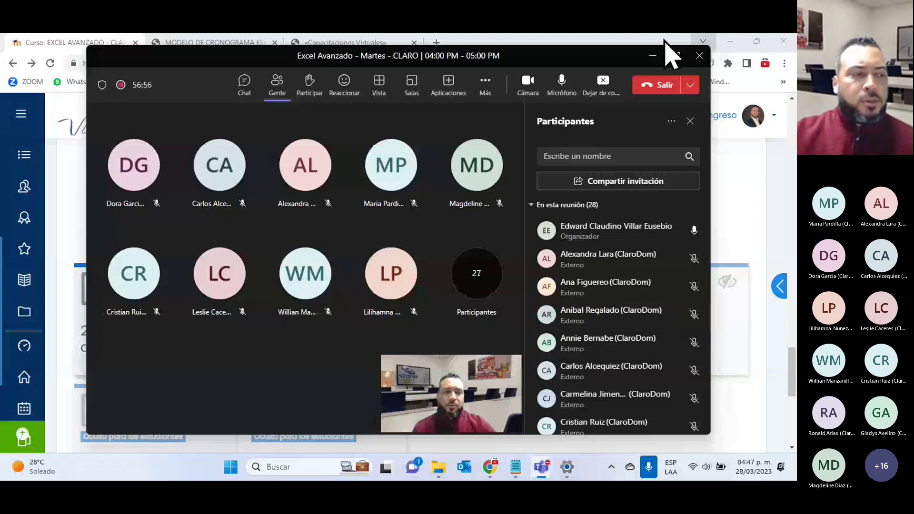
left_click(654, 56)
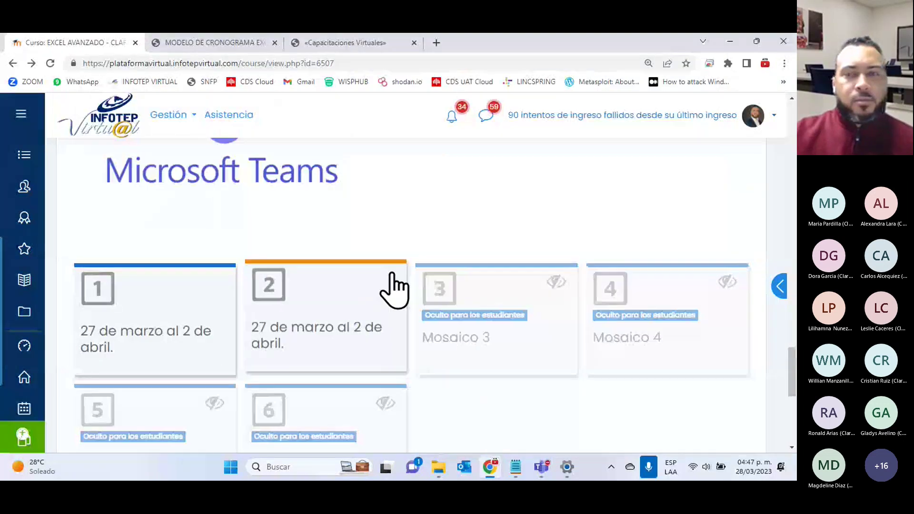
left_click(347, 305)
scroll(348, 310, "down", 3)
mouse_move(408, 359)
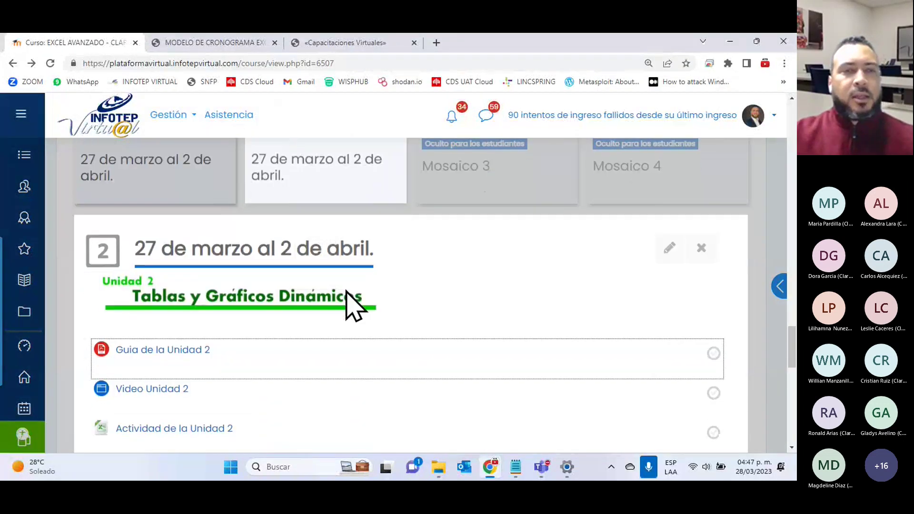
scroll(348, 308, "down", 2)
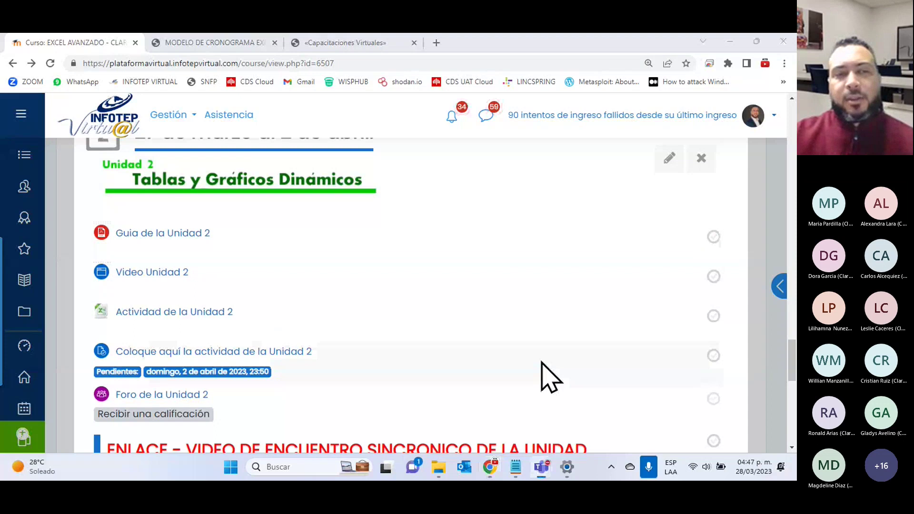
left_click(169, 312)
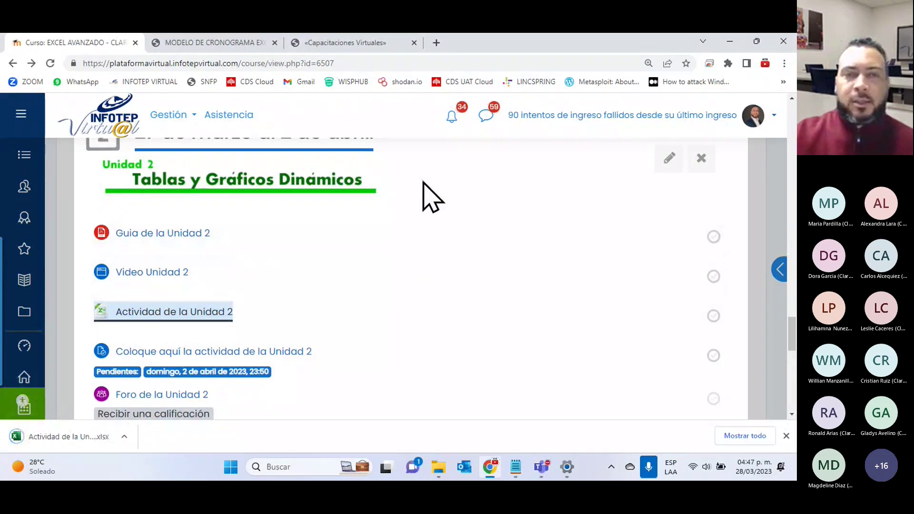
left_click(92, 431)
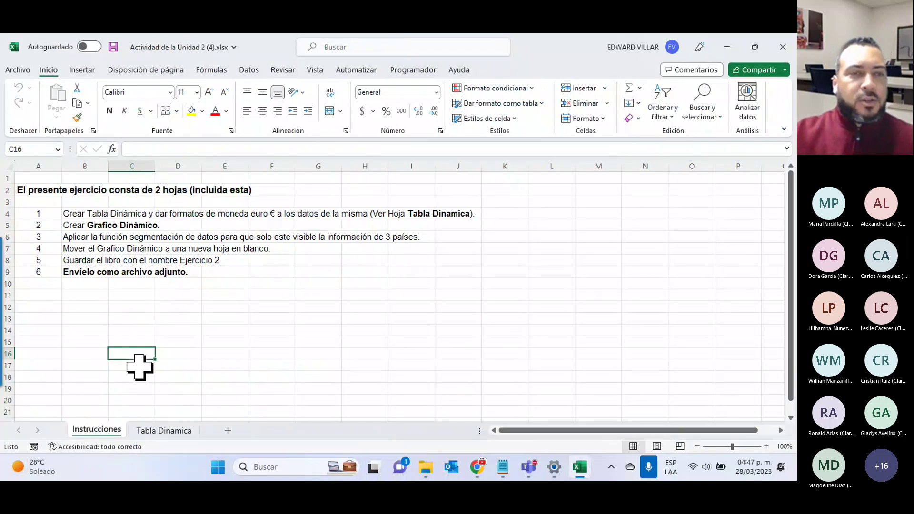
- Zoom in to read the Instrucciones sheet, then switch to the Tabla Dinamica sales sheet
scroll(136, 366, "up", 1, "ctrl")
scroll(140, 367, "up", 1, "ctrl")
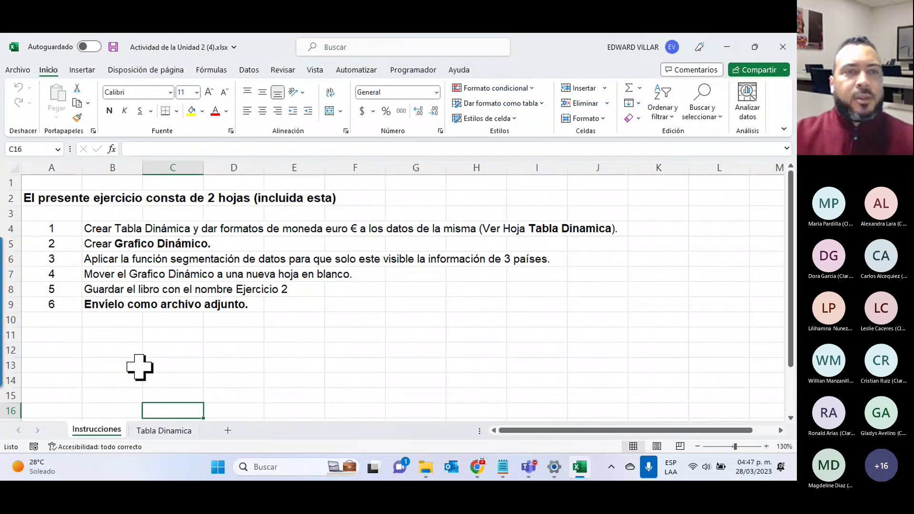
scroll(140, 367, "up", 1, "ctrl")
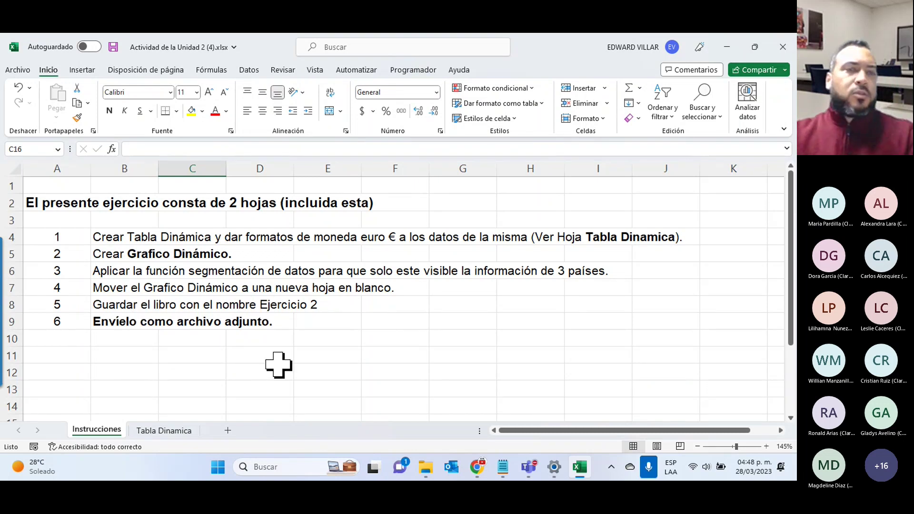
left_click(178, 429)
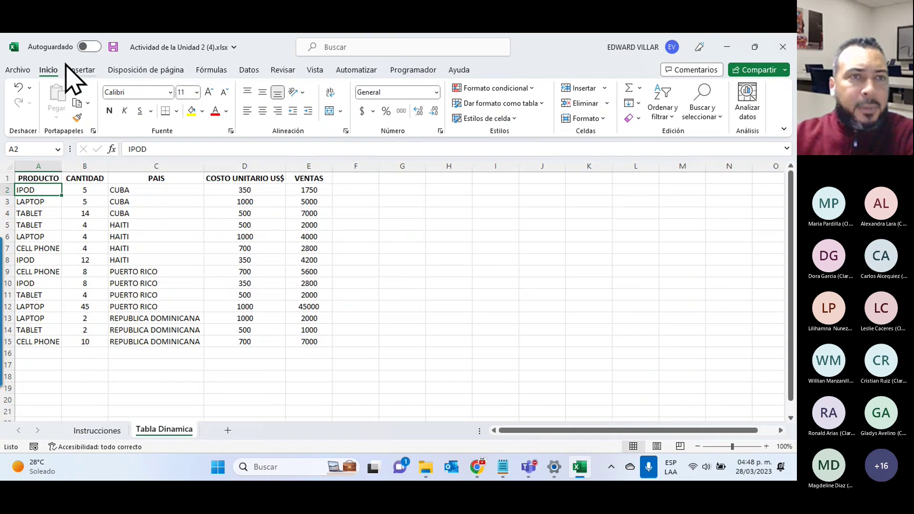
- Show the Gráfico dinámico dropdown choices on the Insertar ribbon
left_click(79, 70)
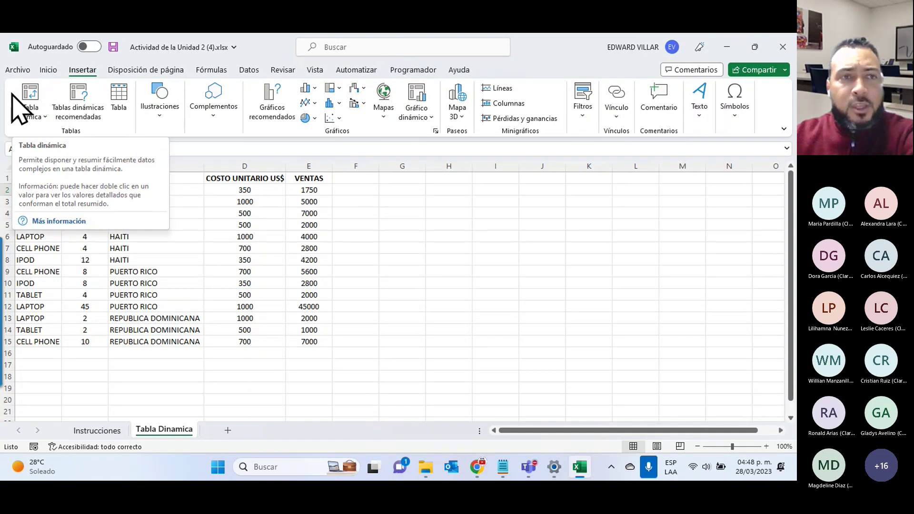
left_click(32, 98)
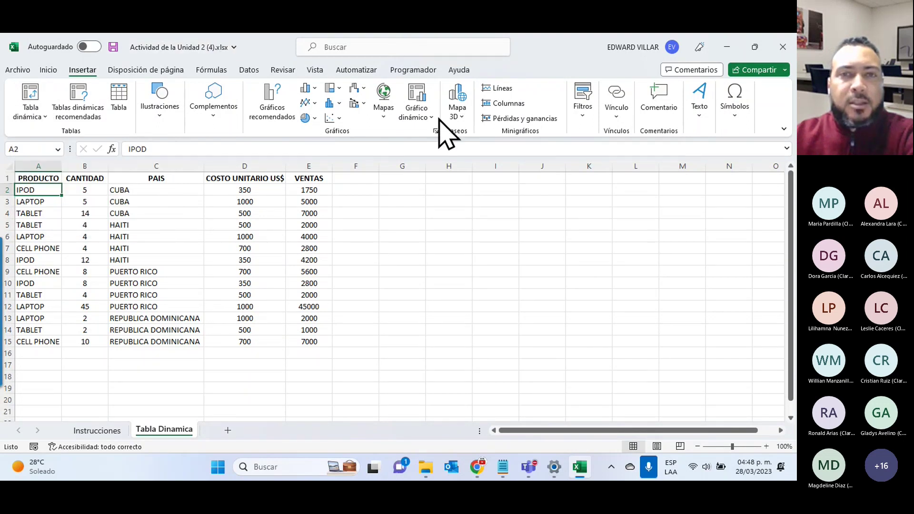
left_click(422, 117)
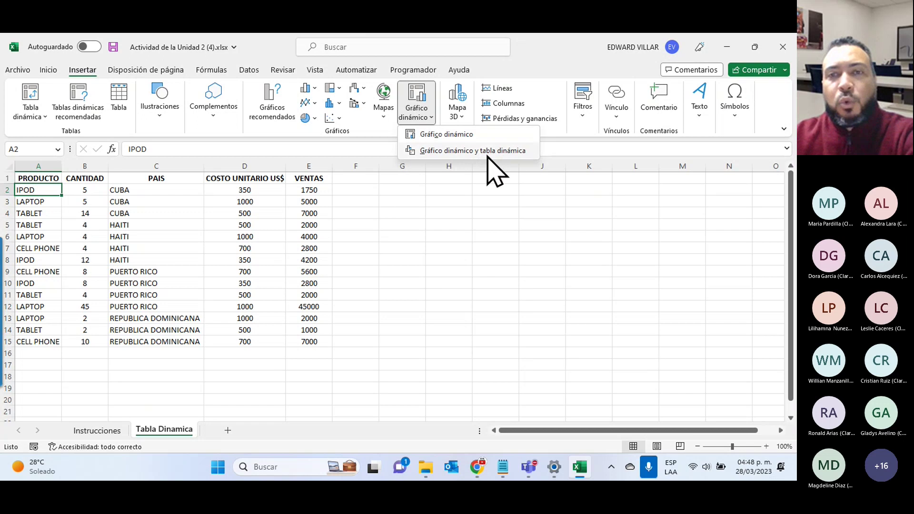
mouse_move(471, 151)
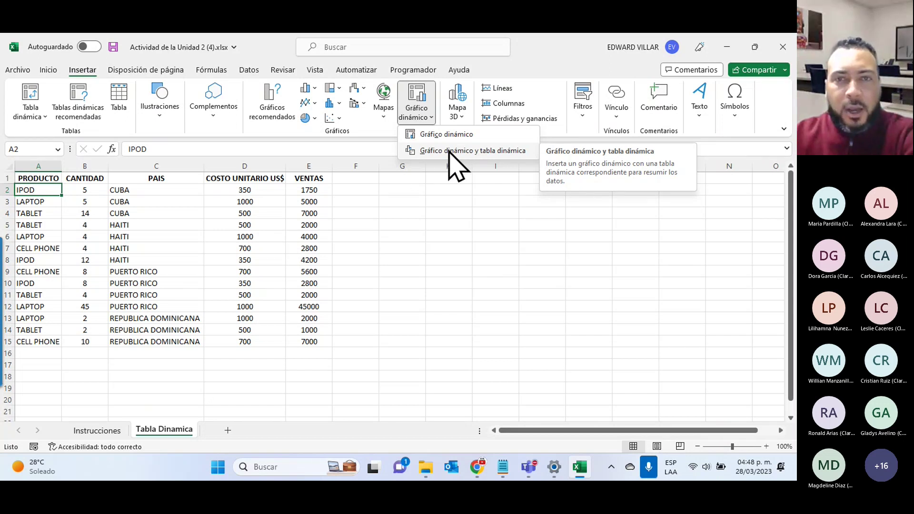
- Create a pivot chart and table from 'Tabla Dinamica'!$A$1:$E$15 on a new worksheet
left_click(448, 150)
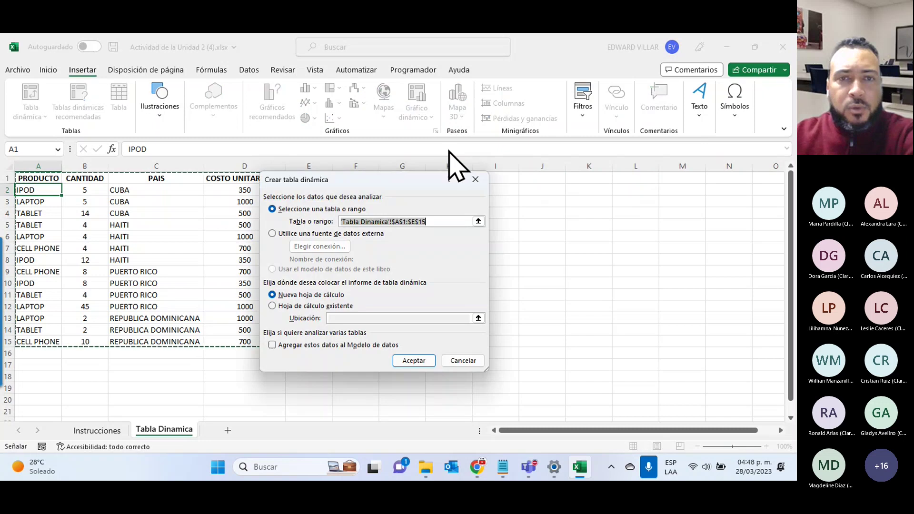
mouse_move(358, 185)
left_mouse_down()
mouse_move(561, 198)
mouse_move(603, 187)
left_mouse_up()
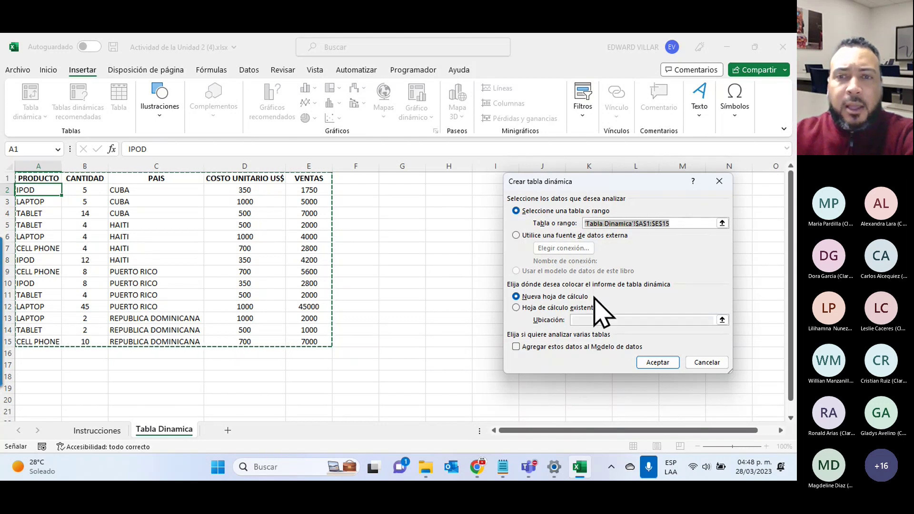
mouse_move(579, 467)
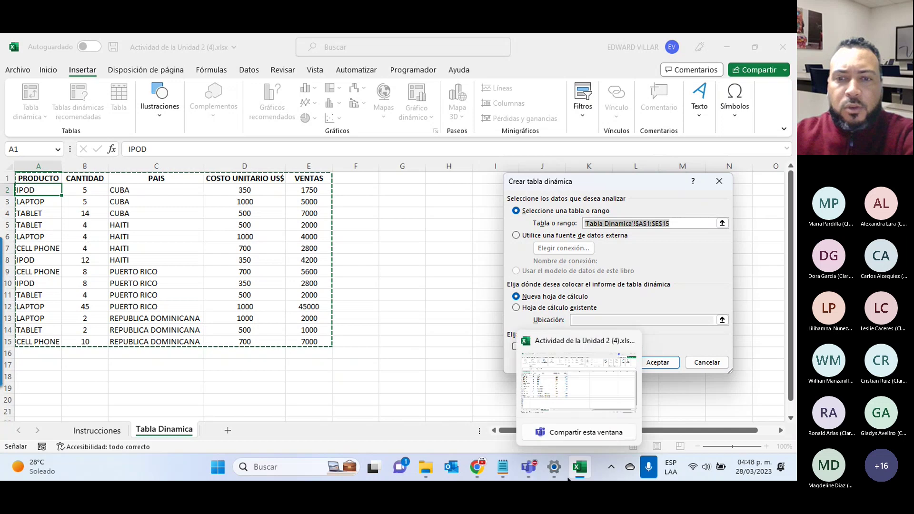
left_click(528, 466)
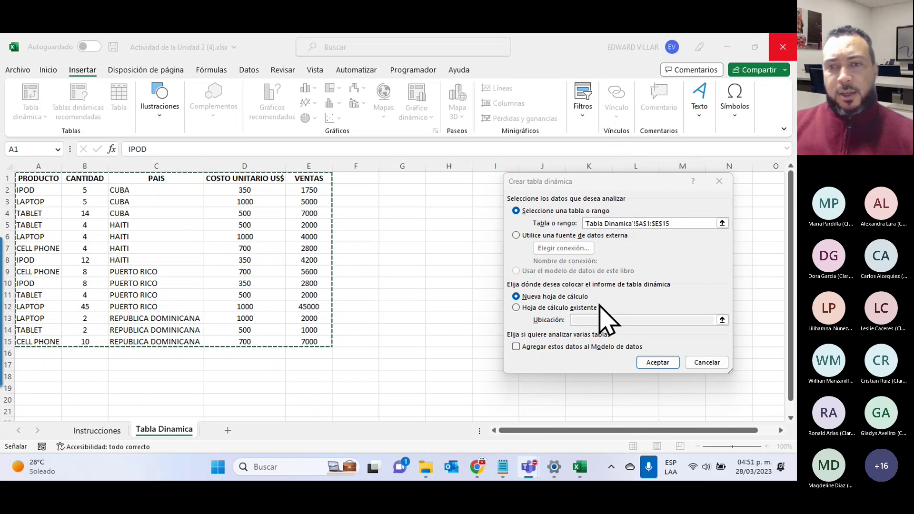
left_click(589, 460)
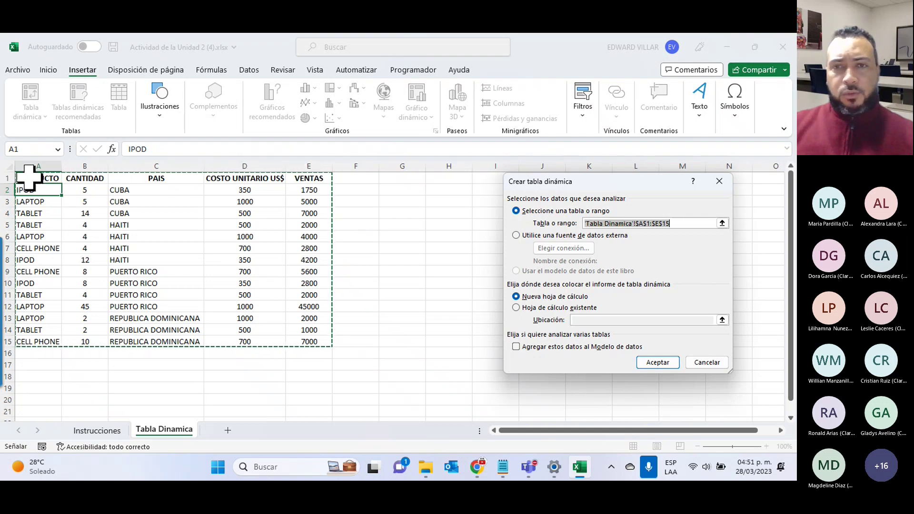
left_click(659, 362)
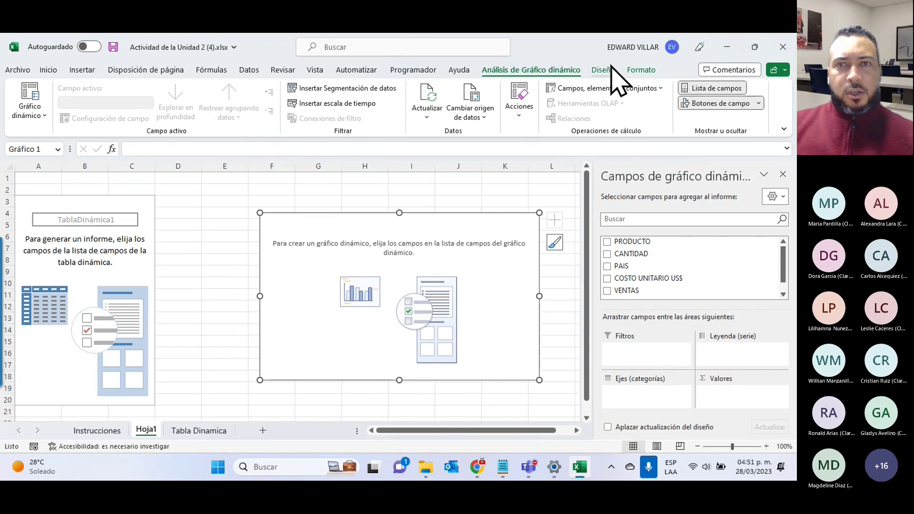
left_click(208, 252)
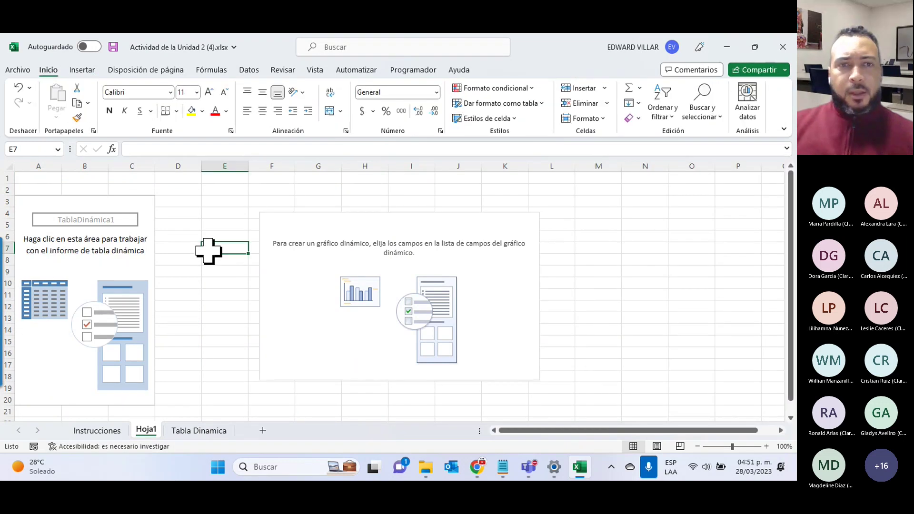
left_click(206, 431)
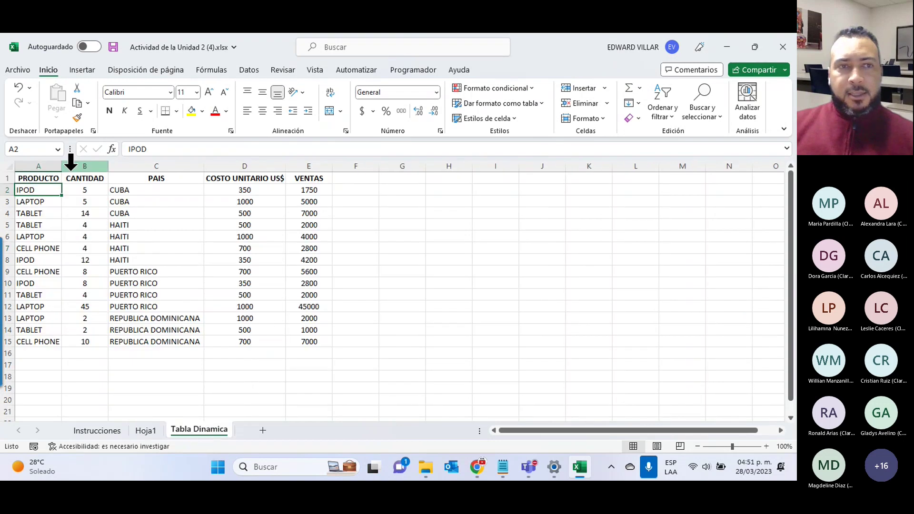
left_click(148, 431)
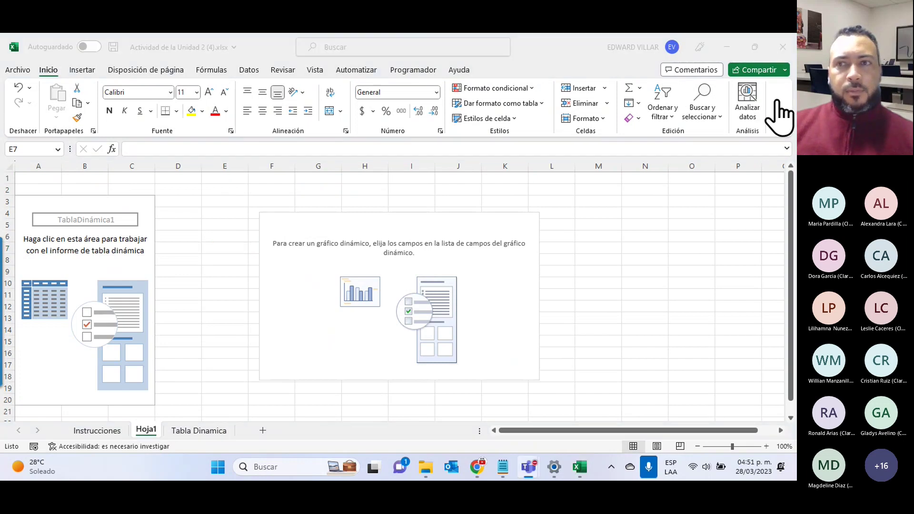
left_click(781, 115)
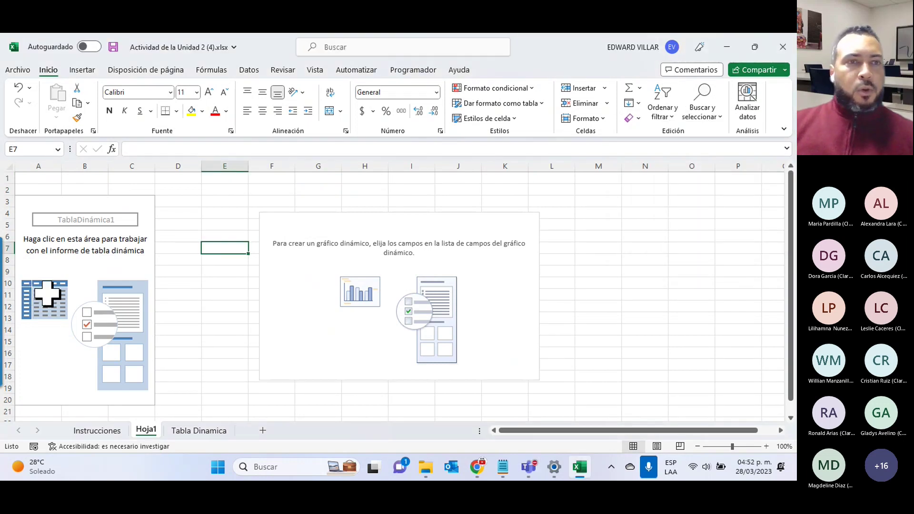
left_click(65, 259)
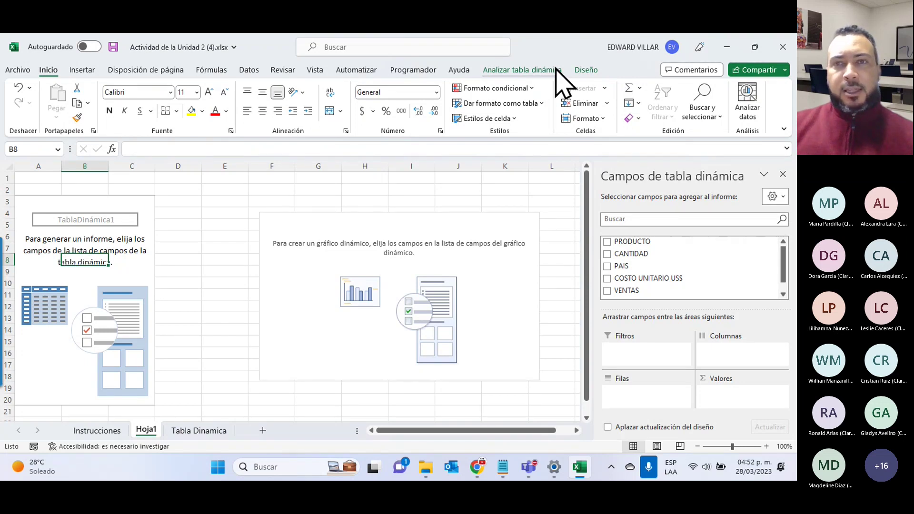
left_click(404, 221)
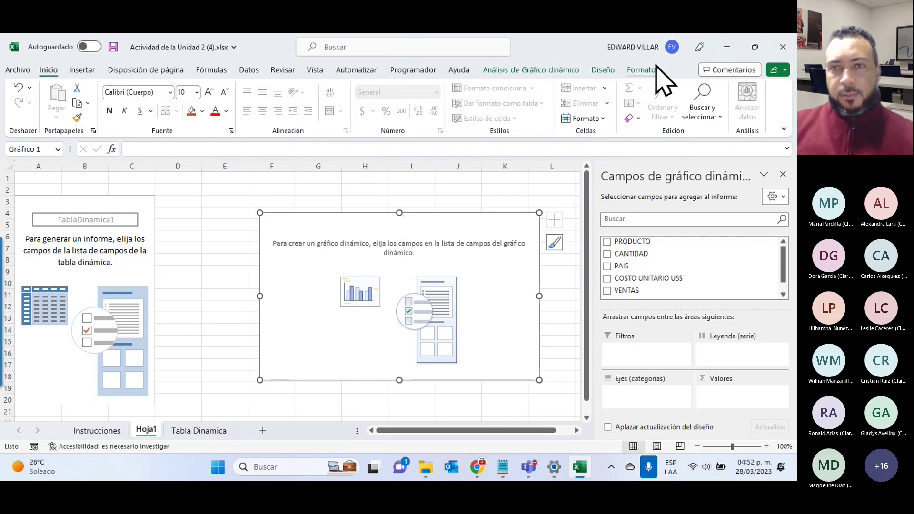
left_click(78, 259)
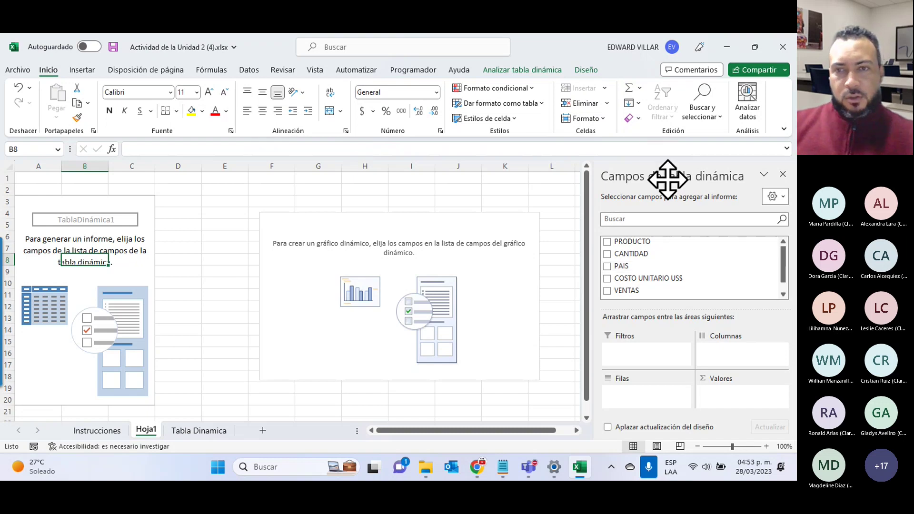
left_click(95, 431)
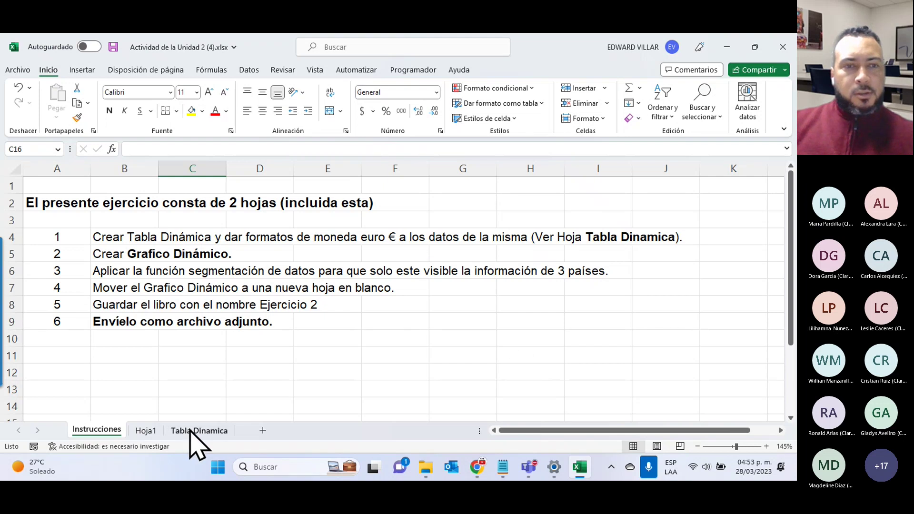
left_click(146, 431)
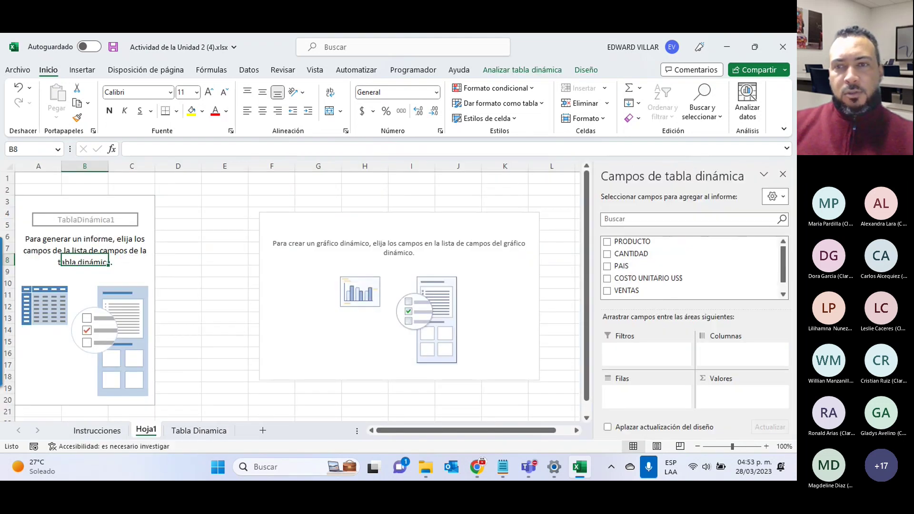
- Check the PRODUCTO, PAIS and VENTAS fields to total sales by product and country
left_click(607, 242)
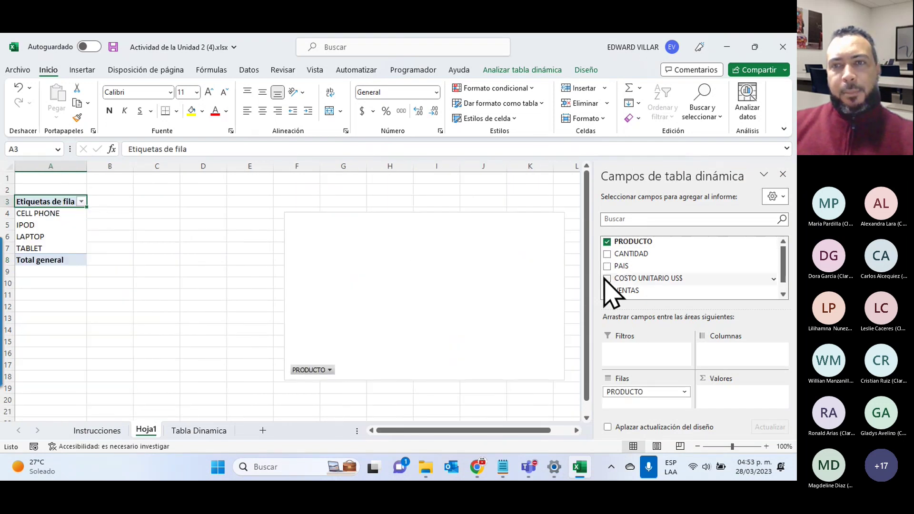
left_click(608, 267)
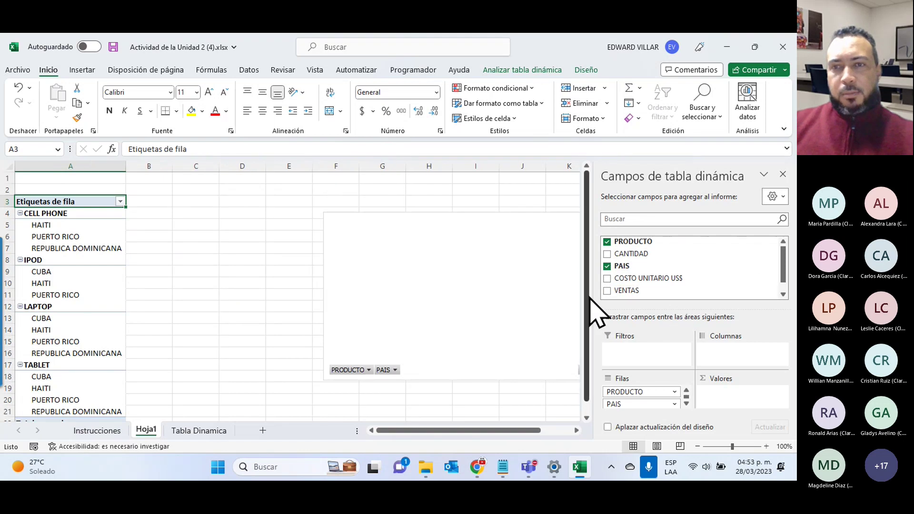
left_click(607, 290)
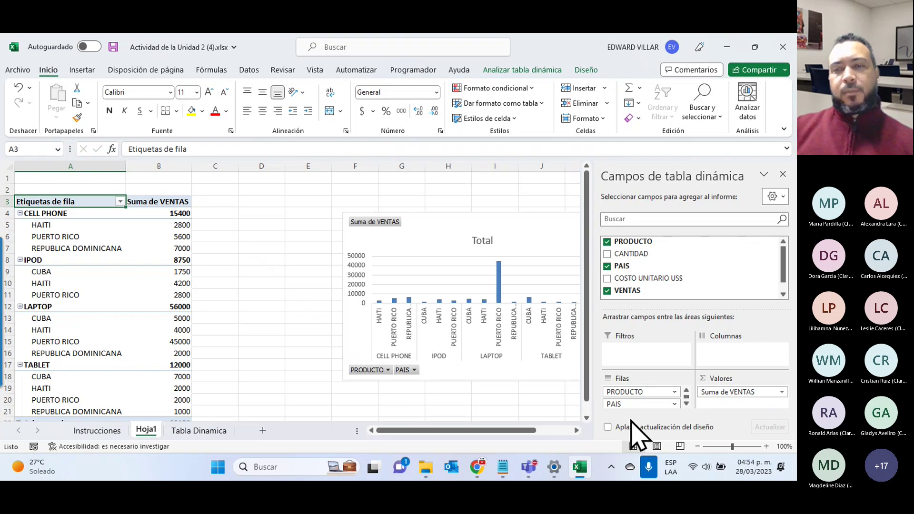
- Move PAIS to Columnas with countries as the chart legend, and set the chart beside the table
left_click_drag(634, 404, 757, 354)
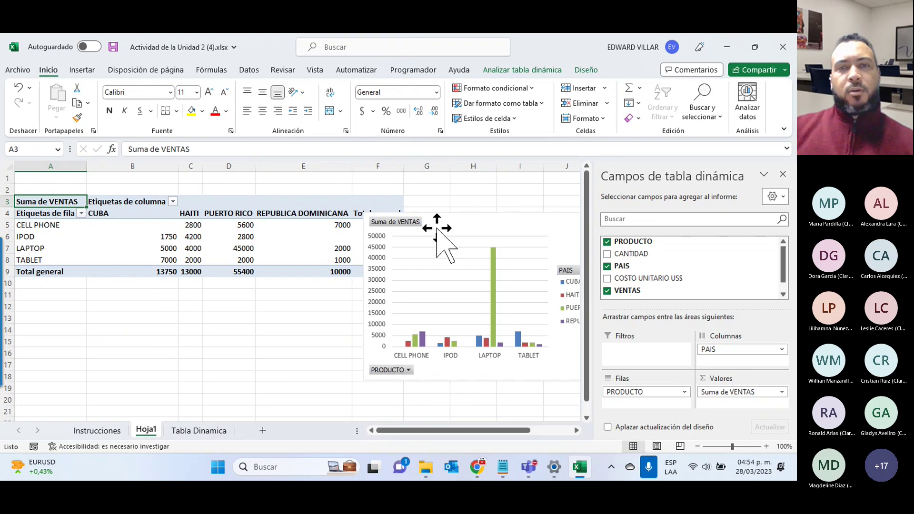
mouse_move(470, 210)
left_mouse_down()
mouse_move(386, 292)
mouse_move(386, 281)
left_mouse_up()
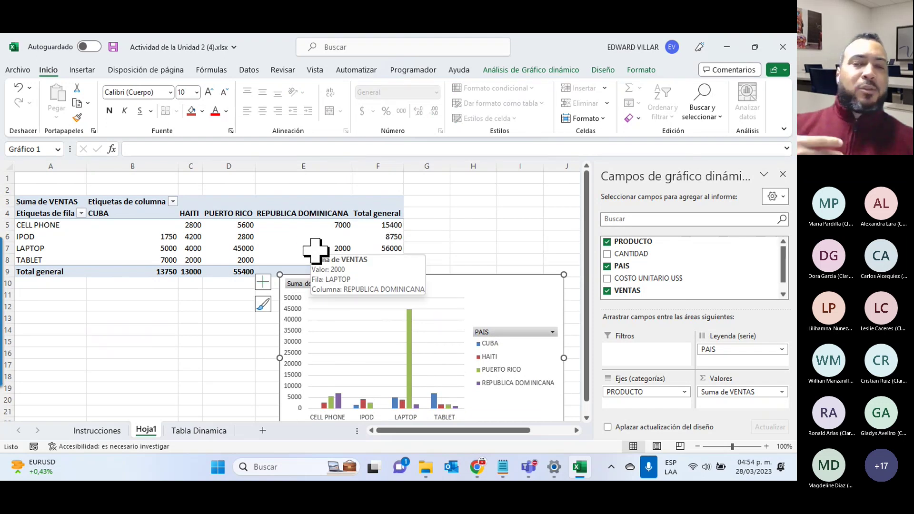
mouse_move(315, 250)
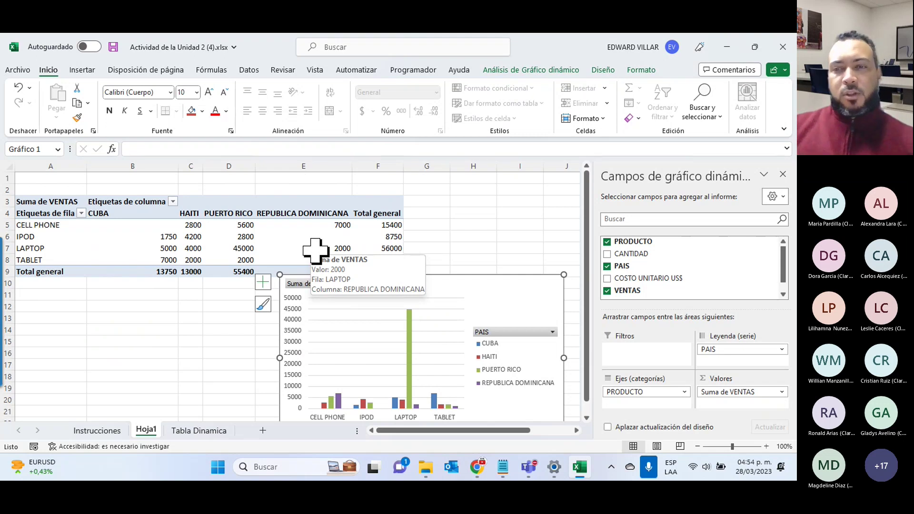
left_click_drag(662, 400, 757, 362)
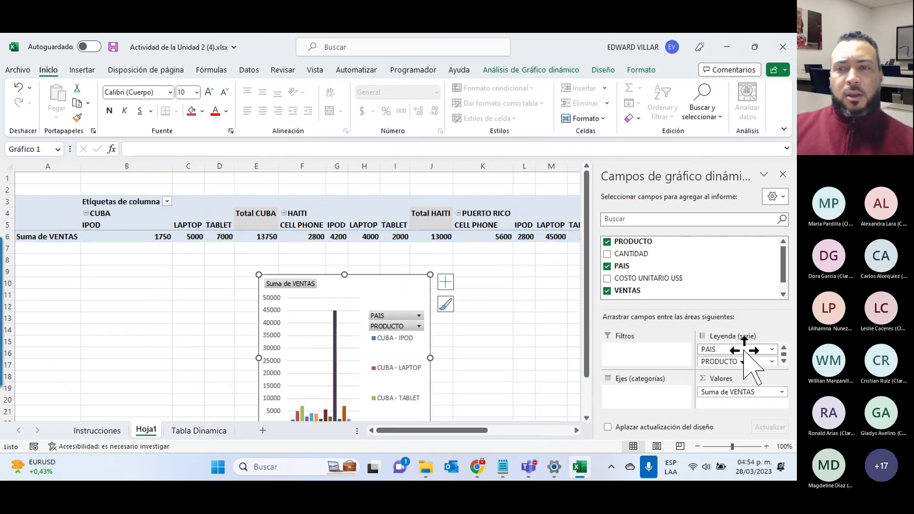
left_click_drag(654, 412, 657, 410)
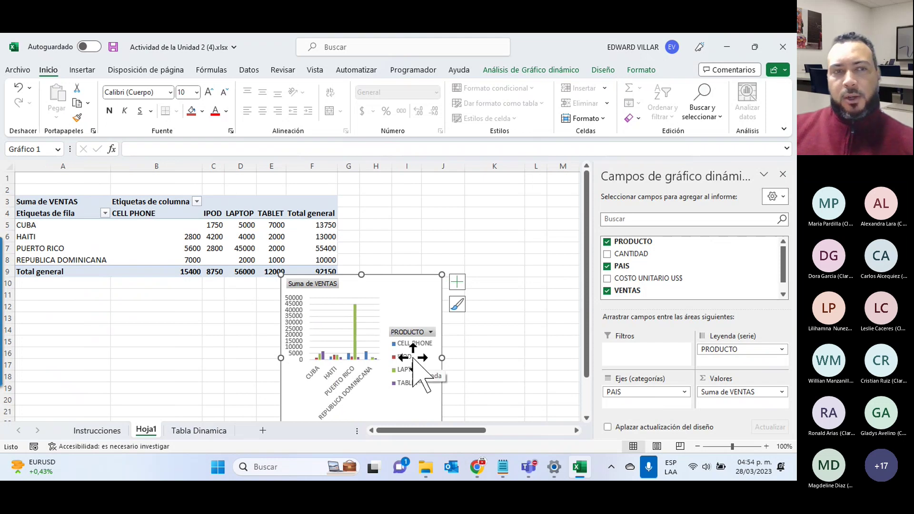
mouse_move(413, 358)
left_mouse_down()
mouse_move(470, 257)
mouse_move(507, 231)
left_mouse_up()
mouse_move(619, 391)
left_mouse_down()
mouse_move(753, 369)
mouse_move(758, 376)
mouse_move(628, 408)
mouse_move(627, 400)
left_mouse_up()
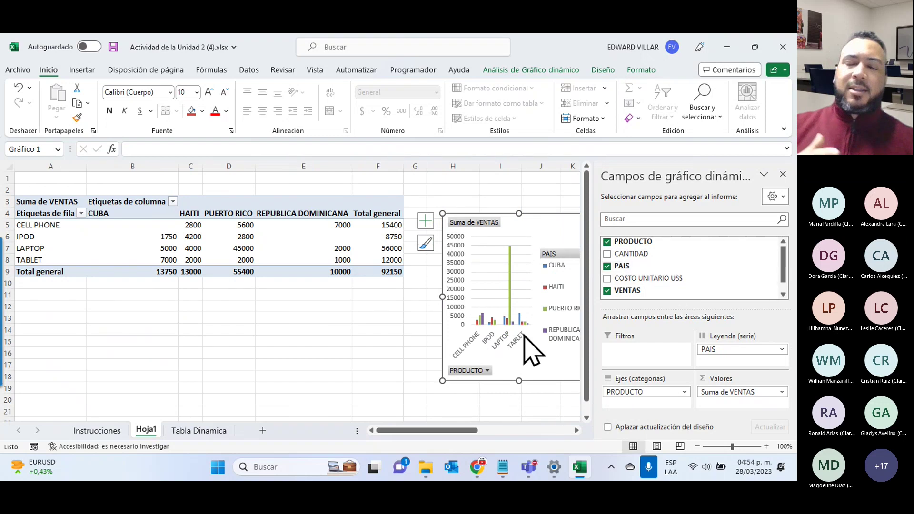
mouse_move(539, 365)
left_mouse_down()
mouse_move(441, 381)
mouse_move(480, 371)
left_mouse_up()
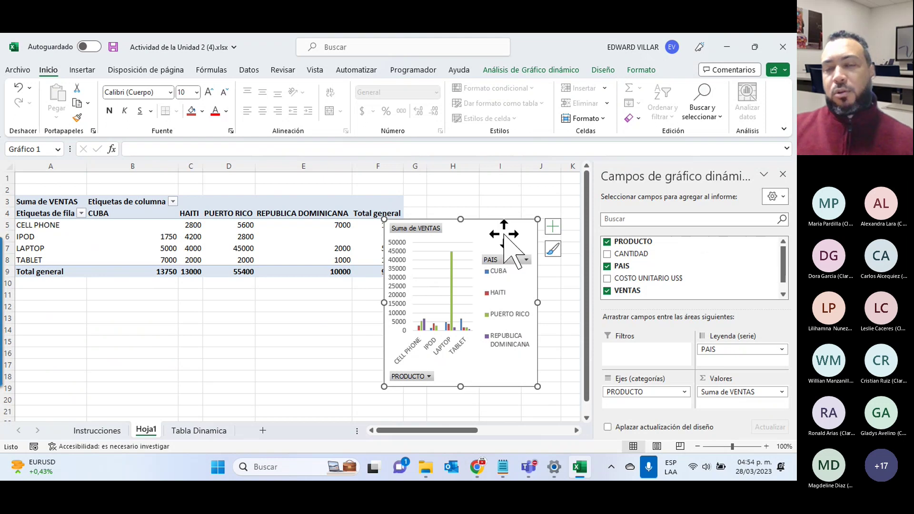
left_click_drag(513, 228, 541, 231)
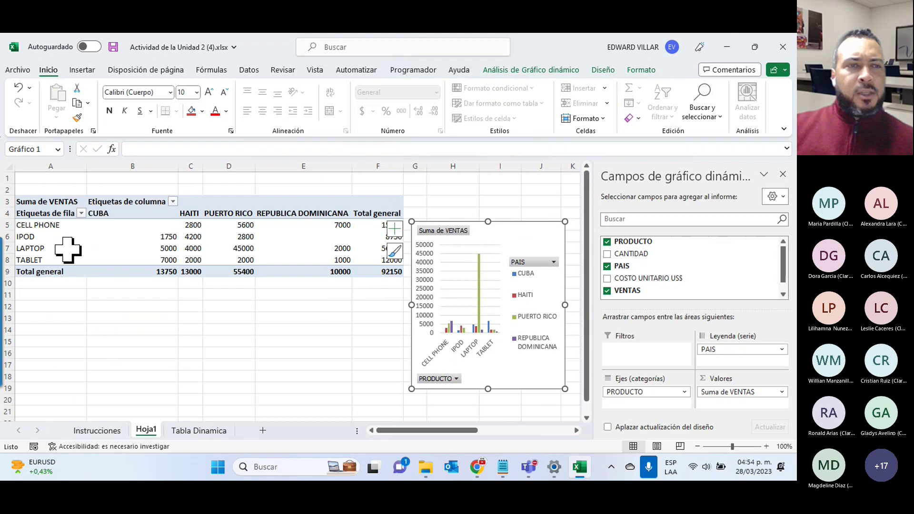
- Filter the country columns to show only CUBA and HAITI, totalling 26750
left_click(82, 214)
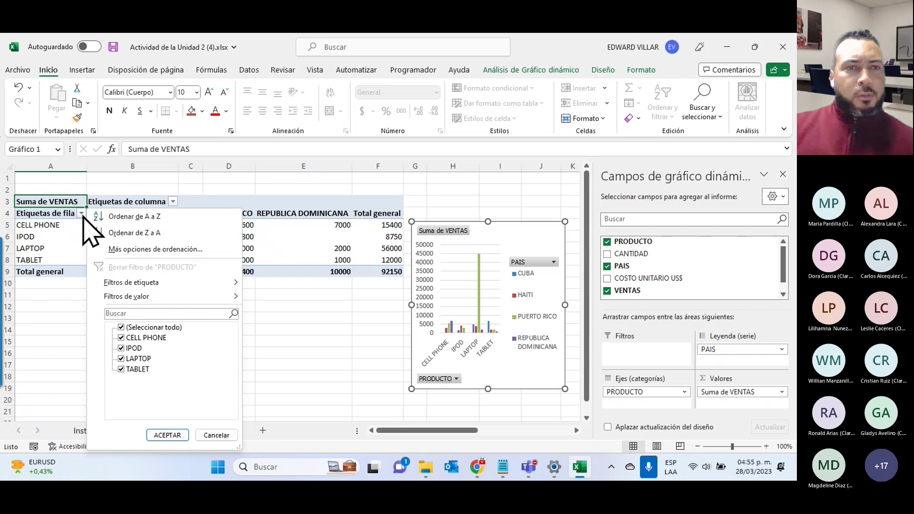
left_click(172, 202)
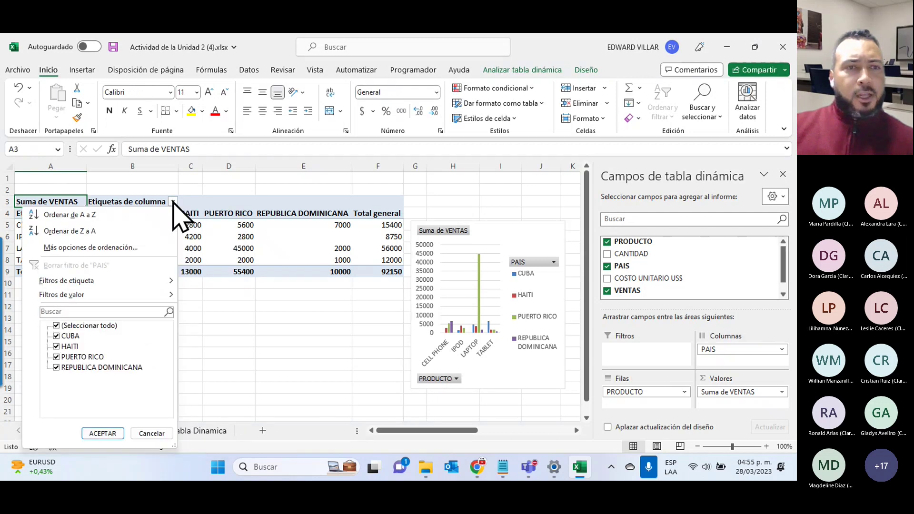
left_click(57, 326)
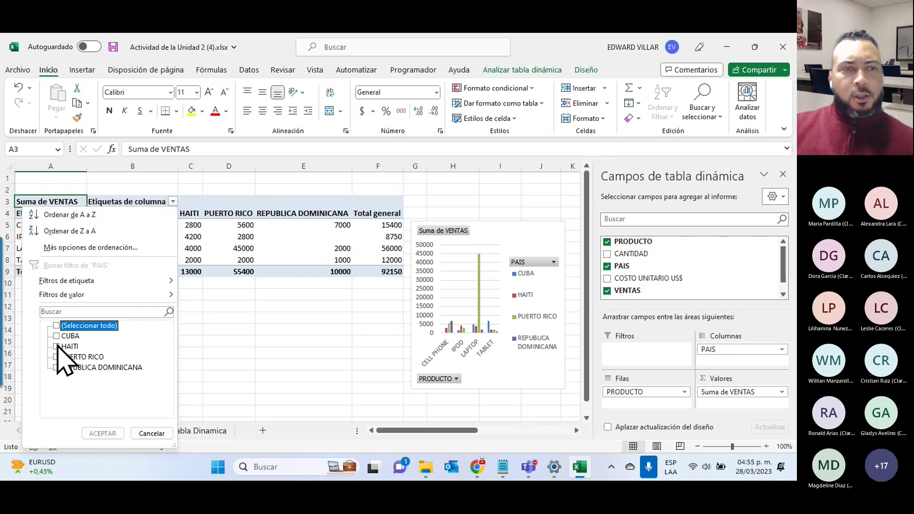
left_click(56, 336)
left_click(57, 347)
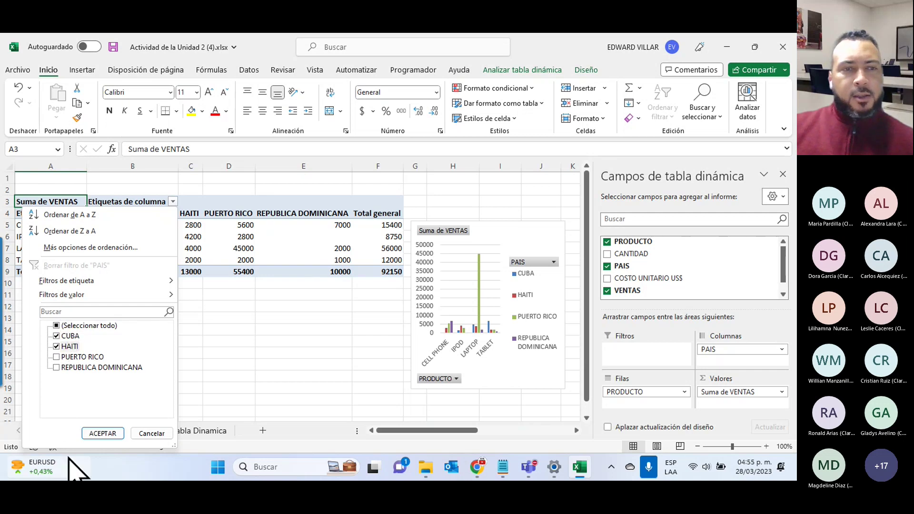
left_click(97, 434)
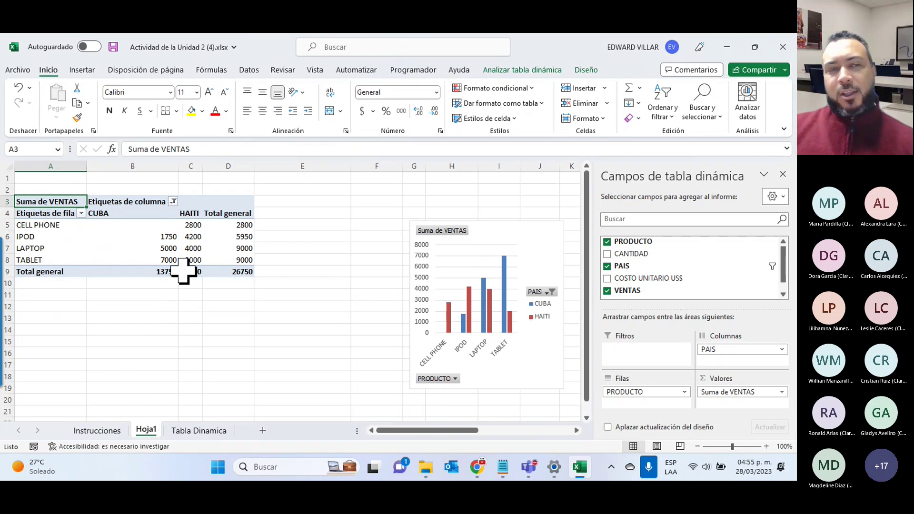
left_click(137, 175)
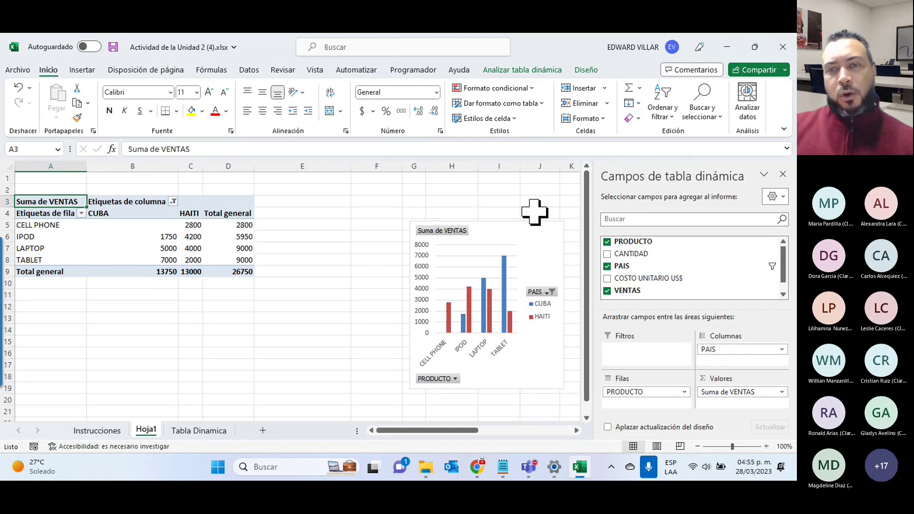
- Move the pivot chart onto its own new sheet, Gráfico1
right_click(536, 248)
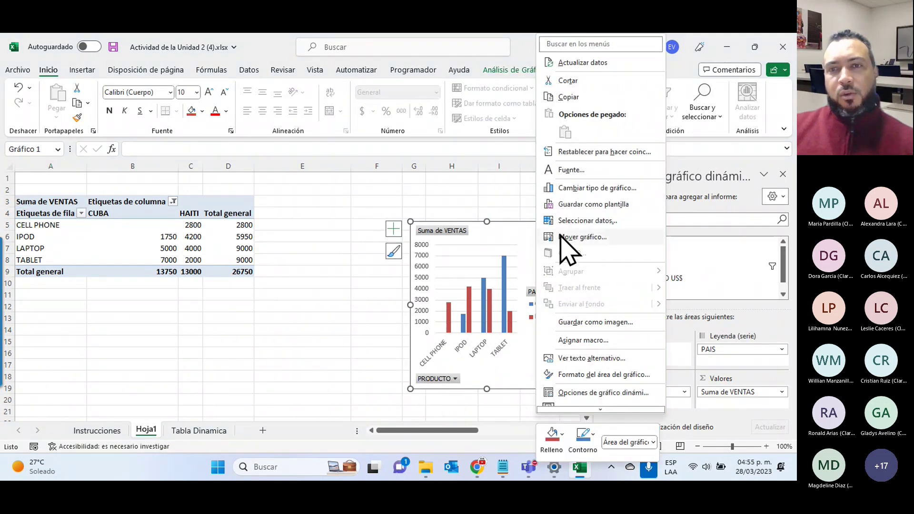
left_click(582, 237)
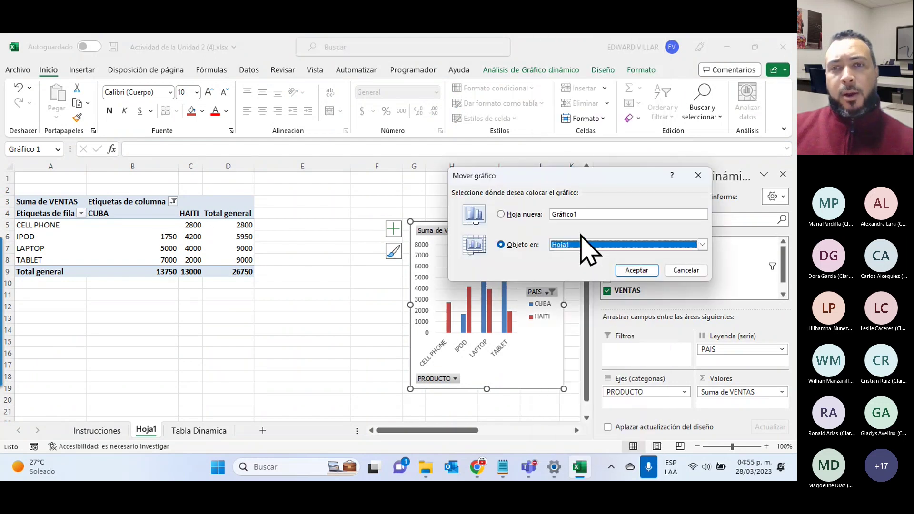
left_click(530, 215)
left_click(633, 270)
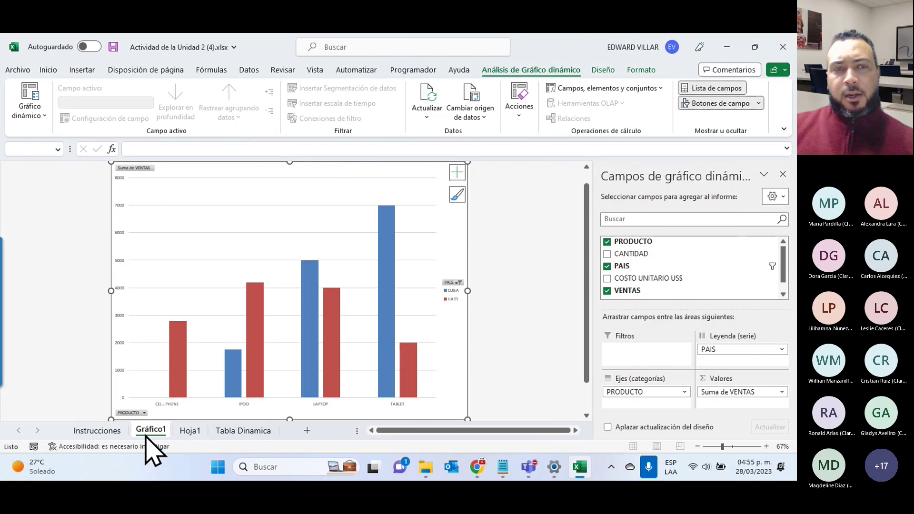
- Add REPUBLICA DOMINICANA to the chart's country filter and check Hoja1's pivot totals 36750
left_click(459, 283)
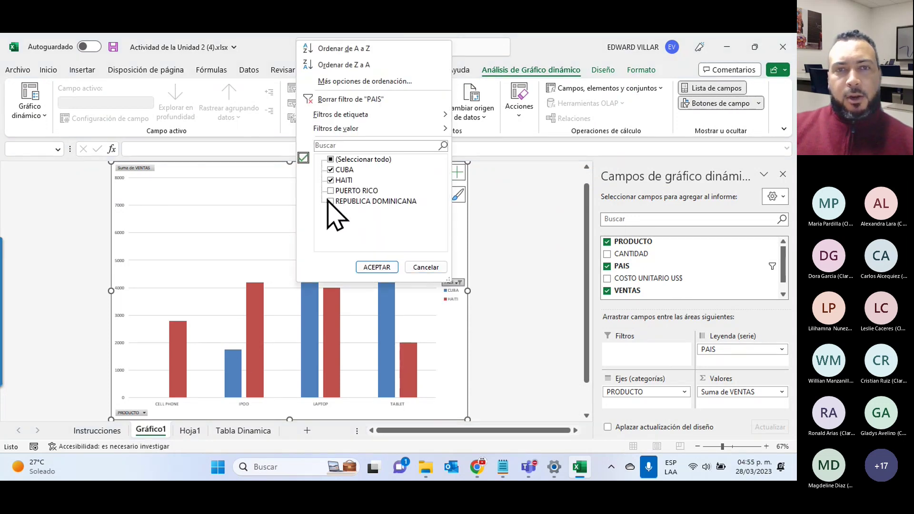
left_click(330, 201)
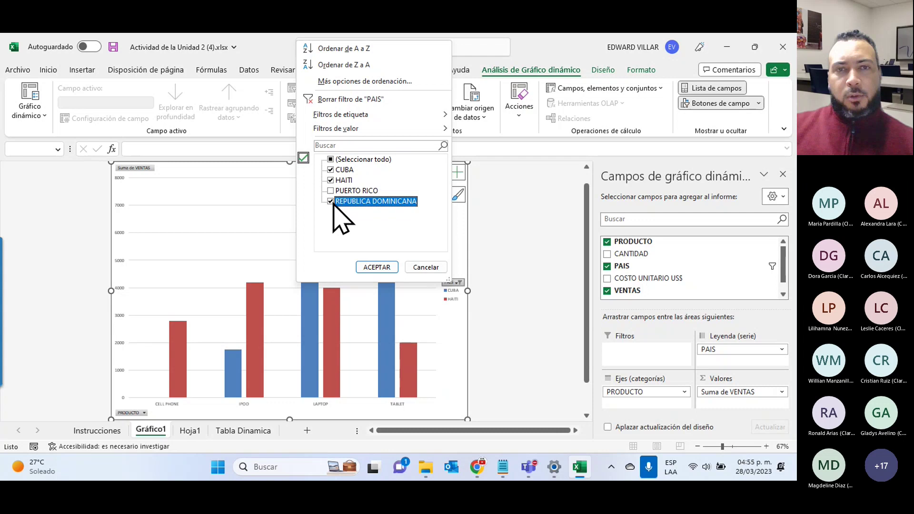
left_click(376, 267)
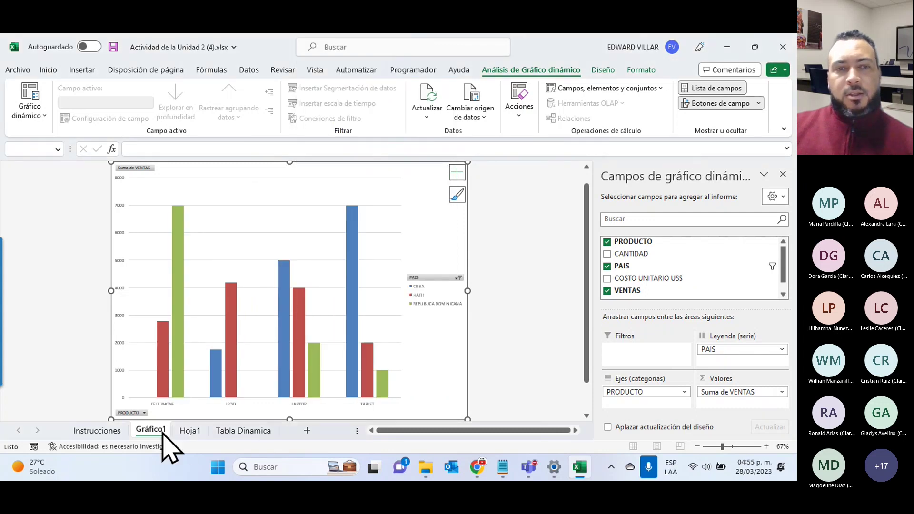
left_click(190, 431)
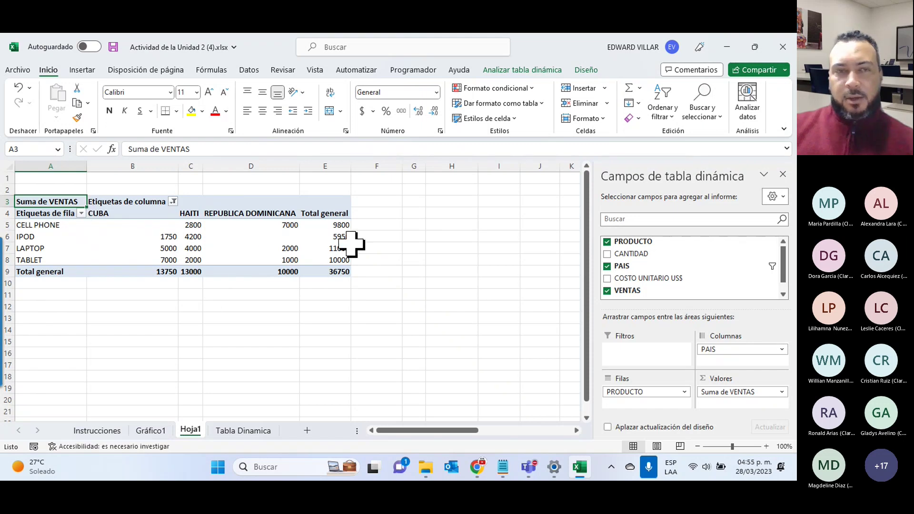
left_click(143, 434)
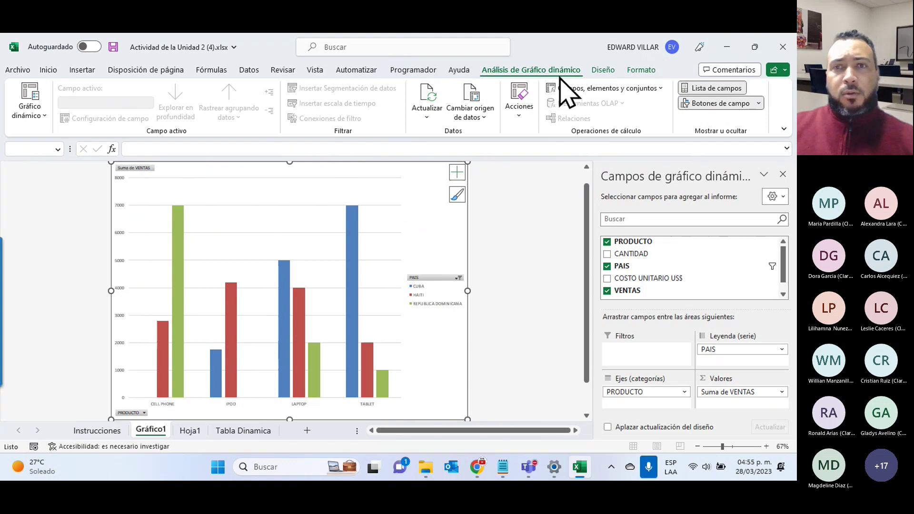
- Apply the dark chart style from Diseño, previewing the colour palettes and quick layouts
left_click(604, 70)
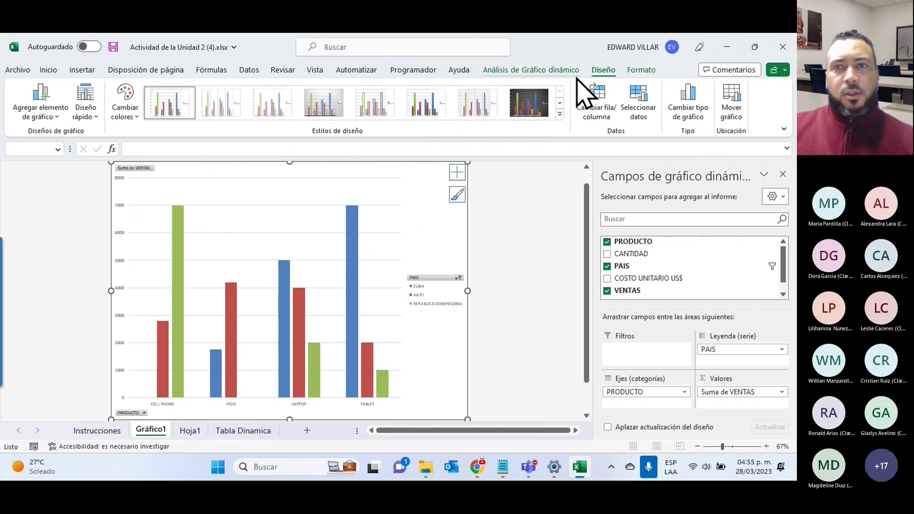
left_click(560, 114)
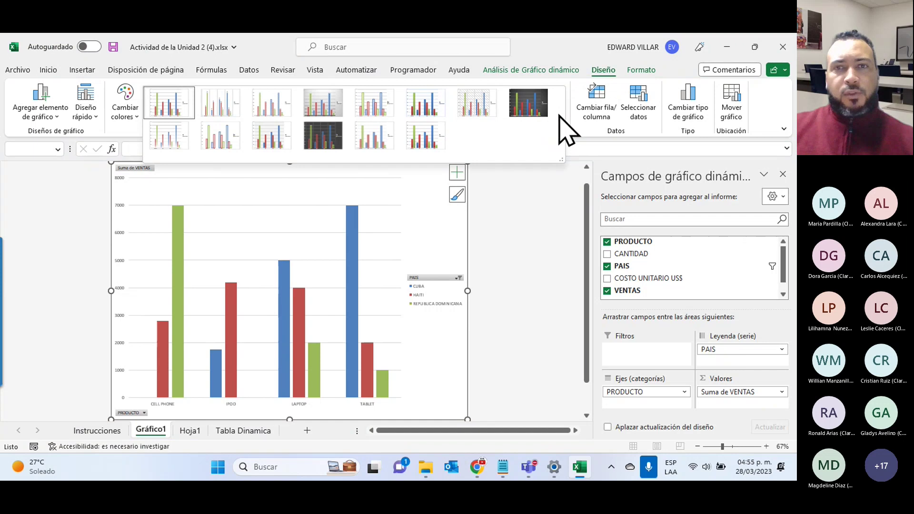
left_click(527, 106)
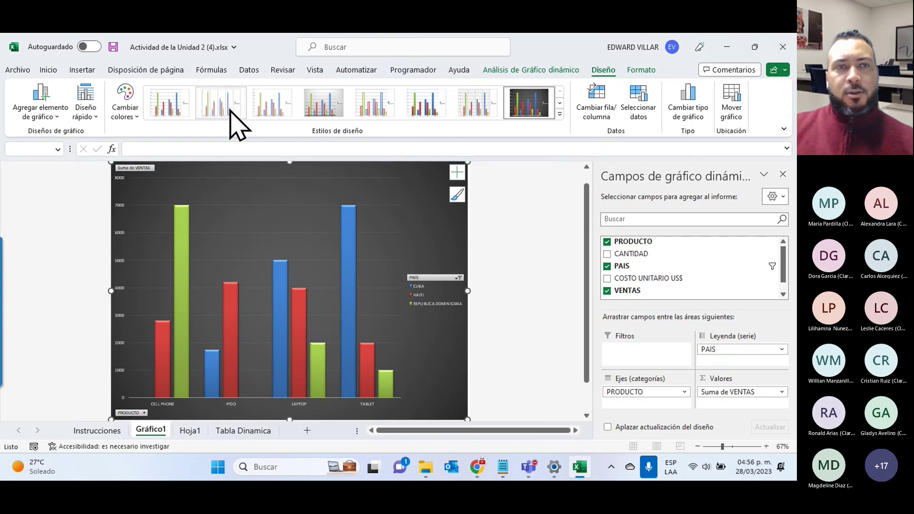
left_click(126, 109)
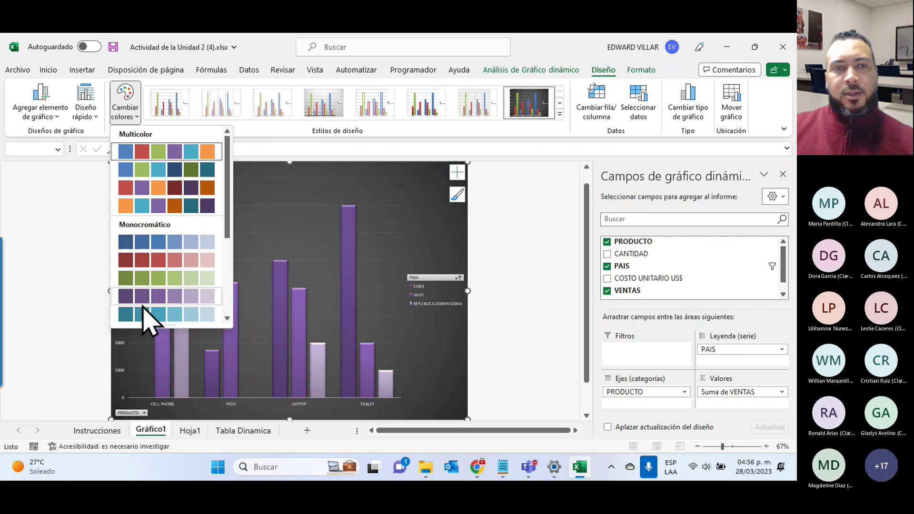
scroll(143, 314, "down", 3)
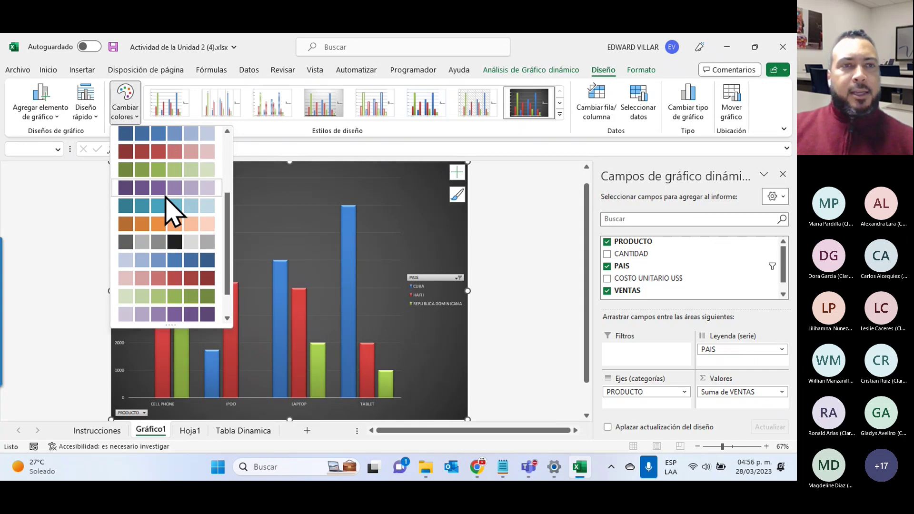
left_click(86, 105)
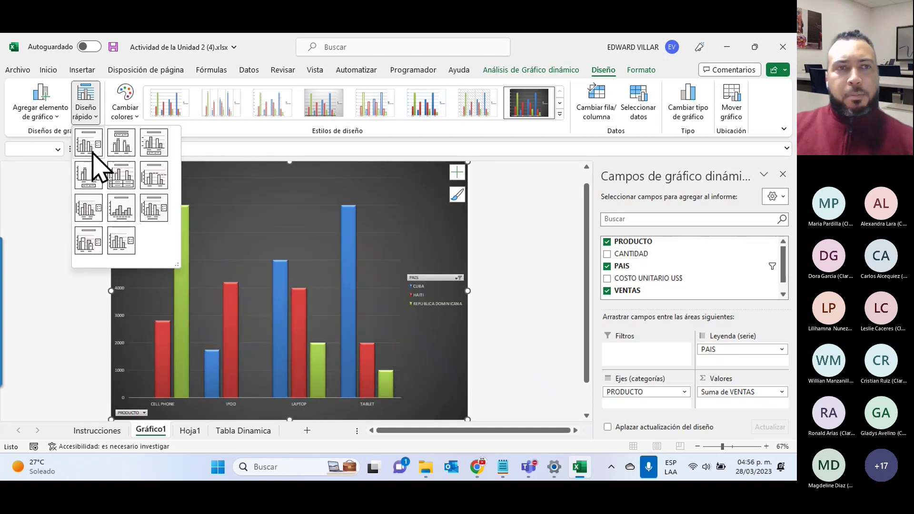
- Swap rows and columns so countries form the axis and CELL PHONE, IPOD, LAPTOP, TABLET the legend
left_click(531, 308)
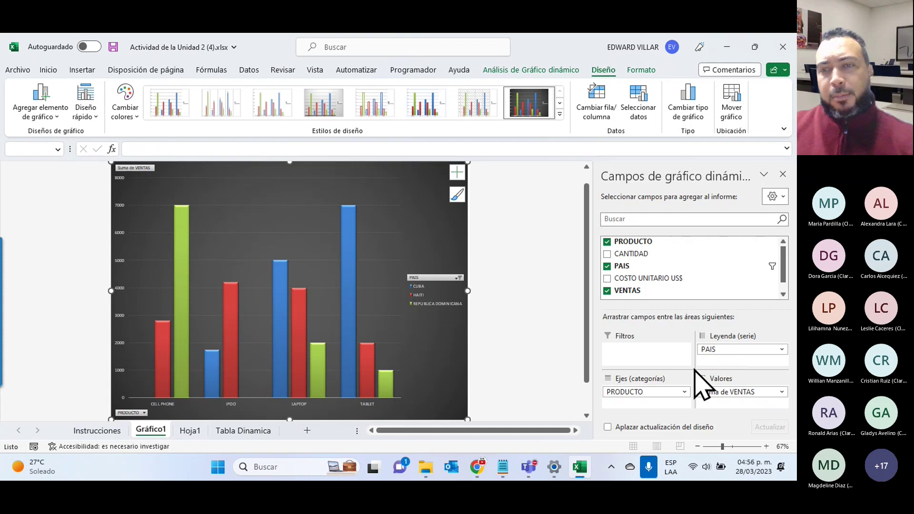
mouse_move(596, 102)
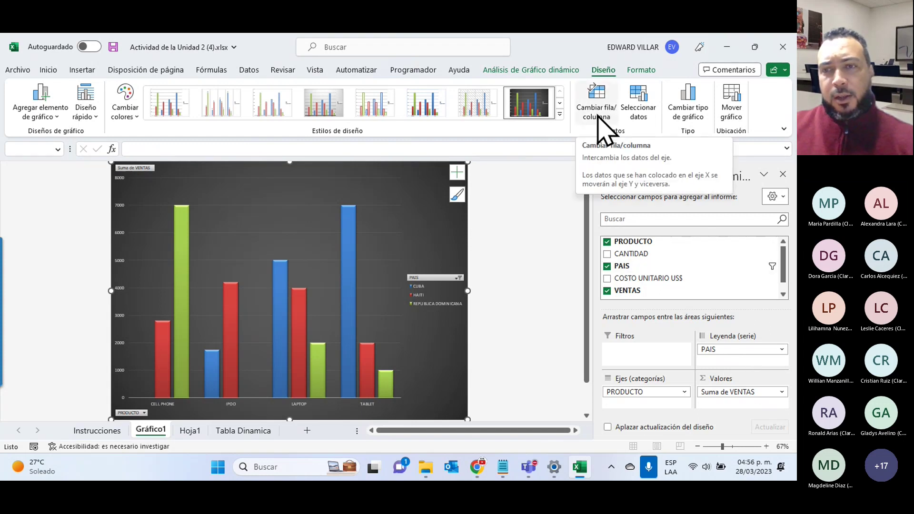
left_click(598, 114)
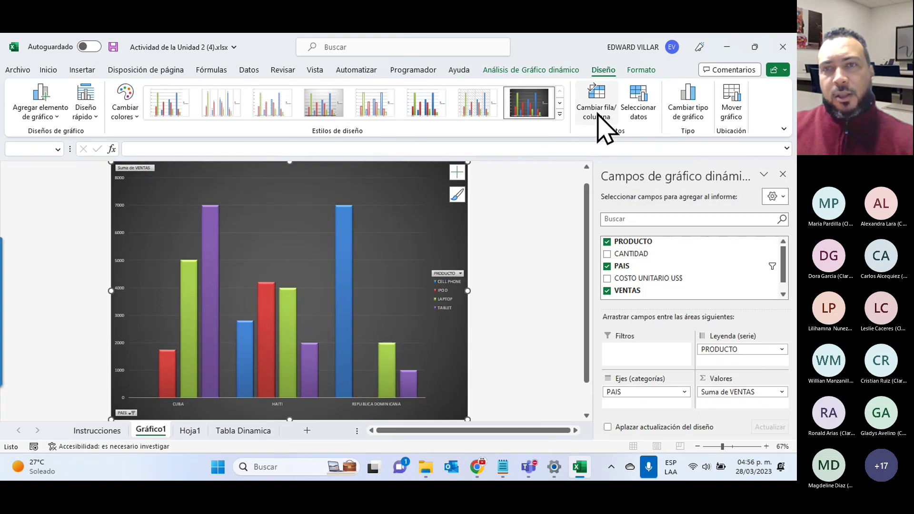
left_click(599, 115)
left_click(599, 114)
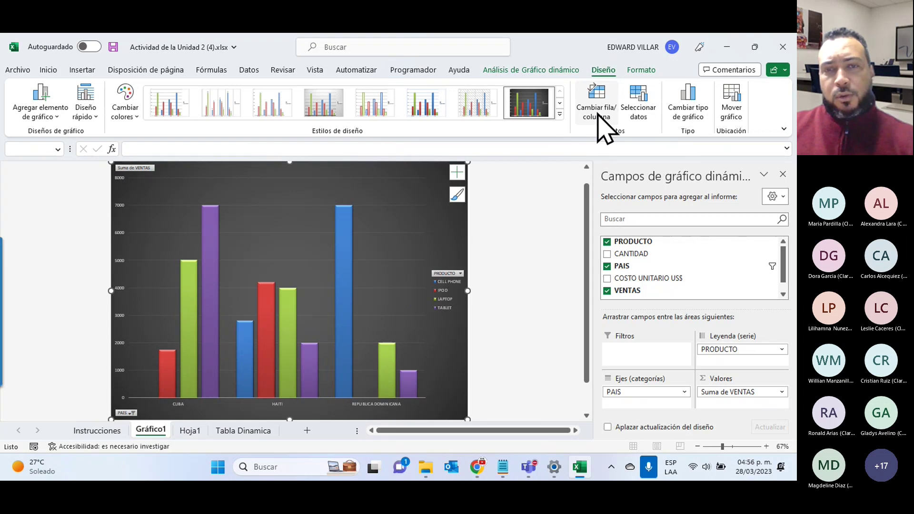
left_click(598, 115)
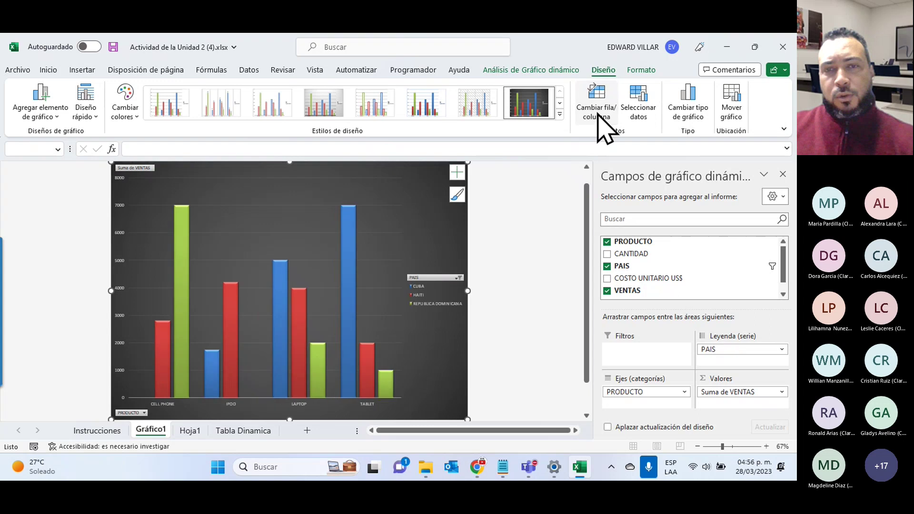
left_click(598, 114)
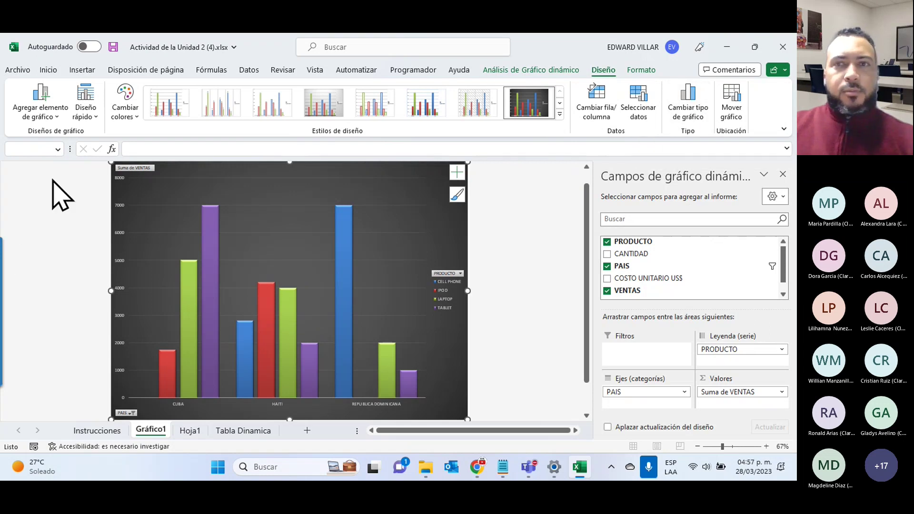
- Add titles to both chart axes and a main chart title reading 'KSJFHKASJFKASFJASKJF'
left_click(516, 361)
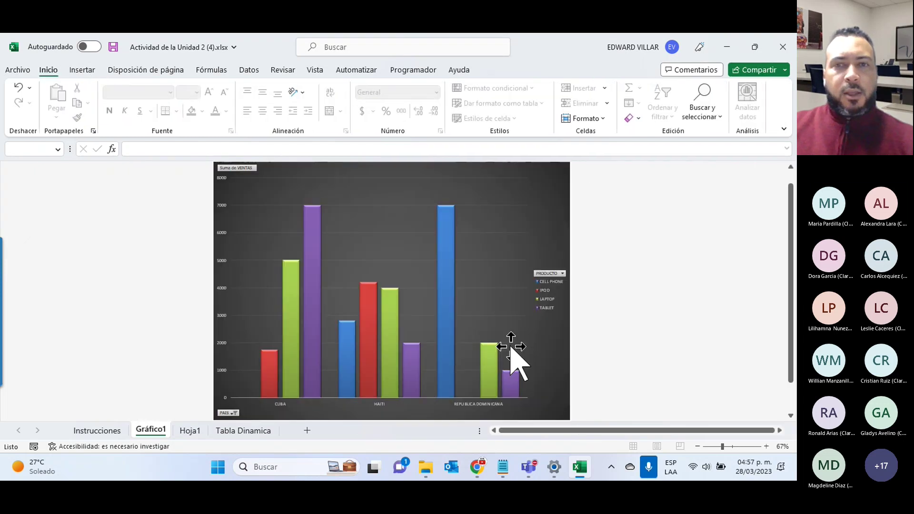
left_click(503, 237)
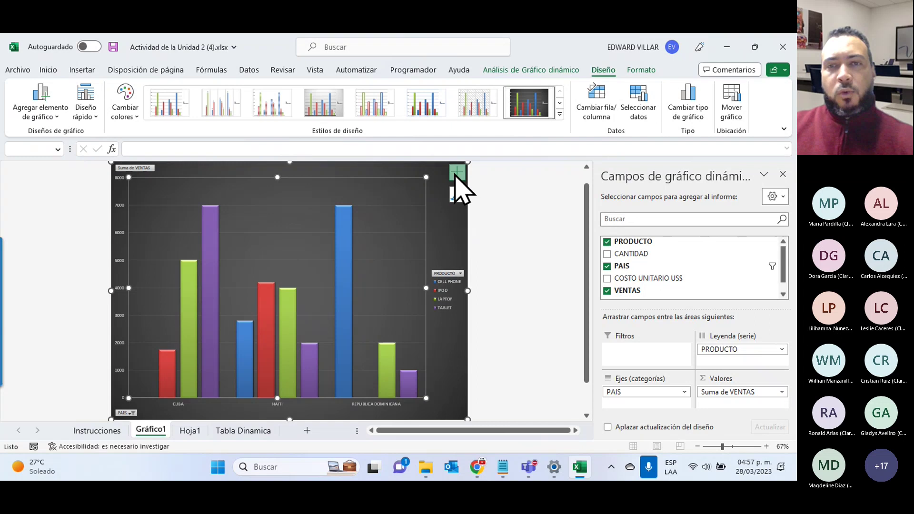
left_click(457, 172)
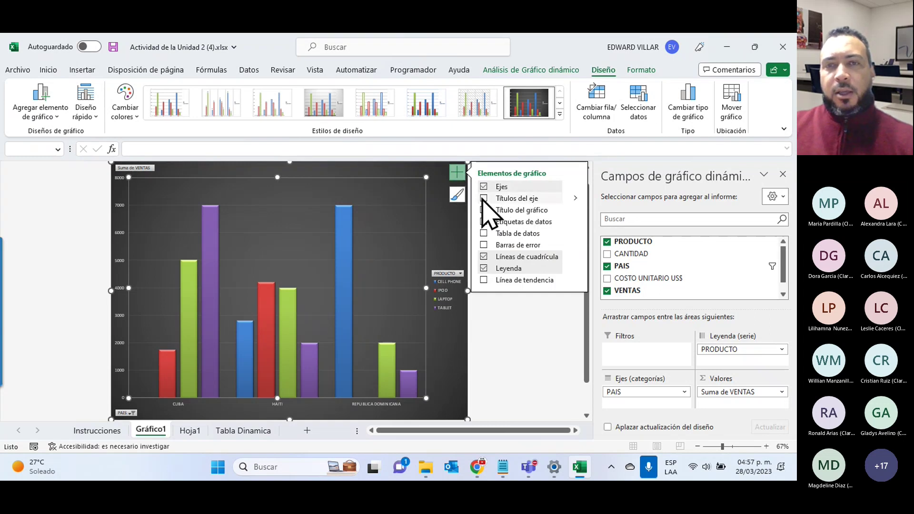
left_click(485, 198)
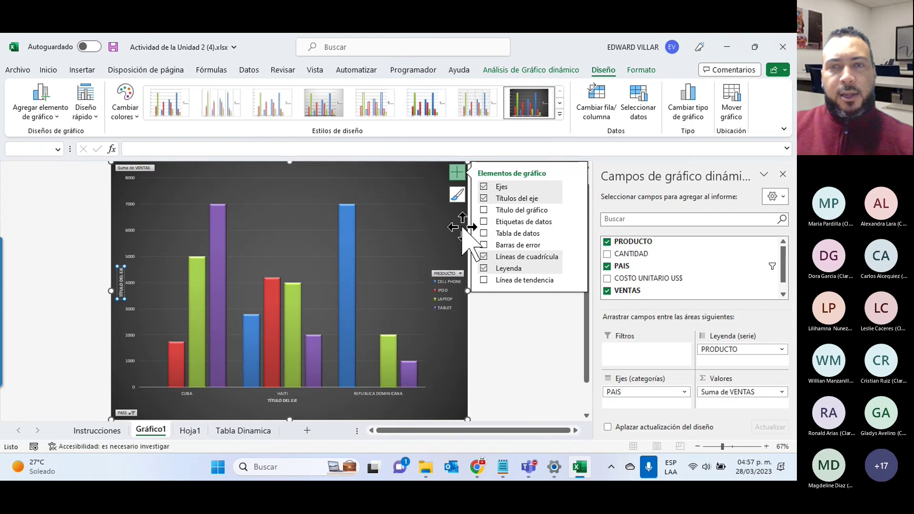
left_click(484, 210)
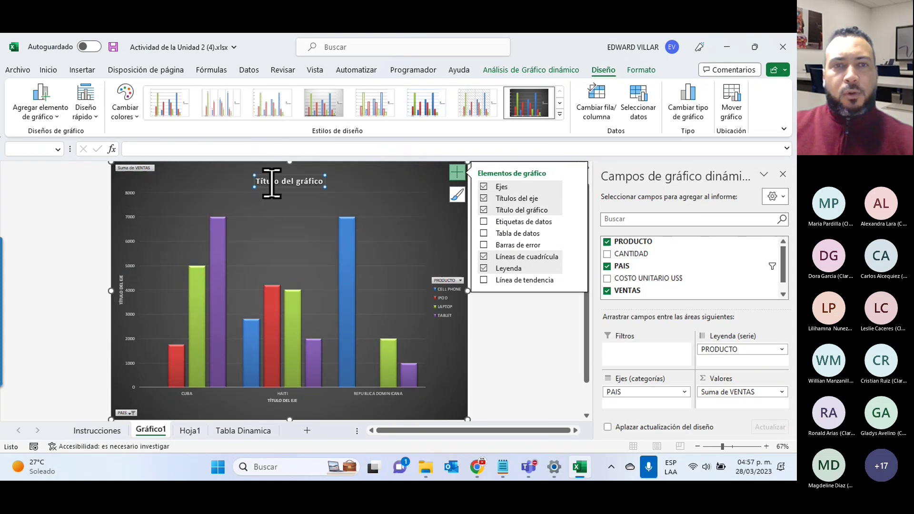
double_click(268, 182)
type("KSJFHKA")
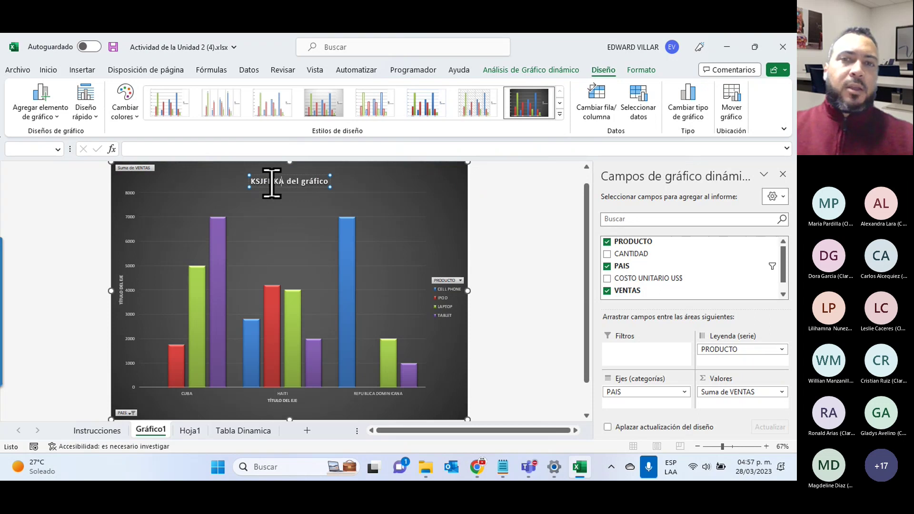
type("SJFKASFJASKJF")
- Turn the chart's data labels on, then off again
left_click(457, 173)
left_click(484, 222)
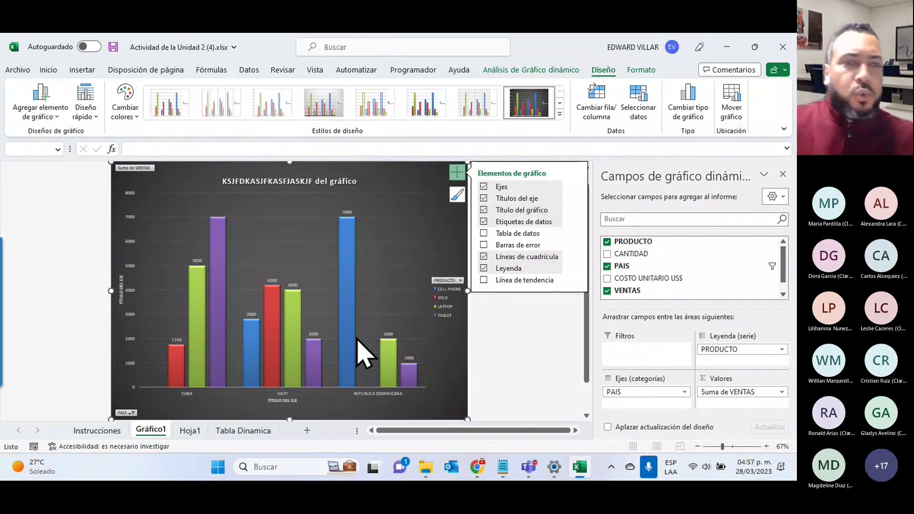
left_click(484, 221)
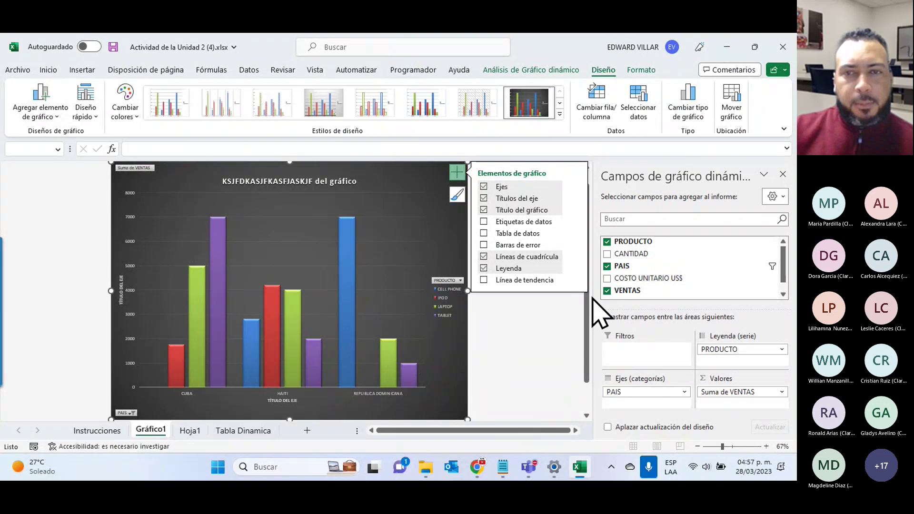
left_click(546, 357)
scroll(547, 357, "up", 1, "ctrl")
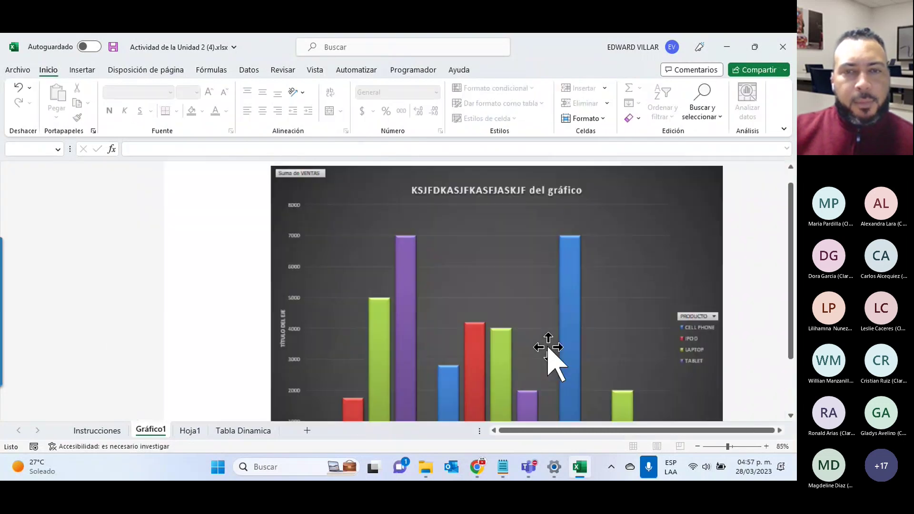
scroll(551, 359, "up", 2, "ctrl")
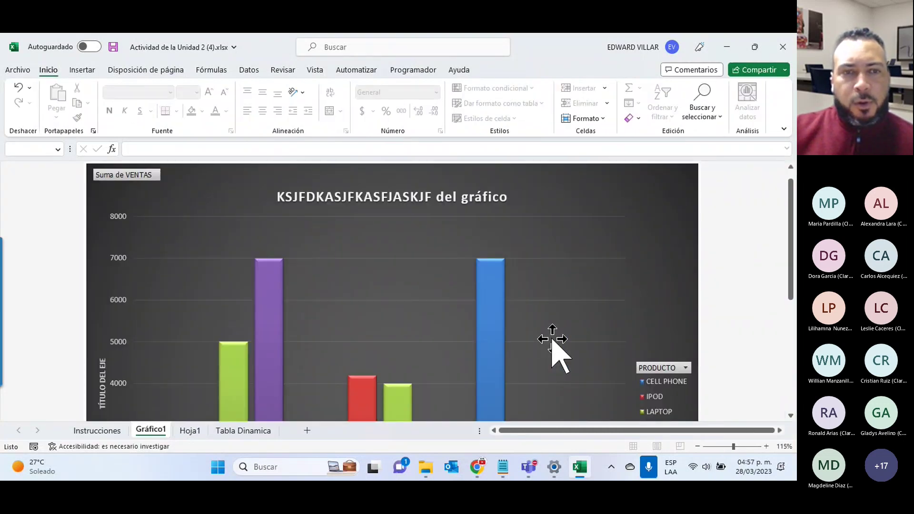
scroll(551, 362, "up", 1, "ctrl")
scroll(524, 367, "down", 2)
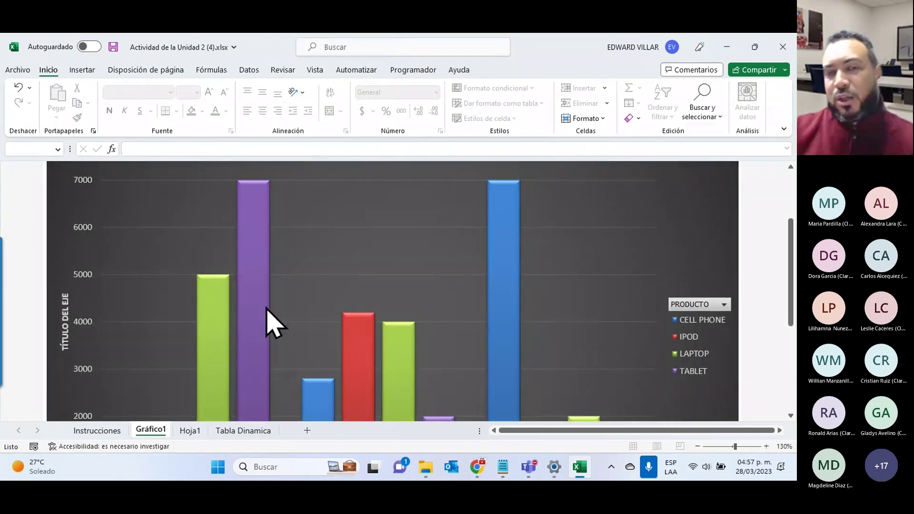
scroll(367, 322, "down", 2)
scroll(334, 305, "down", 1, "ctrl")
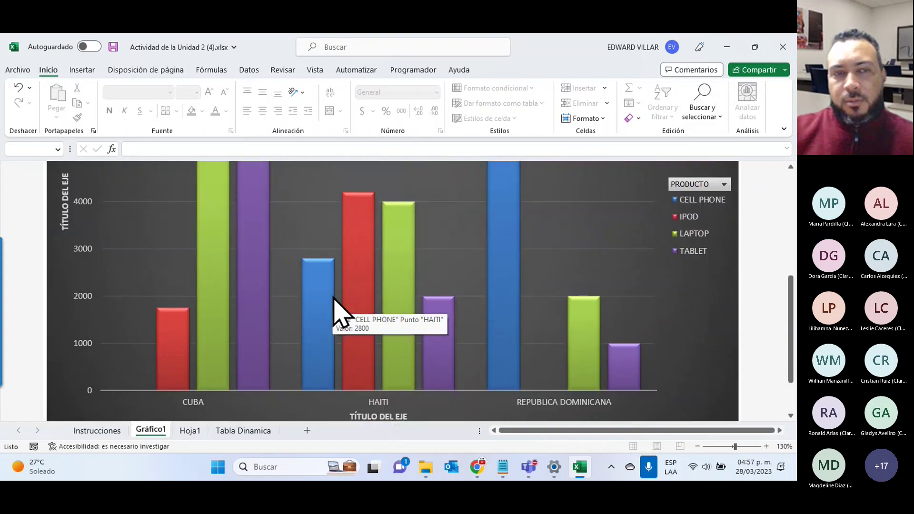
scroll(351, 306, "up", 1, "ctrl")
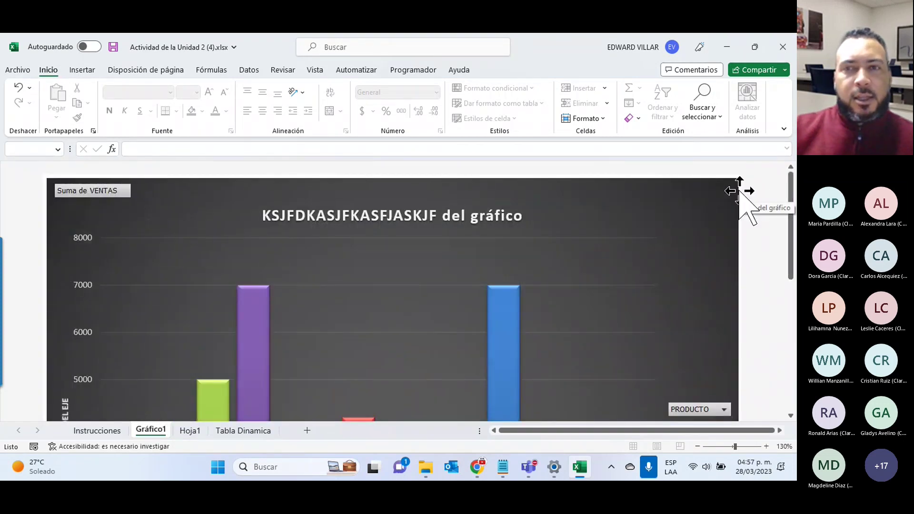
scroll(739, 204, "down", 3, "ctrl")
scroll(704, 200, "down", 1, "ctrl")
scroll(704, 200, "down", 3, "ctrl")
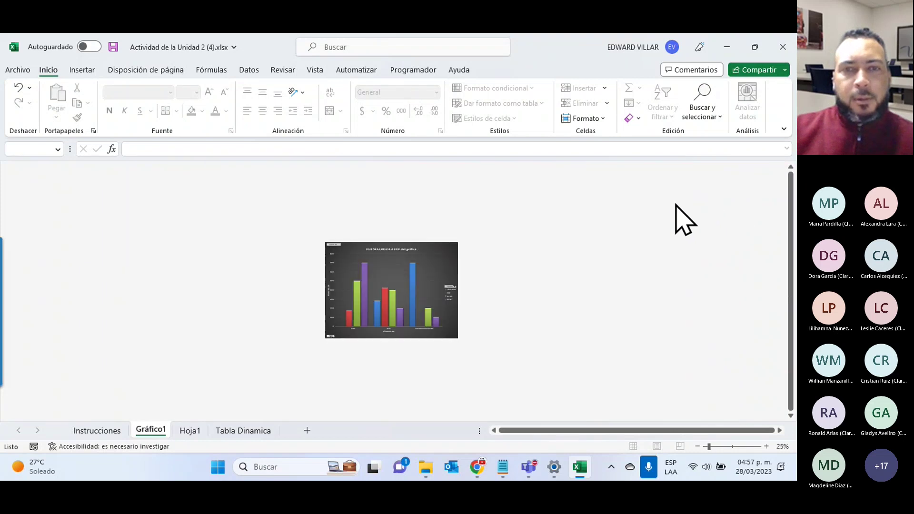
scroll(684, 220, "up", 2, "ctrl")
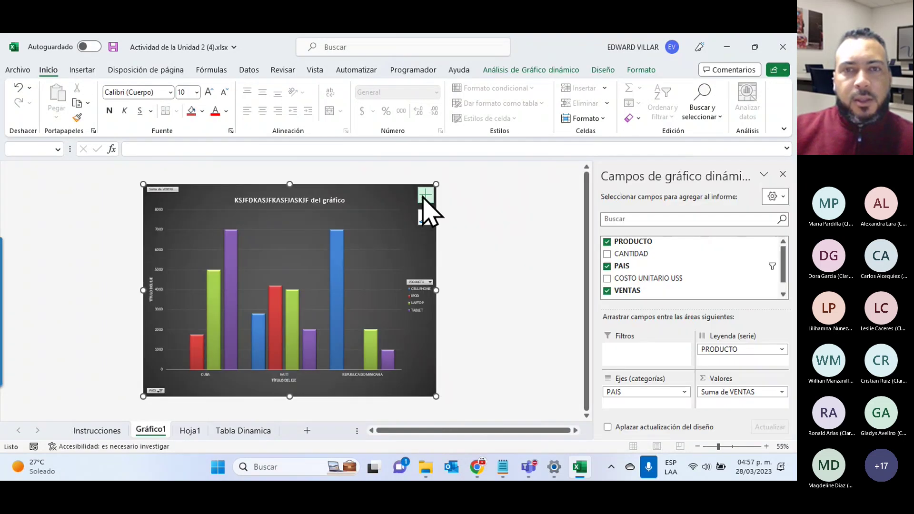
- Show value labels on the pivot chart's bars
left_click(426, 194)
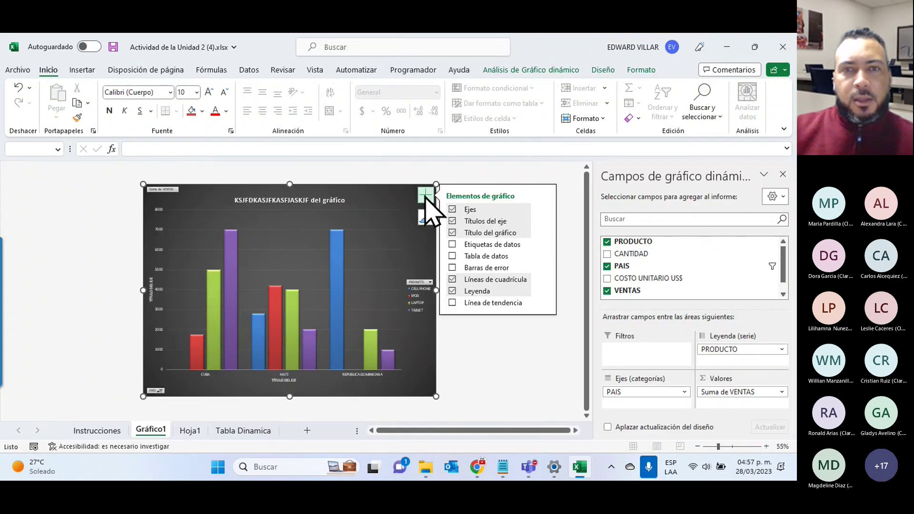
left_click(453, 245)
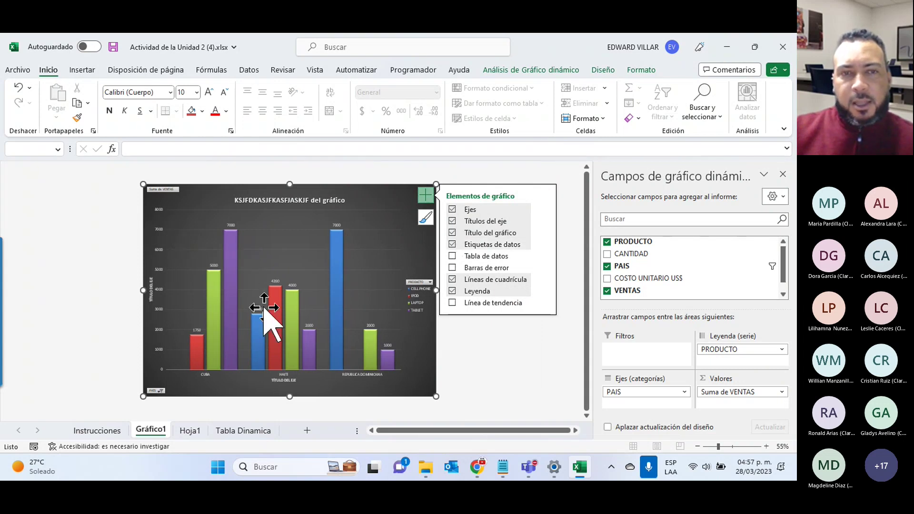
left_click(529, 341)
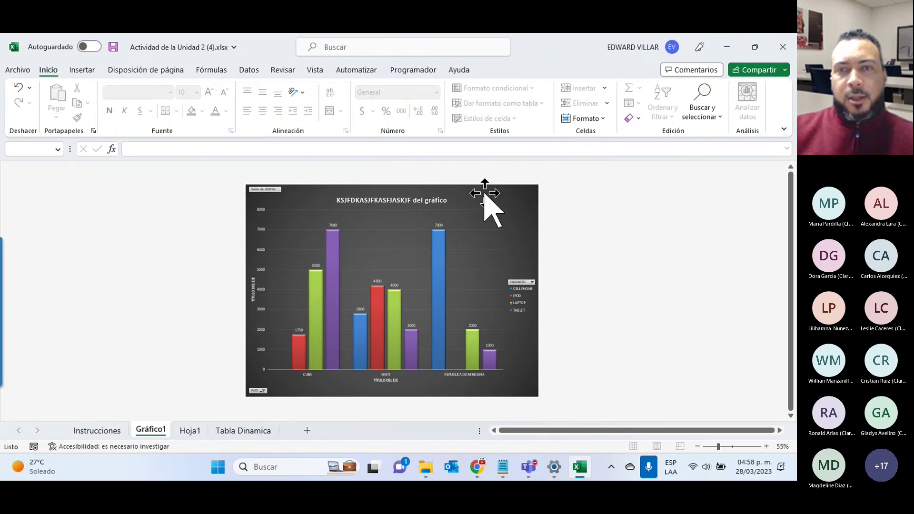
- Add a data table of the values beneath the pivot chart
left_click(506, 195)
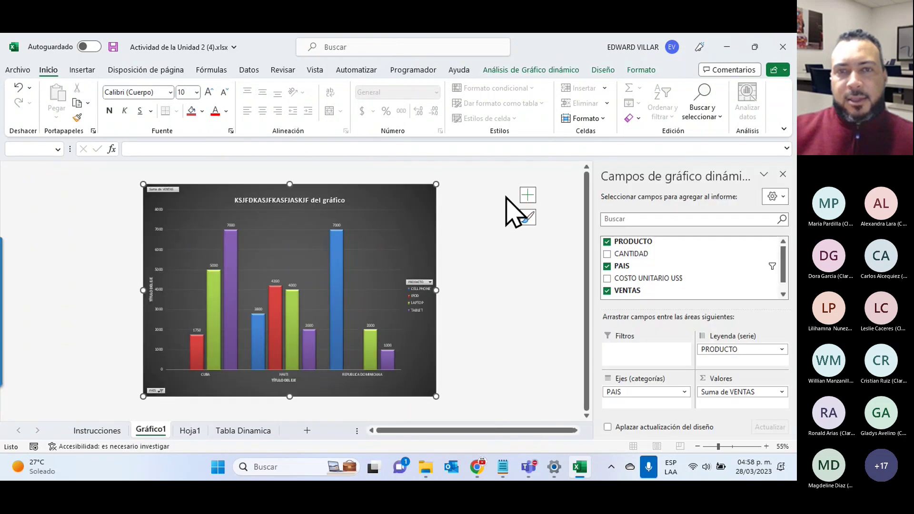
left_click(422, 197)
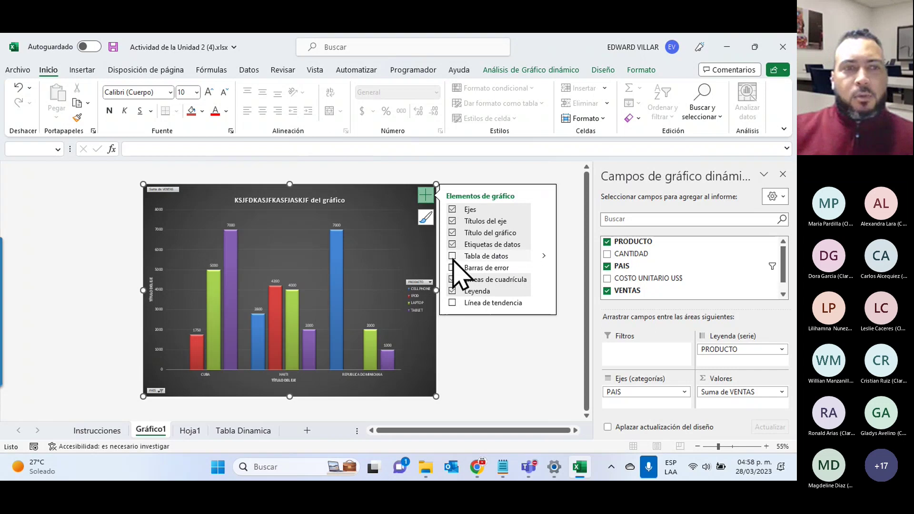
left_click(453, 258)
left_click(206, 421)
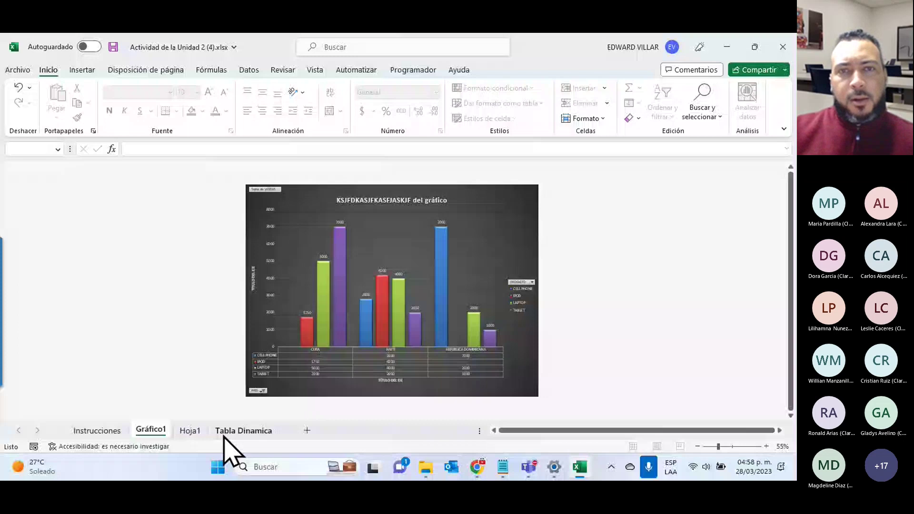
- Look over the Tabla Dinamica, Hoja1 and Gráfico1 sheets
left_click(233, 431)
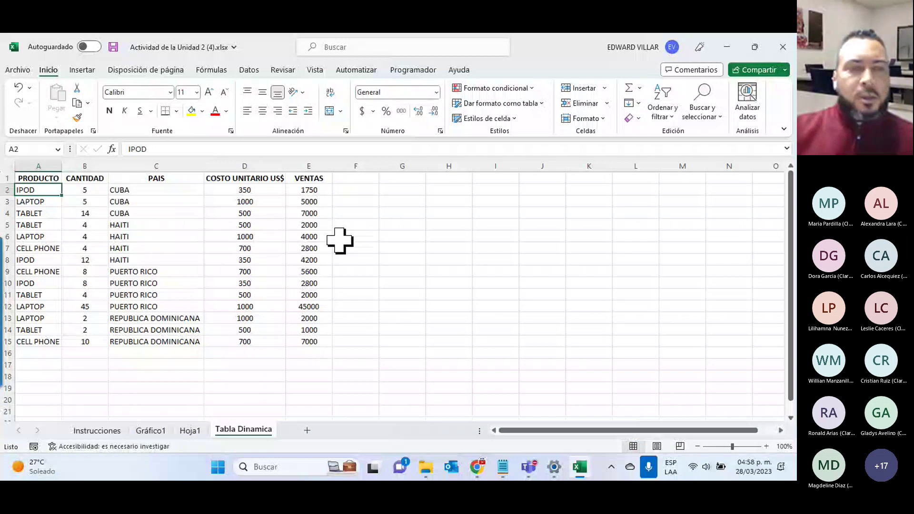
left_click(190, 431)
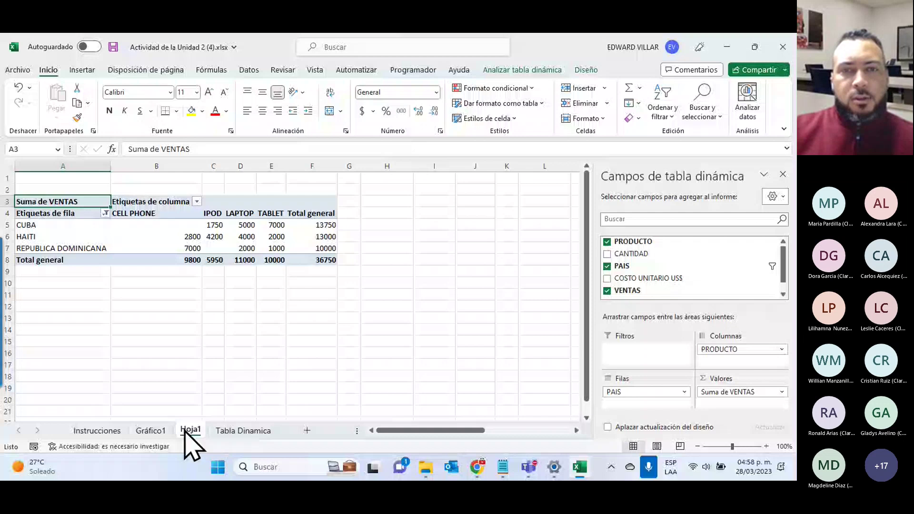
left_click(151, 430)
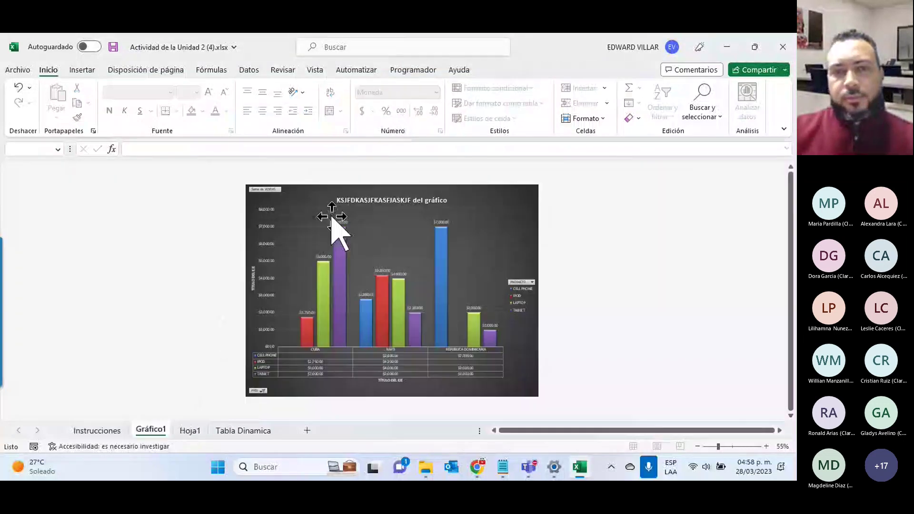
scroll(542, 271, "up", 3, "ctrl")
scroll(409, 329, "down", 3)
scroll(423, 315, "down", 2)
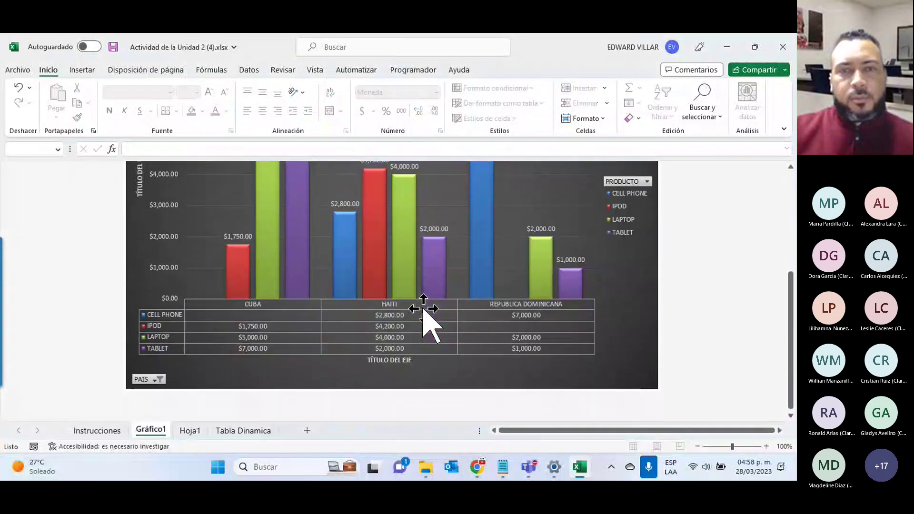
scroll(423, 314, "down", 3, "ctrl")
- Return to Hoja1, close the pivot field list, and go to the Instrucciones sheet
left_click(190, 431)
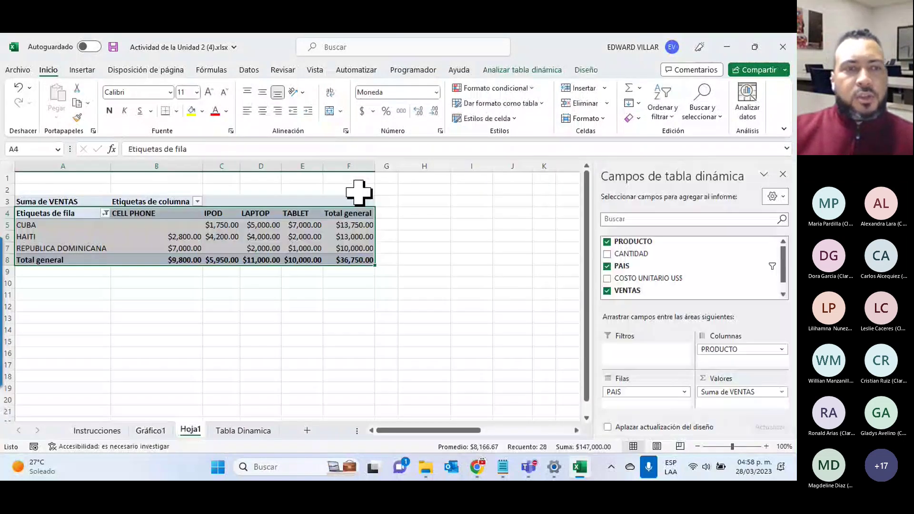
left_click(483, 224)
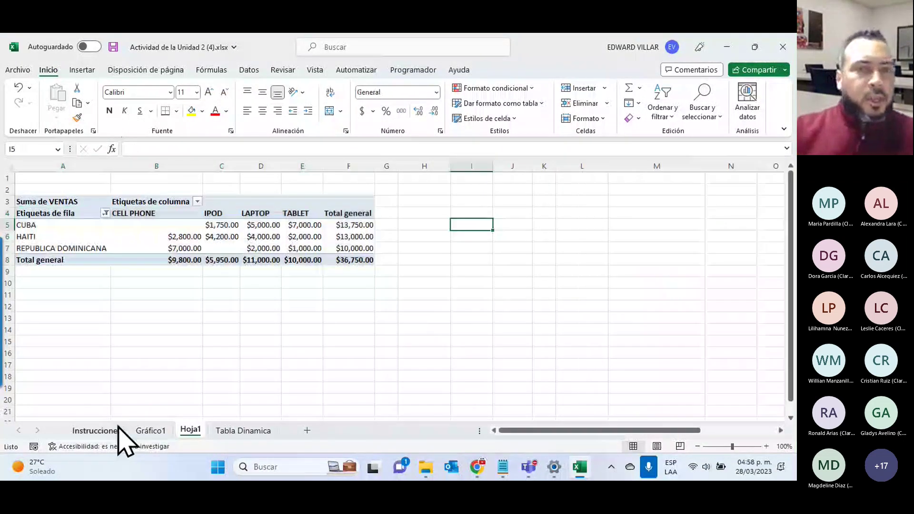
left_click(114, 430)
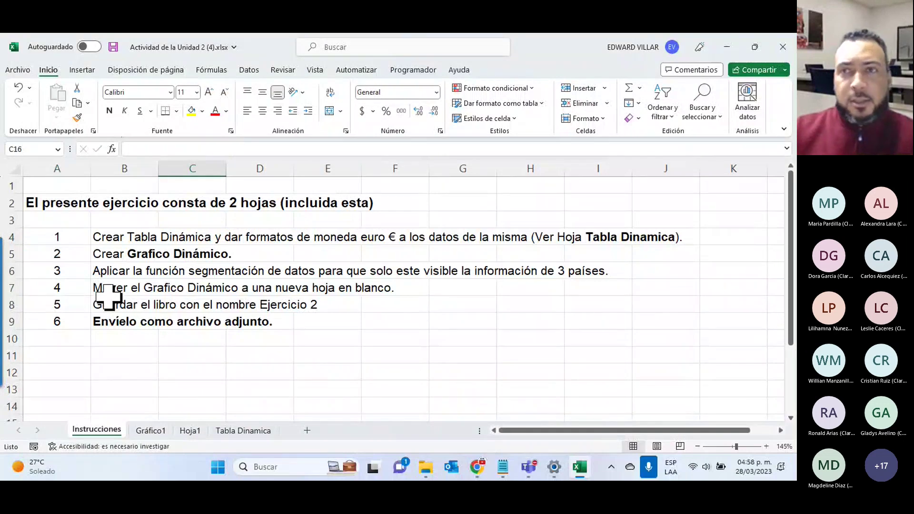
- Minimize Excel to view the Unit 2 course page, then return to the Hoja1 pivot table
left_click(727, 47)
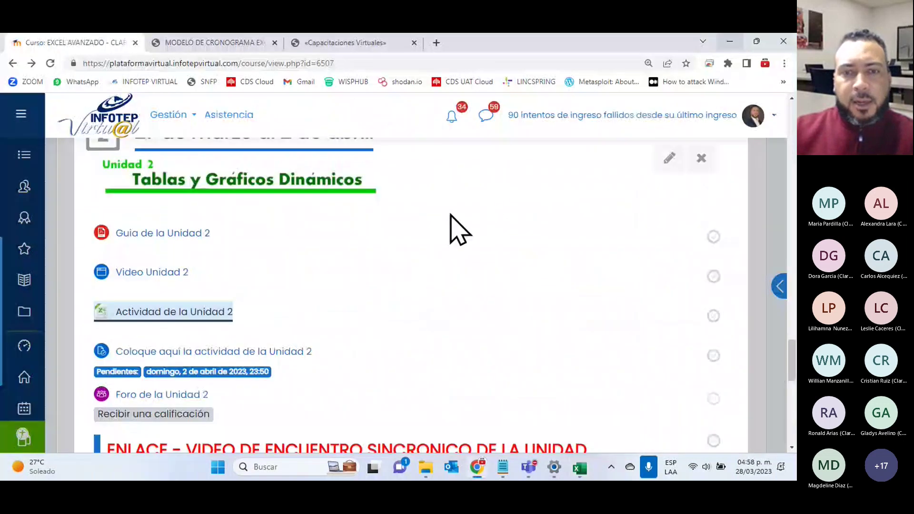
left_click(587, 465)
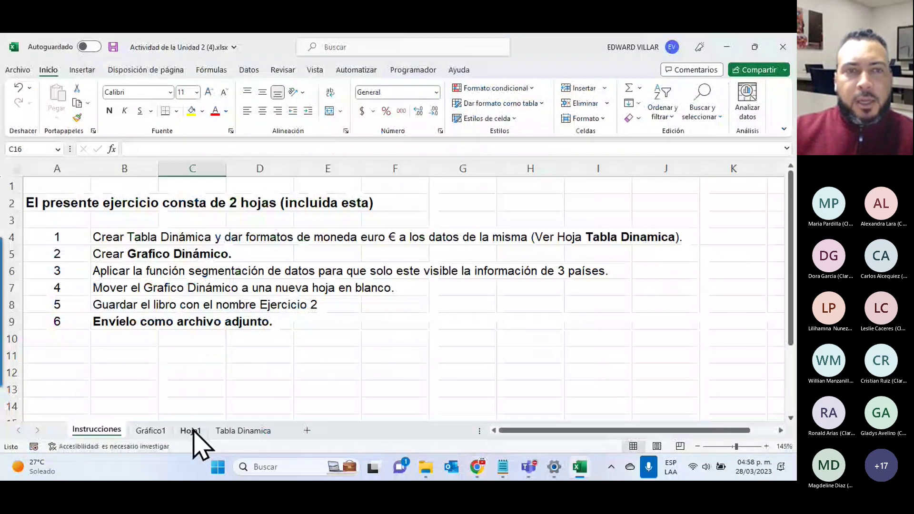
left_click(191, 431)
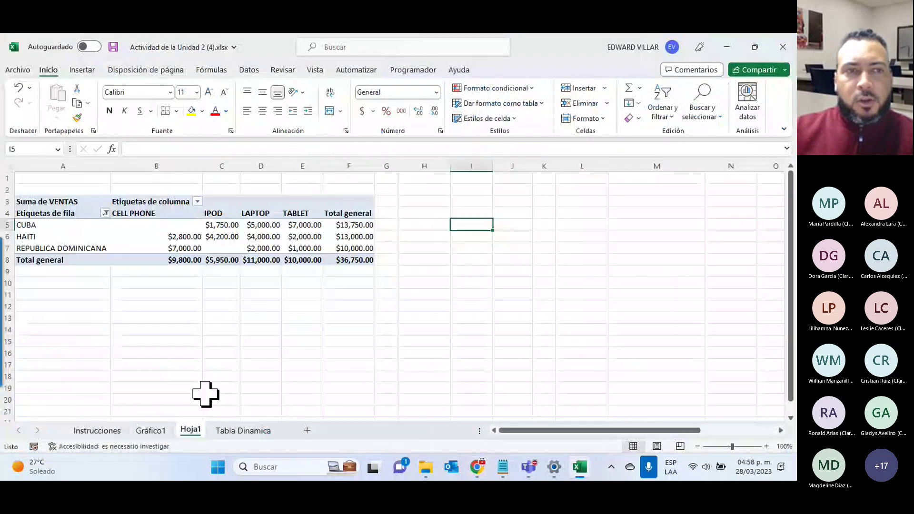
left_click(197, 201)
- Clear the PAIS filter on the row labels so all four countries appear
left_click(198, 202)
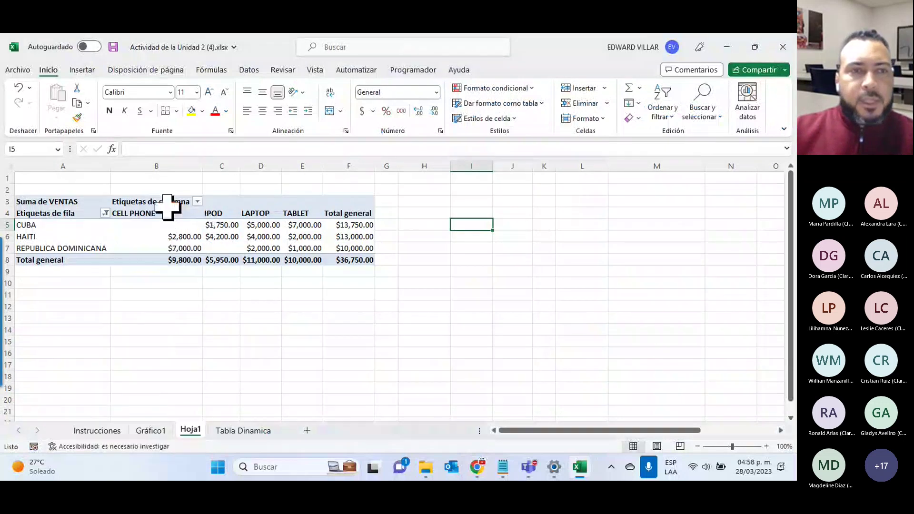
left_click(105, 213)
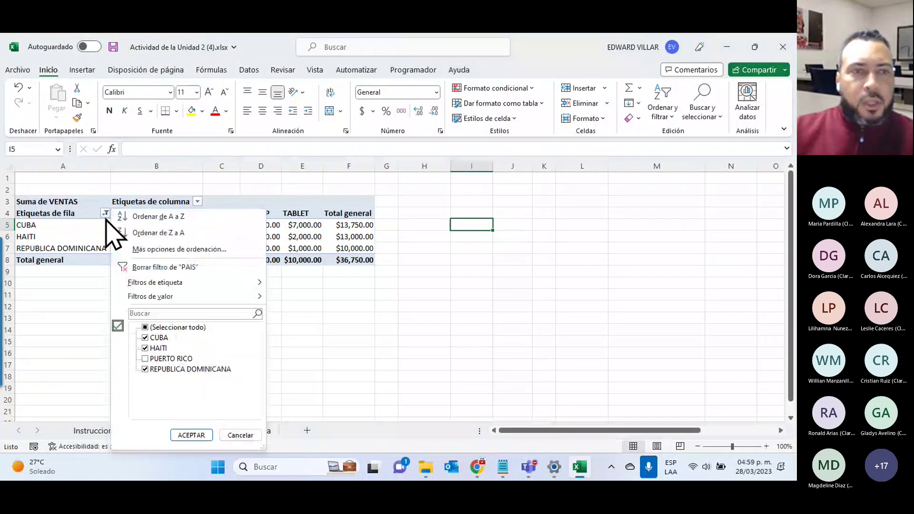
left_click(143, 267)
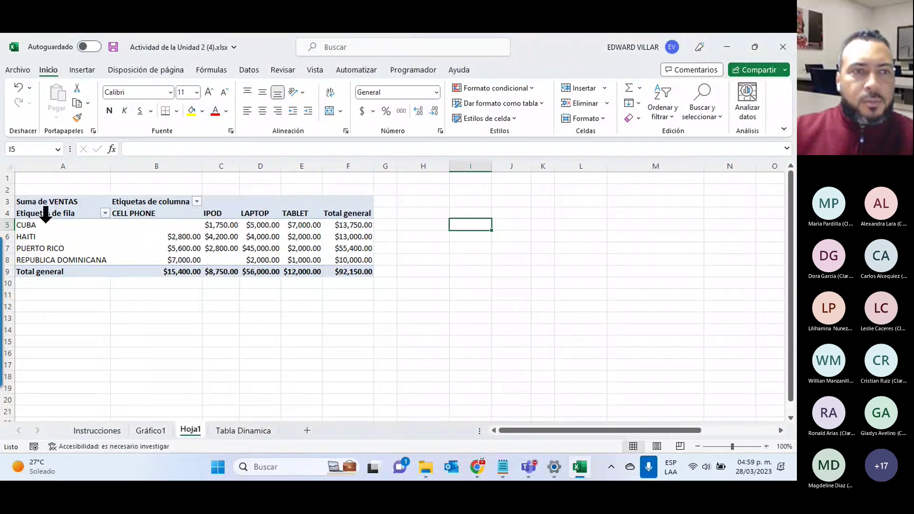
- Select the pivot table body and bring up the Analizar tabla dinámica tools
left_click(45, 222)
left_click(181, 247)
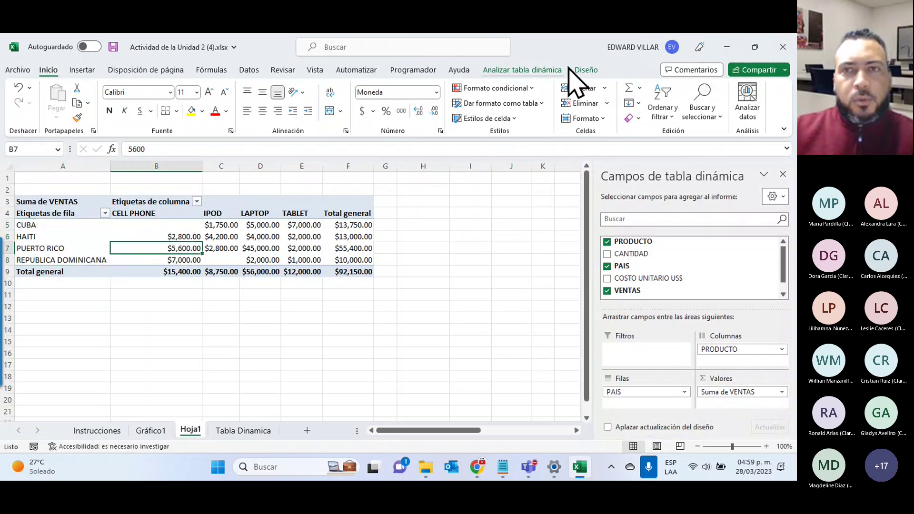
left_click(586, 71)
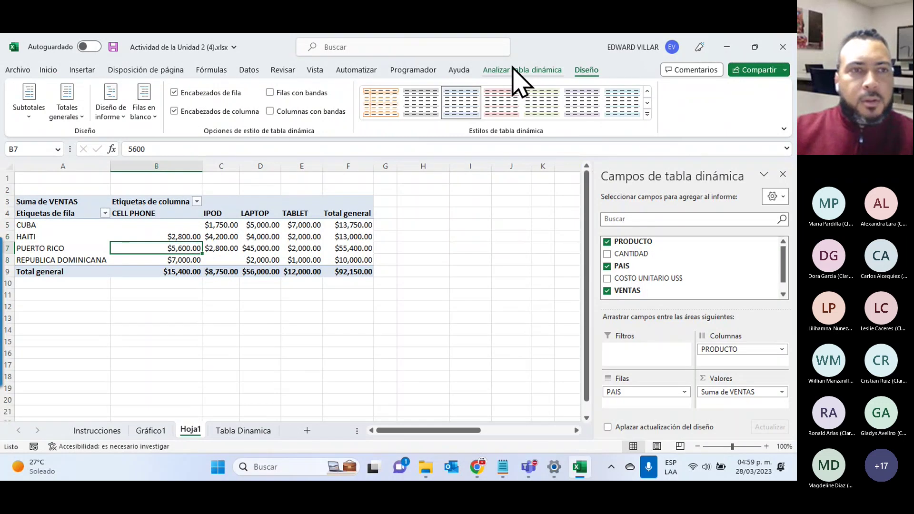
left_click_drag(62, 213, 341, 272)
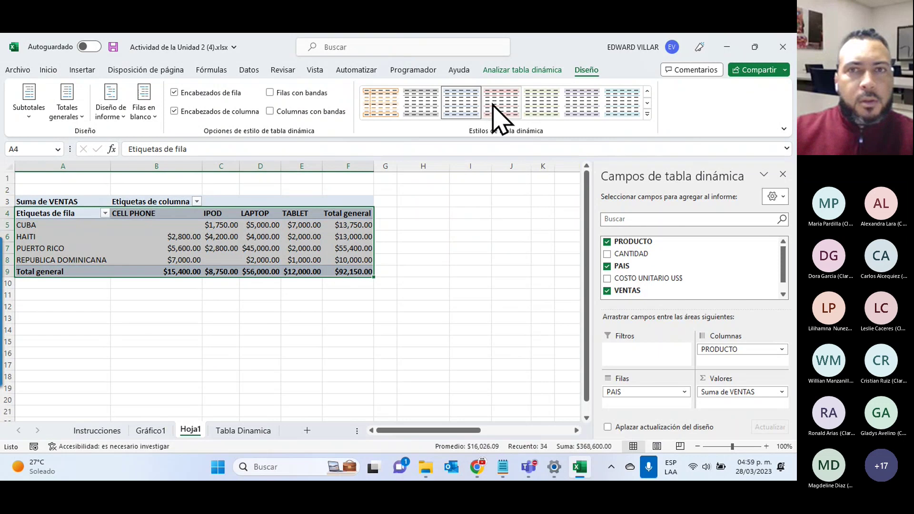
left_click(417, 69)
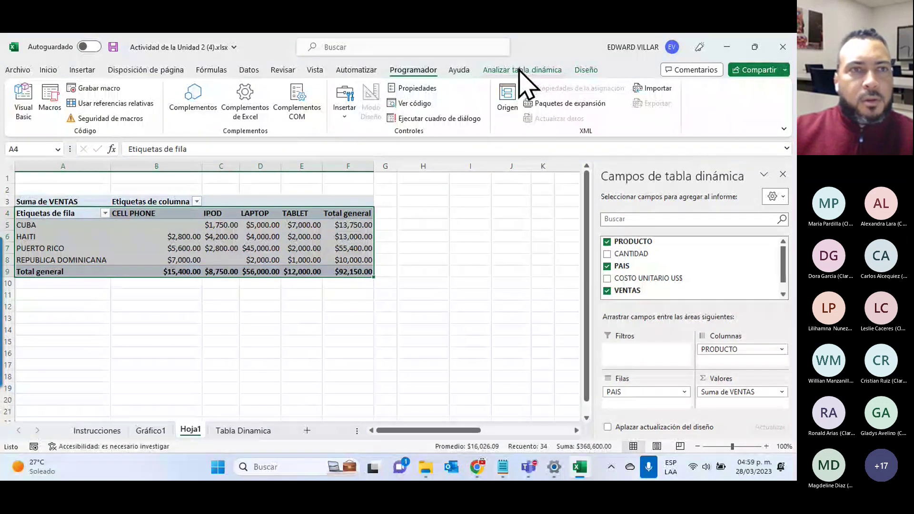
left_click(520, 69)
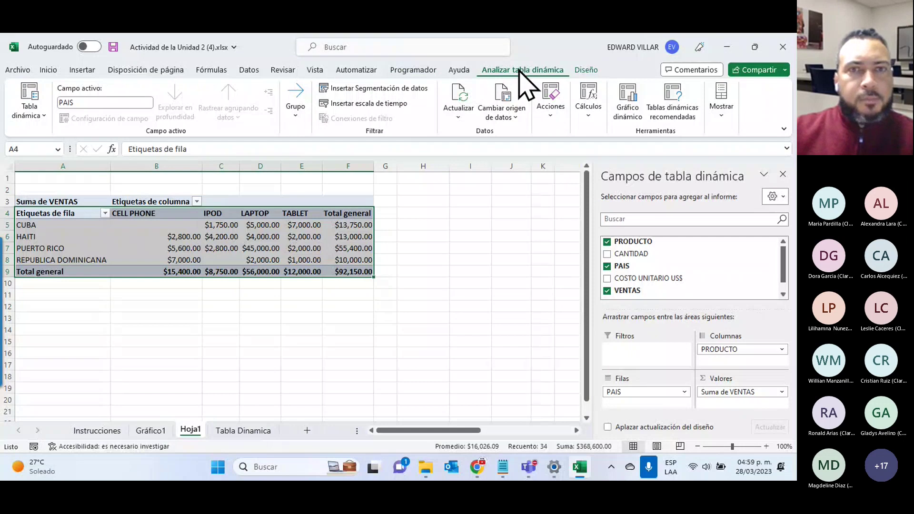
- Insert PAIS and PRODUCTO slicers beside the pivot and filter it to CUBA and LAPTOP
left_click(398, 90)
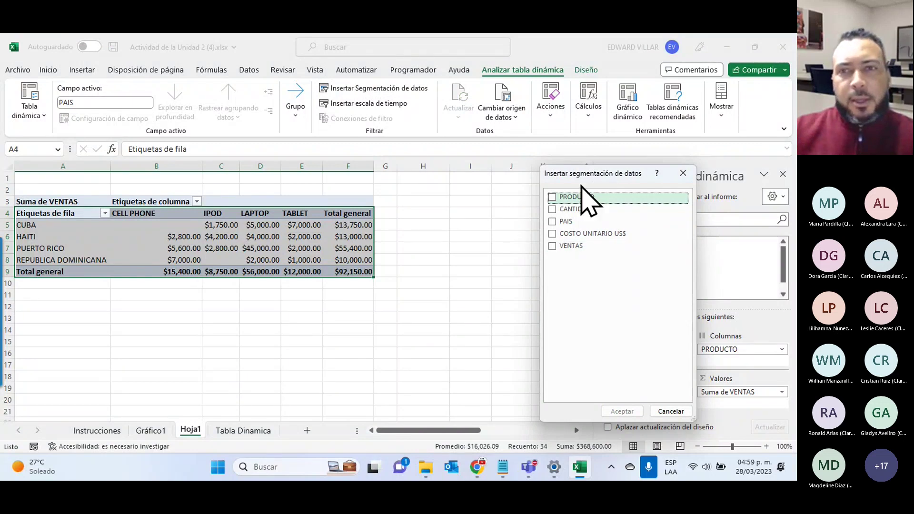
left_click(555, 223)
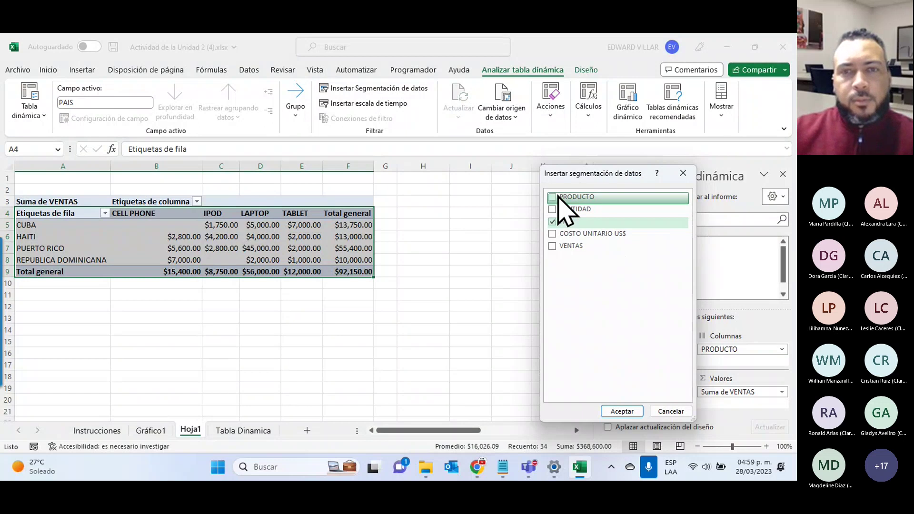
left_click(553, 197)
left_click(622, 411)
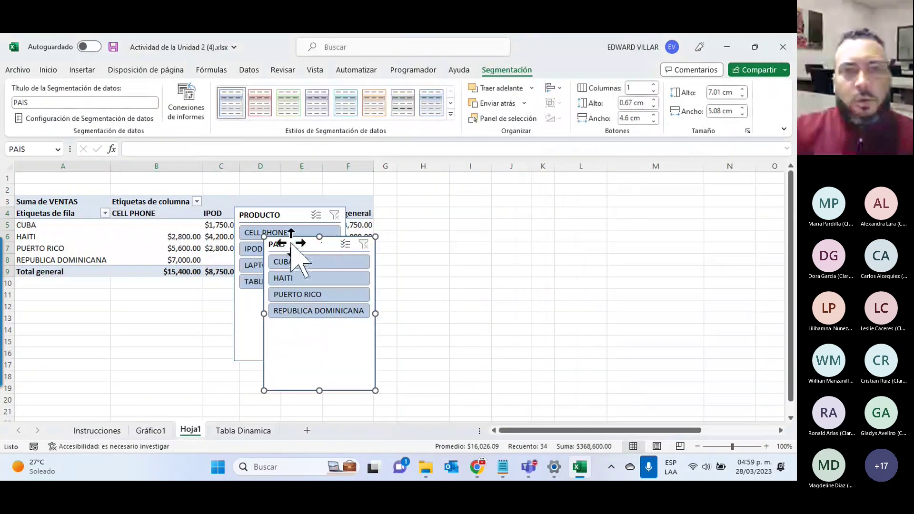
left_click_drag(292, 247, 570, 212)
mouse_move(289, 216)
left_mouse_down()
mouse_move(490, 222)
mouse_move(476, 213)
left_mouse_up()
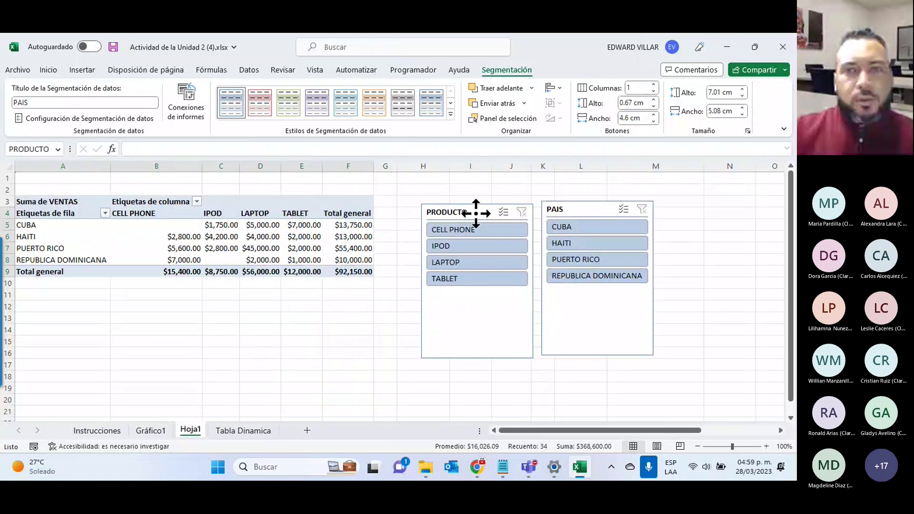
left_click(581, 227)
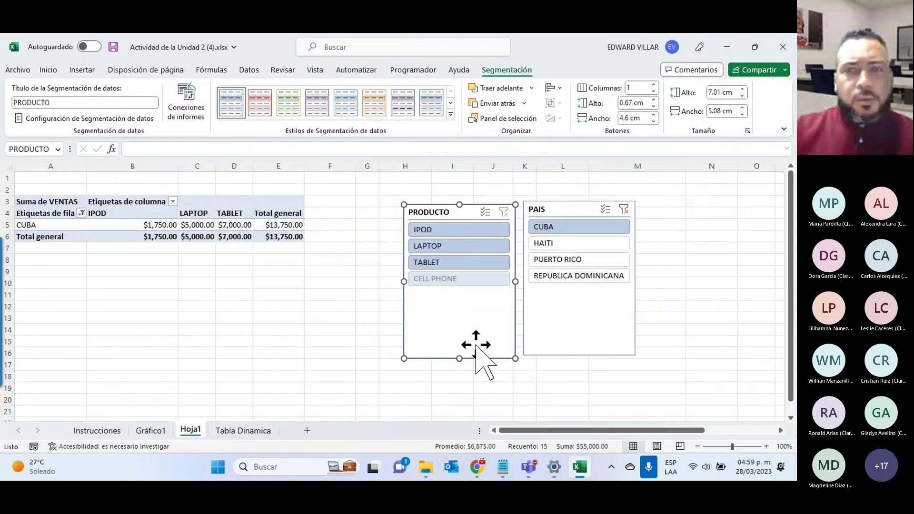
left_click(478, 246)
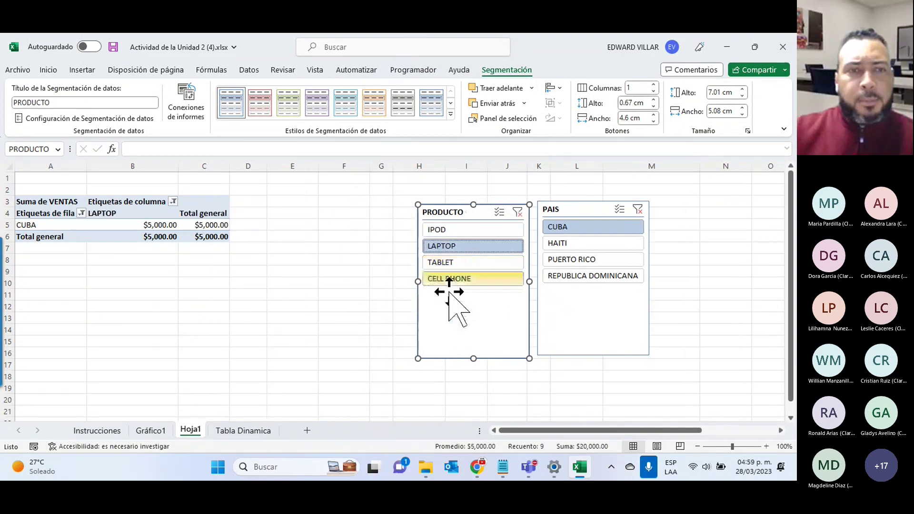
- Use multi-select slicers to filter to LAPTOP and TABLET in HAITI and PUERTO RICO
left_click(151, 430)
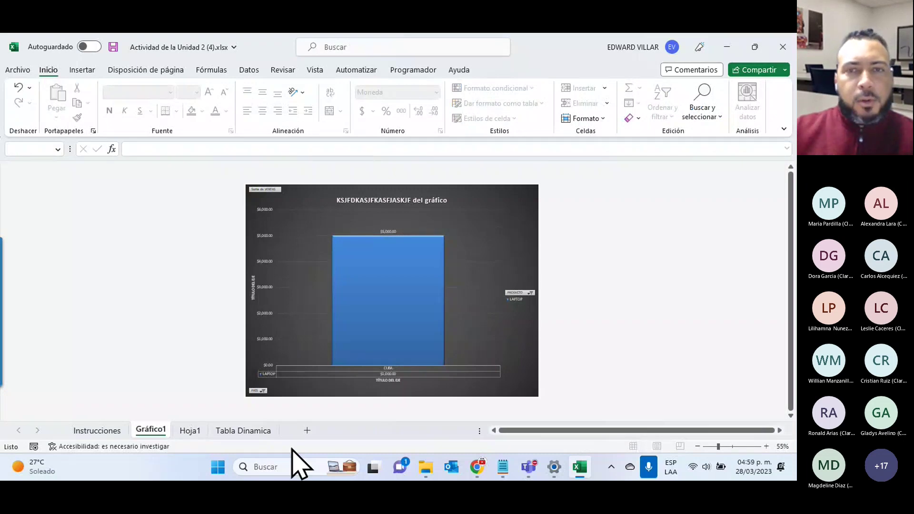
key("ctrl+Page_Down")
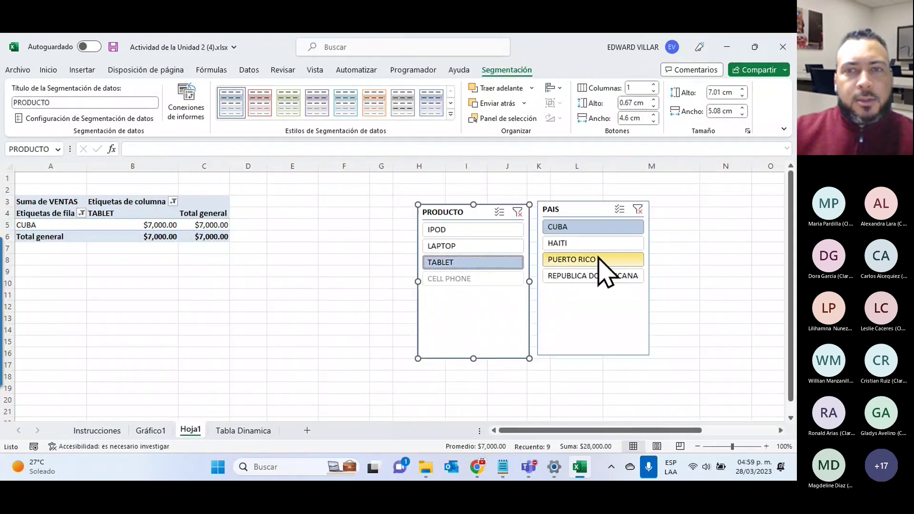
left_click(599, 259)
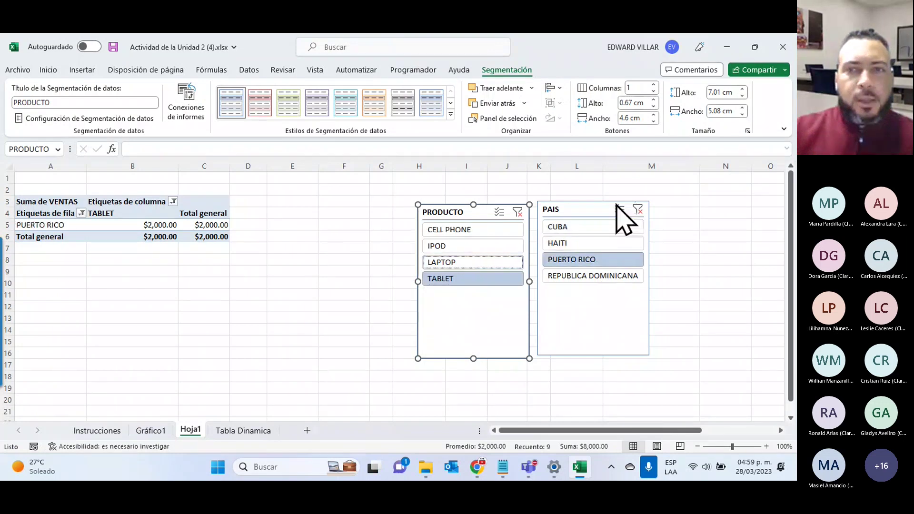
left_click(498, 213)
left_click(478, 262)
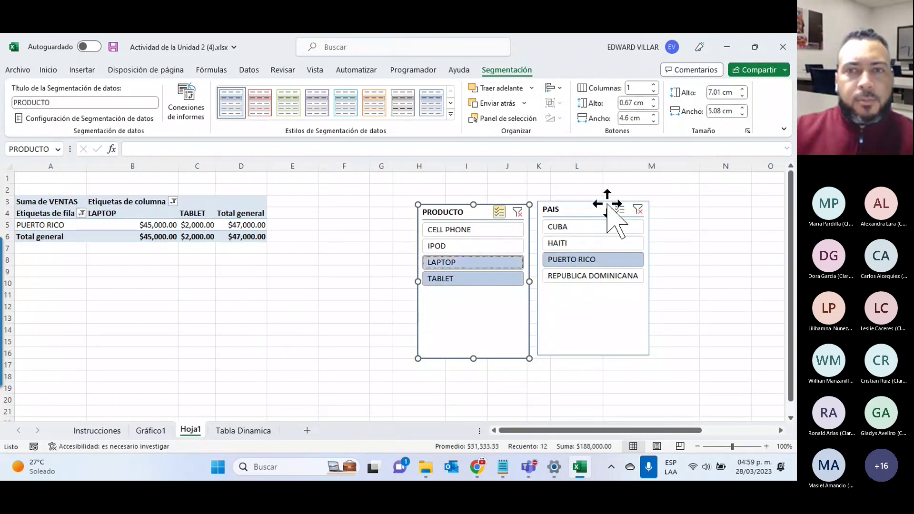
left_click(619, 209)
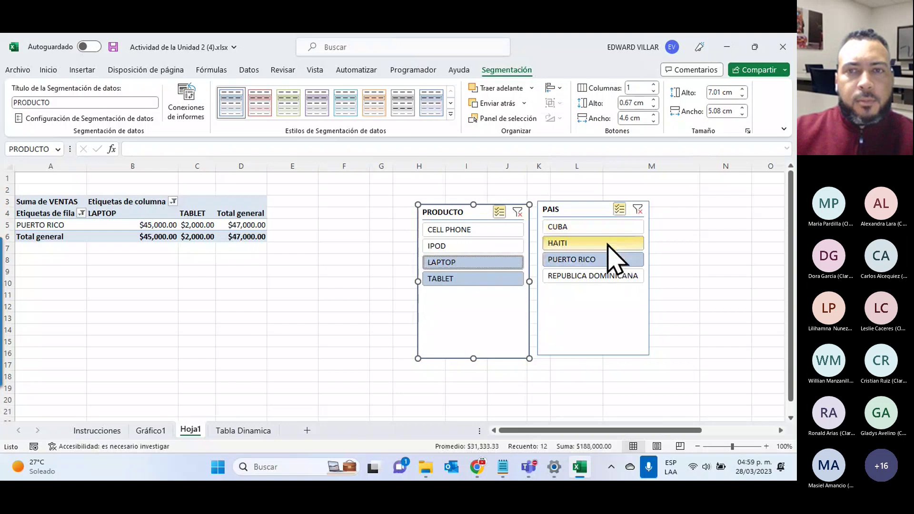
left_click(609, 242)
- Check the updated pivot chart on Gráfico1, then minimize the workbook
left_click(300, 330)
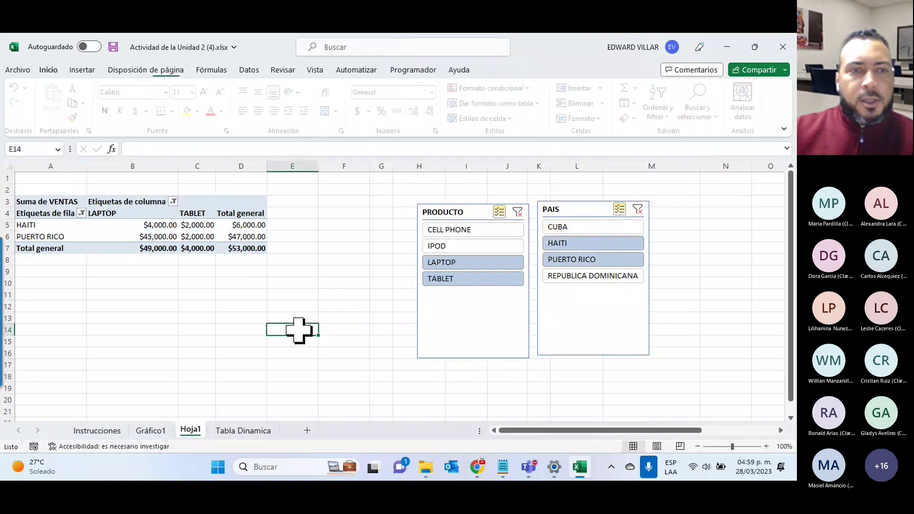
left_click(150, 431)
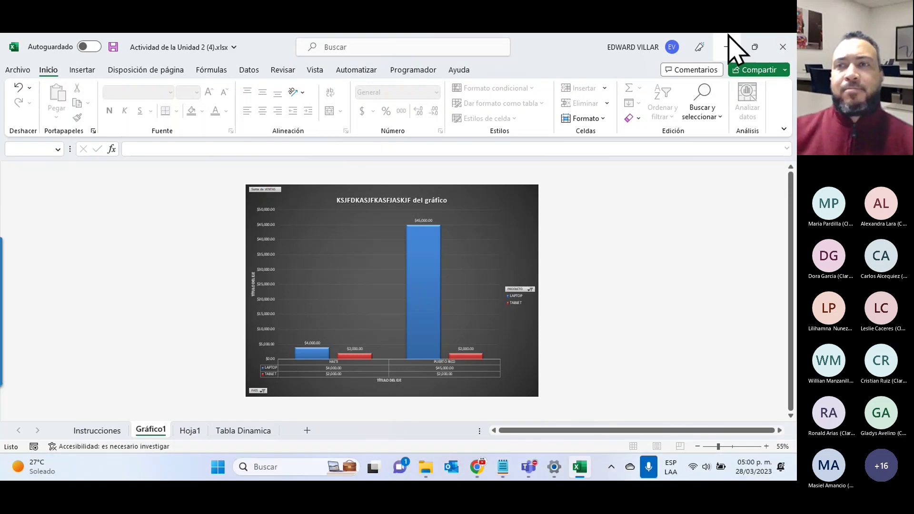
left_click(726, 47)
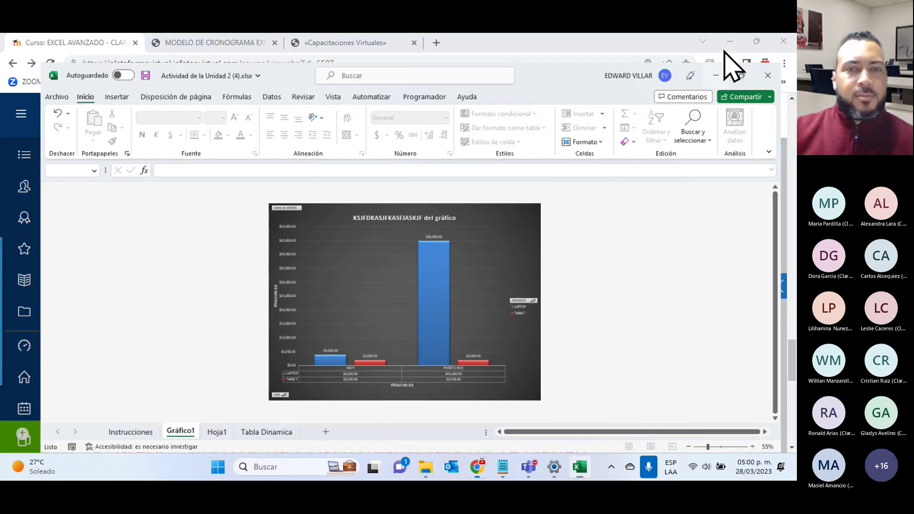
- Review the Unidad 2 activities and check the due date in the taskbar calendar
scroll(452, 307, "down", 3)
scroll(461, 316, "down", 4)
scroll(388, 439, "up", 3)
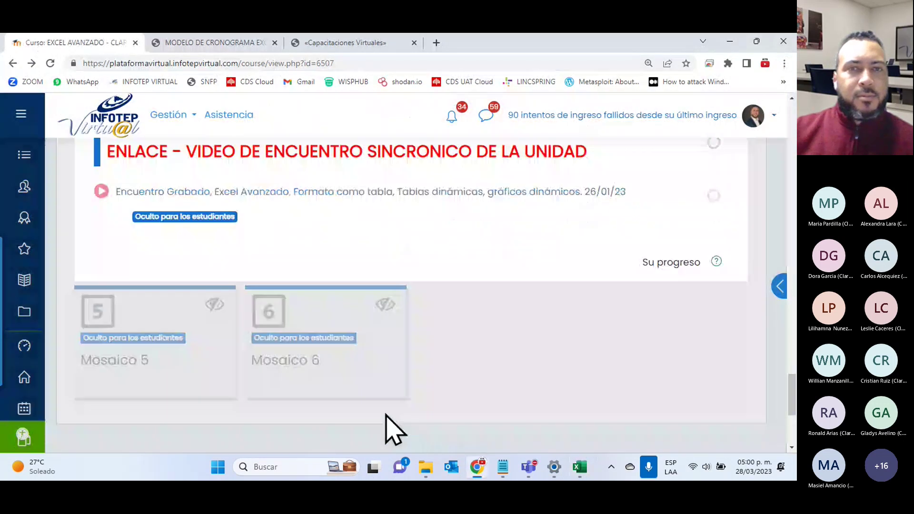
scroll(391, 410, "up", 3)
scroll(395, 403, "up", 3)
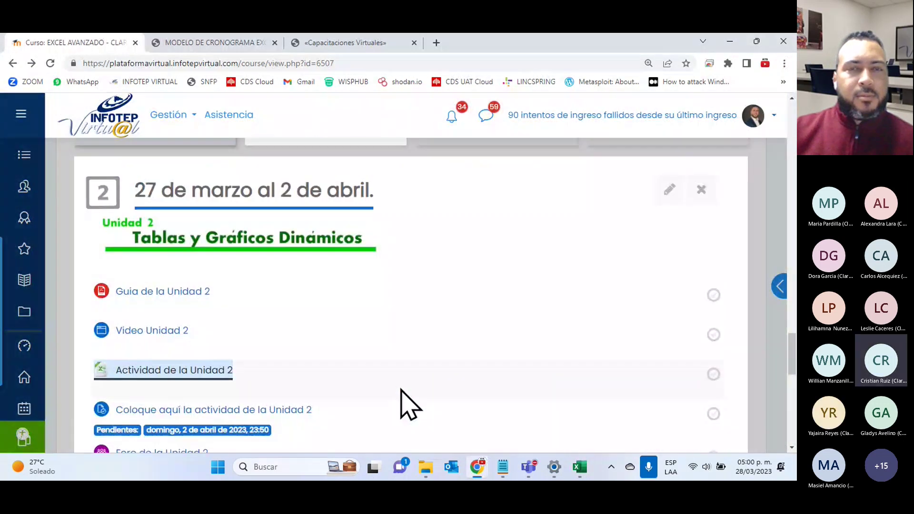
scroll(410, 405, "up", 1)
scroll(407, 402, "up", 3)
scroll(415, 399, "down", 3)
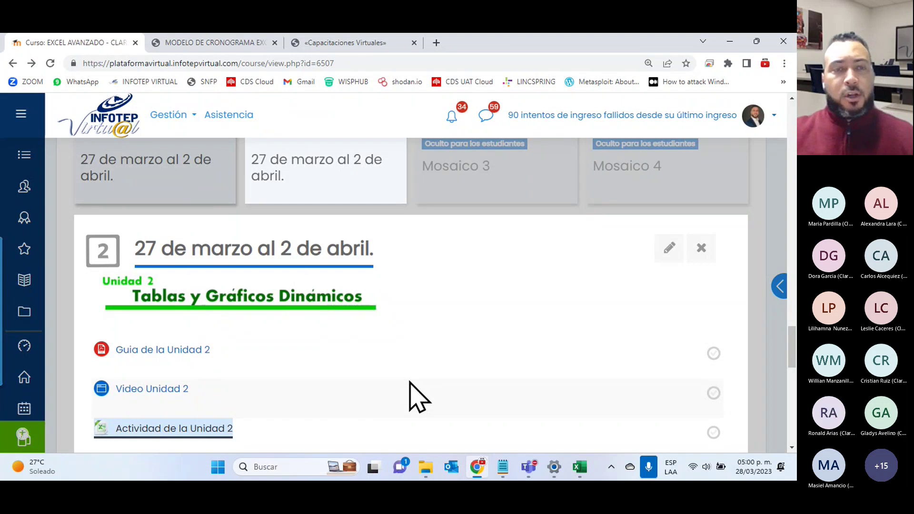
scroll(391, 333, "down", 1)
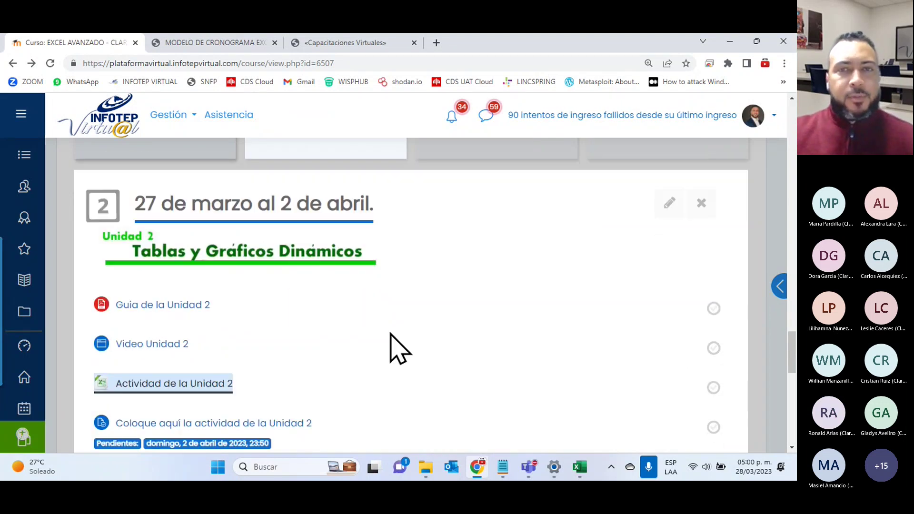
scroll(391, 348, "down", 1)
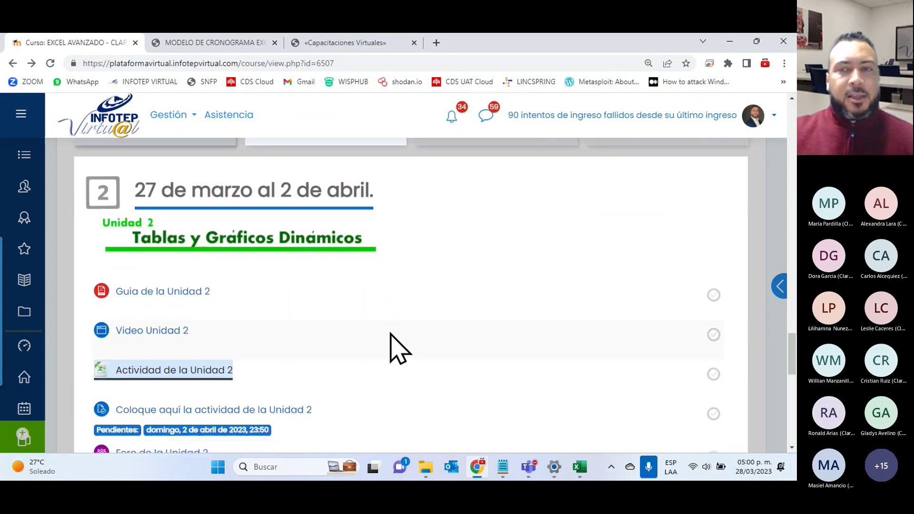
left_click(762, 467)
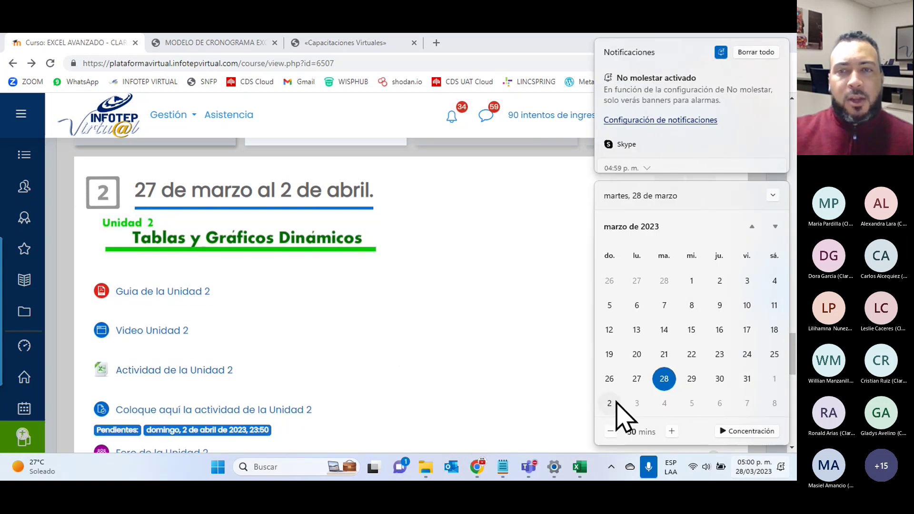
- Open the Mosaico 3 section showing Unidad 3, Consolidar Datos y Crear Consultas
scroll(617, 404, "up", 2)
scroll(408, 384, "up", 2)
scroll(531, 381, "up", 3)
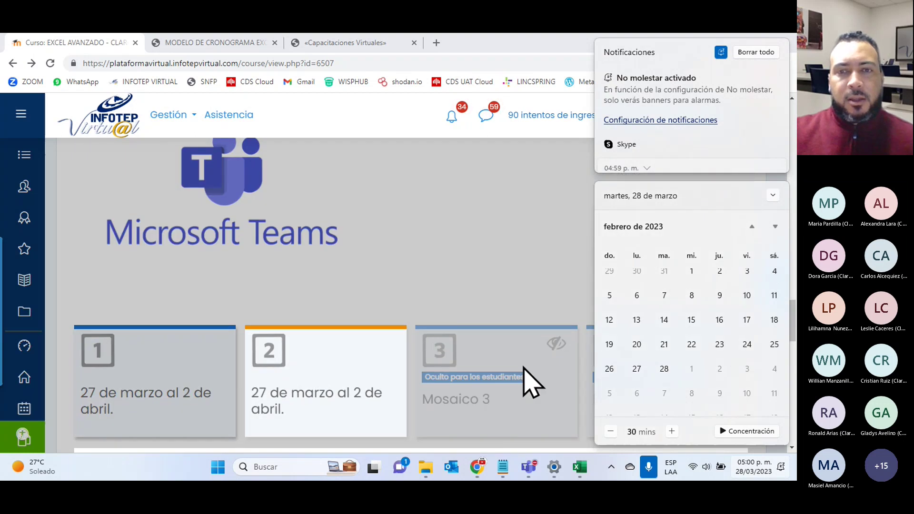
left_click(526, 379)
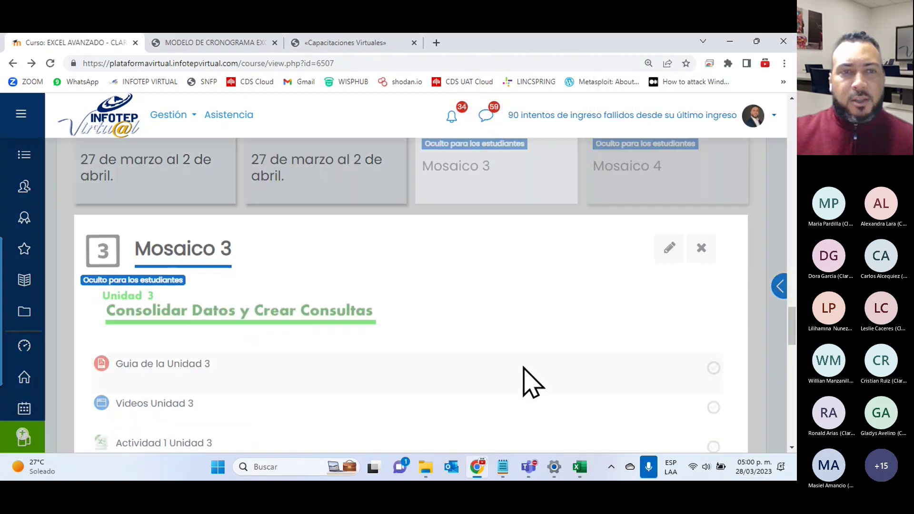
scroll(524, 376, "down", 5)
scroll(524, 368, "up", 2)
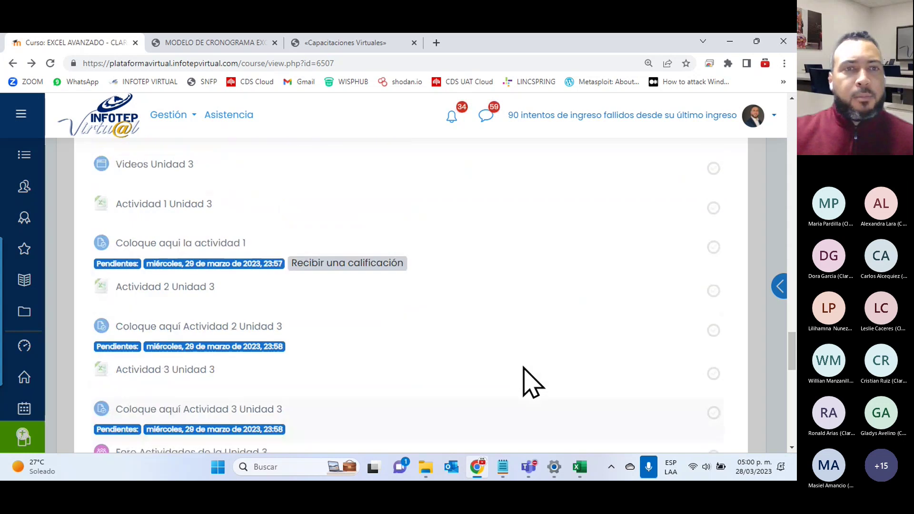
scroll(524, 368, "up", 3)
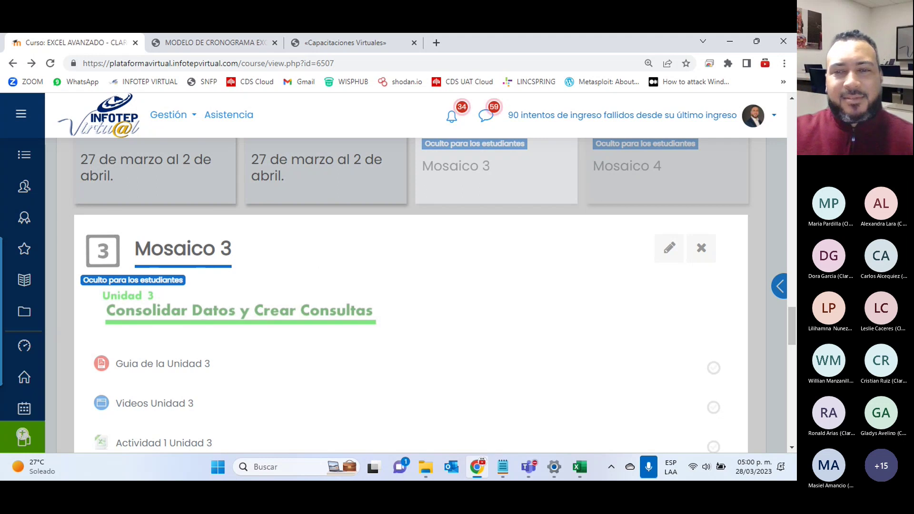
- Bring the Excel Avanzado - Martes - CLARO Teams meeting forward and open its Más options
left_click(531, 471)
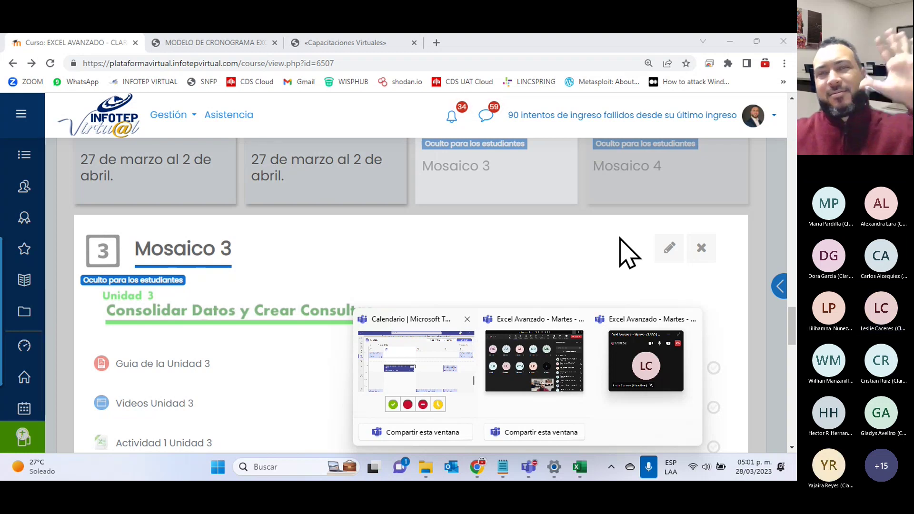
mouse_move(534, 361)
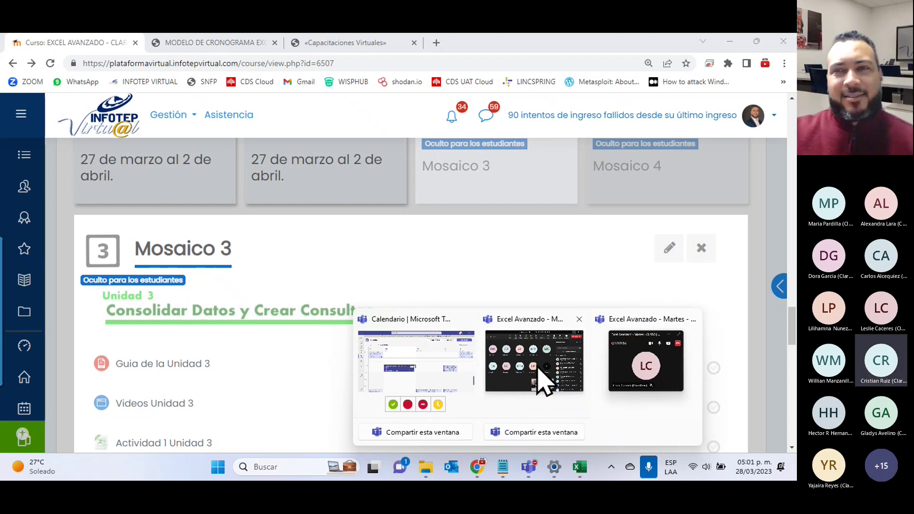
left_click(539, 373)
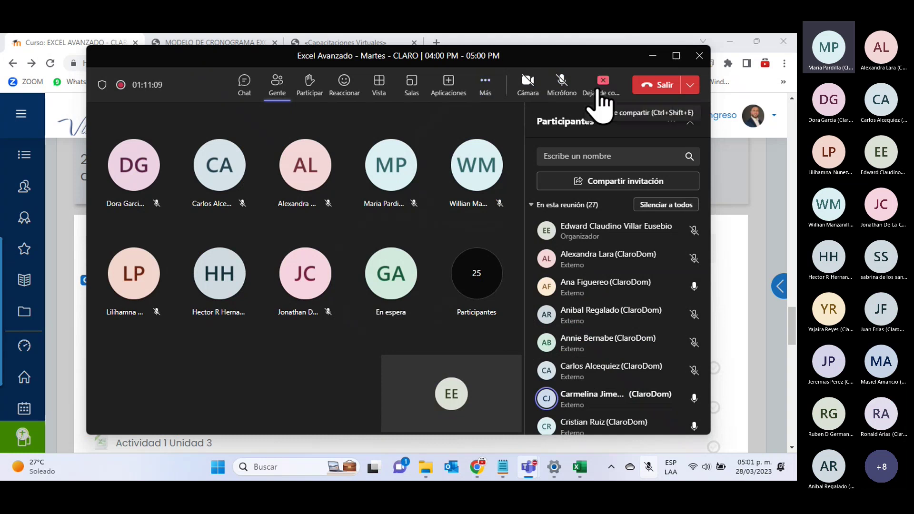
left_click(486, 88)
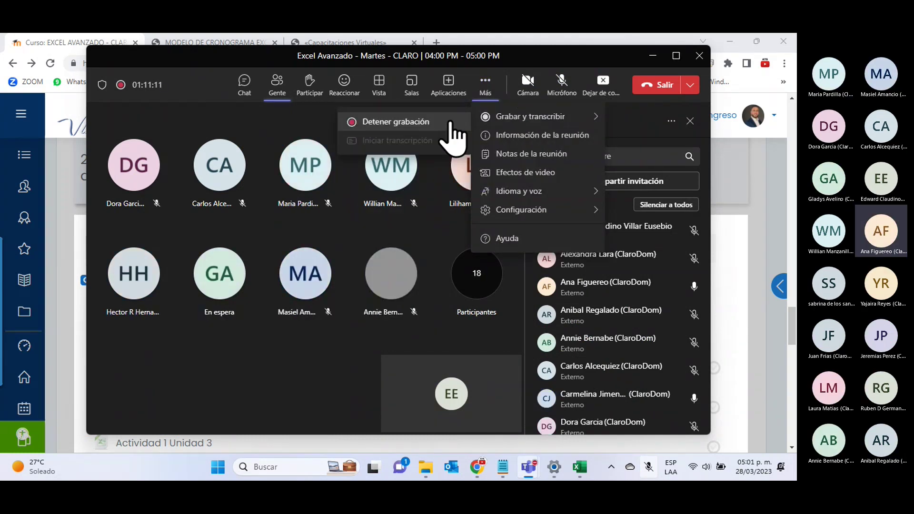